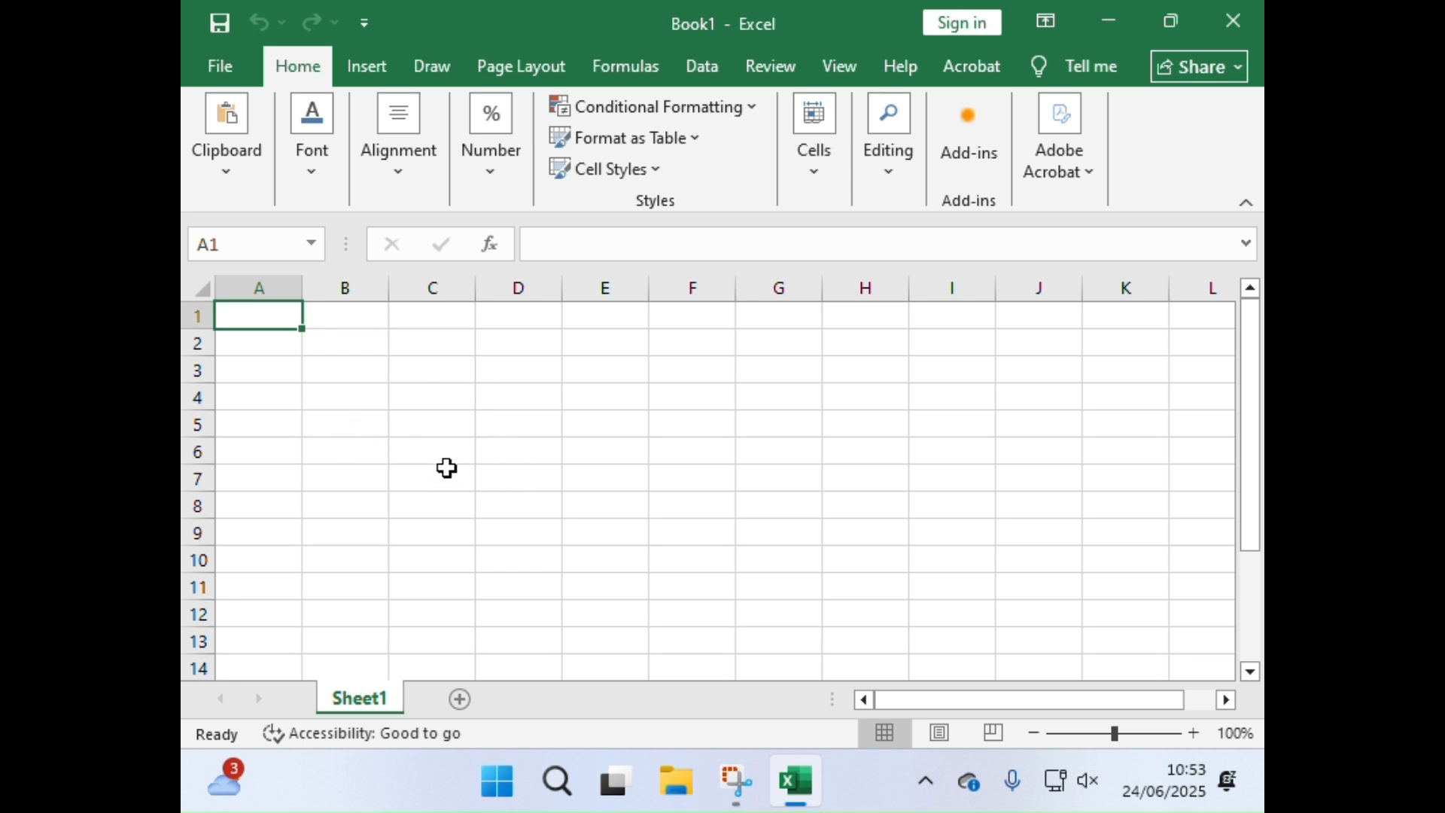
pyautogui.click(461, 430)
pyautogui.click(542, 418)
pyautogui.click(593, 414)
pyautogui.click(637, 460)
pyautogui.click(620, 475)
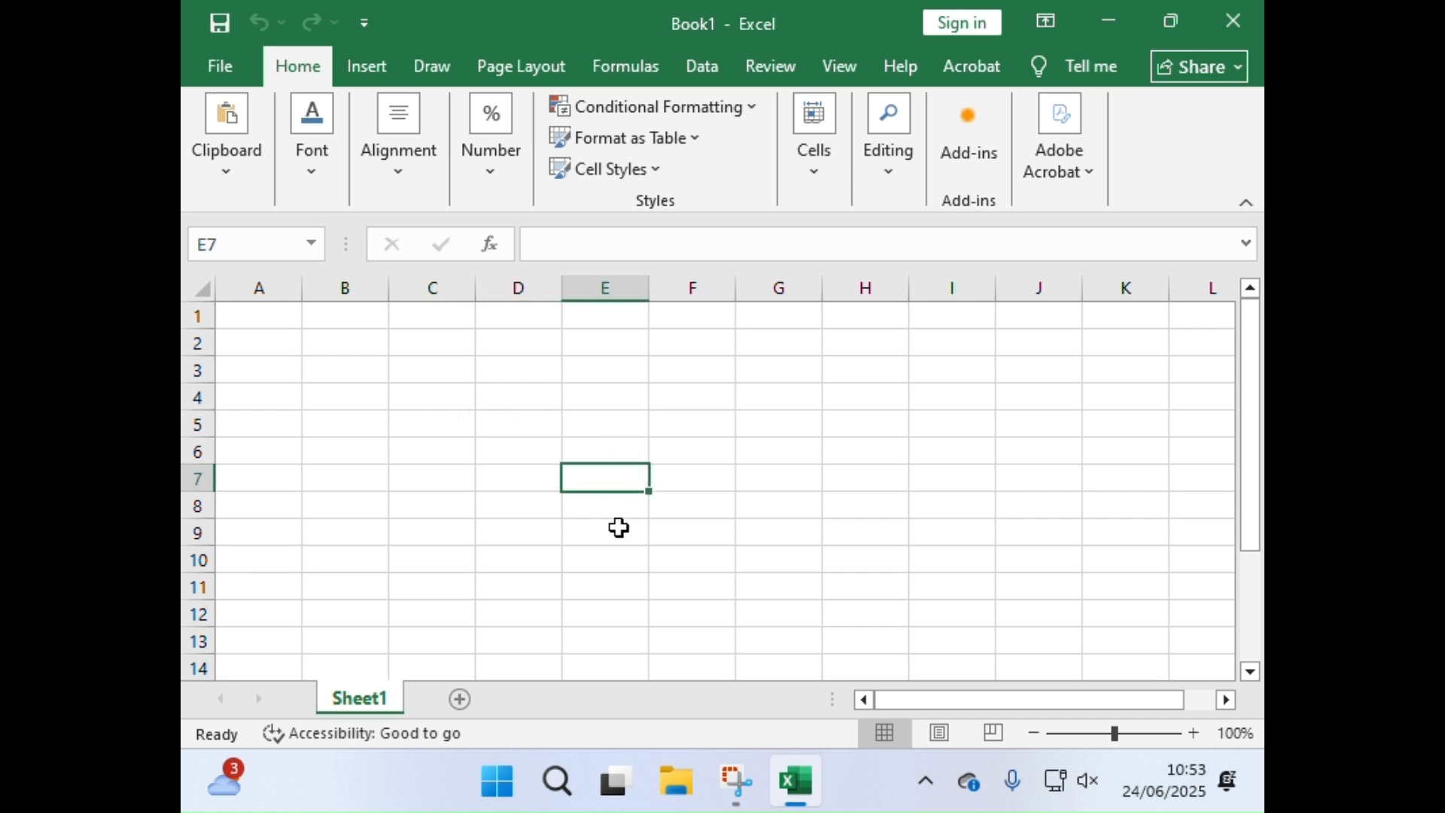
pyautogui.click(606, 440)
pyautogui.click(719, 395)
pyautogui.click(592, 416)
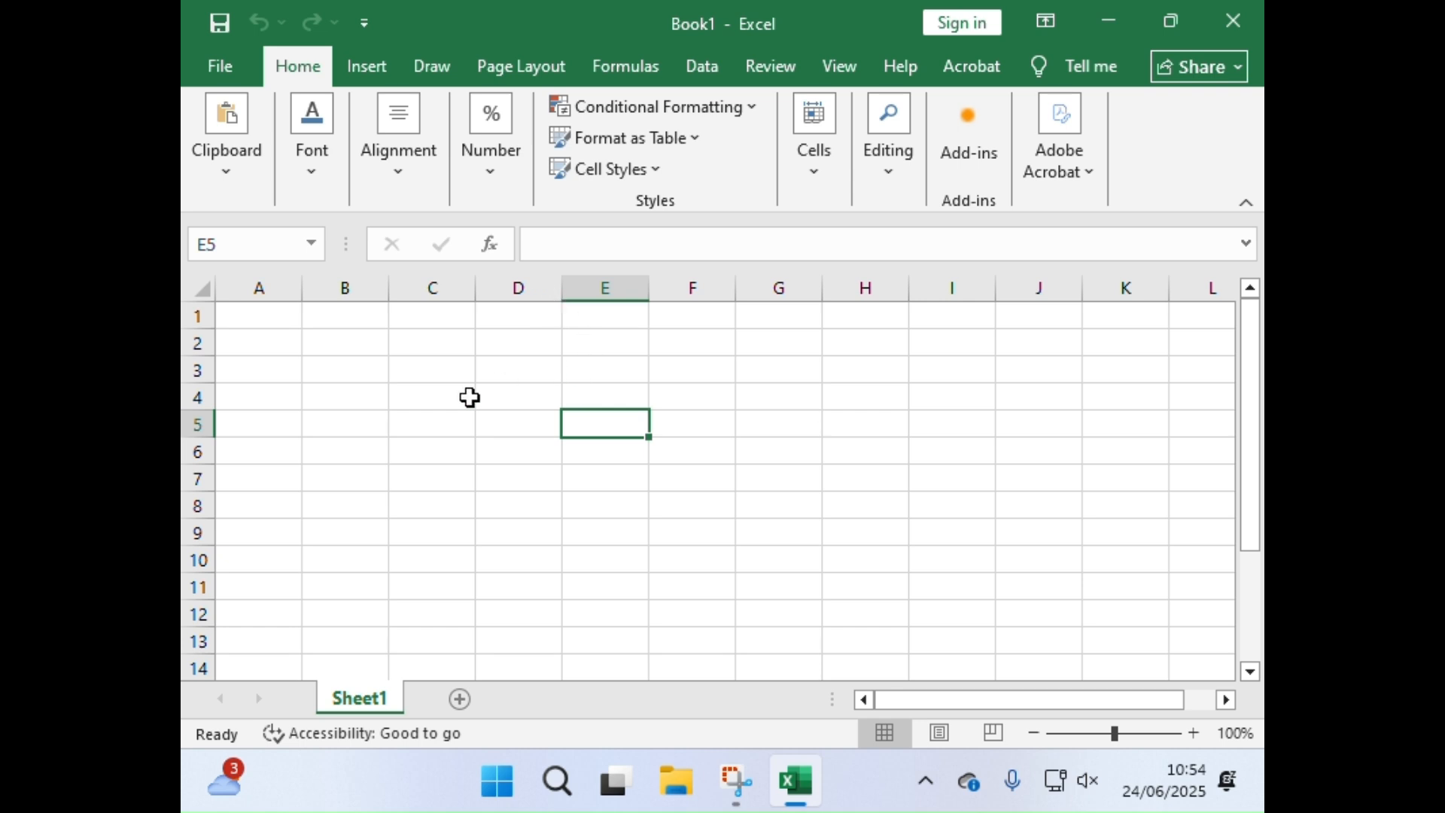
pyautogui.click(499, 399)
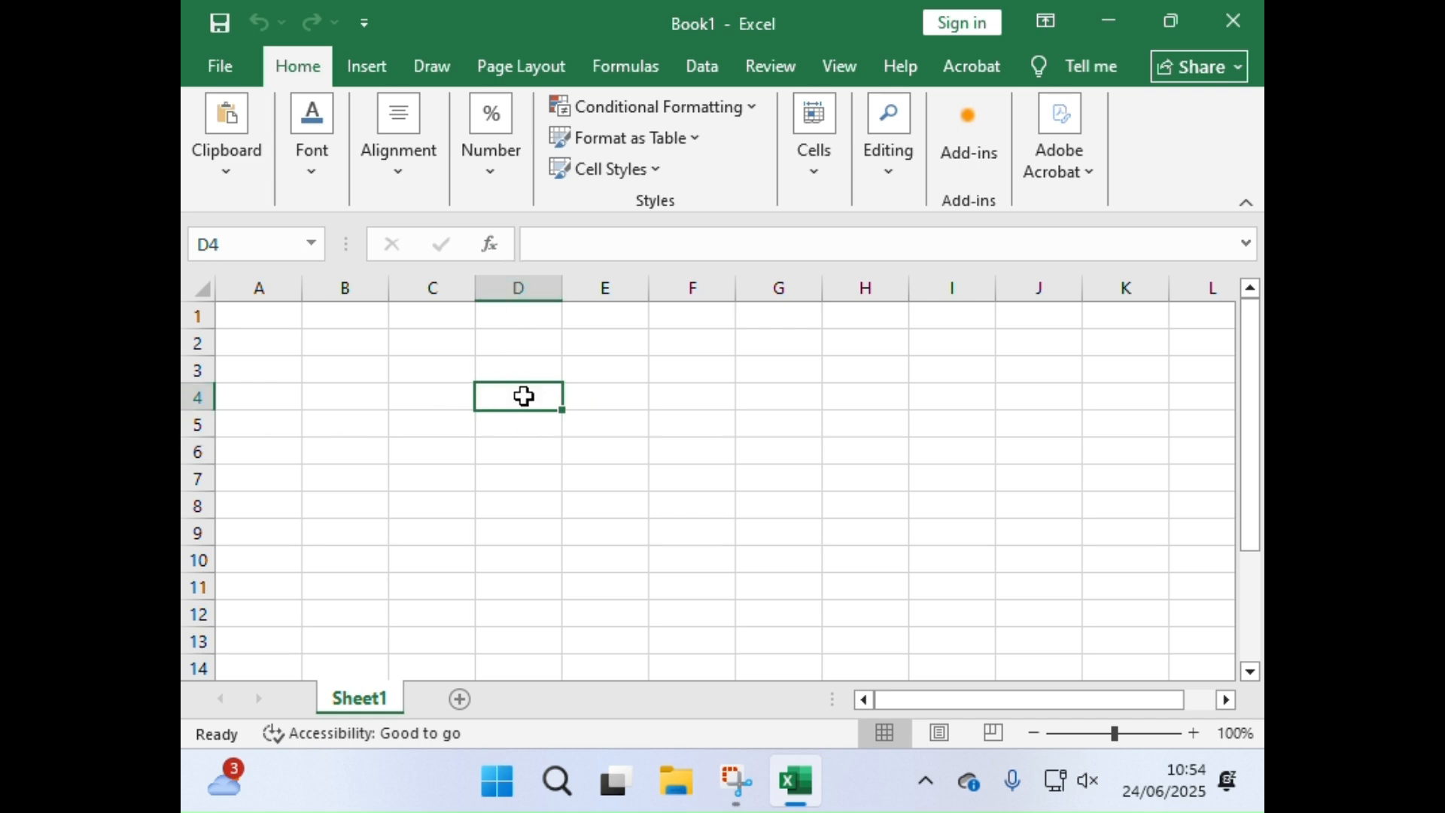
pyautogui.click(668, 563)
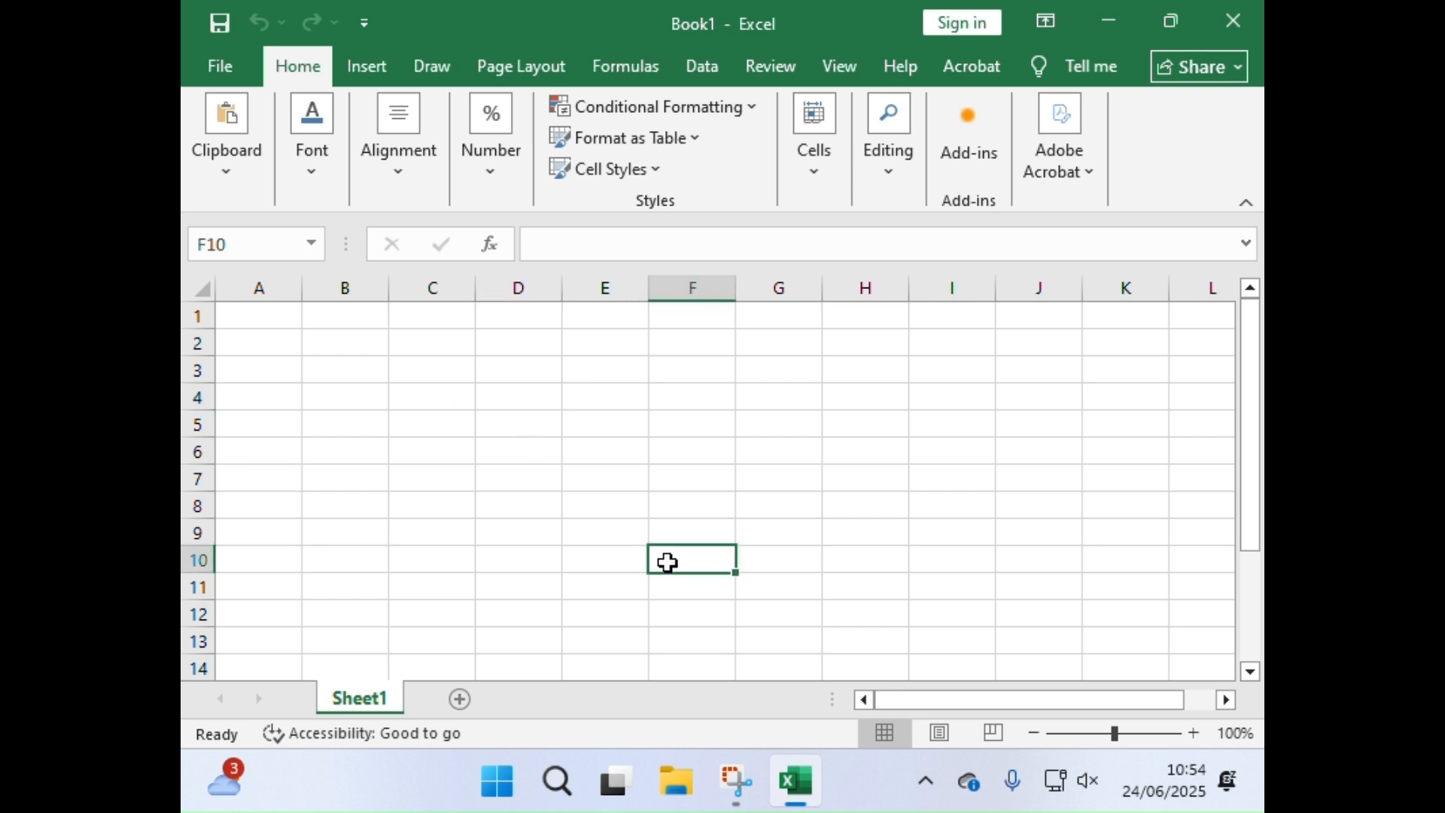
pyautogui.click(404, 456)
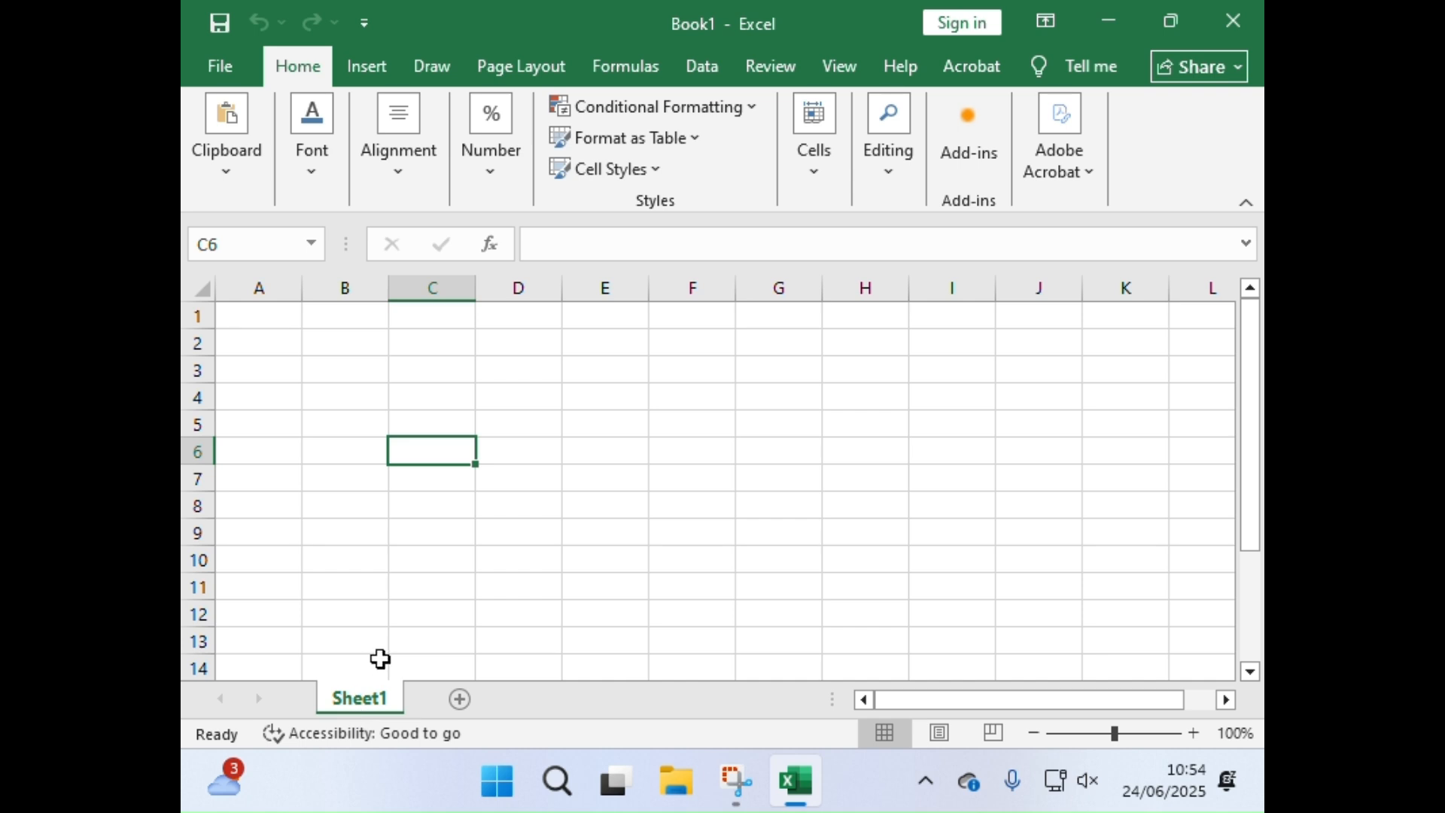
# Step: Add two new worksheets to the workbook and return to Sheet1
pyautogui.click(459, 699)
pyautogui.click(546, 699)
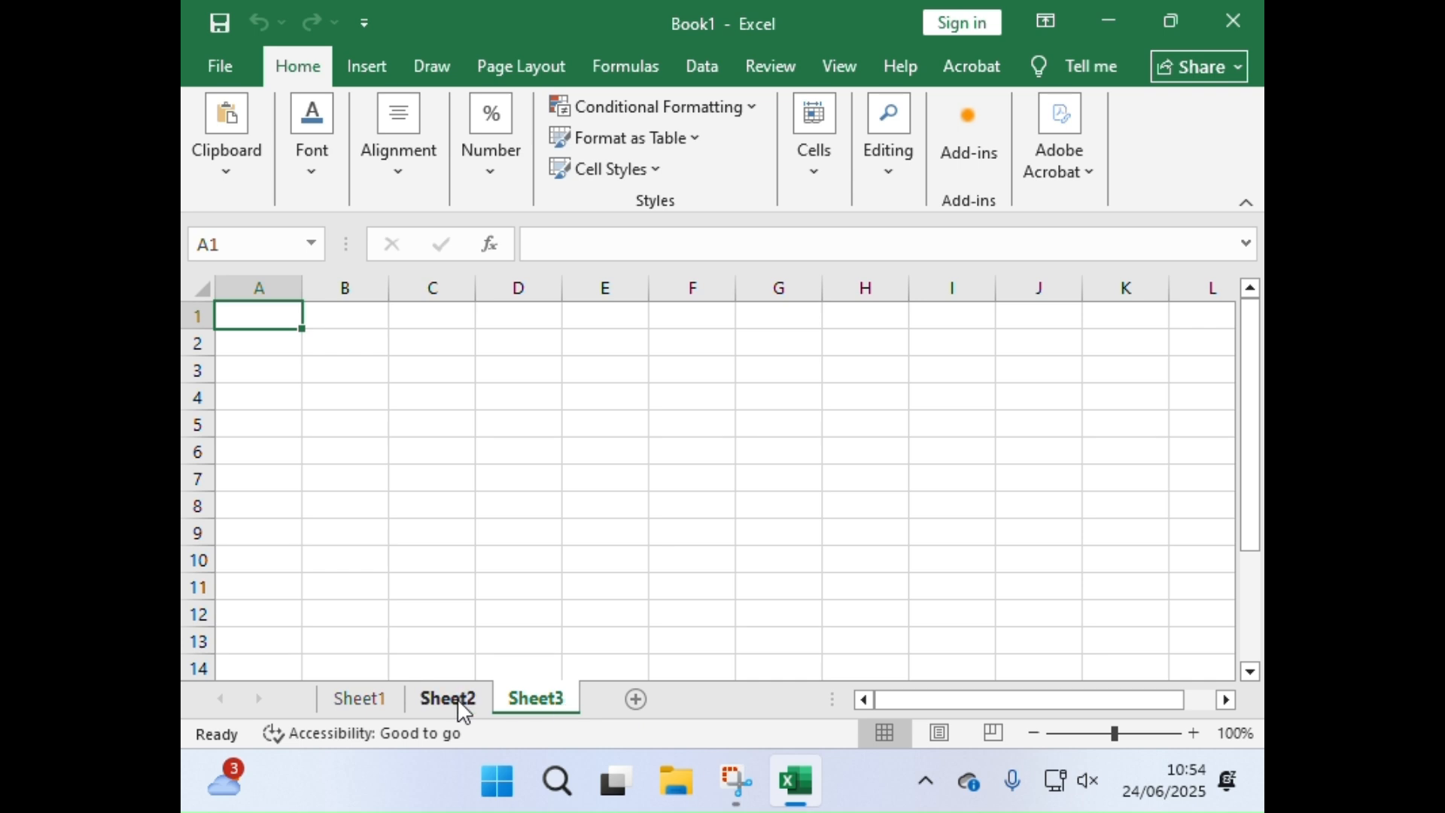
pyautogui.click(379, 698)
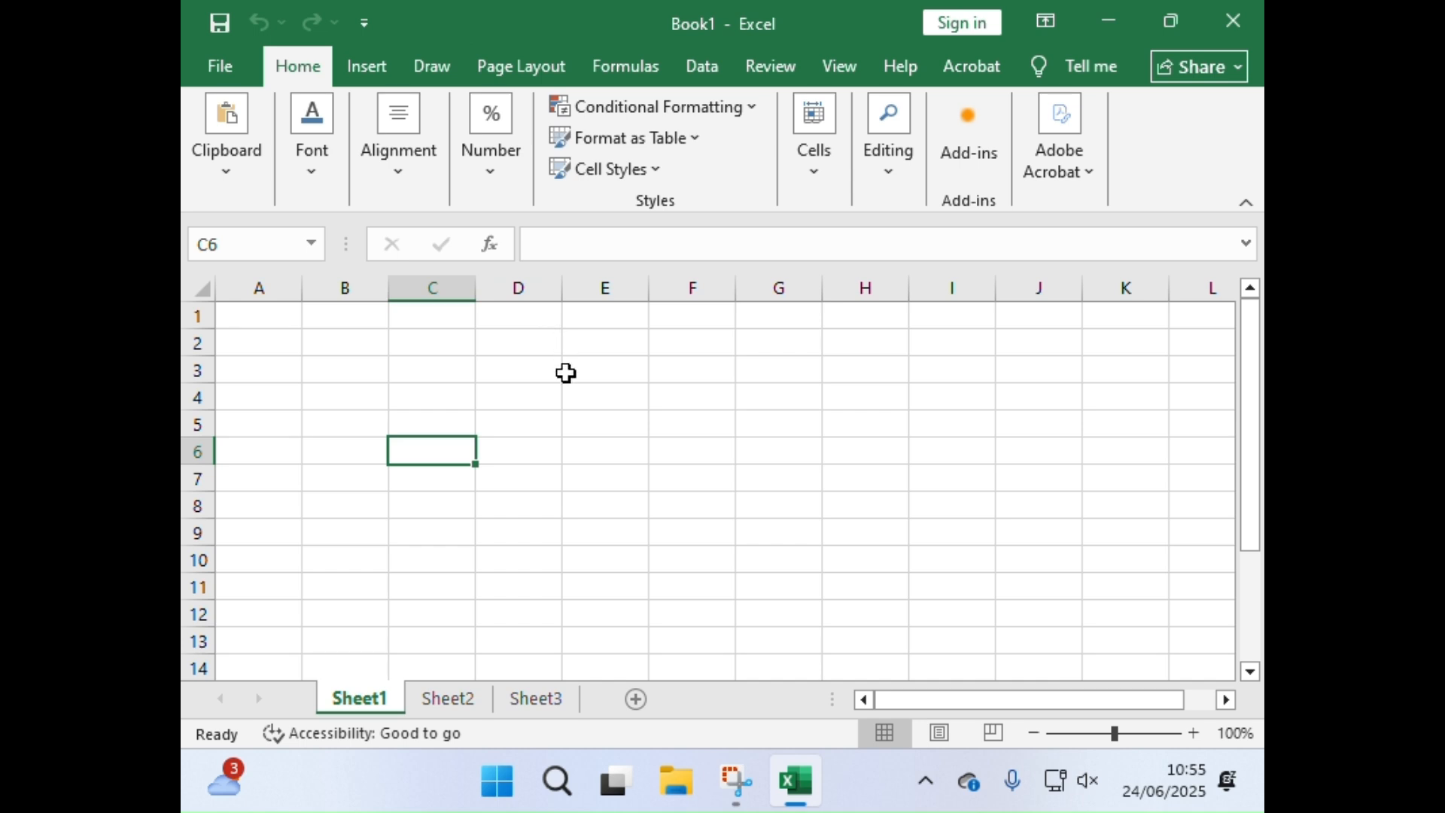
# Step: Look through the columns and rows of Sheet1 and return to the sheet's beginning at column A and row 1
pyautogui.moveTo(1104, 699); pyautogui.dragTo(1256, 706)
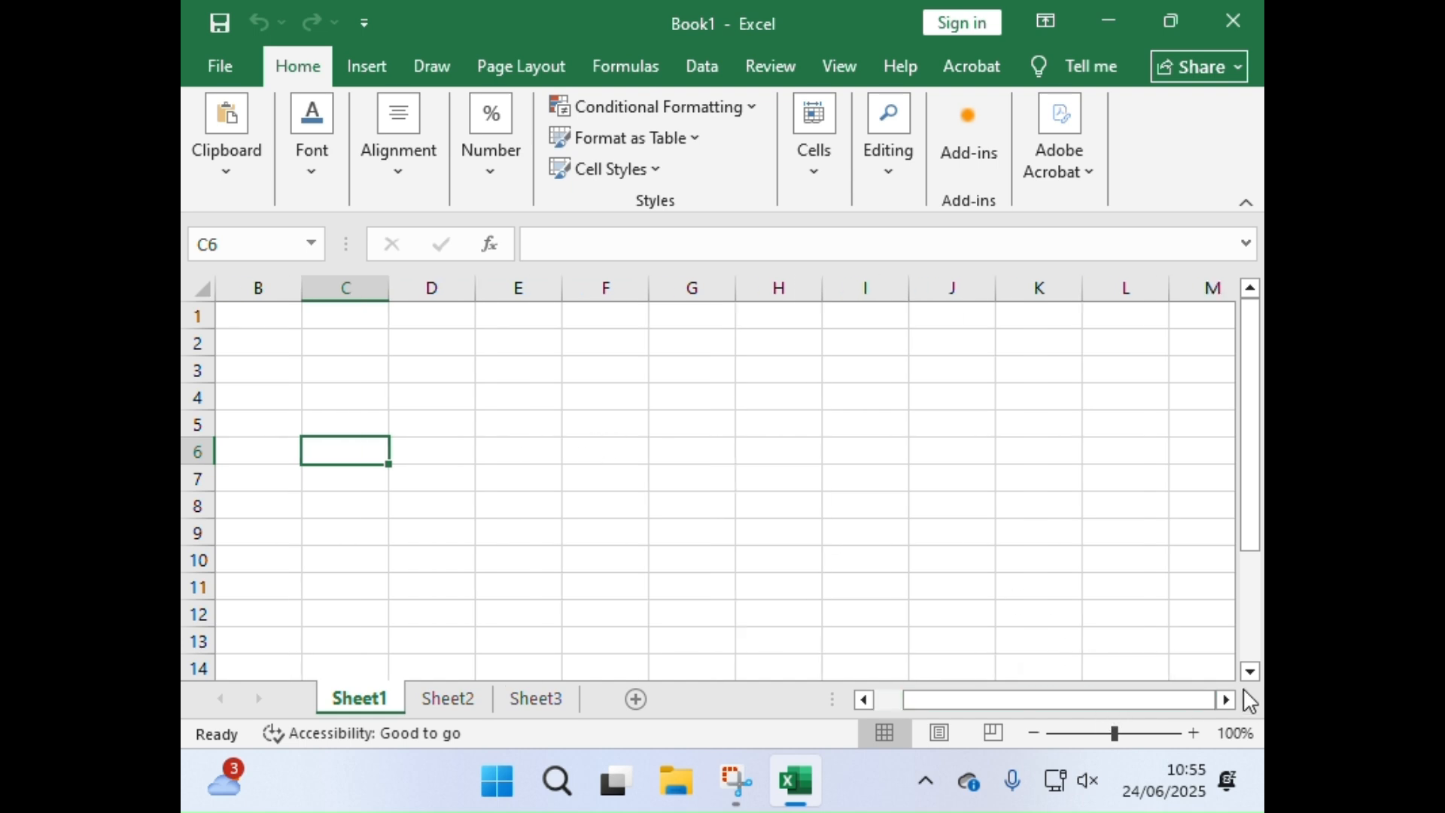
pyautogui.moveTo(1129, 700); pyautogui.dragTo(1197, 700)
pyautogui.scroll(-11, 189, 527)
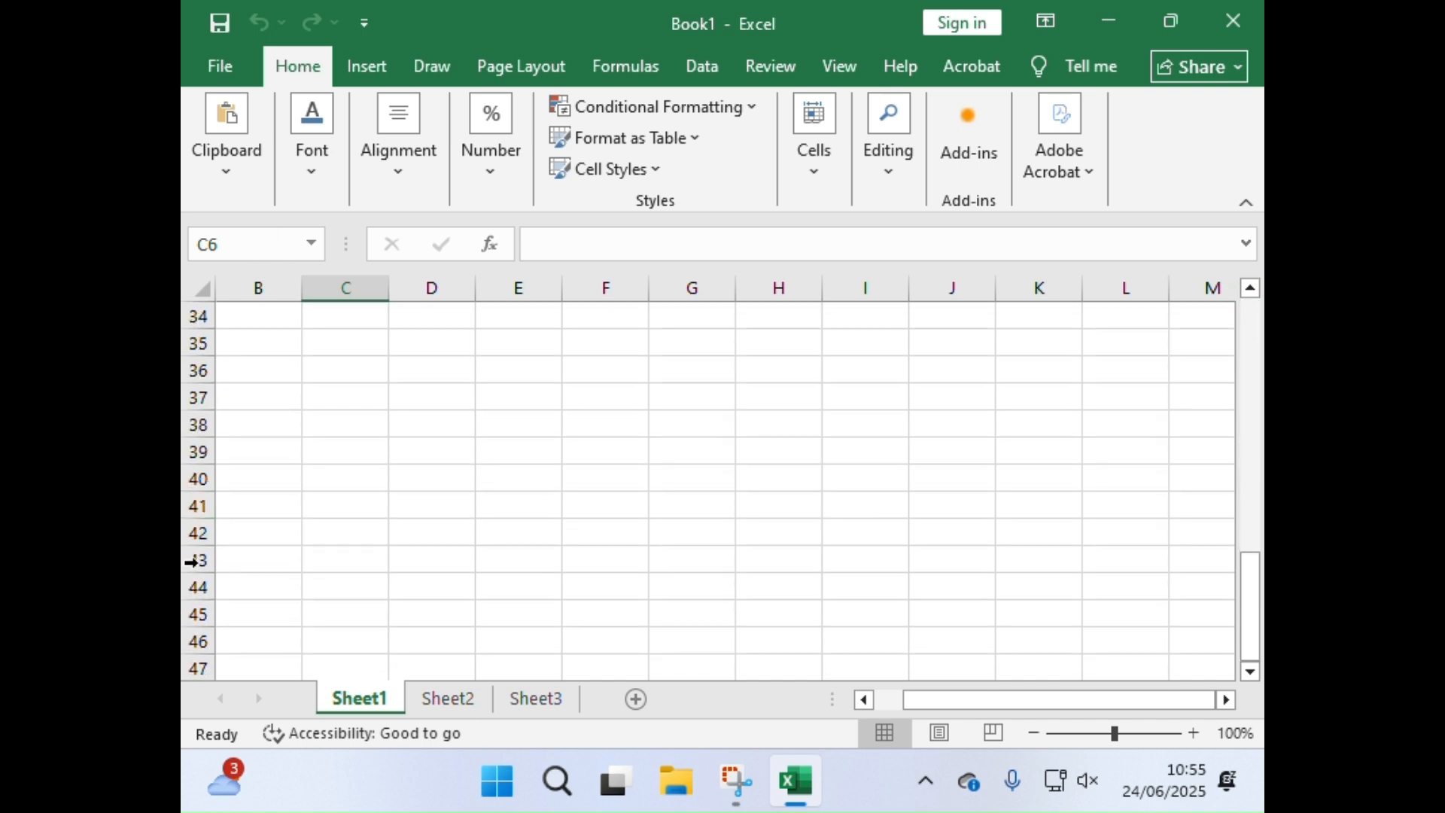
pyautogui.moveTo(1249, 610); pyautogui.dragTo(1245, 623)
pyautogui.scroll(-20, 190, 655)
pyautogui.scroll(-20, 241, 630)
pyautogui.scroll(-6, 228, 648)
pyautogui.moveTo(1250, 656); pyautogui.dragTo(1249, 269)
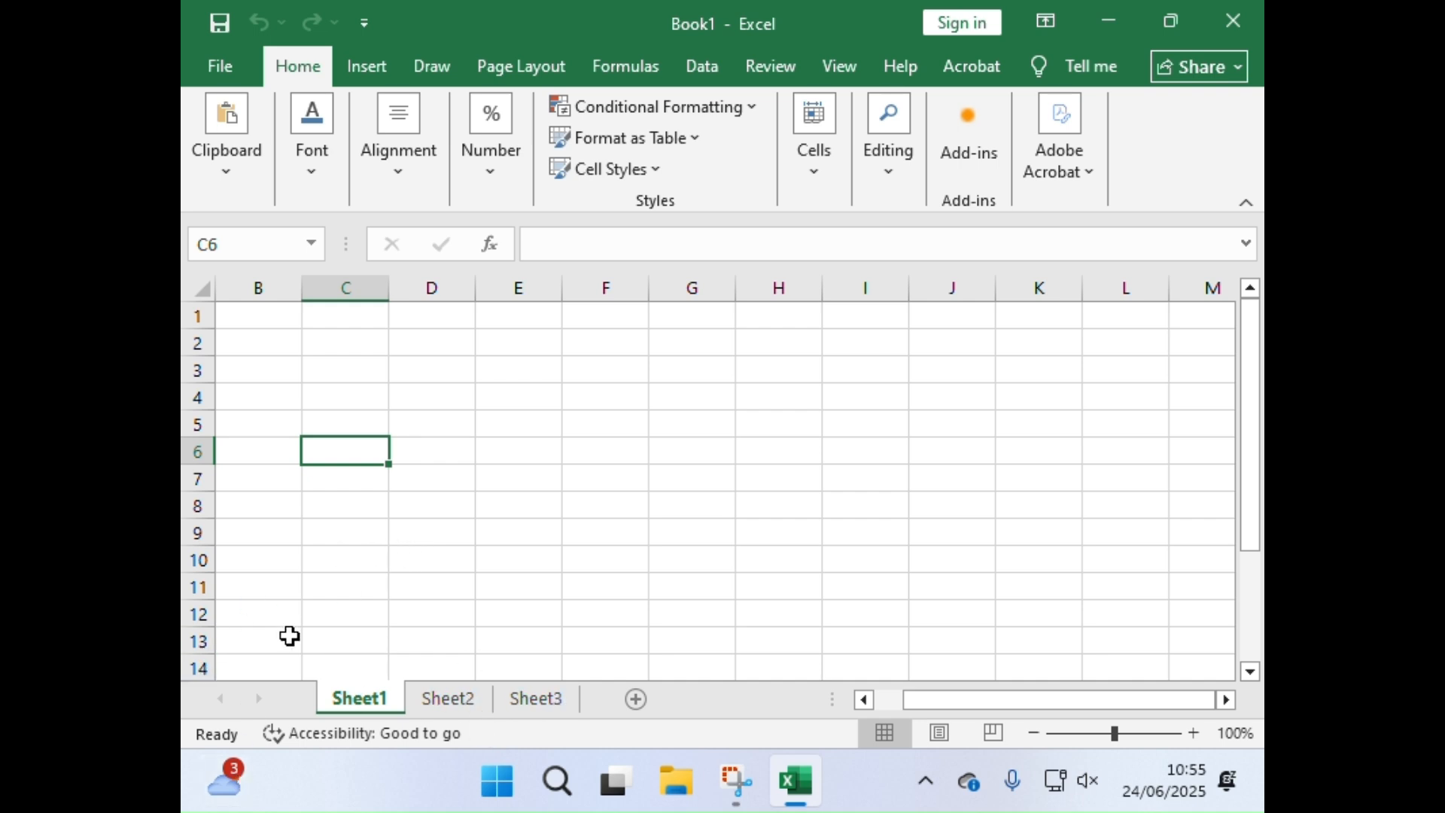
pyautogui.click(596, 452)
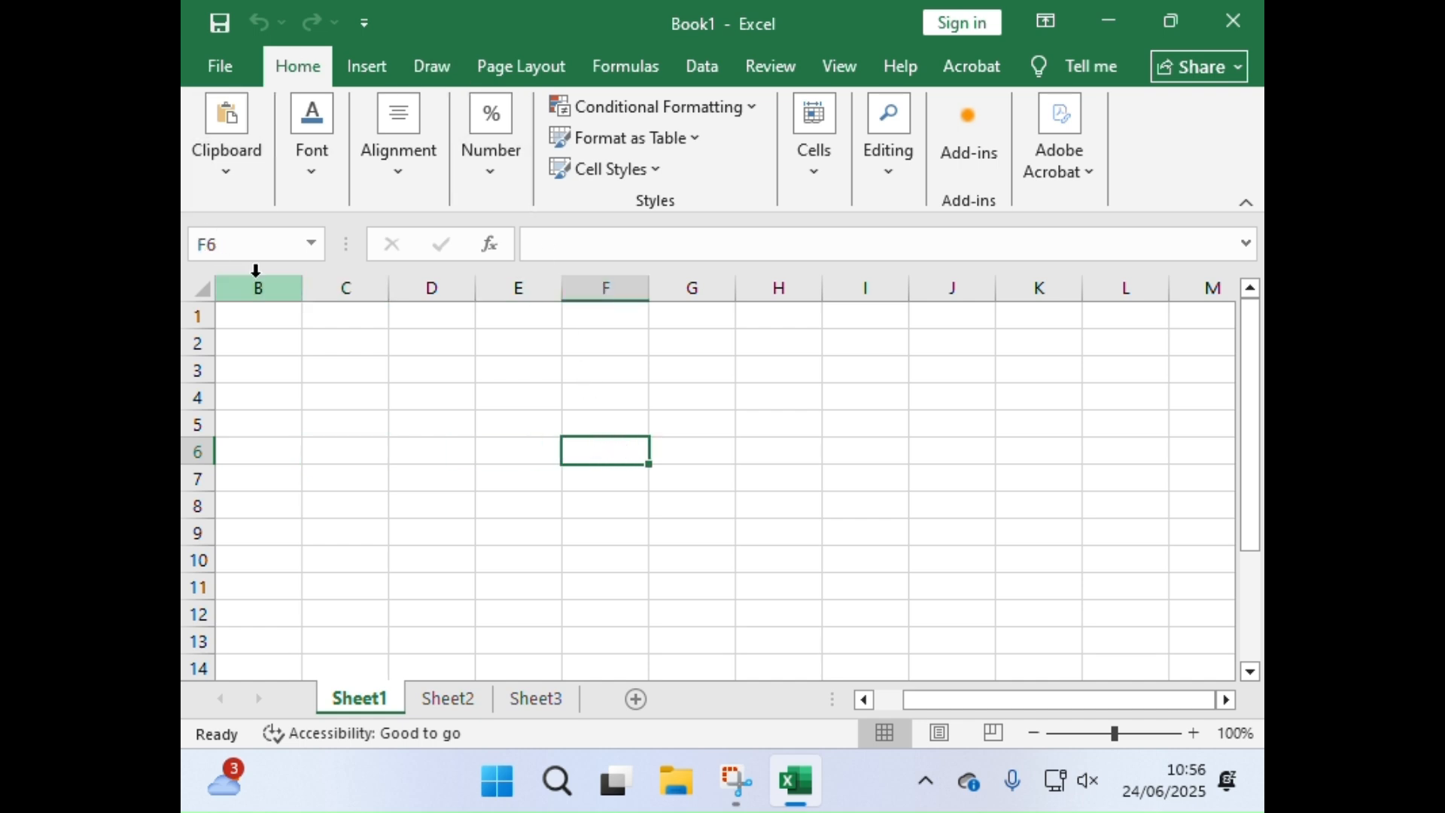
pyautogui.moveTo(941, 700); pyautogui.dragTo(911, 700)
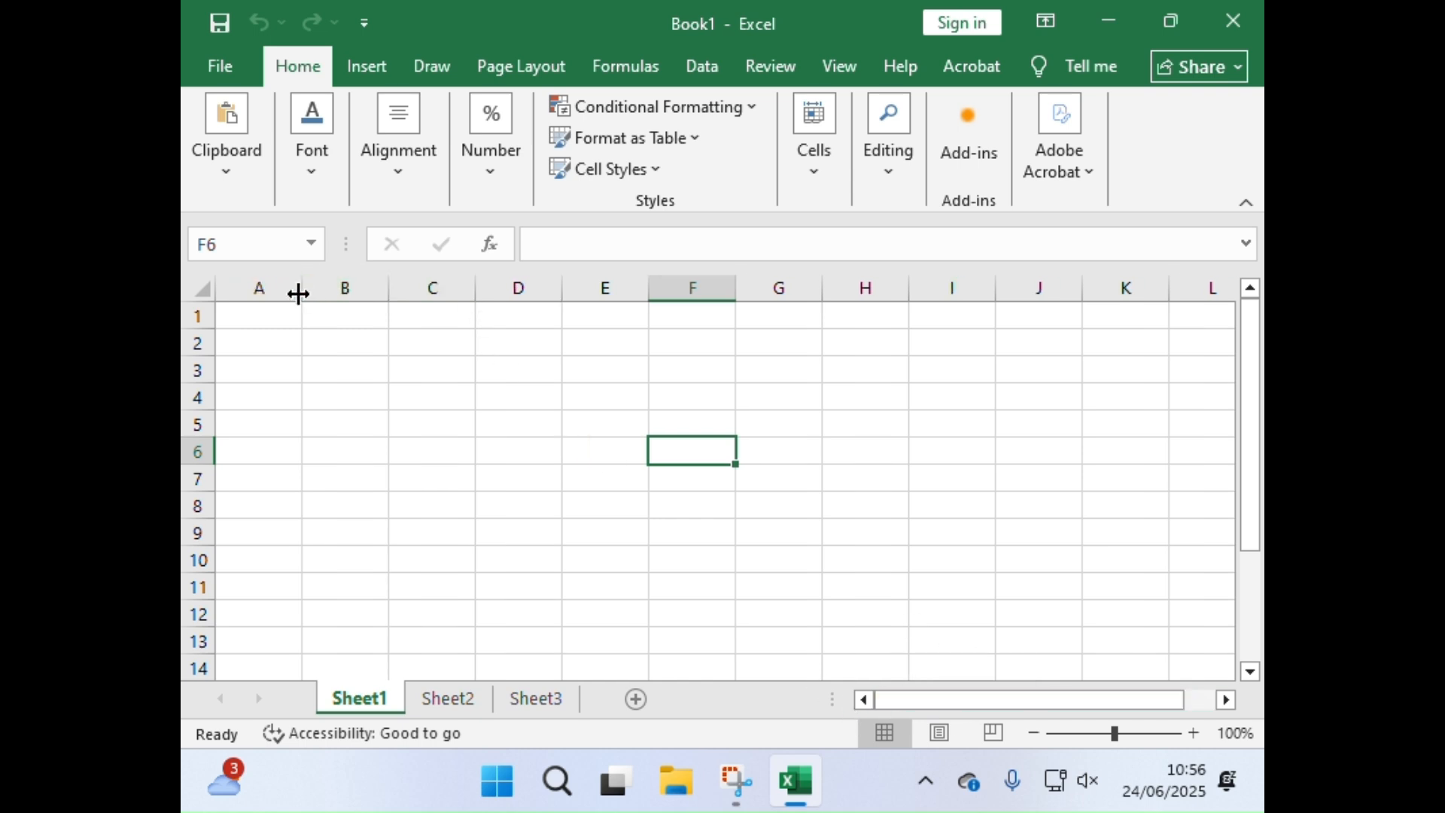
# Step: Select whole columns B, C and D and whole rows 2 and 6 one at a time, ending on cell C3
pyautogui.click(339, 284)
pyautogui.click(428, 285)
pyautogui.click(539, 283)
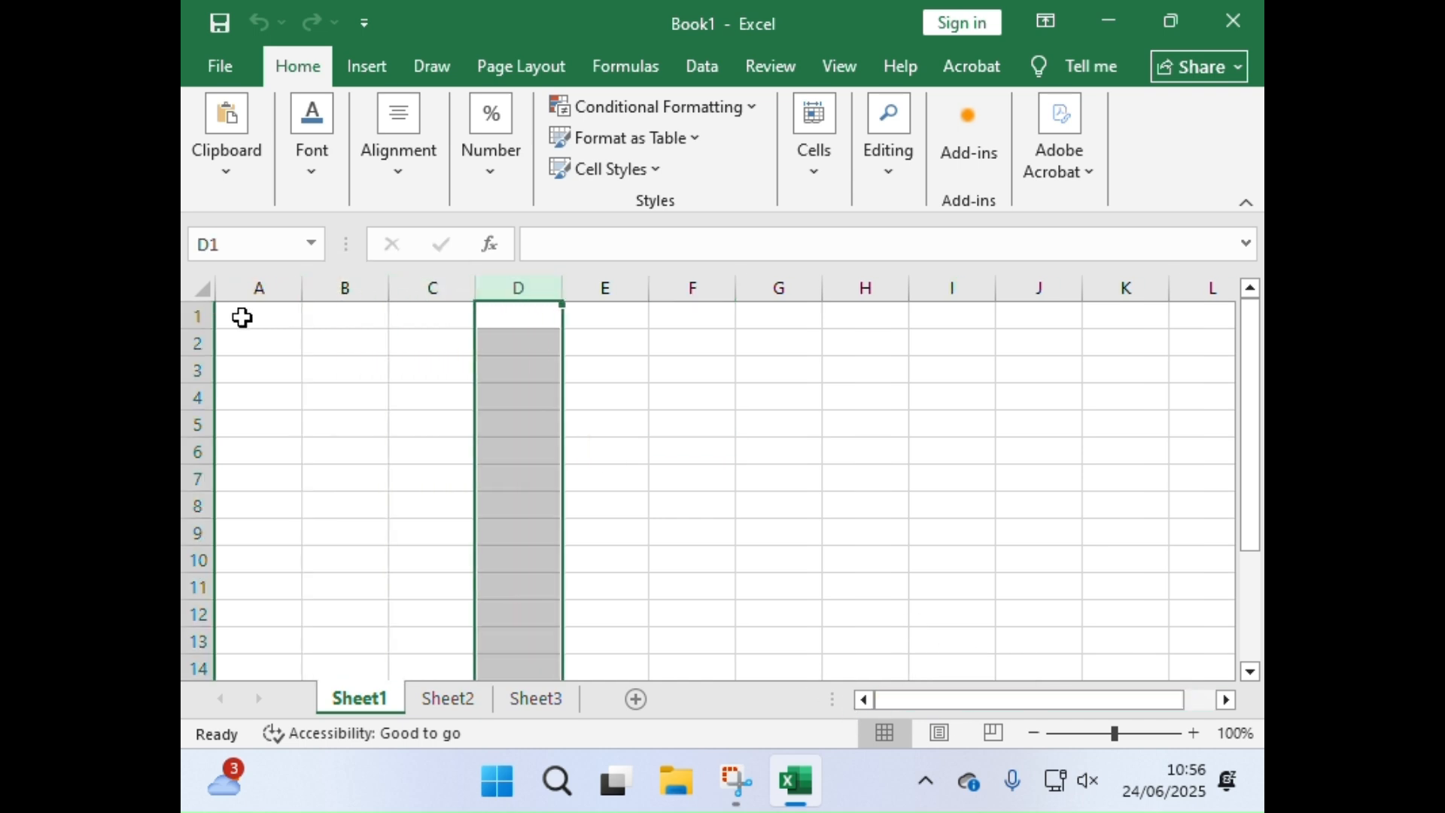
pyautogui.click(194, 340)
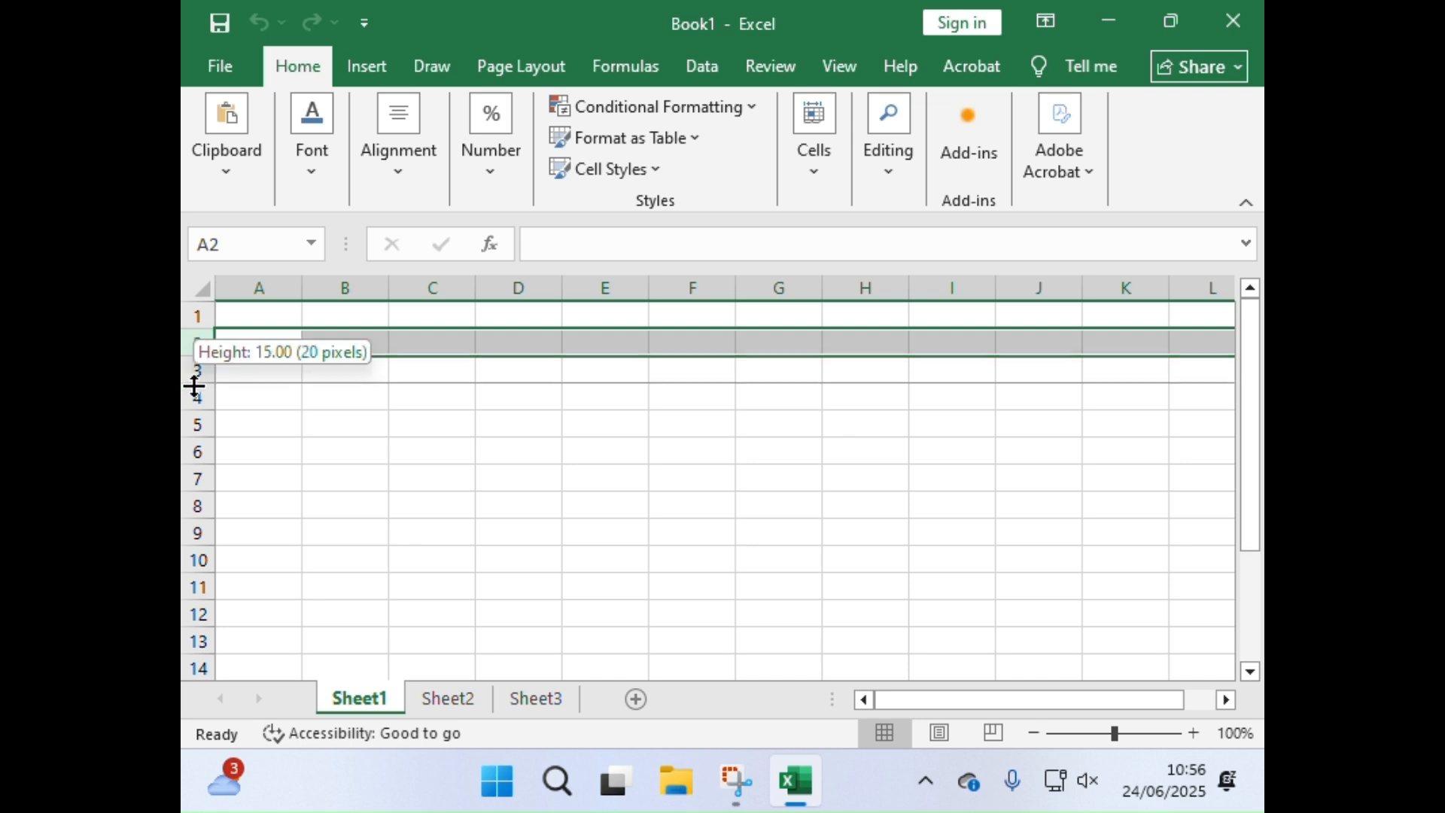
pyautogui.click(197, 451)
pyautogui.click(396, 369)
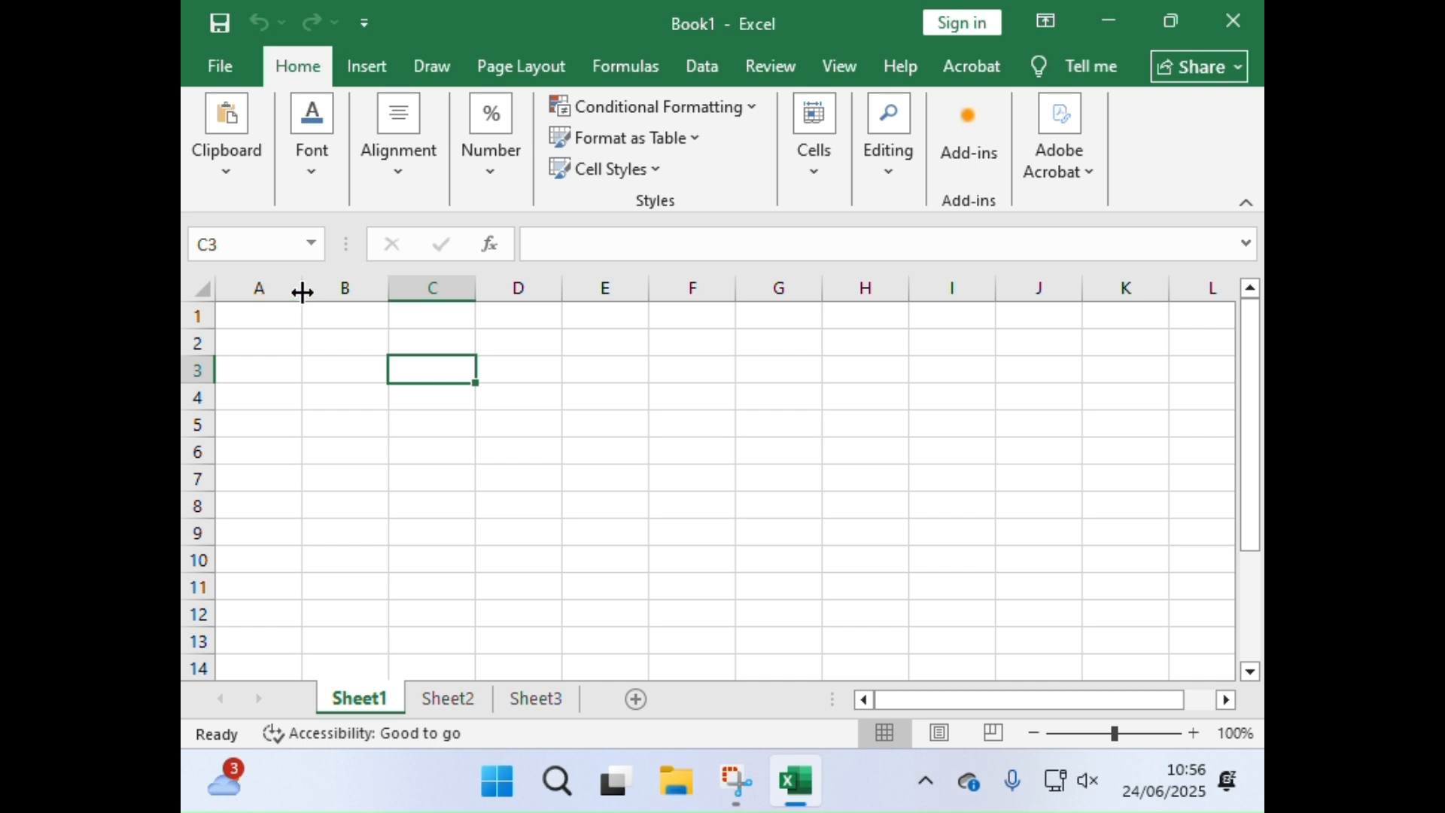
# Step: Widen columns A and D to about twice their width and make row 1 about three times as tall
pyautogui.moveTo(301, 293); pyautogui.dragTo(397, 300)
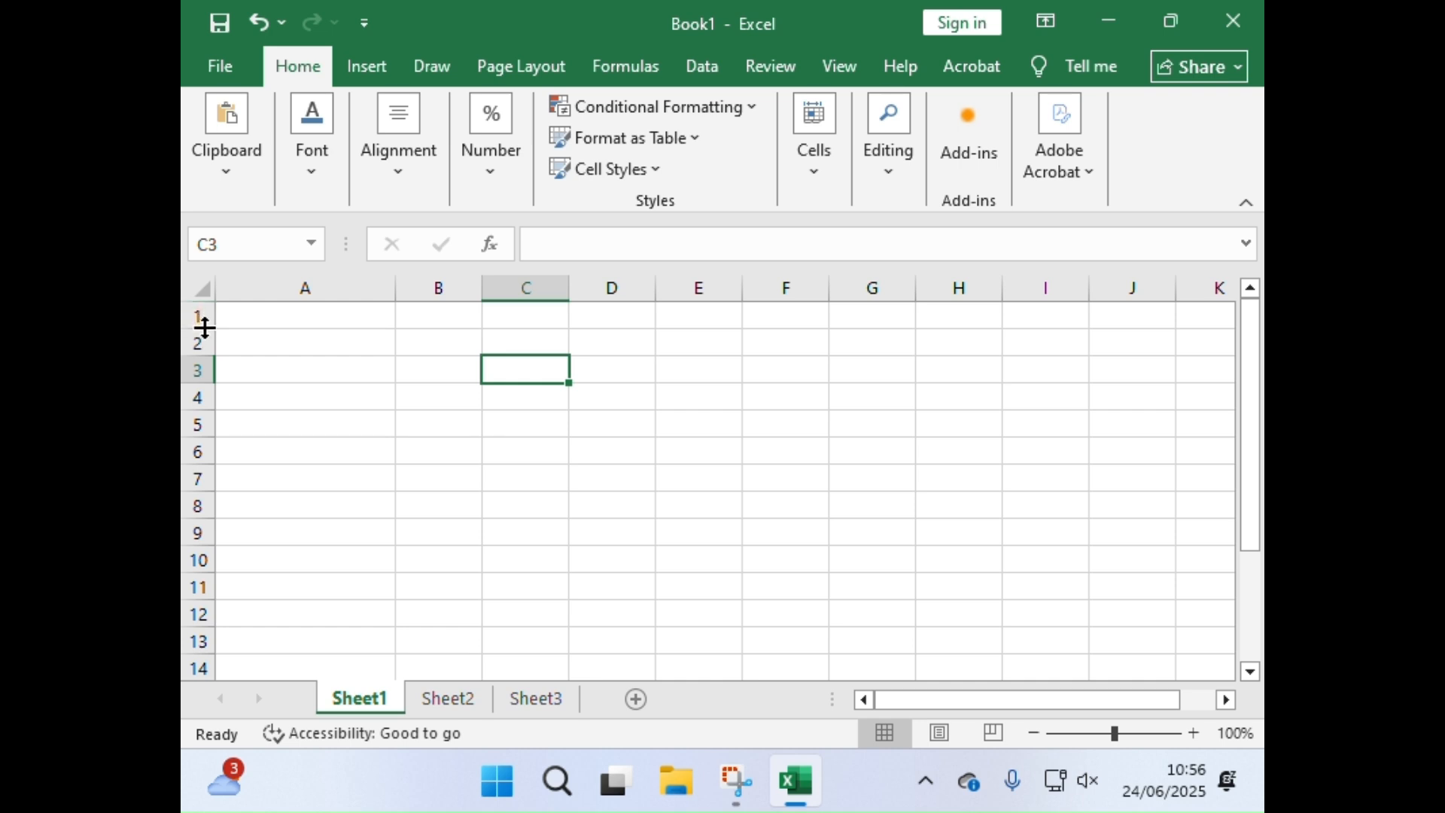
pyautogui.moveTo(199, 329); pyautogui.dragTo(213, 381)
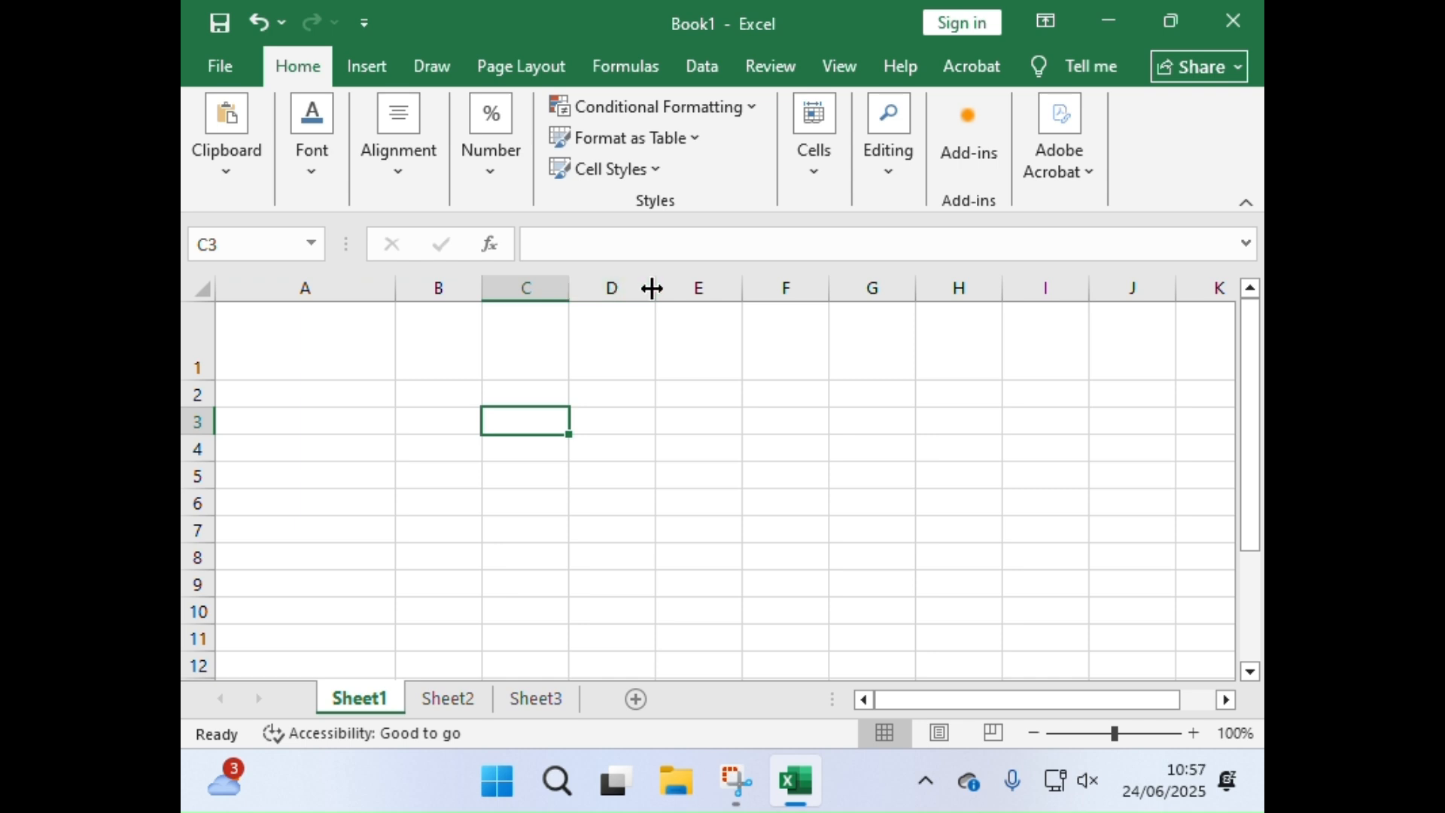
pyautogui.moveTo(652, 286); pyautogui.dragTo(735, 292)
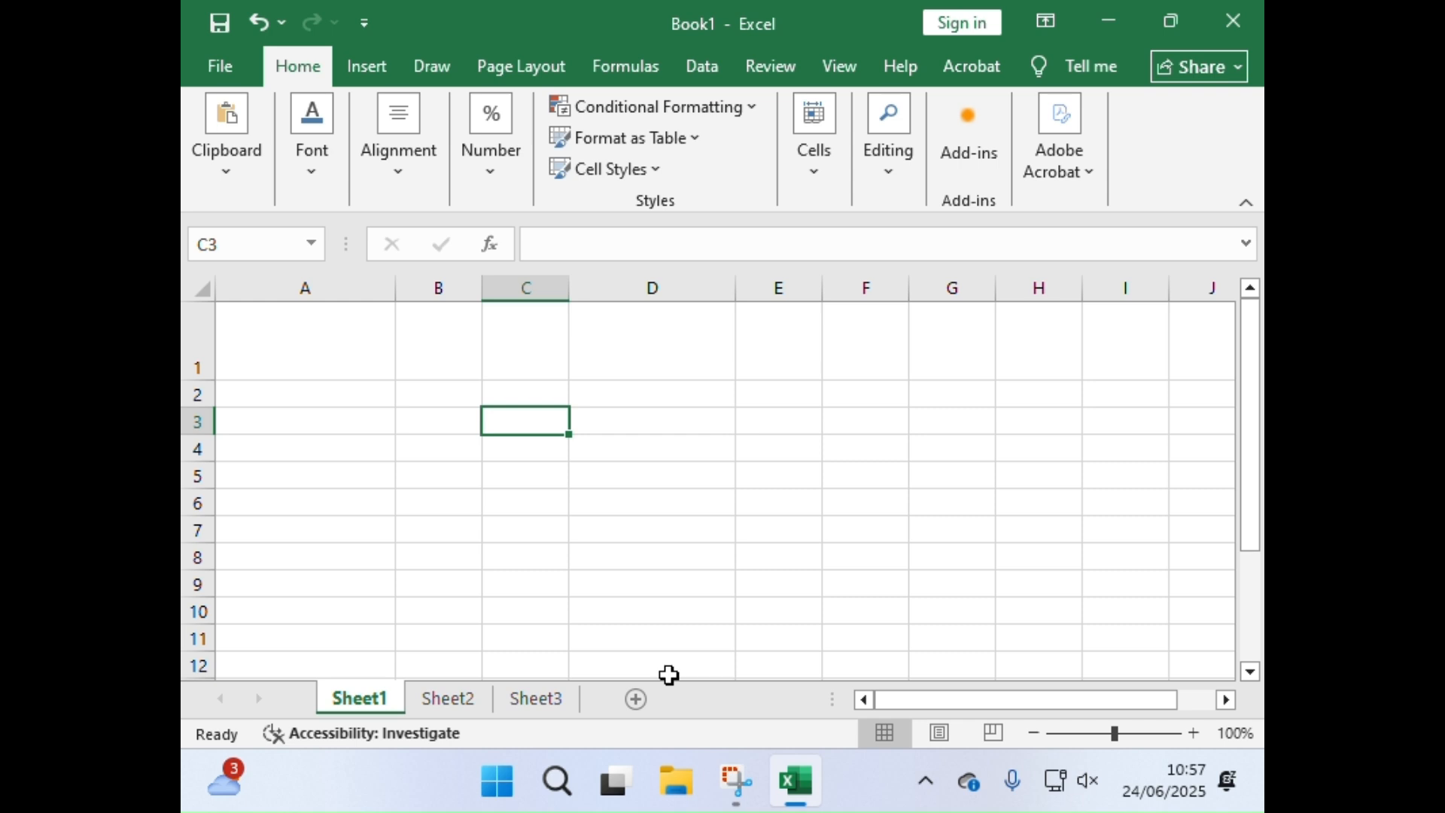
# Step: Enter the title "Shopping List" in cell A1
pyautogui.click(367, 356)
pyautogui.write('SHopping')
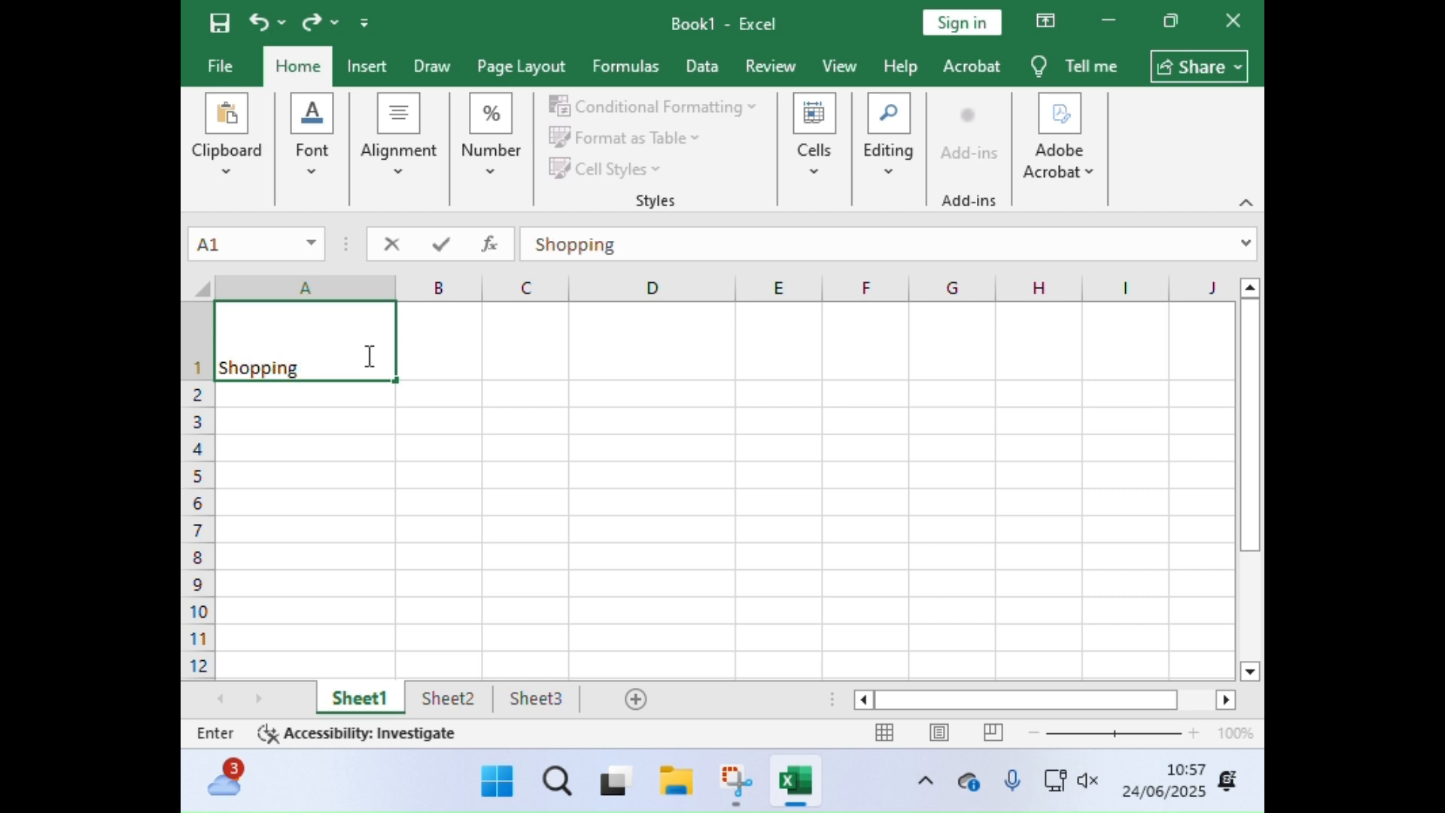
pyautogui.write(' List')
pyautogui.click(264, 472)
pyautogui.click(281, 417)
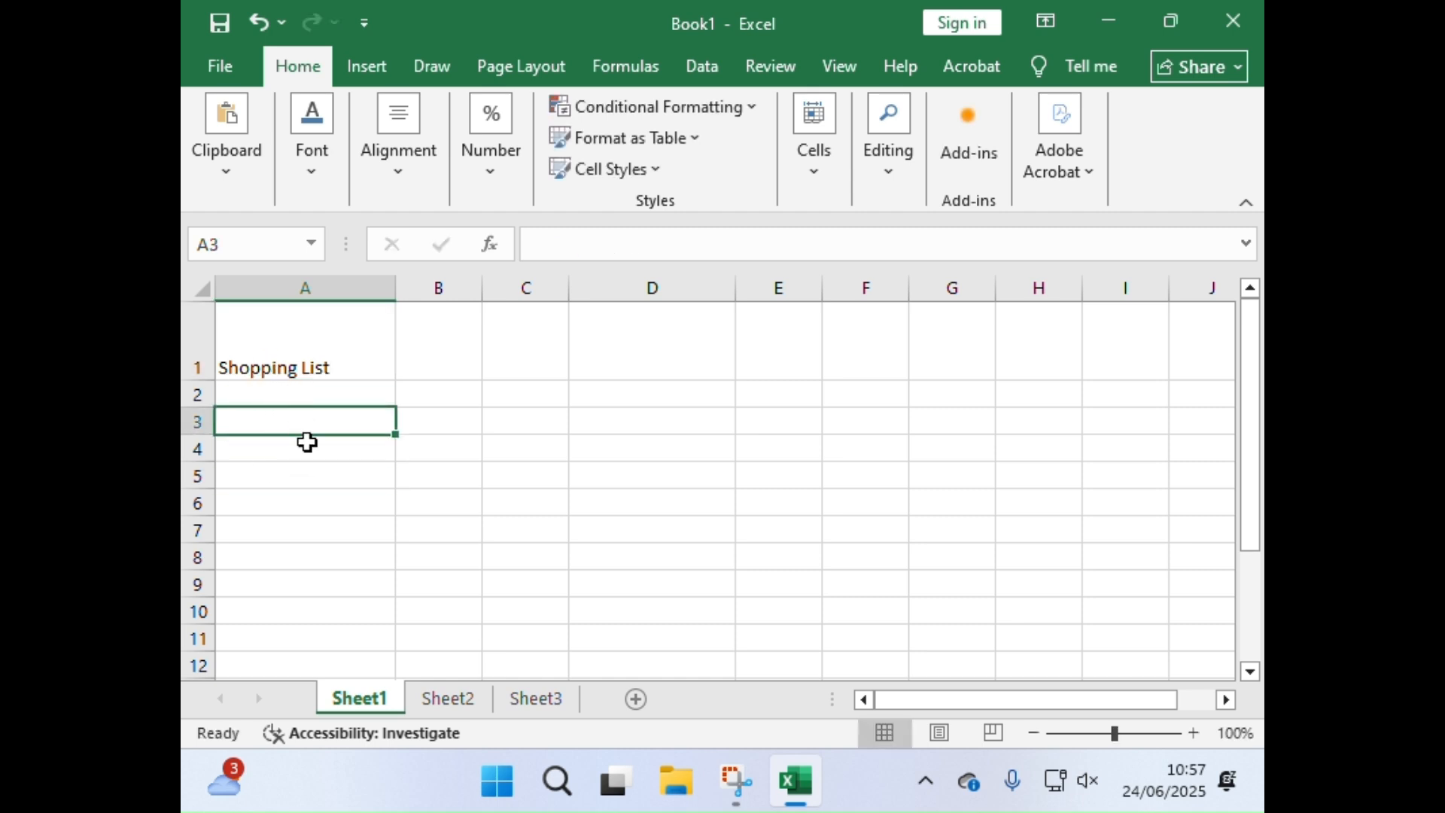
pyautogui.click(701, 504)
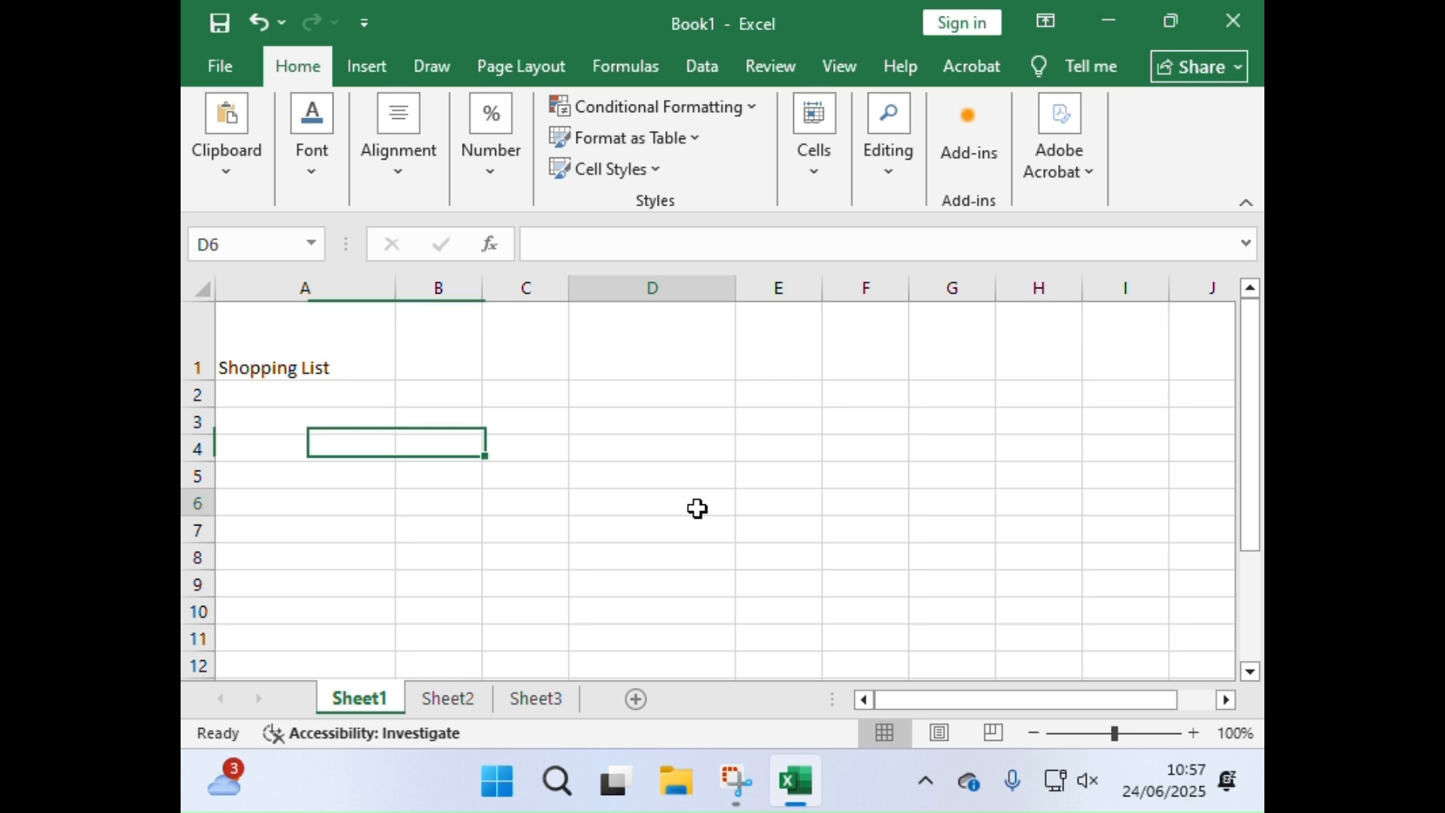
pyautogui.click(987, 431)
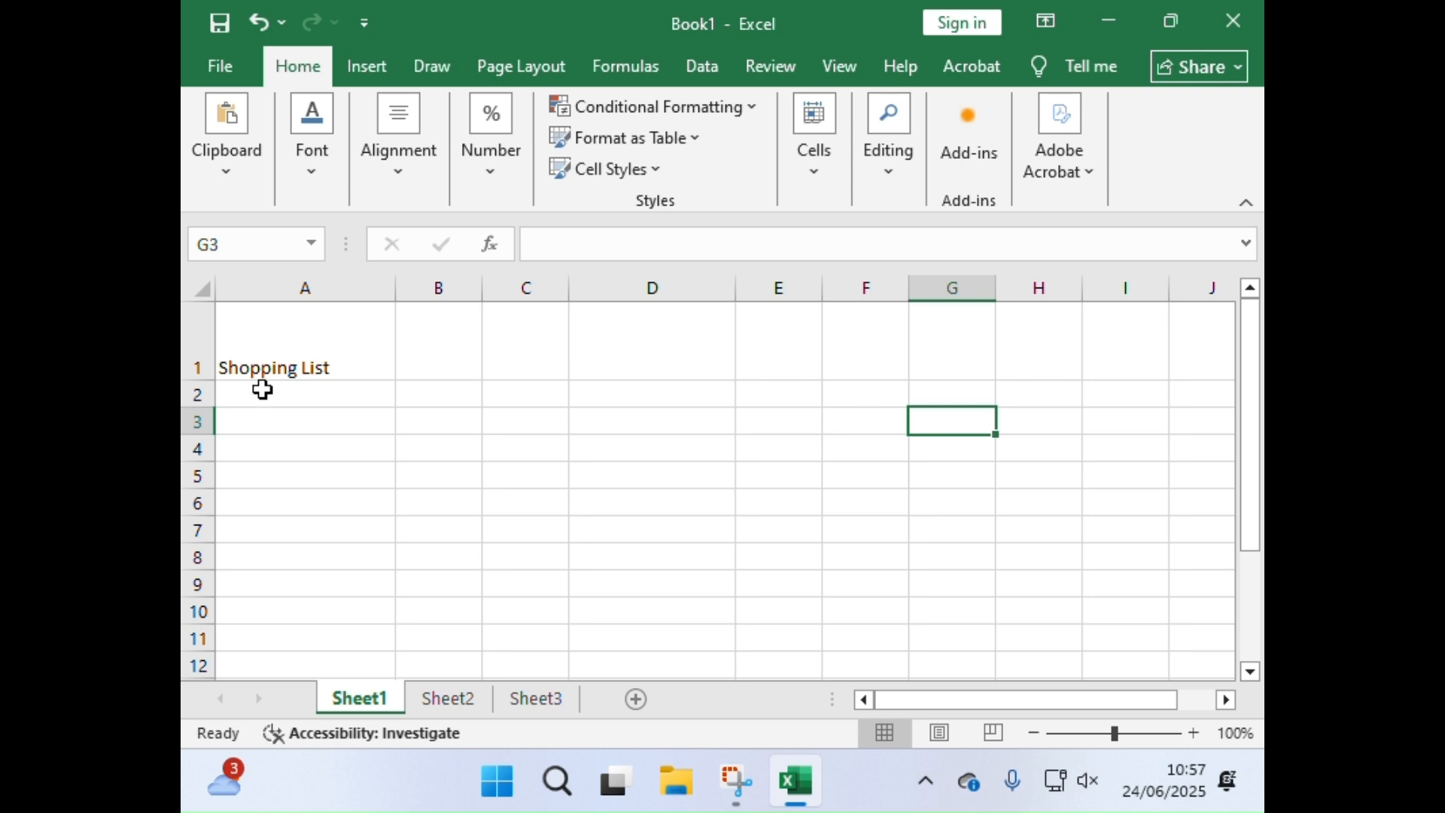
pyautogui.click(241, 316)
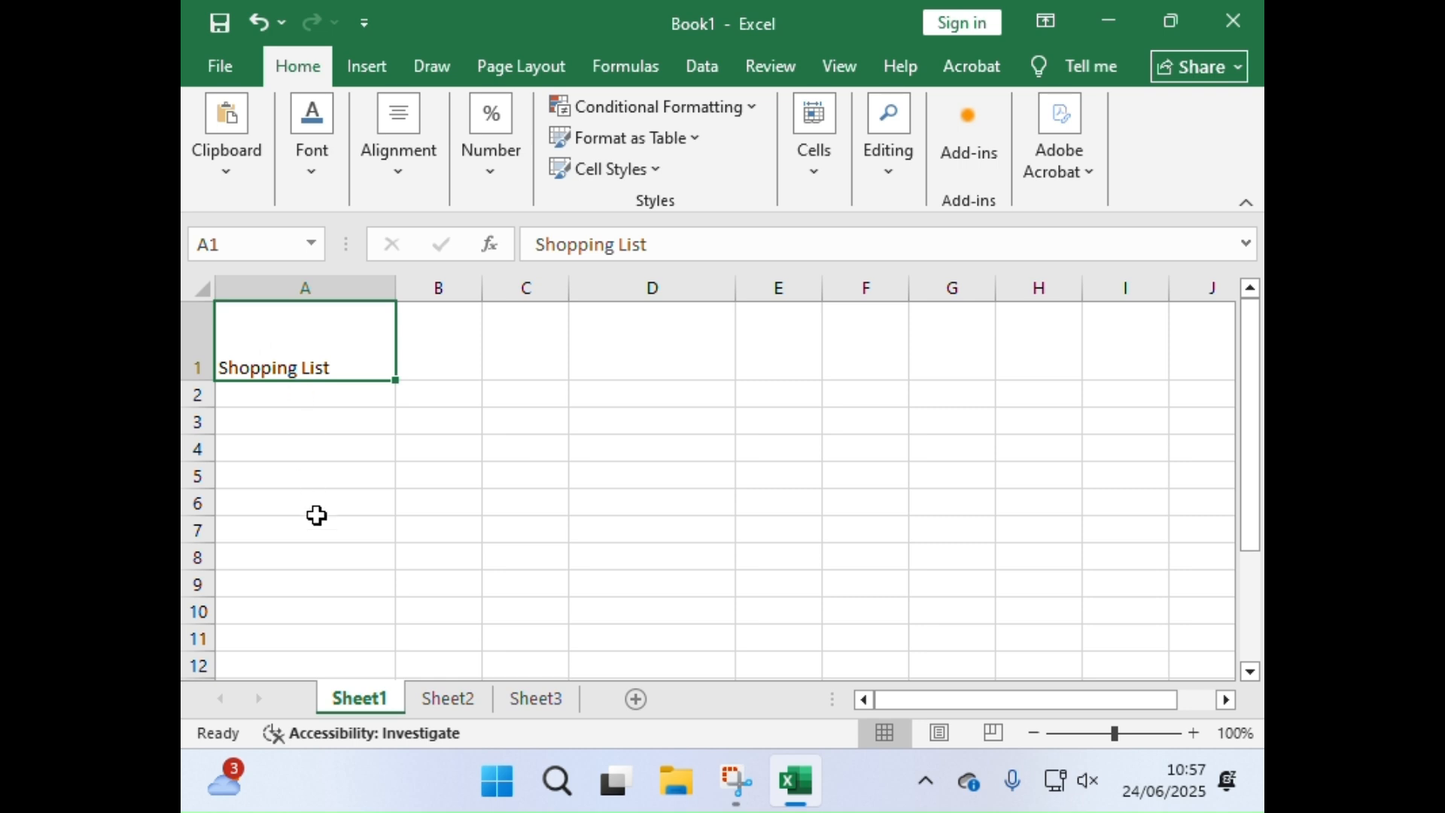
pyautogui.click(426, 526)
pyautogui.click(640, 434)
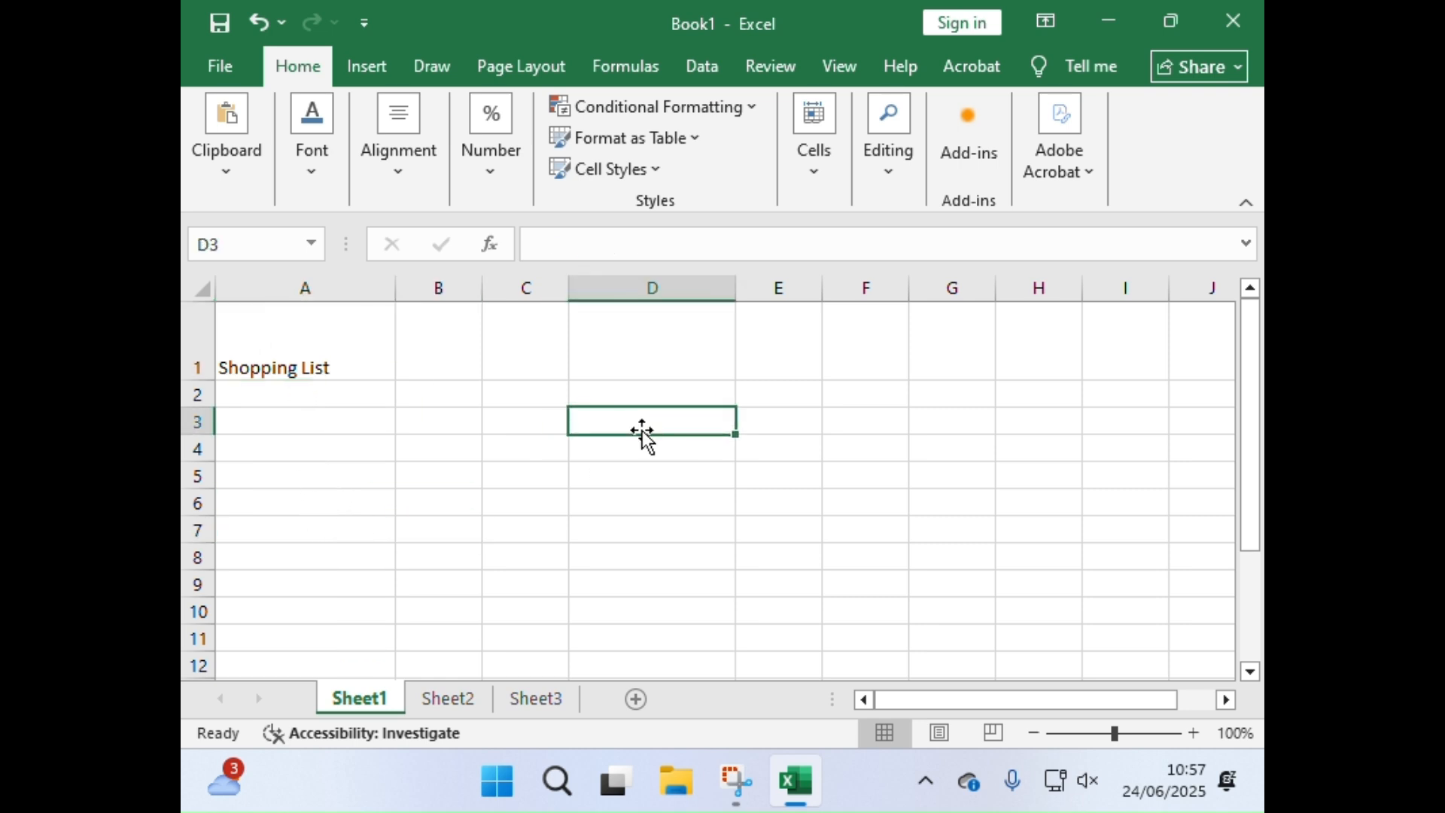
# Step: Enter the column headings "Items" in cell A3 and "Price" in cell B3
pyautogui.click(252, 414)
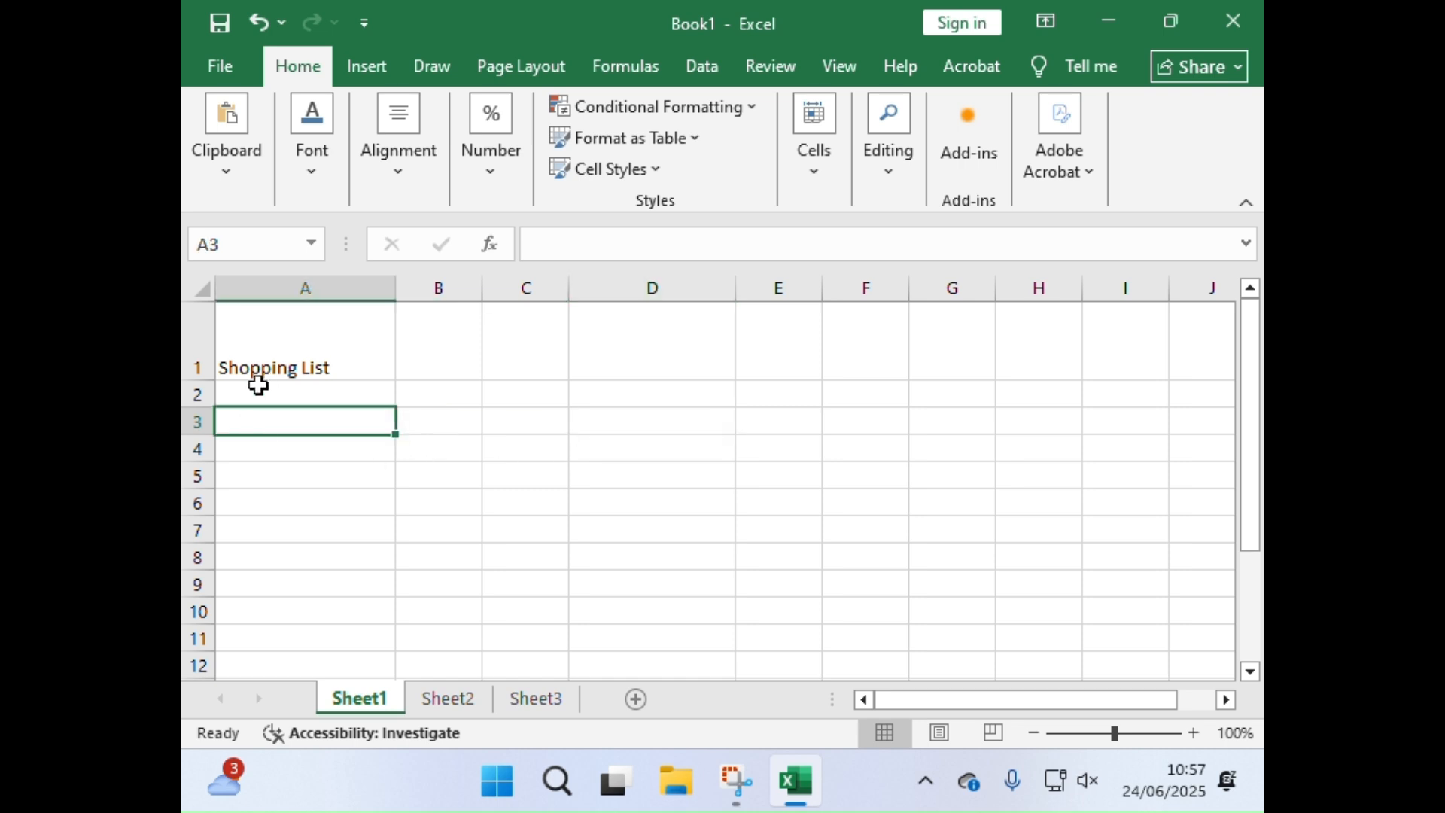
pyautogui.write('Items')
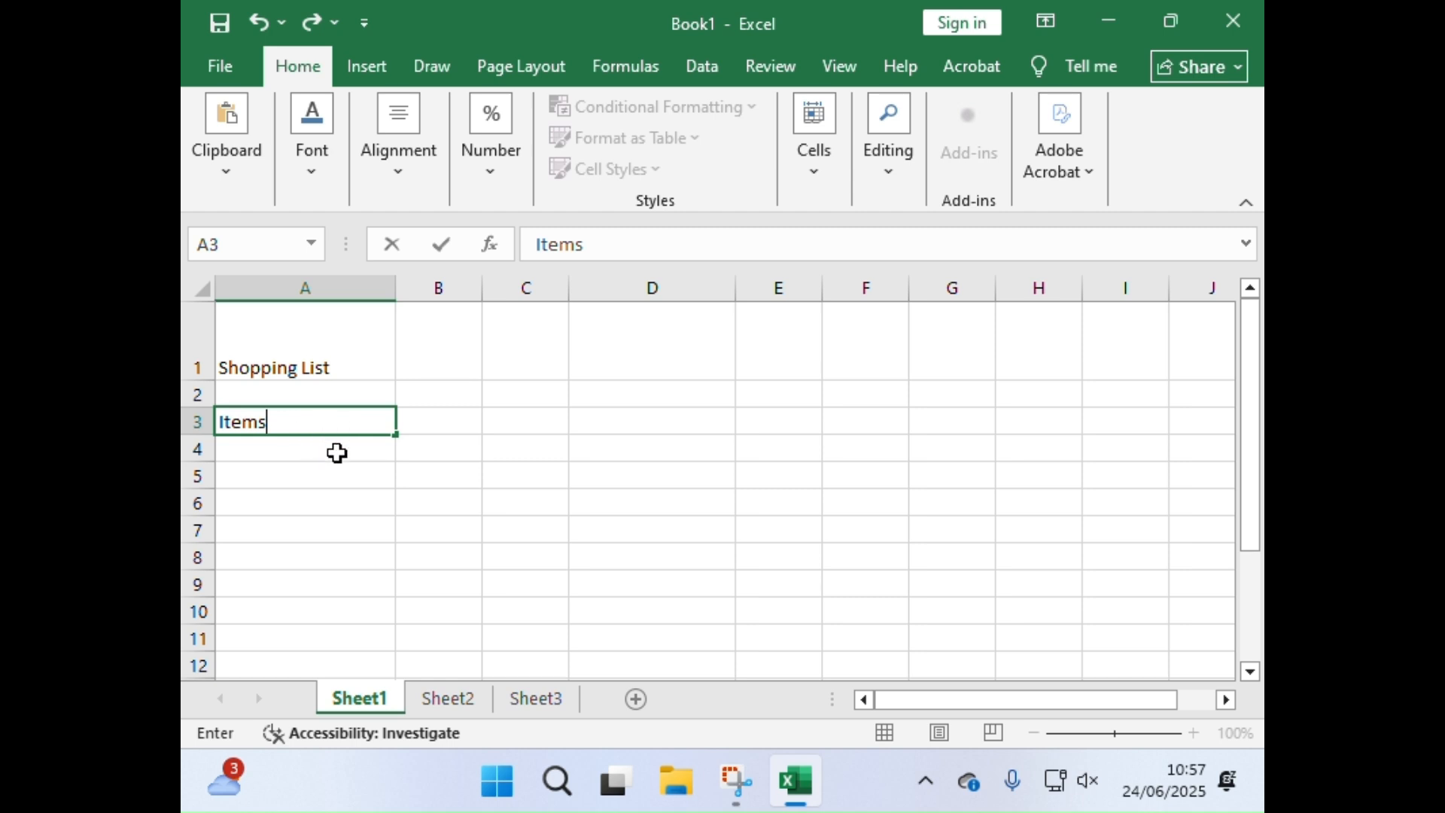
pyautogui.click(442, 422)
pyautogui.write('Price')
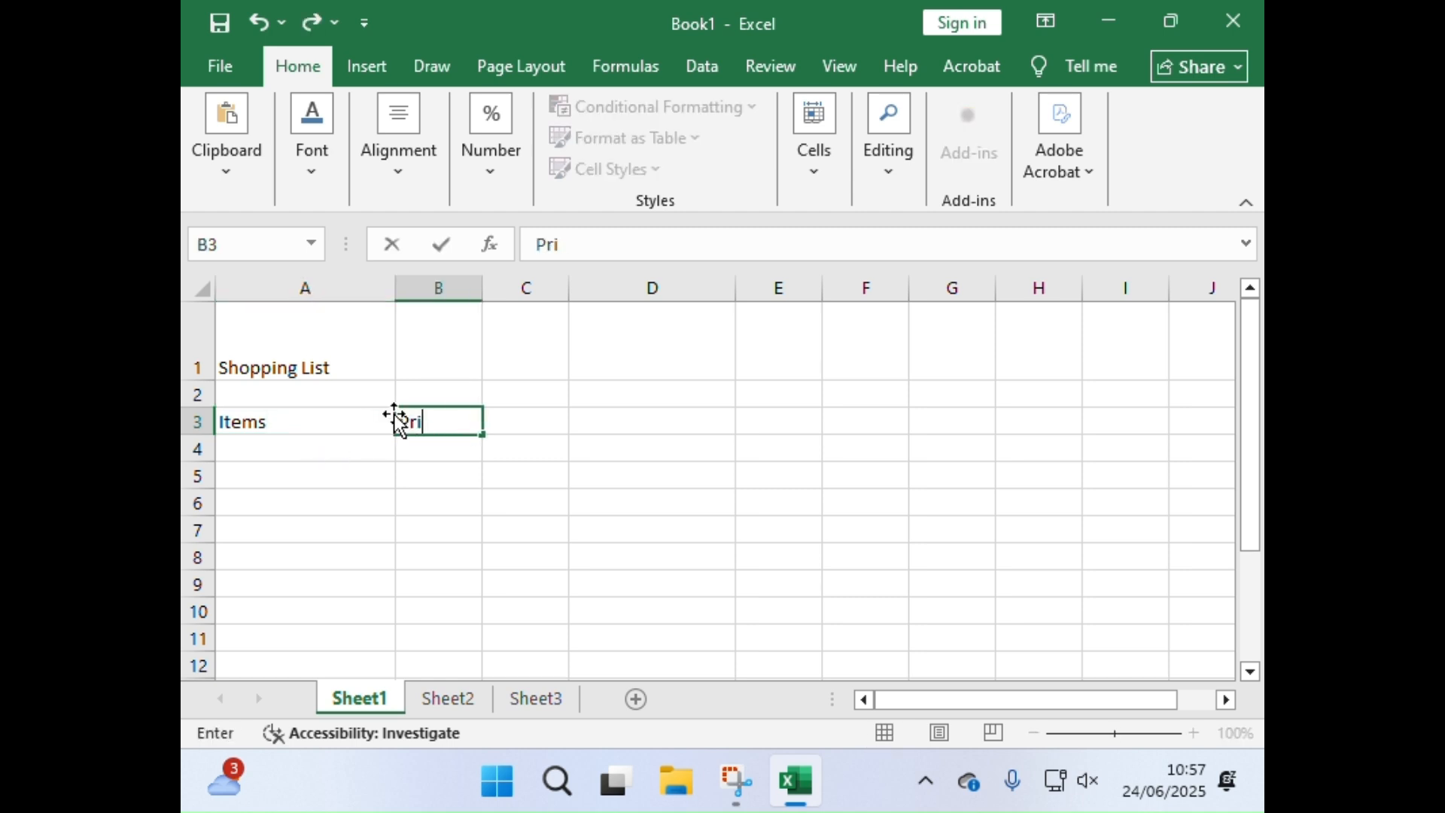
pyautogui.click(420, 448)
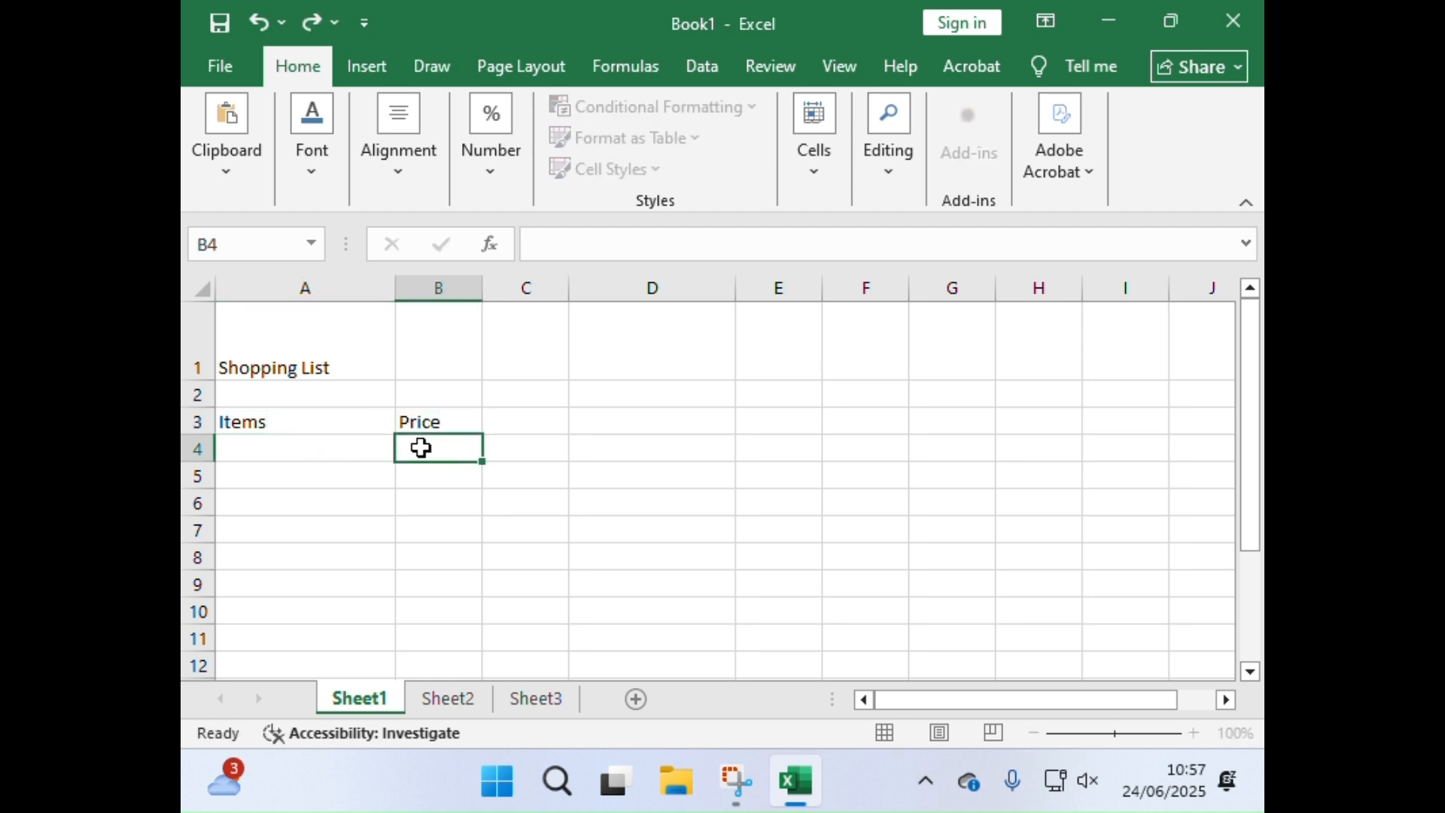
pyautogui.click(263, 447)
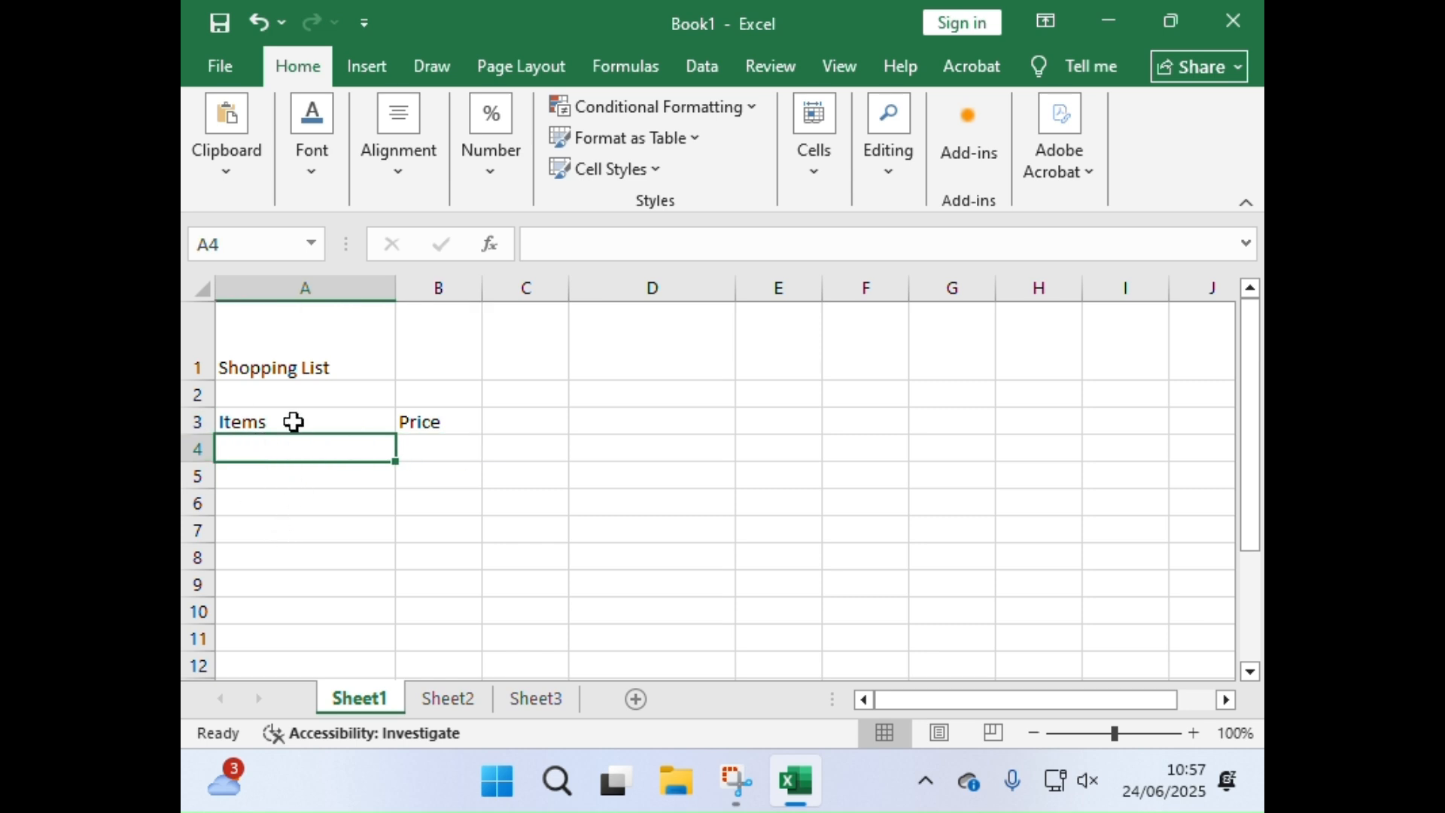
pyautogui.doubleClick(254, 447)
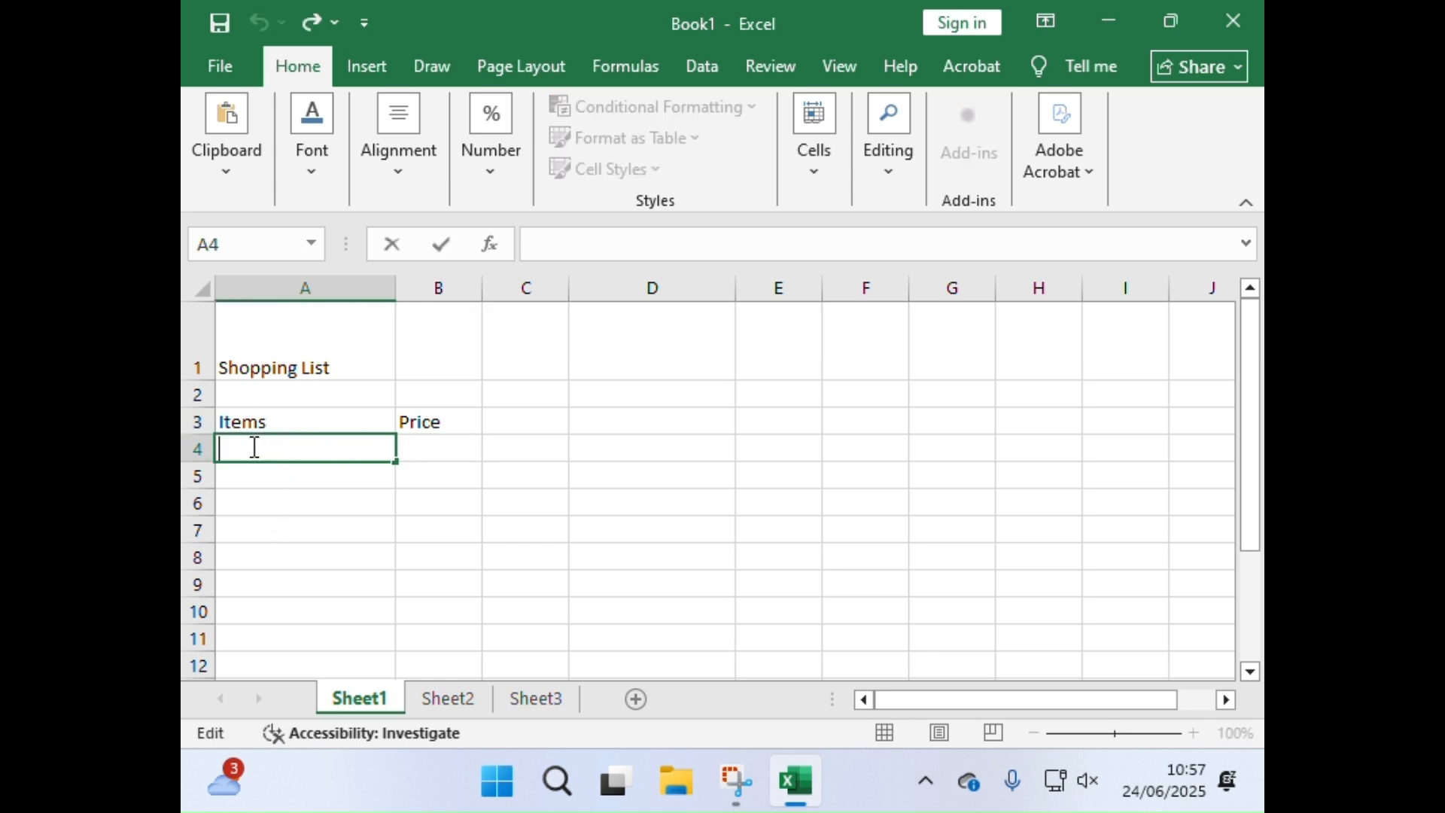
pyautogui.click(282, 579)
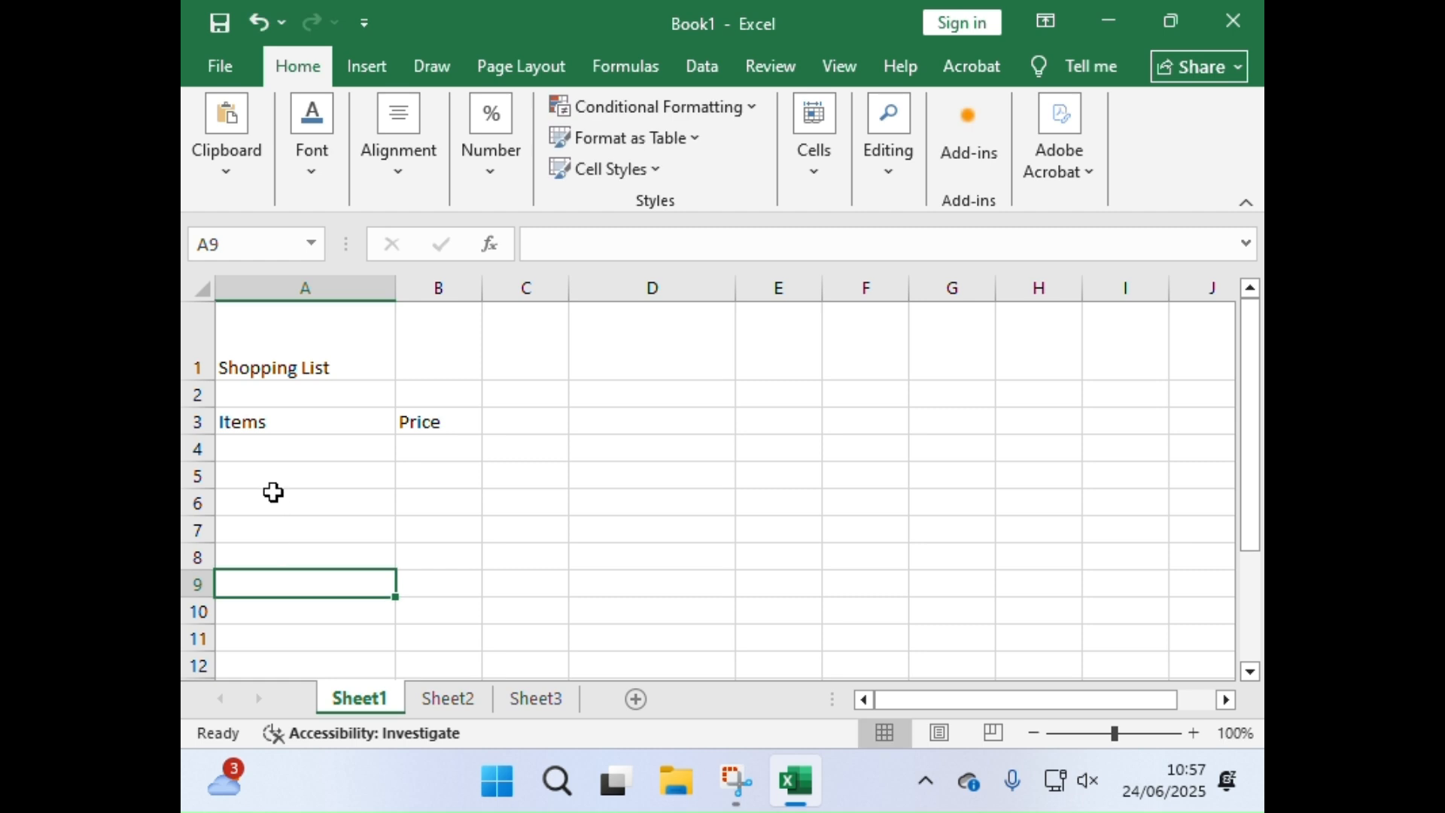
pyautogui.click(282, 444)
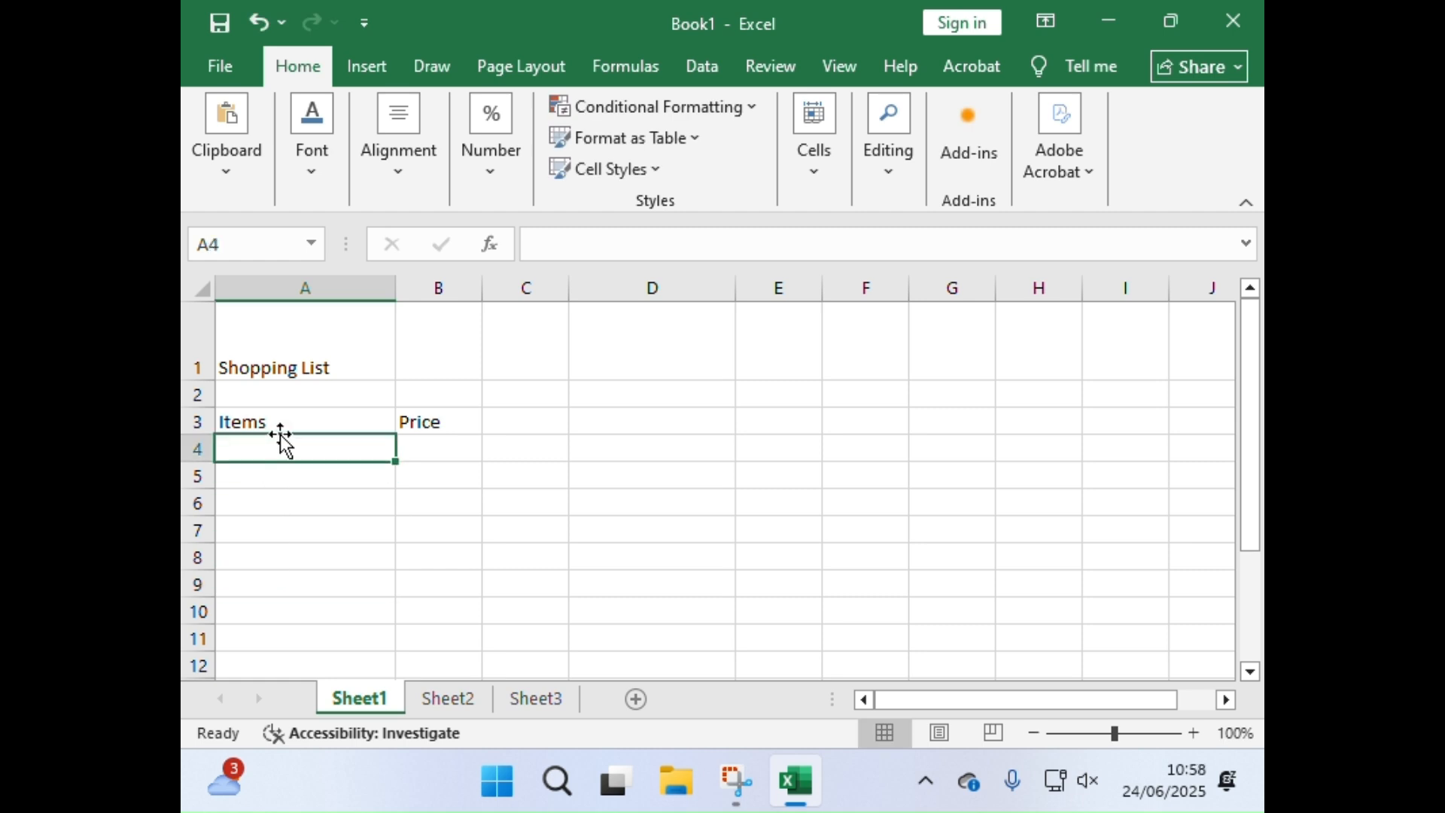
pyautogui.click(246, 582)
# Step: Enter the items "Banana", "Apple" and "Grapes" in cells A4 to A6 under the Items heading
pyautogui.click(254, 448)
pyautogui.write('Bananan')
pyautogui.press('BackSpace')
pyautogui.press('Return')
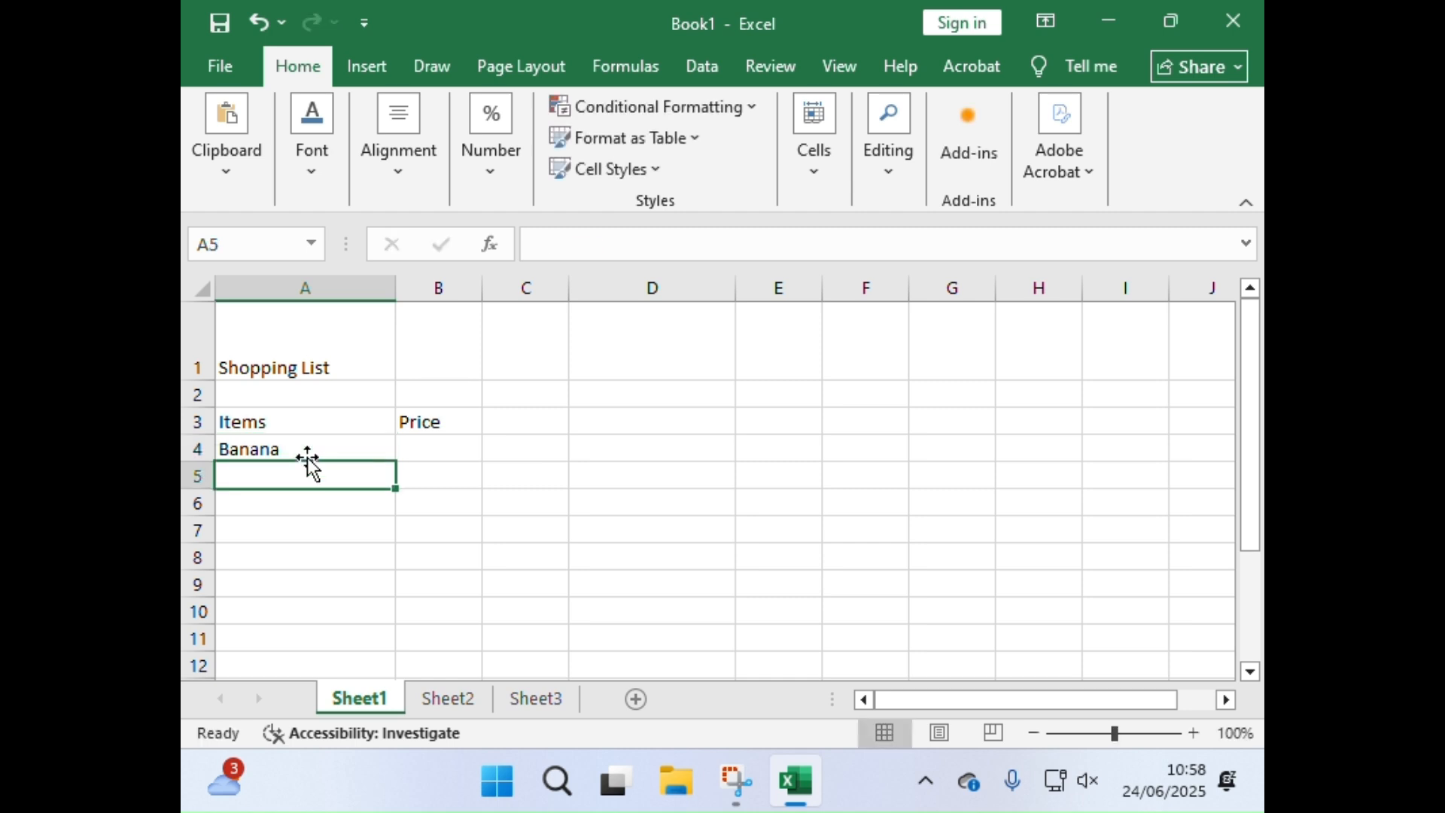
pyautogui.write('Apple')
pyautogui.press('Return')
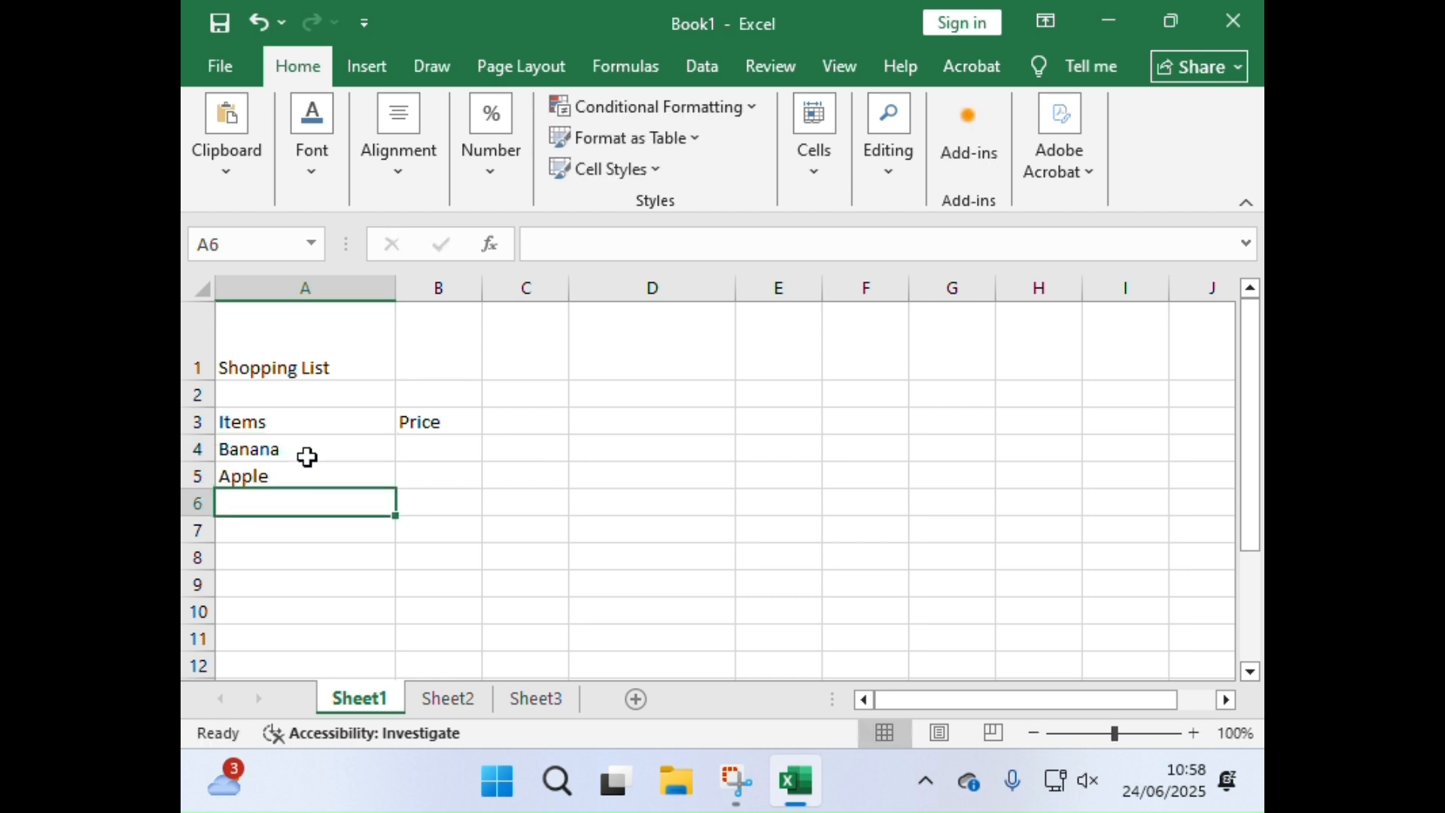
pyautogui.write('Grap')
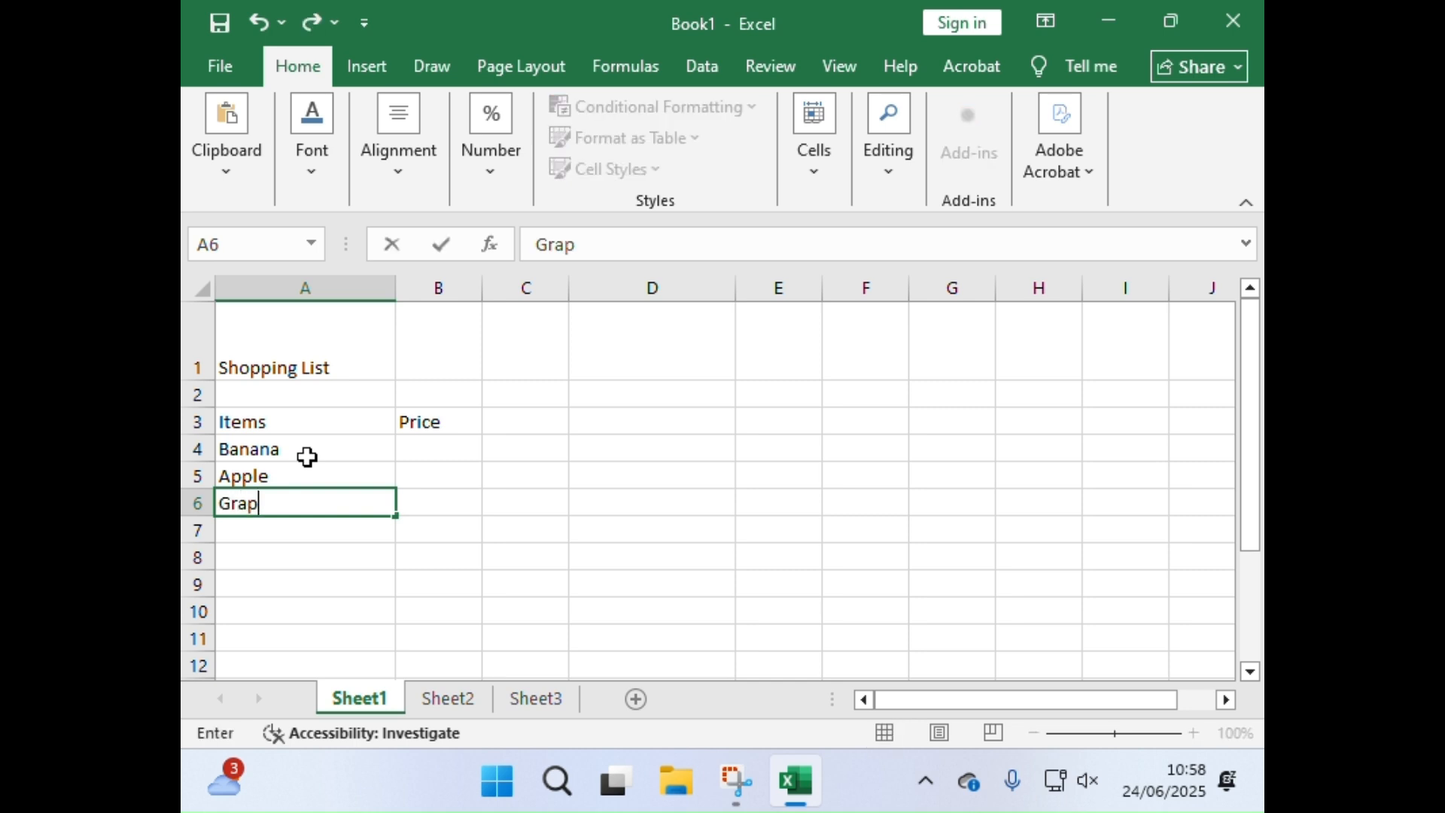
pyautogui.write('es')
pyautogui.press('Return')
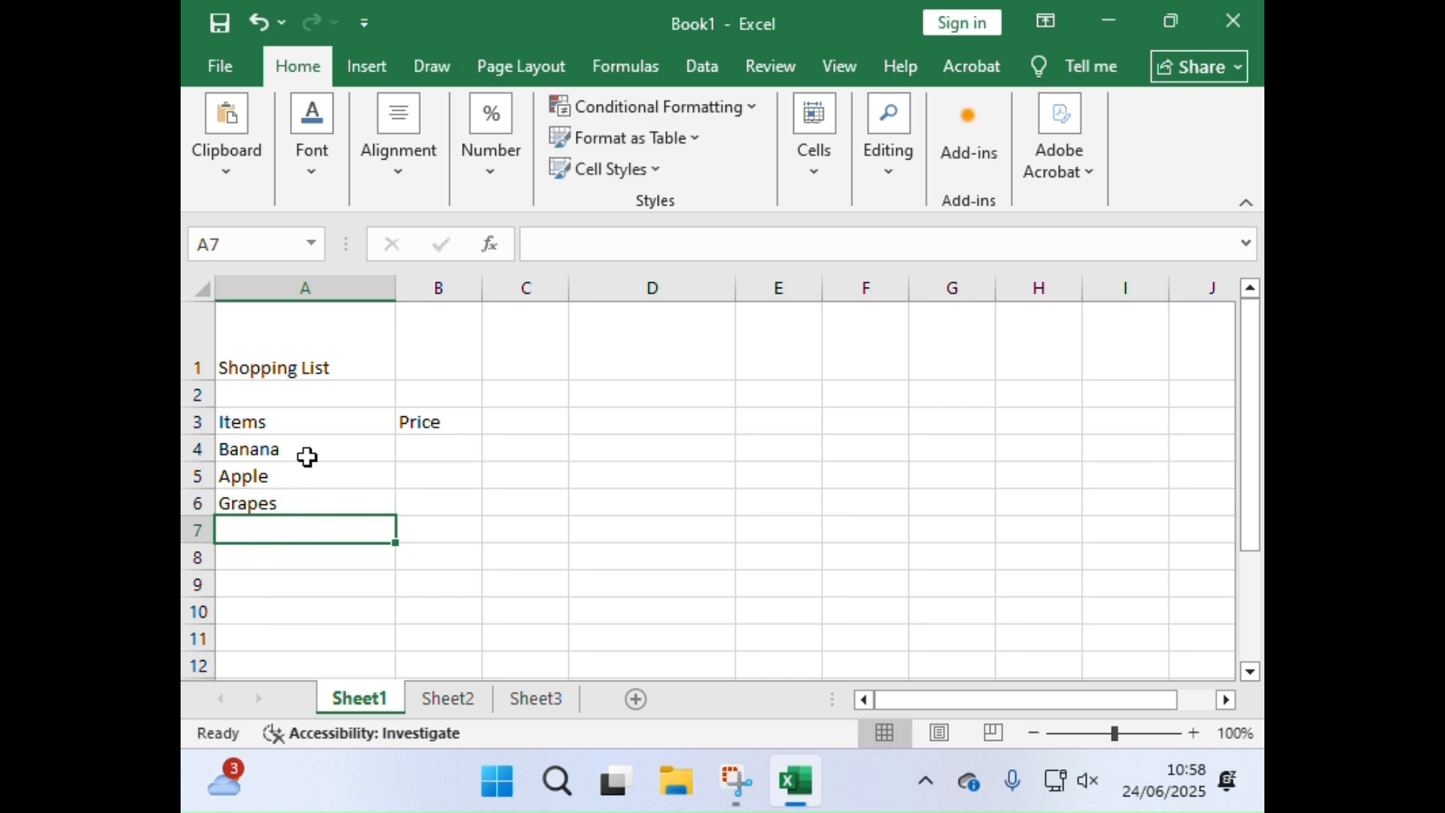
# Step: Enter "Salad pack" in cell A7 and "Salad dressing" in cell A8
pyautogui.write('Salad')
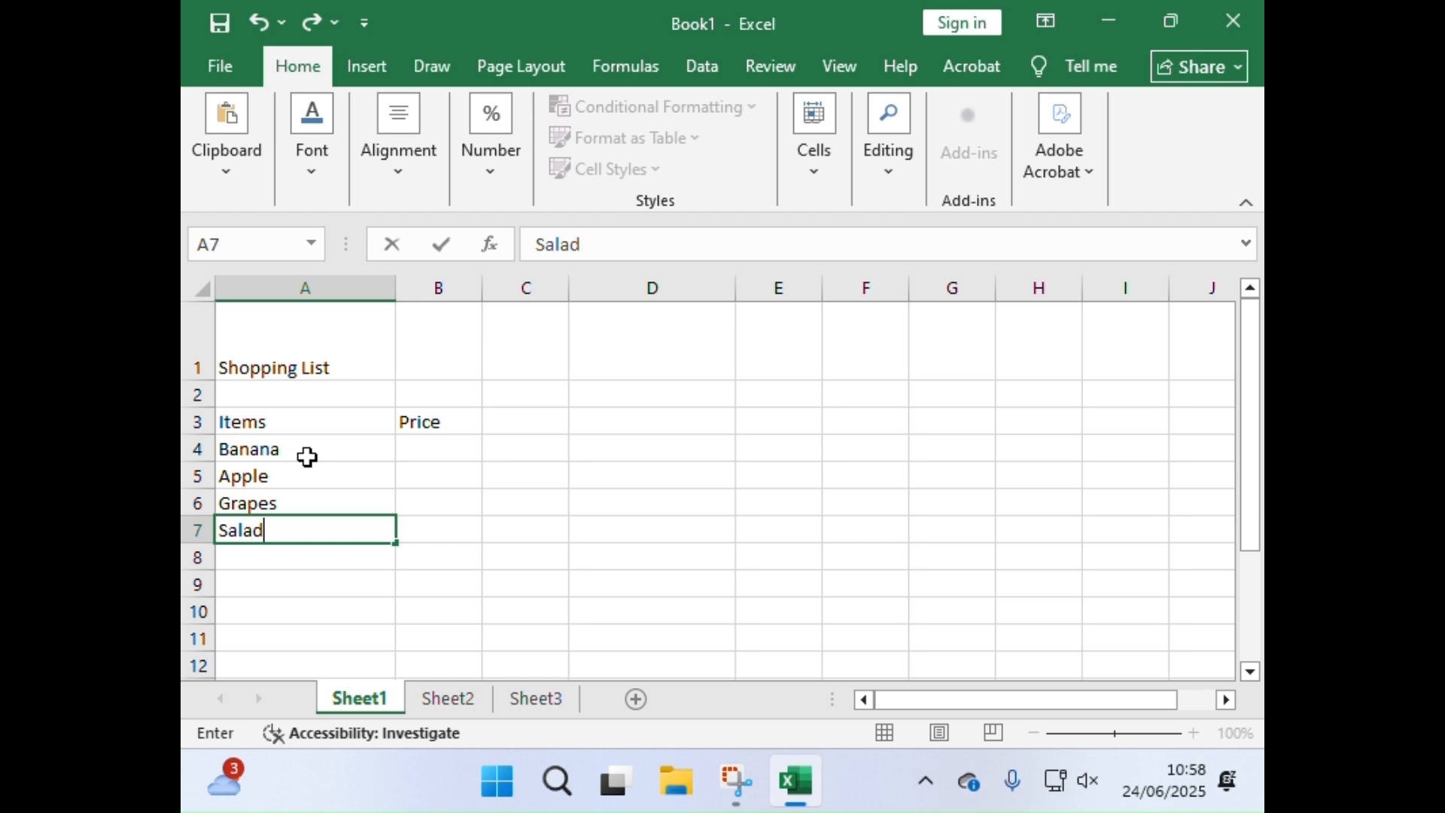
pyautogui.write(' pack')
pyautogui.press('Return')
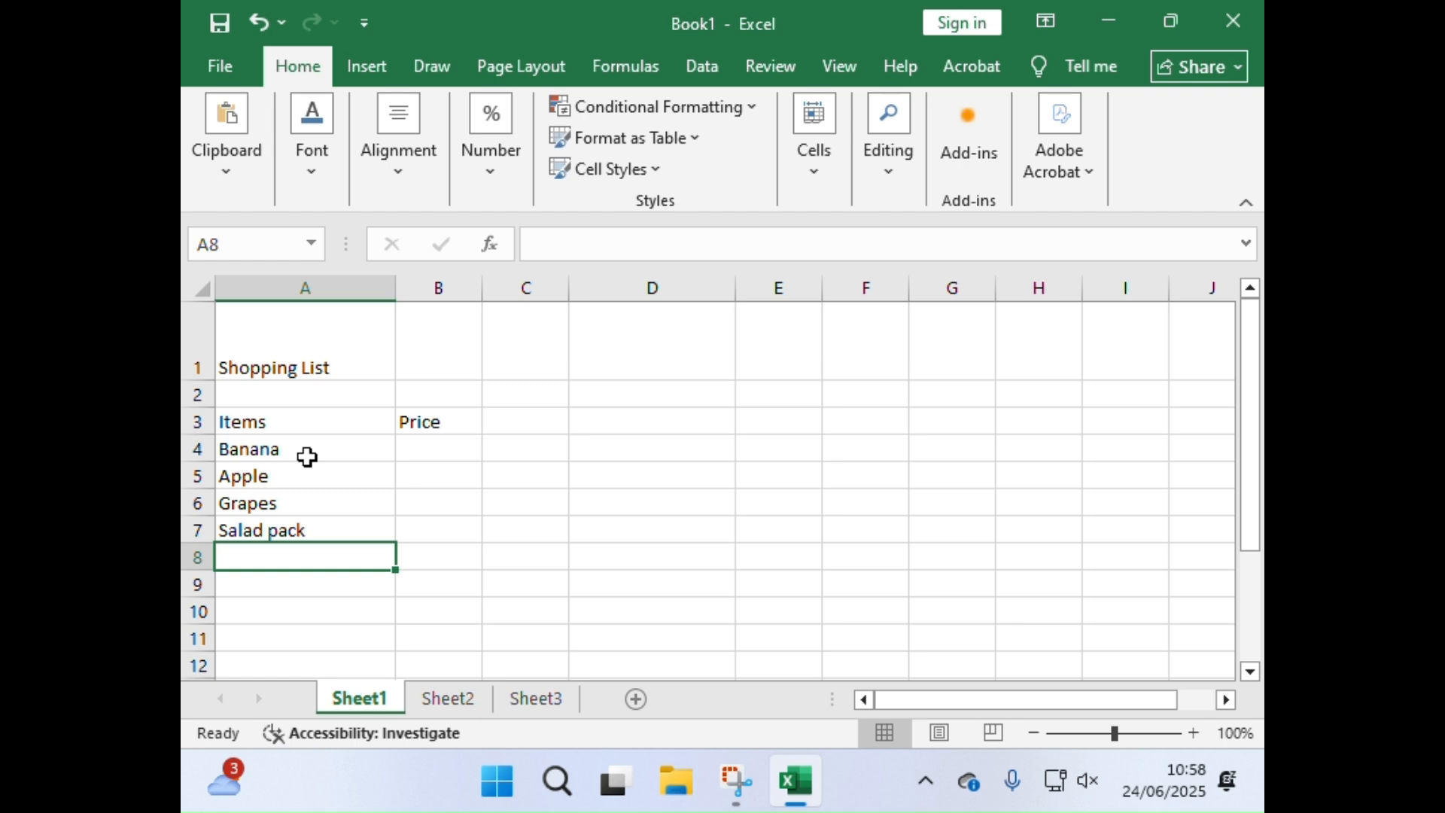
pyautogui.write('Salad ')
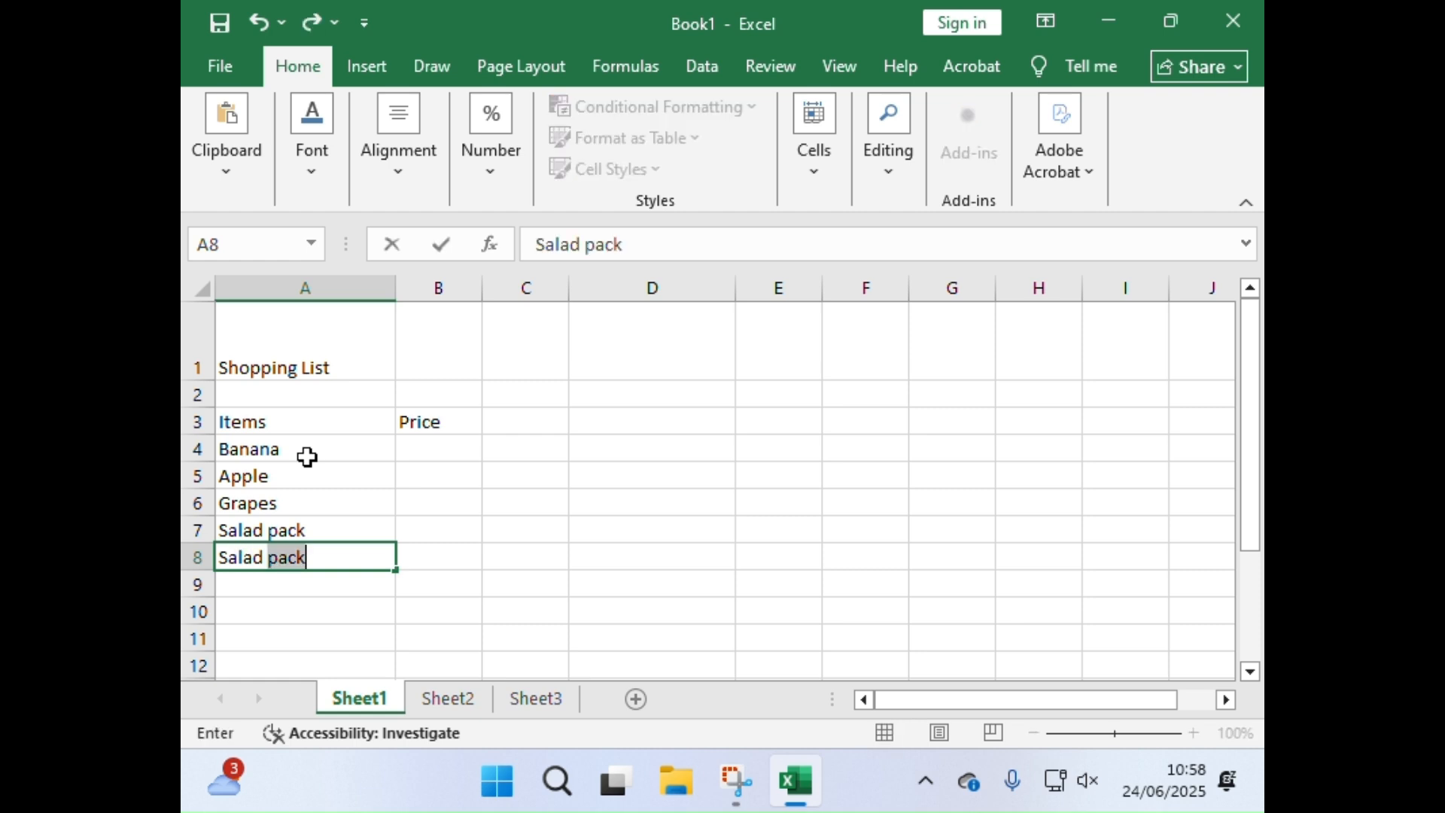
pyautogui.write('dressing')
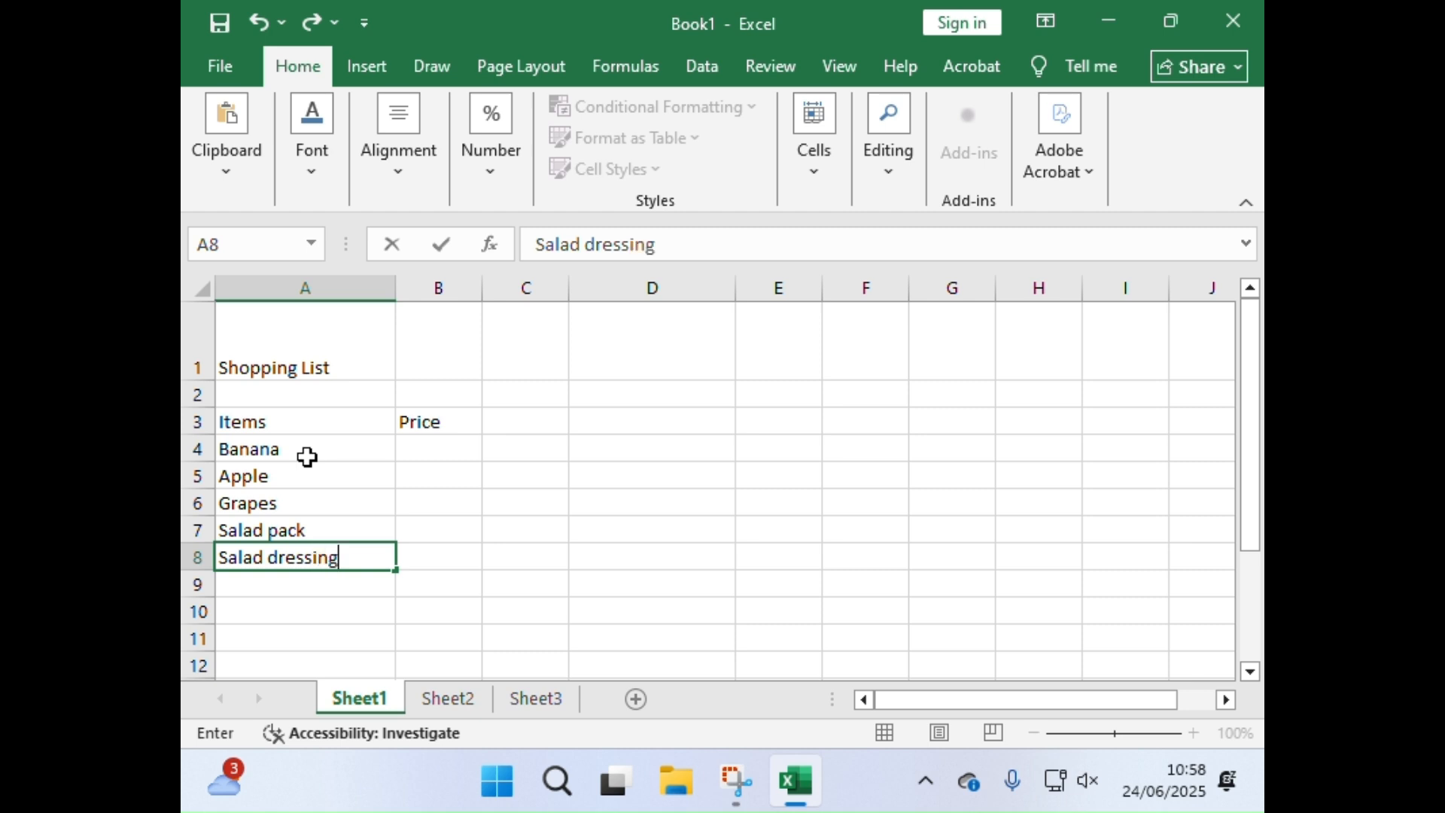
pyautogui.press('Return')
# Step: Add "Milk" in cell A9 and "Bread" in cell A10 to finish the item list
pyautogui.write('Milk')
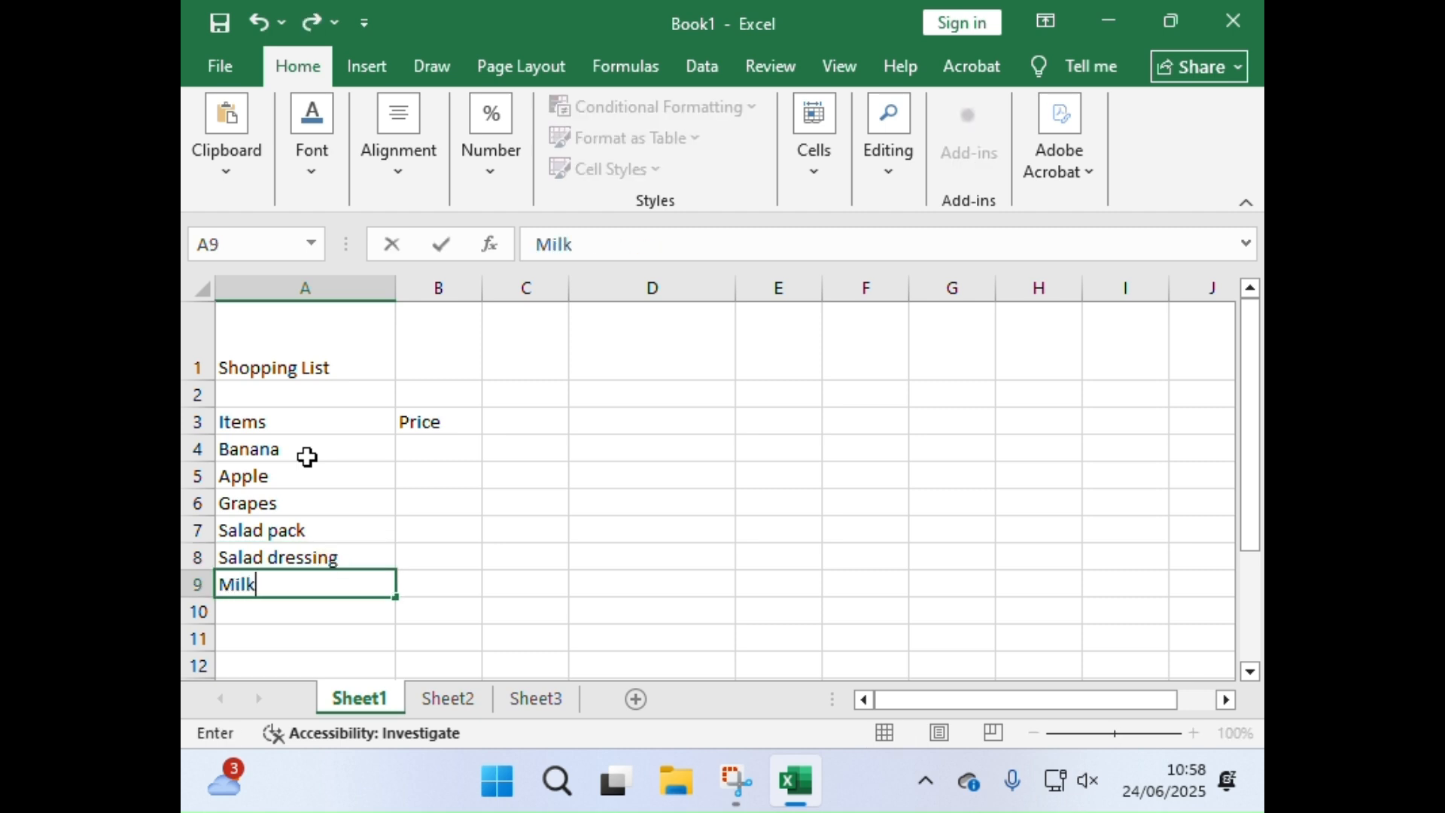
pyautogui.press('Return')
pyautogui.write('Bread')
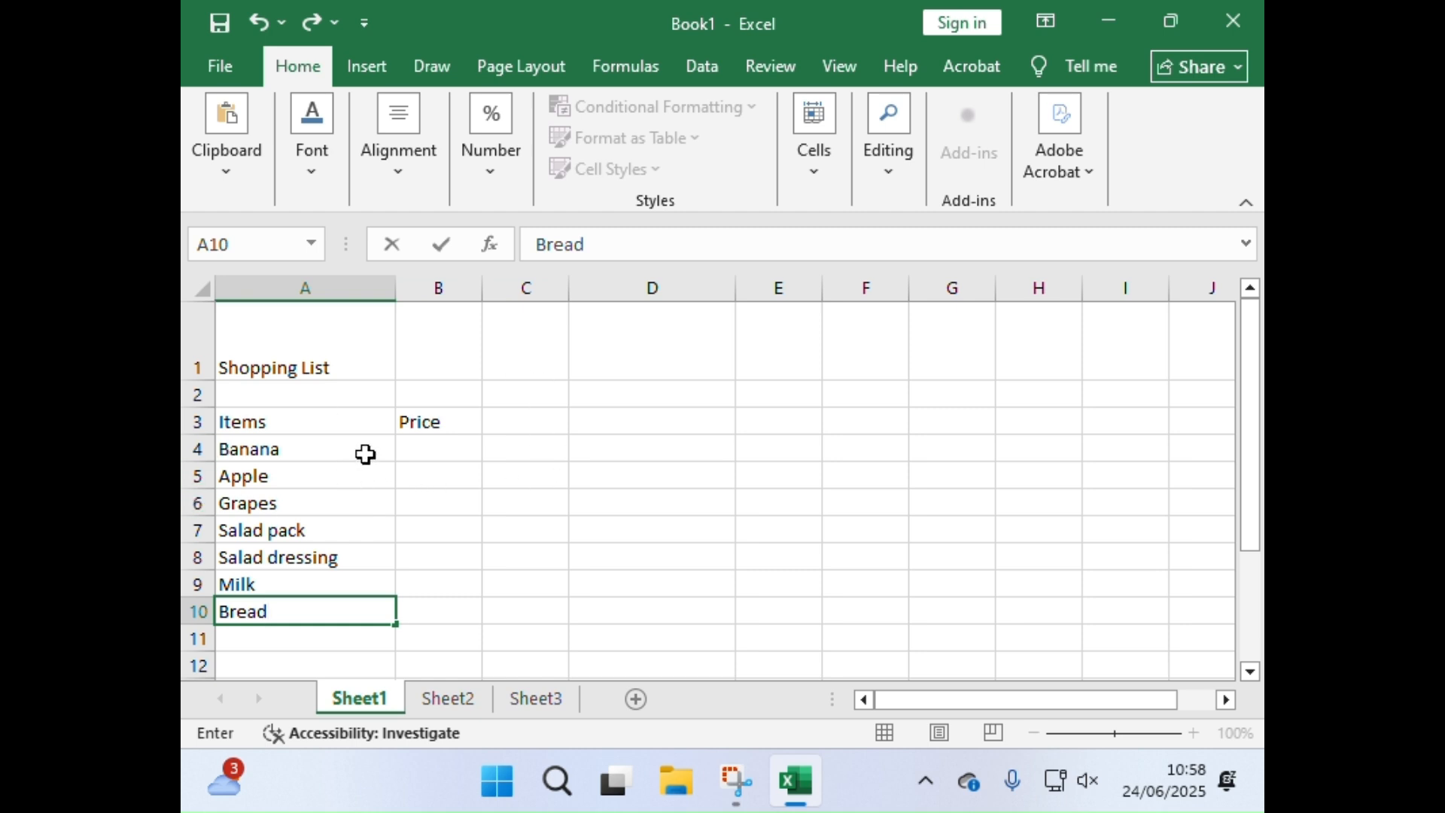
# Step: Enter the prices 1.99 for Banana, 1.29 for Apple and 1.75 for Grapes in cells B4 to B6
pyautogui.click(427, 447)
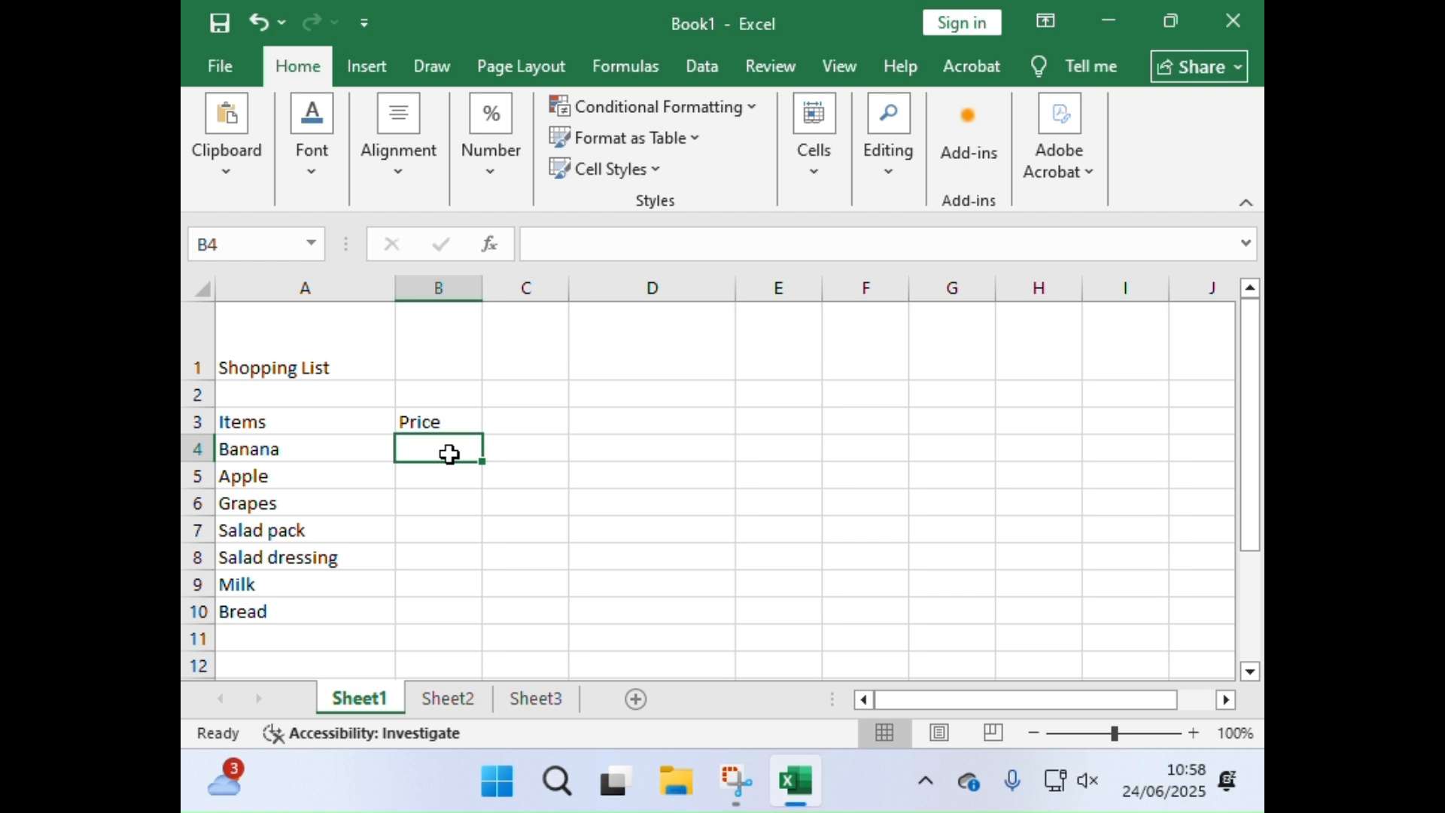
pyautogui.write('1.99')
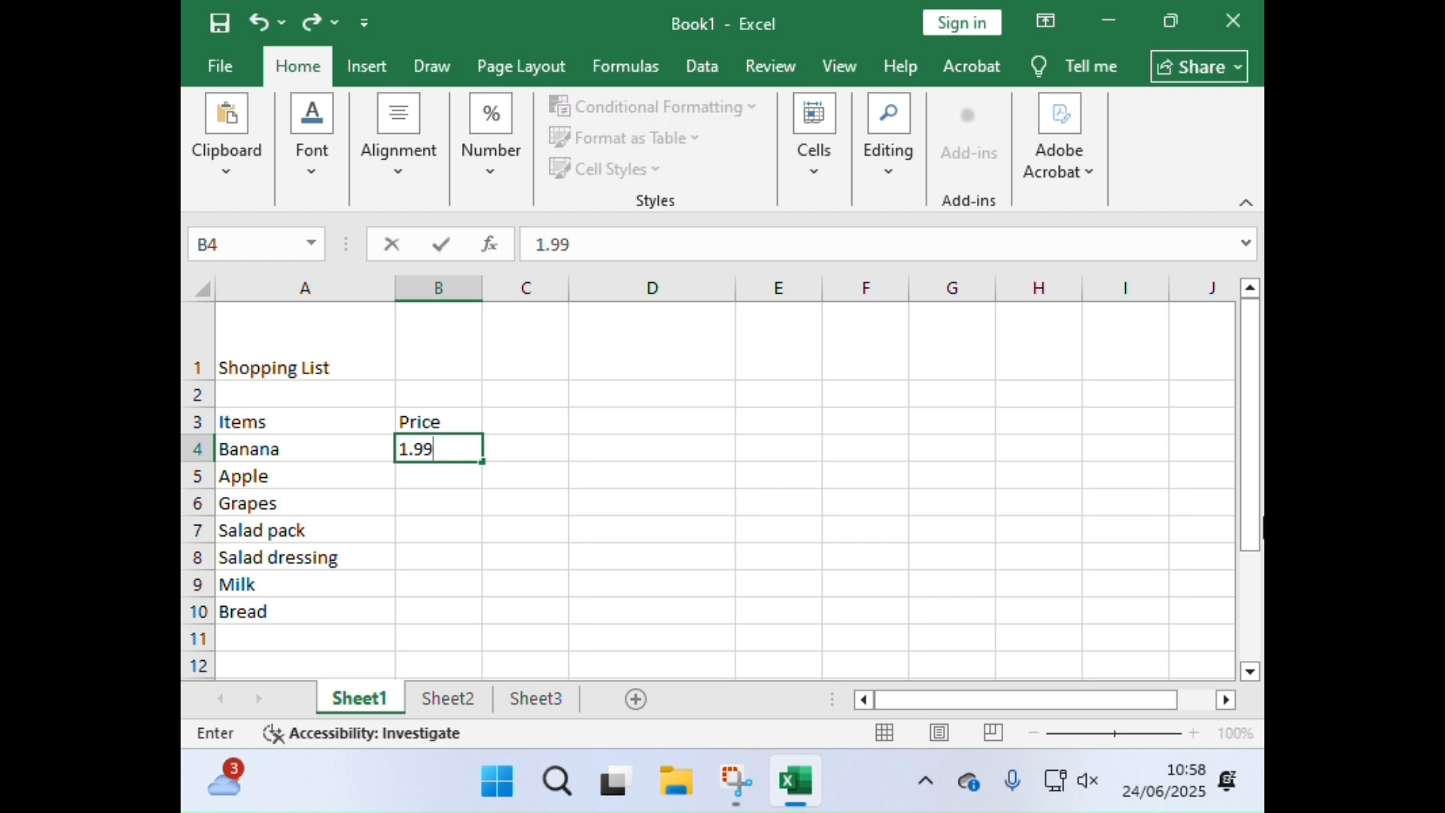
pyautogui.press('Return')
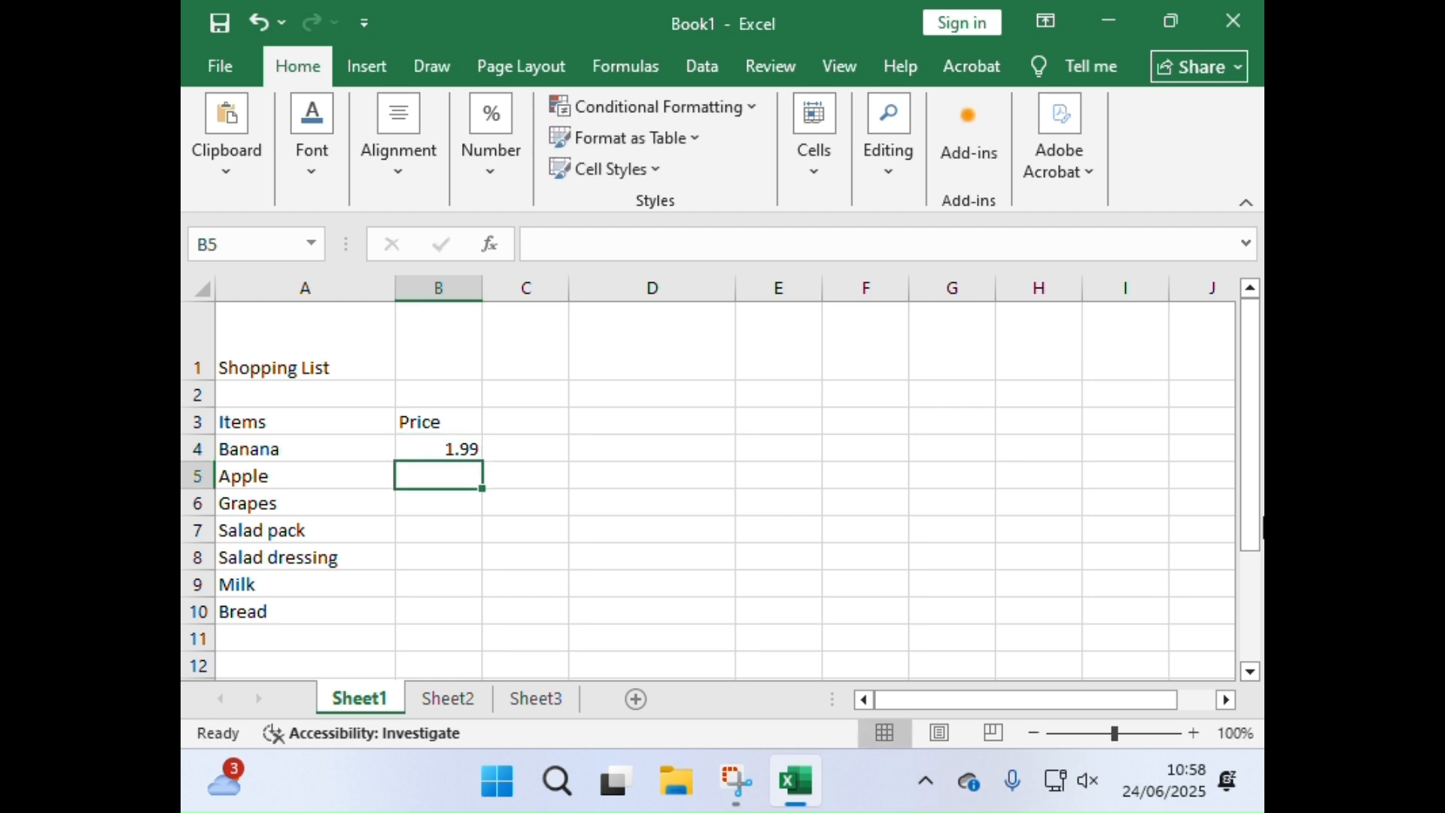
pyautogui.write('1.29')
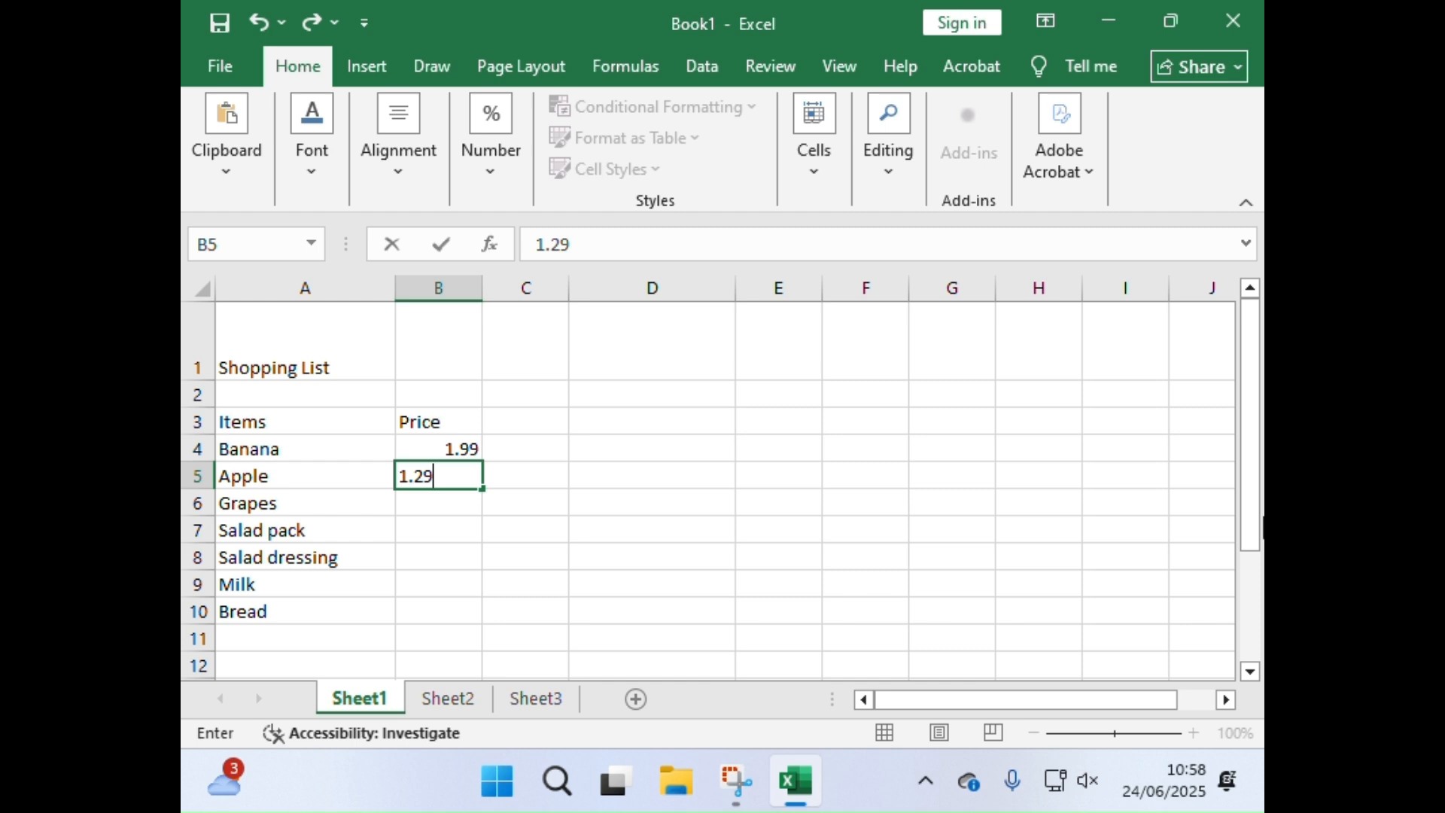
pyautogui.press('Return')
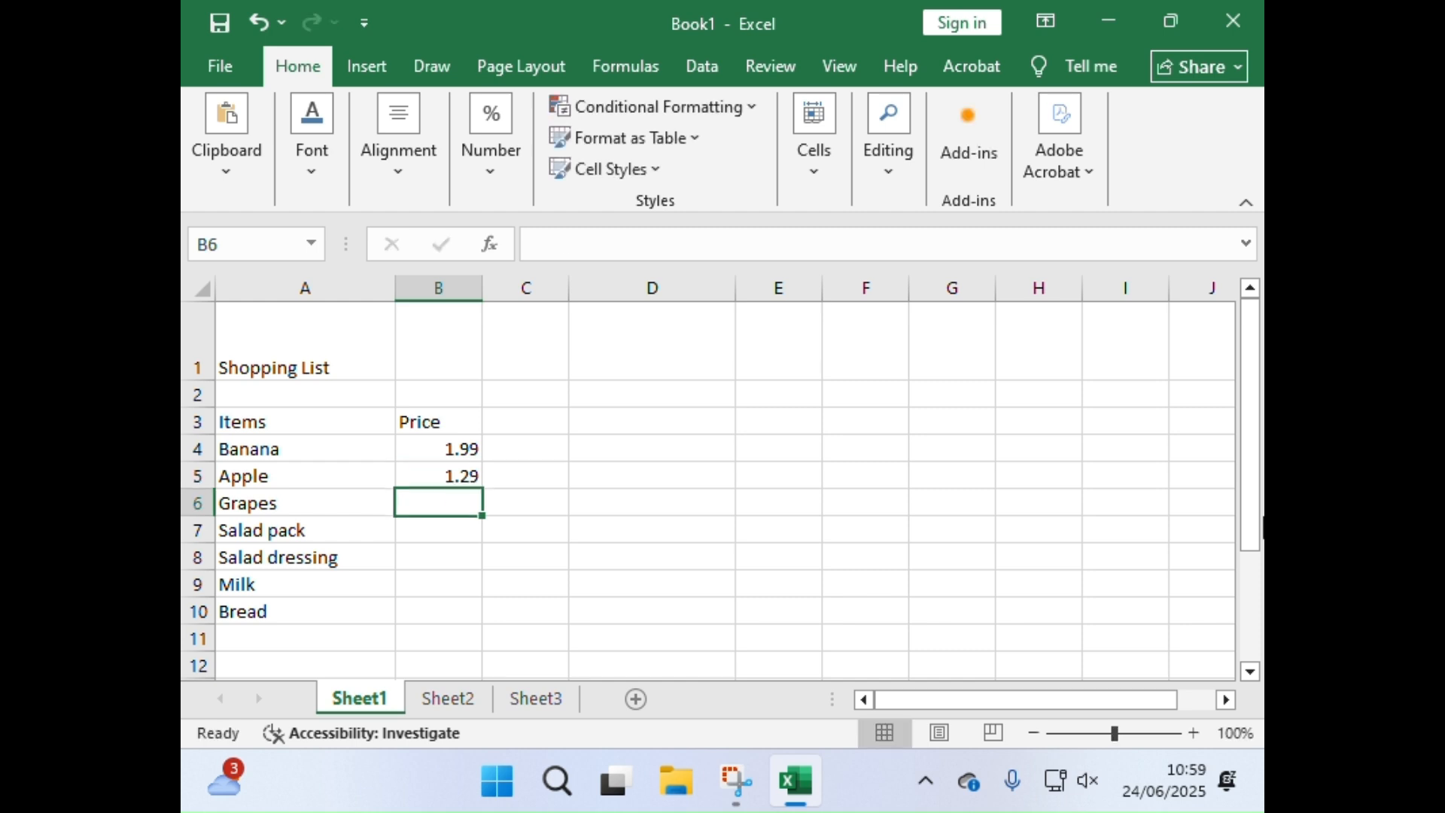
pyautogui.write('1.75')
pyautogui.press('Return')
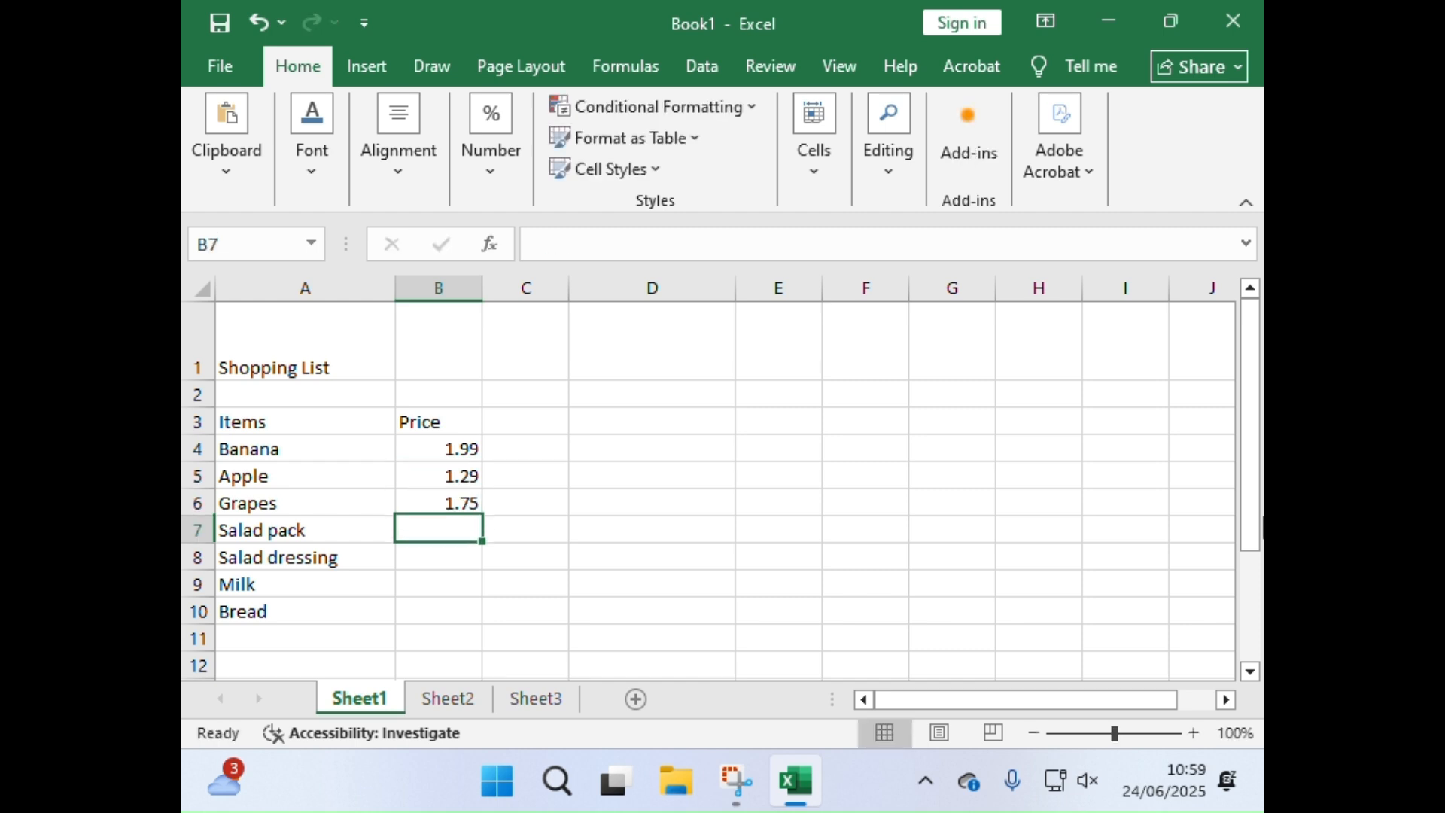
# Step: Enter the prices 1.10 for Salad pack, 2.53 for Salad dressing, 1.56 for Milk and 1.10 for Bread in cells B7 to B10
pyautogui.write('1.10')
pyautogui.press('Return')
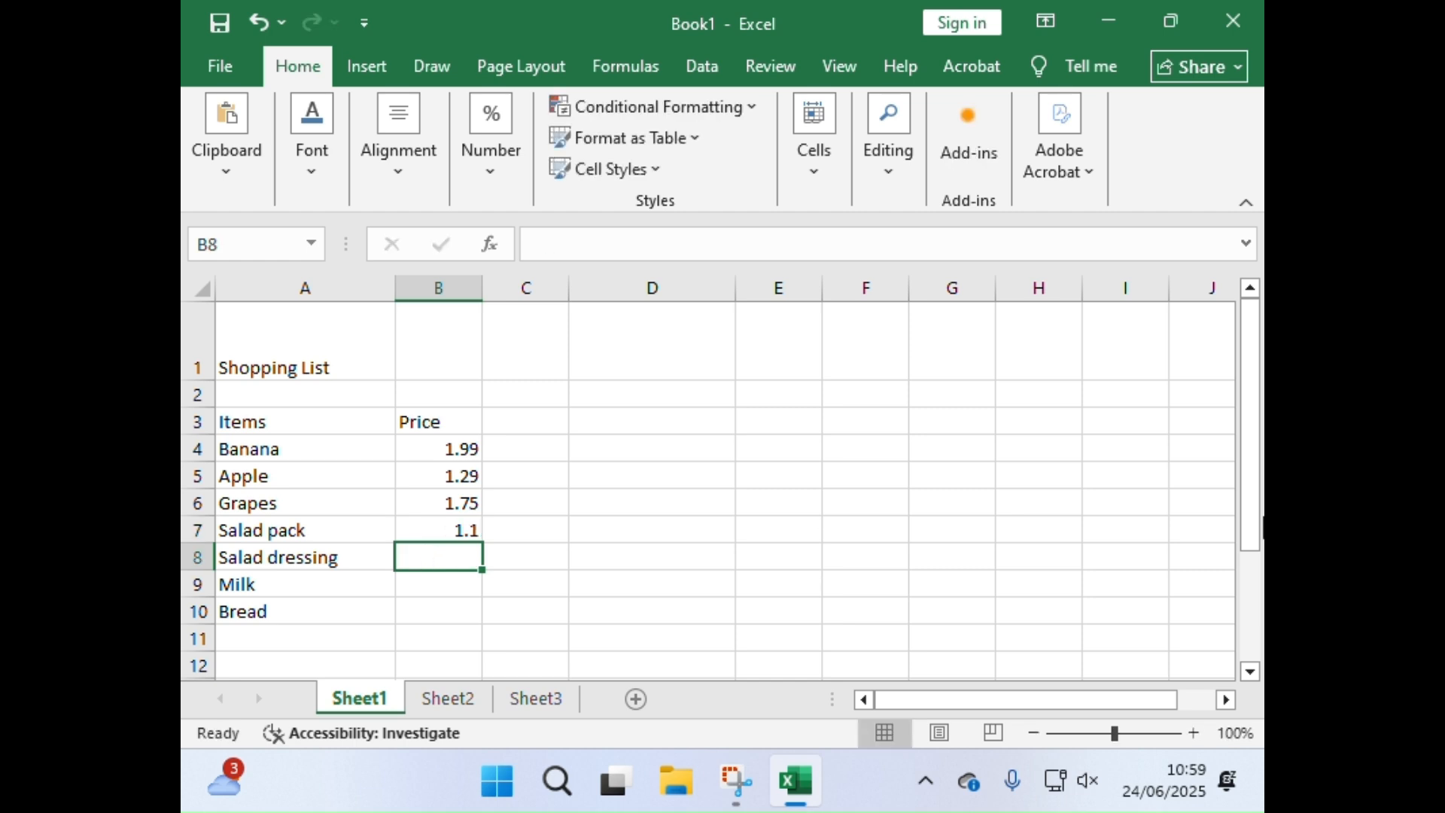
pyautogui.write('2.53')
pyautogui.hotkey('ctrl', 'Return')
pyautogui.write('1.56')
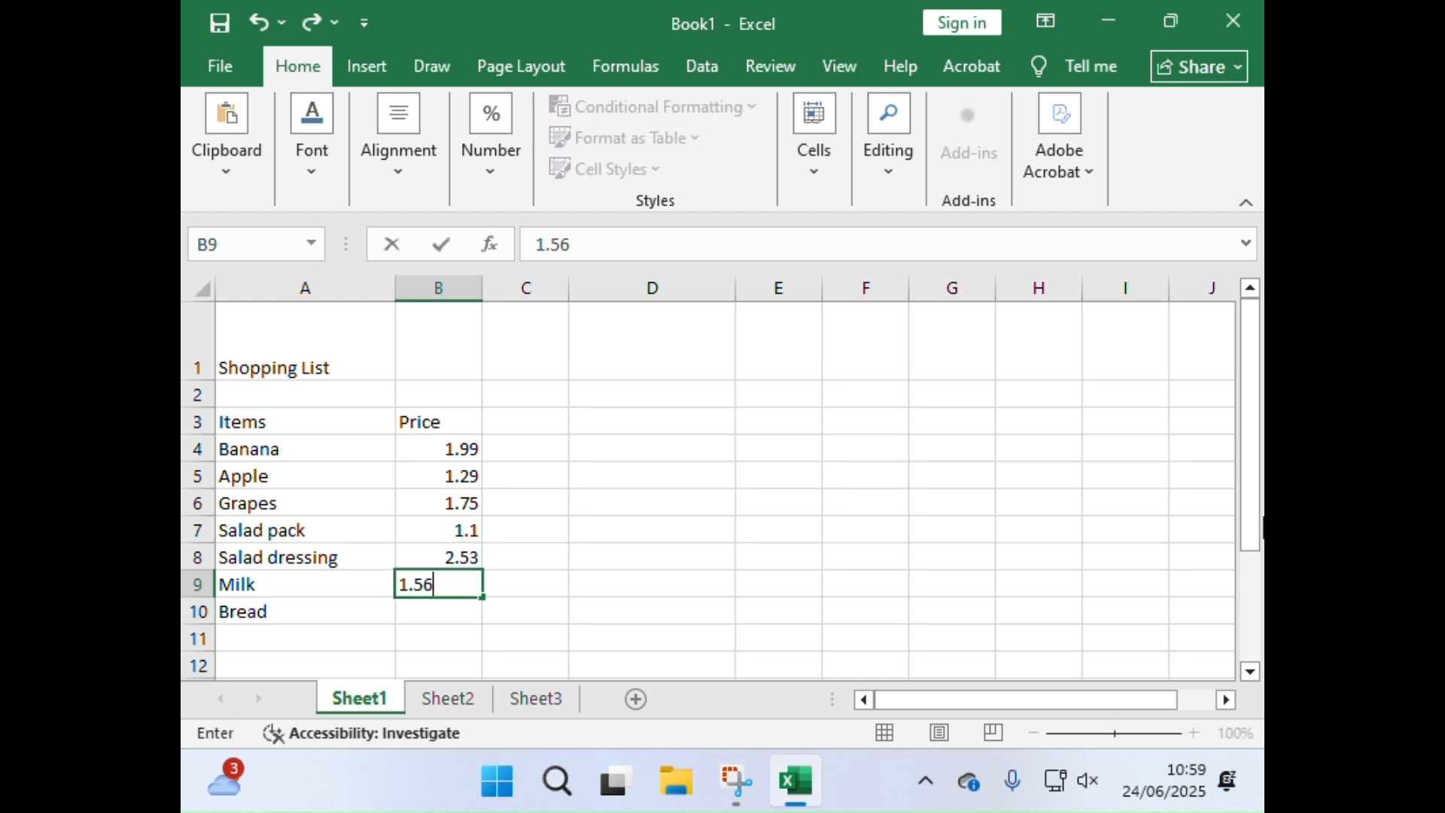
pyautogui.press('Return')
pyautogui.write('1')
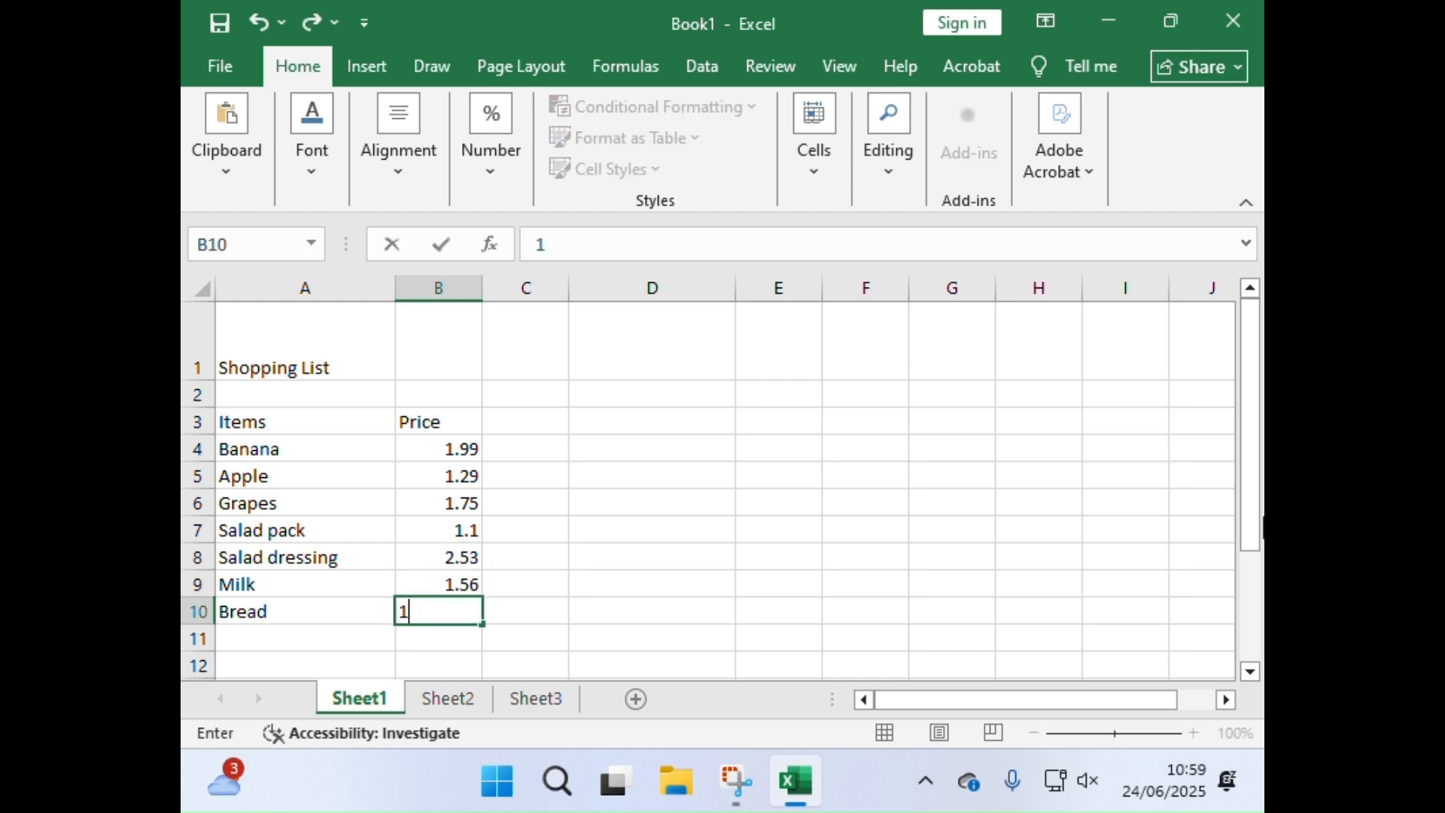
pyautogui.write('.10')
pyautogui.press('Return')
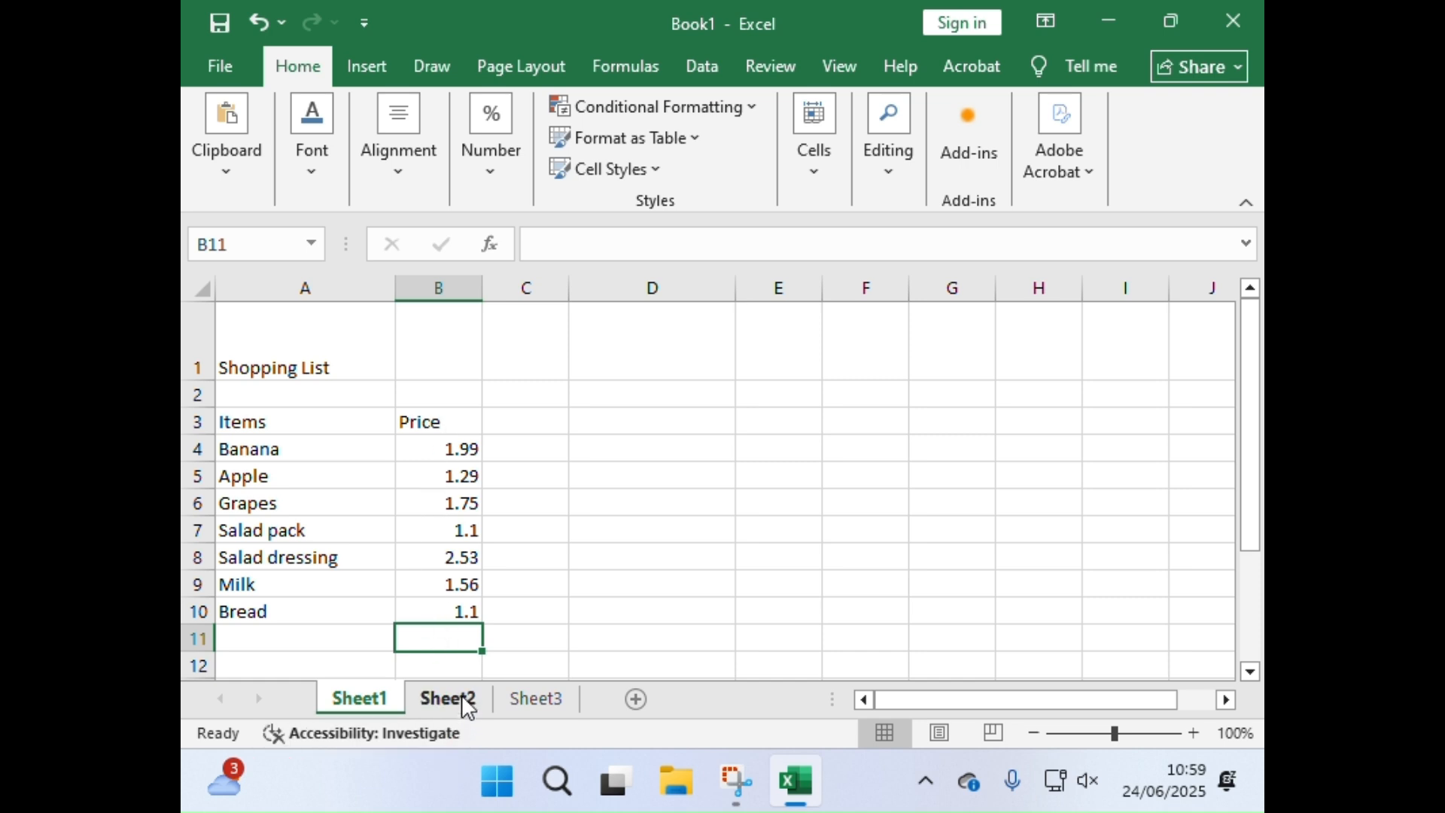
pyautogui.click(429, 442)
pyautogui.click(432, 482)
pyautogui.click(435, 576)
pyautogui.click(693, 657)
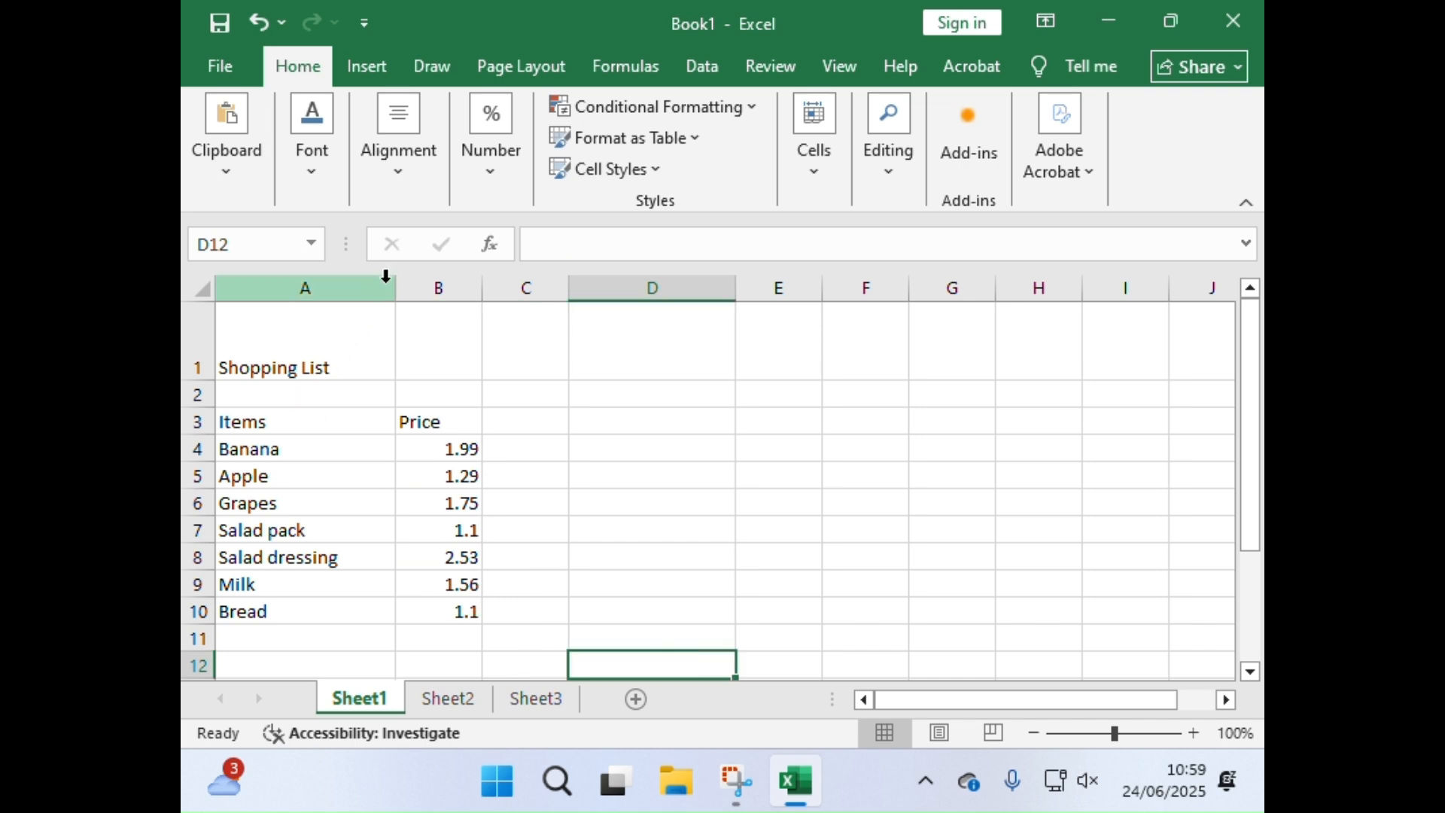
# Step: Select the whole Price column B and apply the Accounting number format in pounds
pyautogui.moveTo(438, 449); pyautogui.dragTo(443, 608)
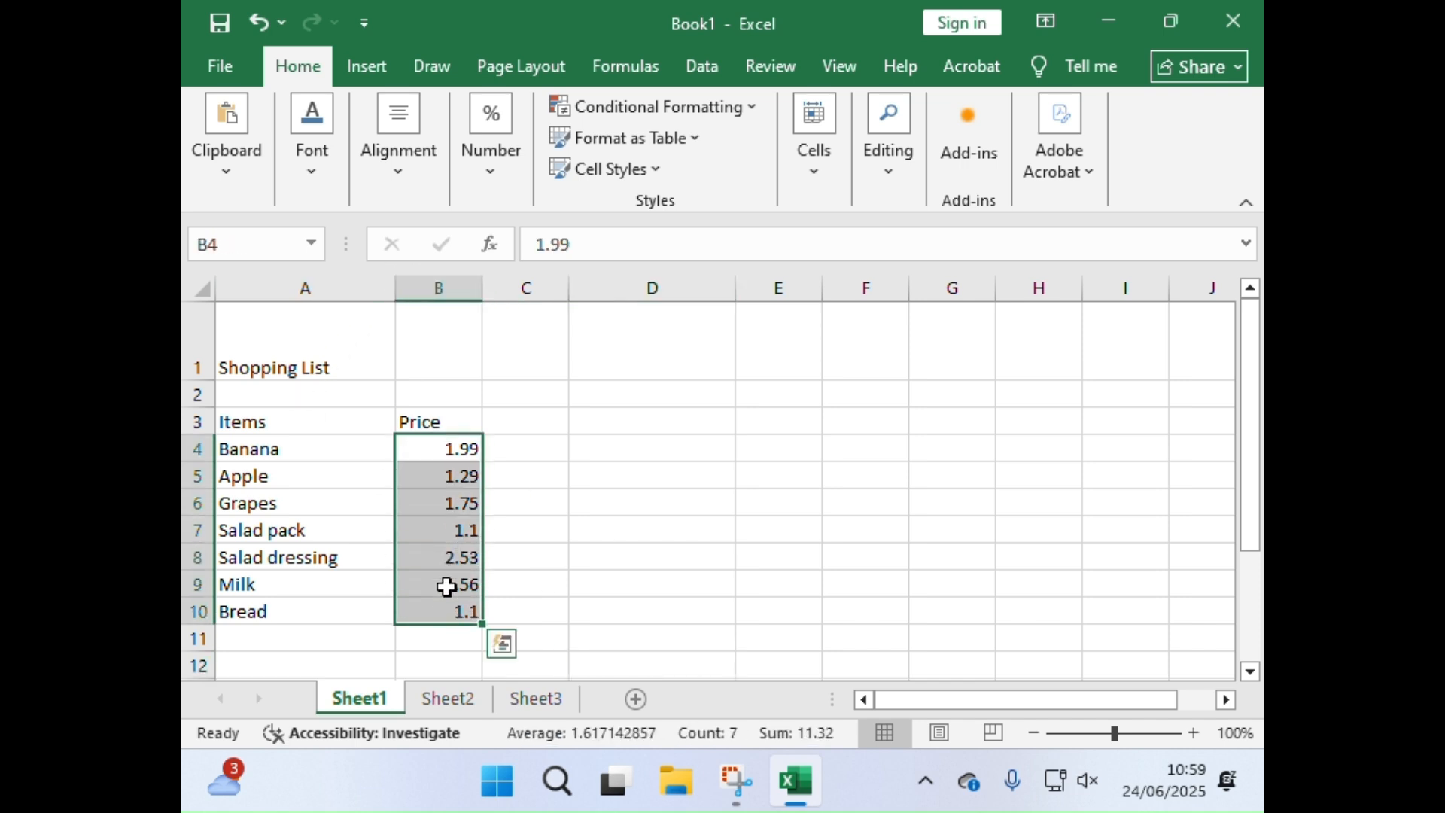
pyautogui.click(424, 275)
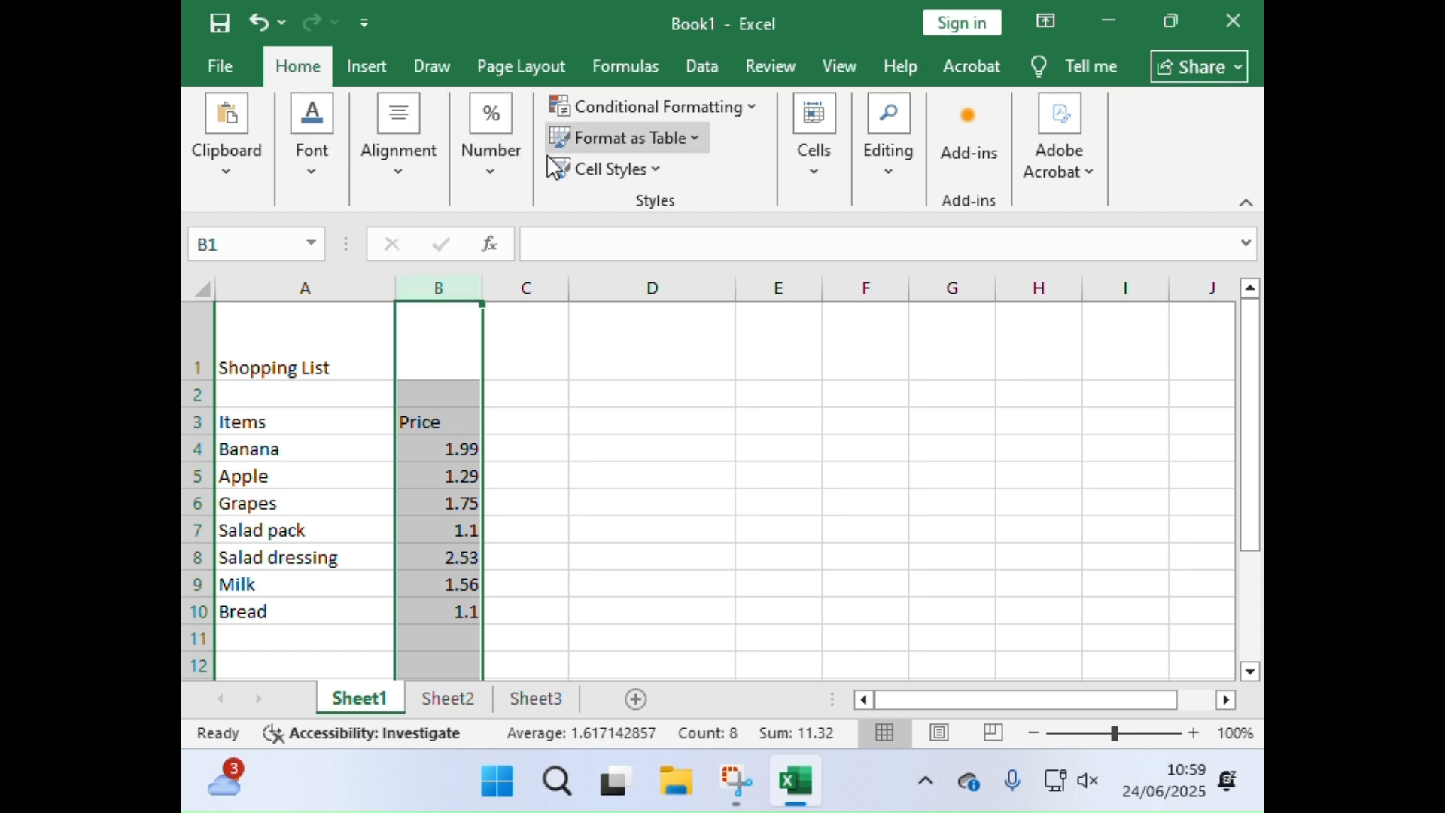
pyautogui.click(506, 185)
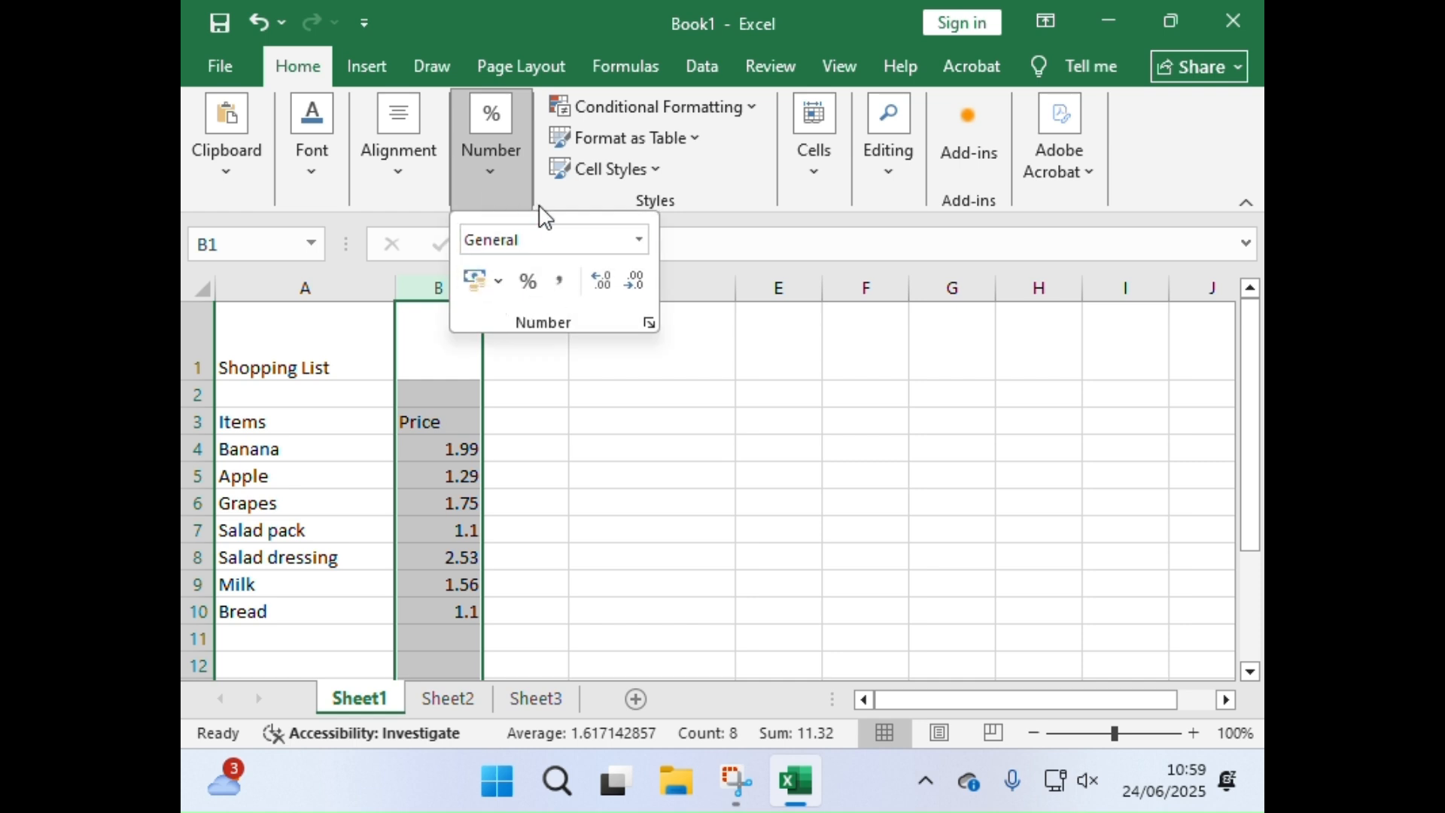
pyautogui.click(475, 288)
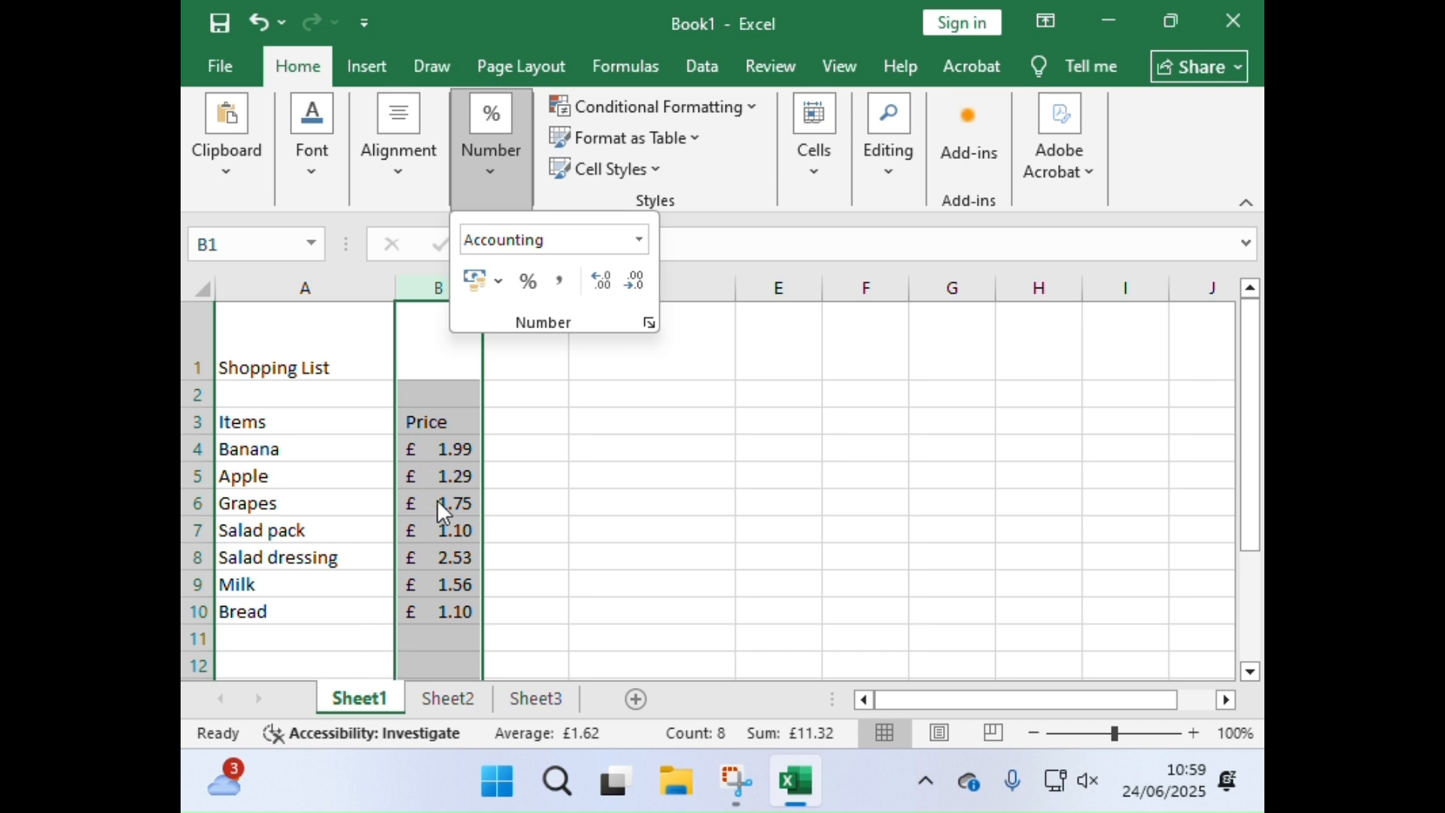
# Step: Try the English (United States) dollar and the Euro accounting formats on the Price column
pyautogui.click(498, 281)
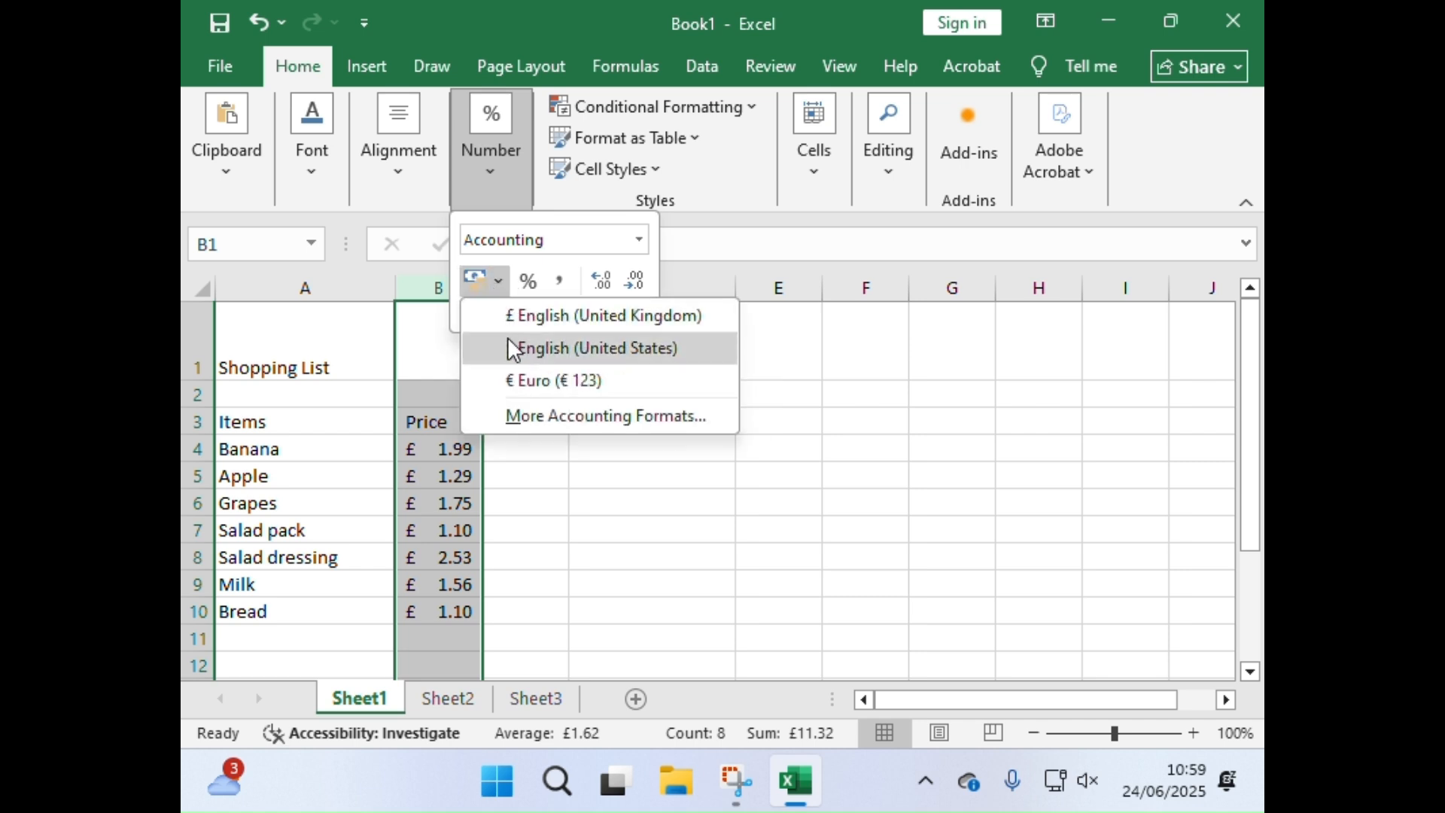
pyautogui.click(508, 344)
pyautogui.click(499, 283)
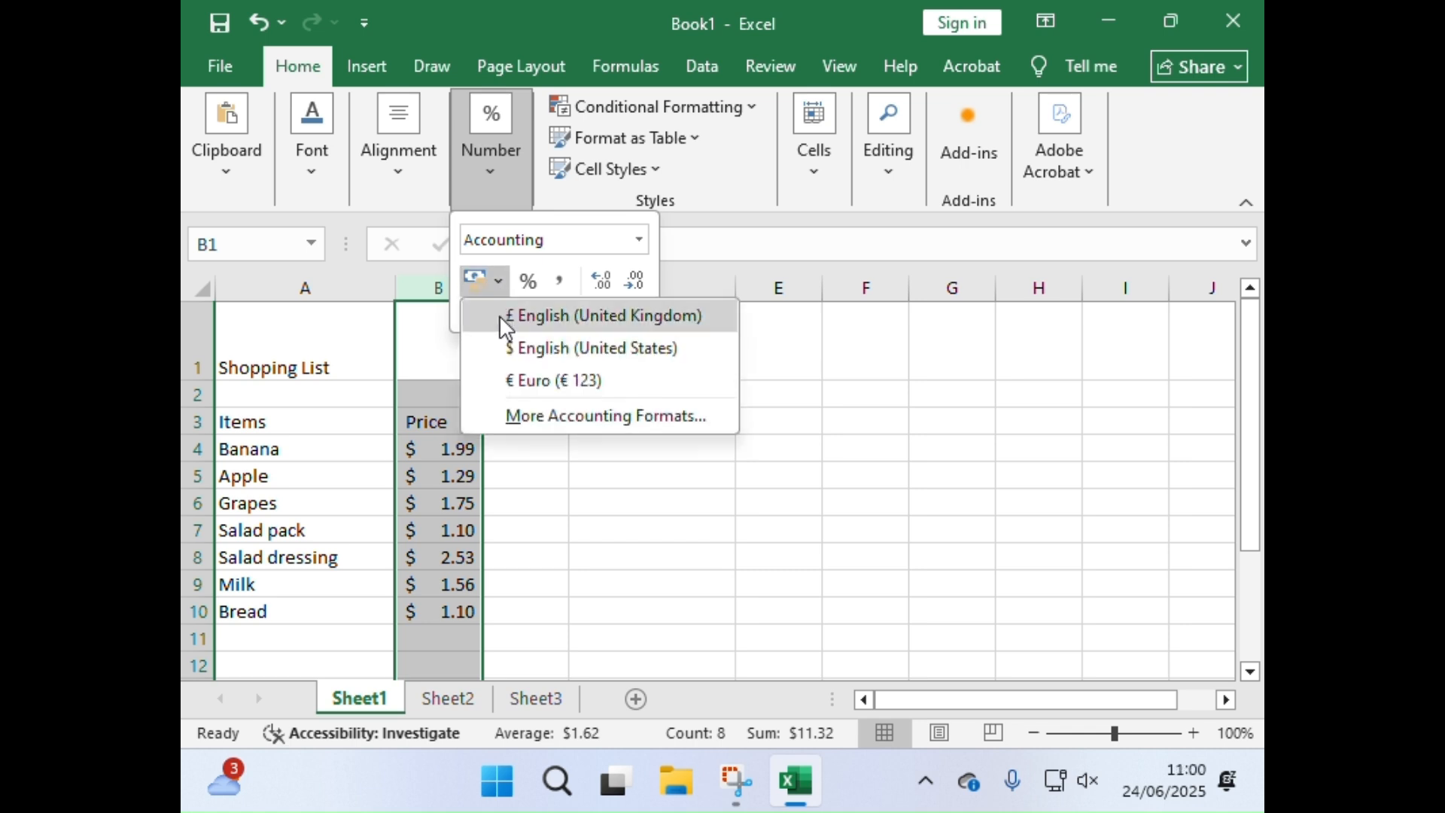
pyautogui.click(505, 376)
# Step: Examine the currency symbols offered under More Accounting Formats and close the dialog without applying one
pyautogui.click(500, 283)
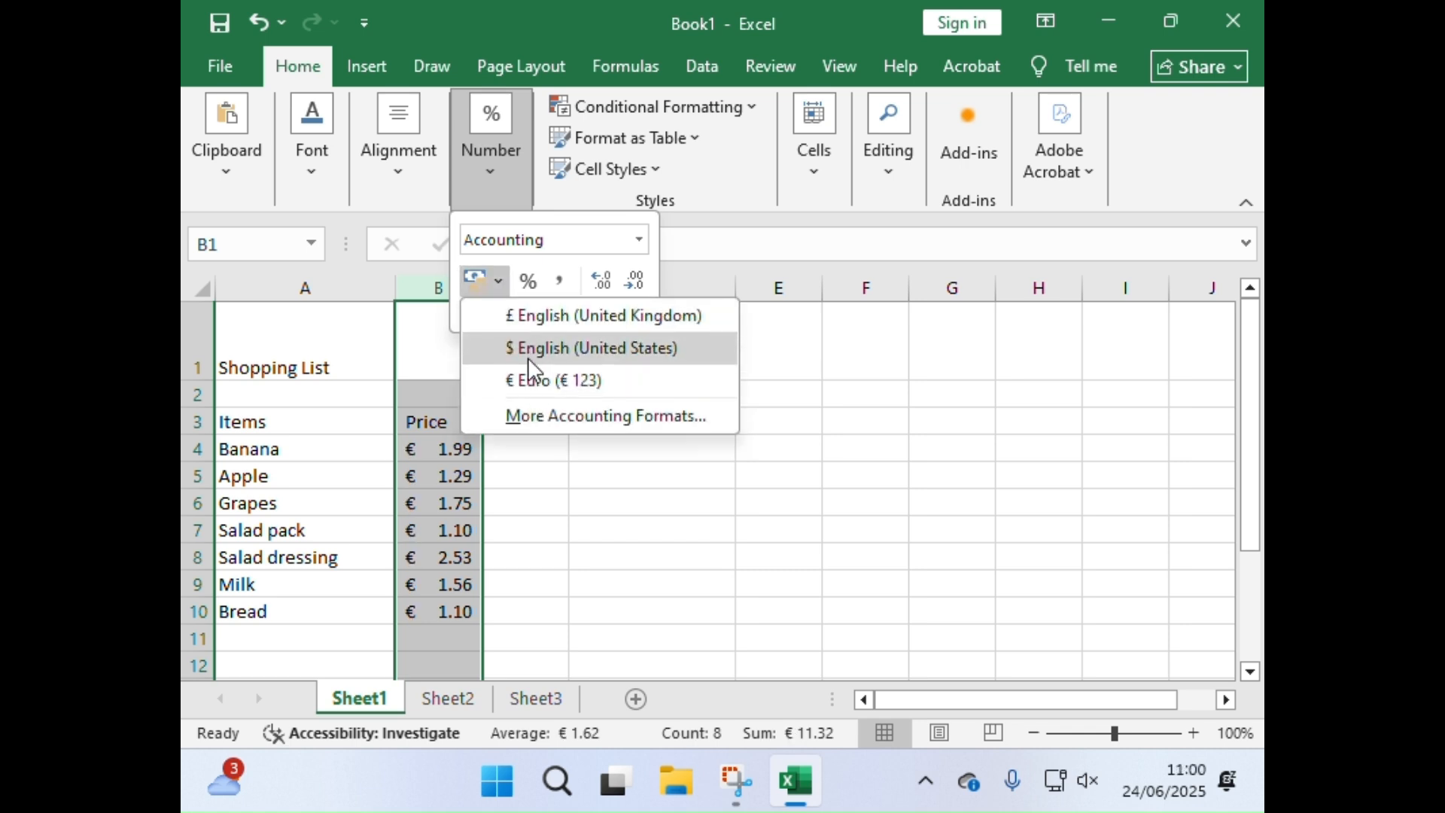
pyautogui.click(584, 418)
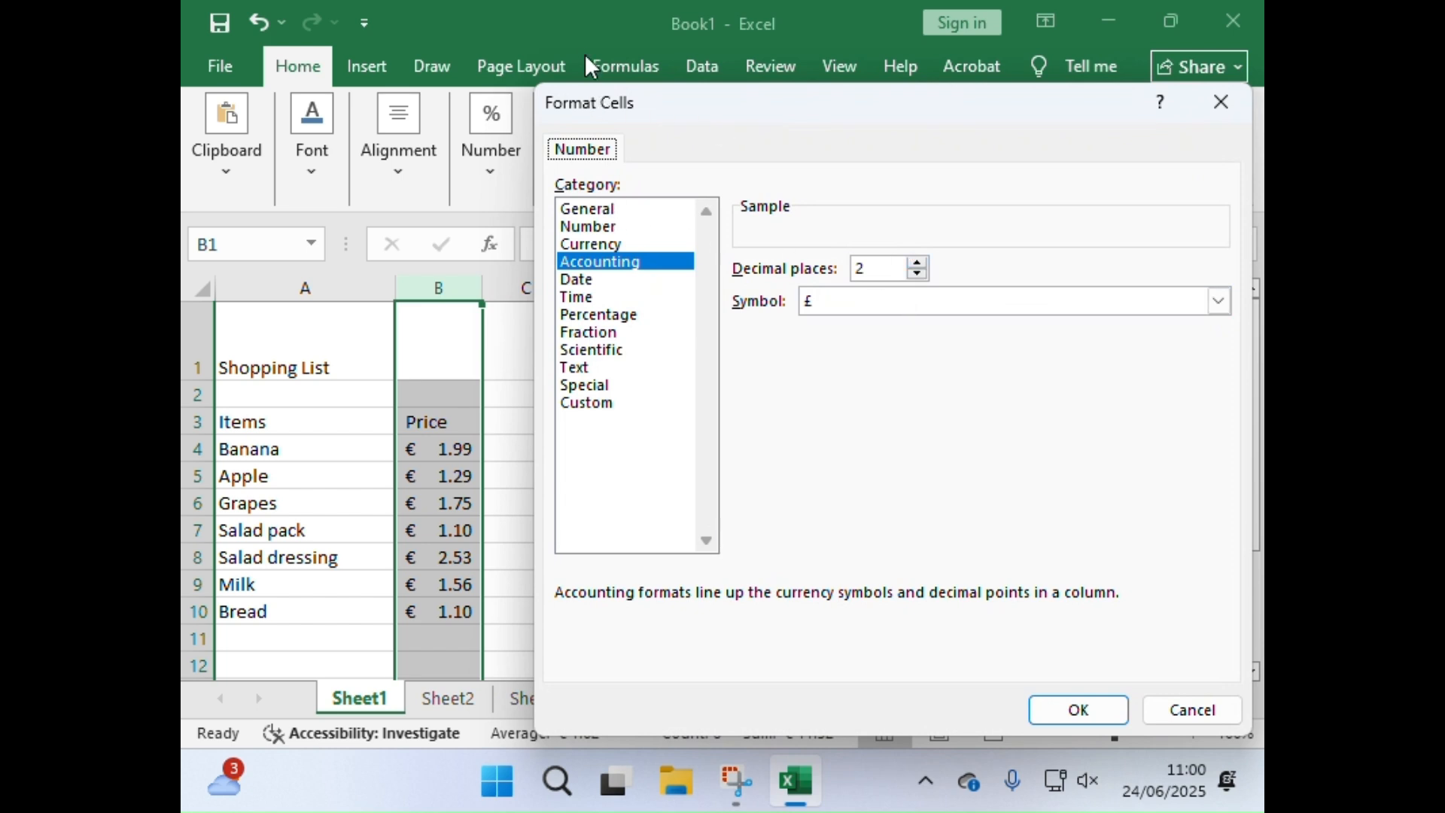
pyautogui.click(909, 310)
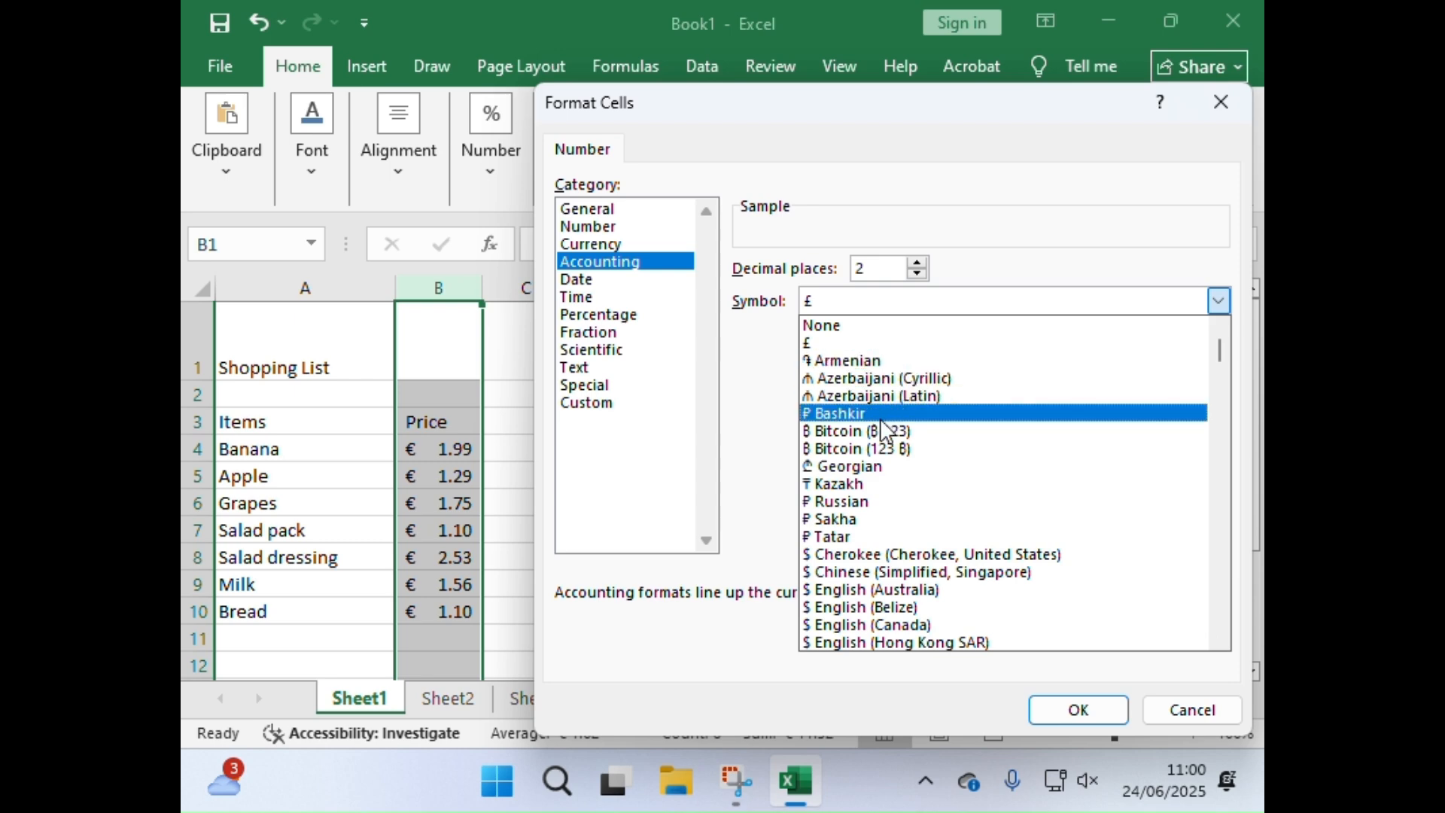
pyautogui.scroll(-3, 896, 579)
pyautogui.scroll(-8, 901, 583)
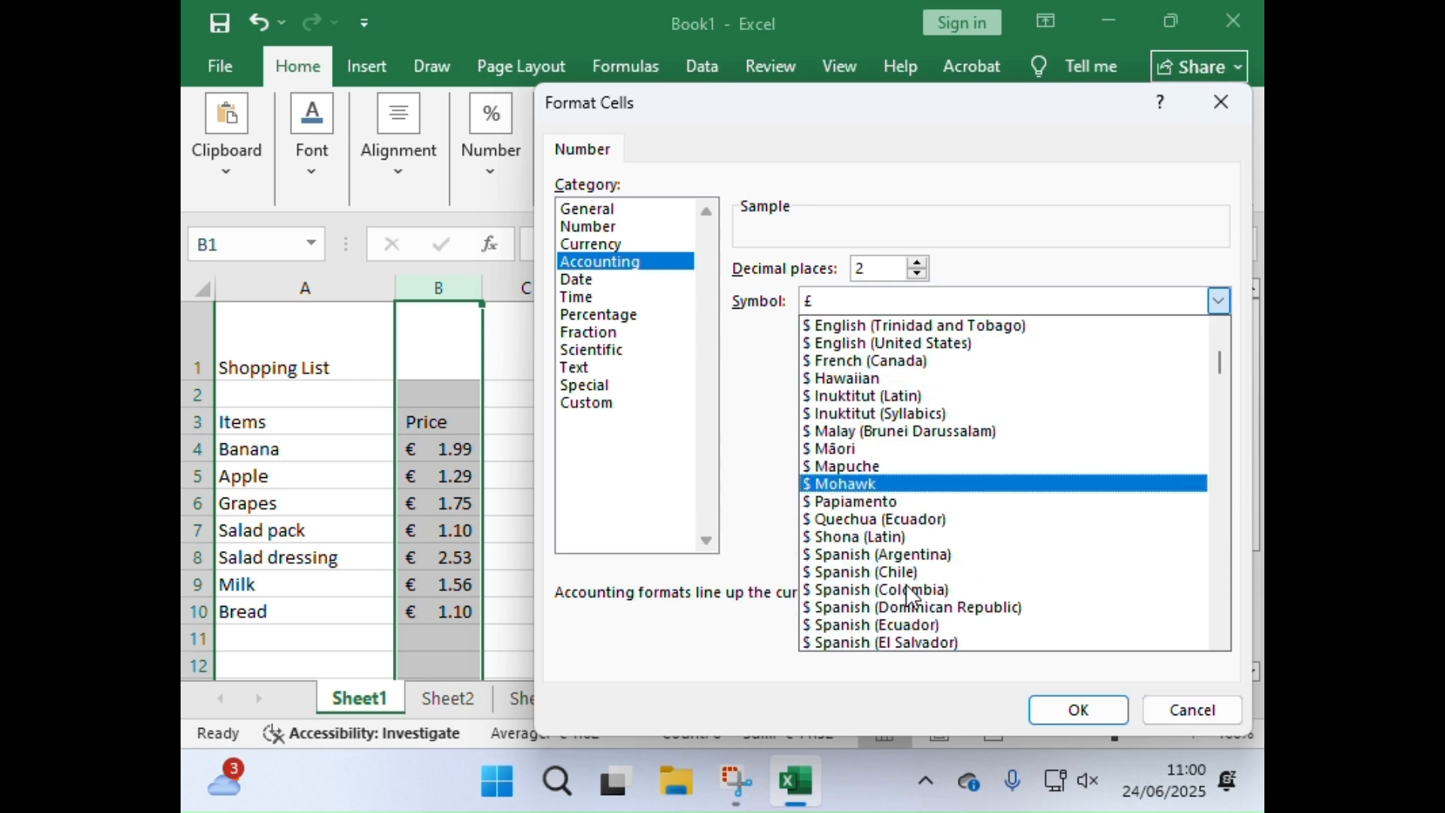
pyautogui.click(1208, 715)
pyautogui.click(1204, 715)
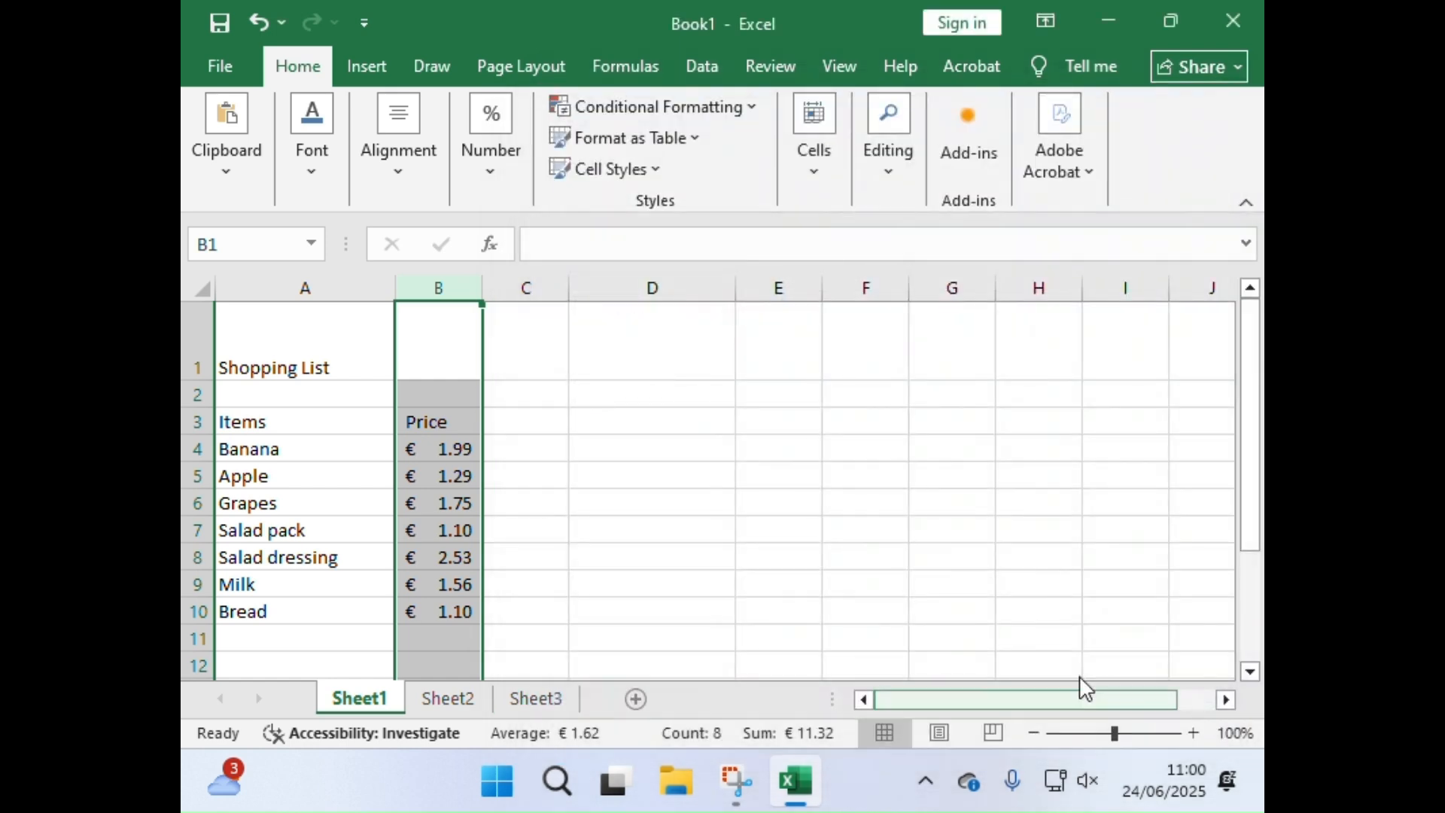
# Step: Set the Price column's accounting format to £ English (United Kingdom)
pyautogui.click(510, 171)
pyautogui.click(493, 288)
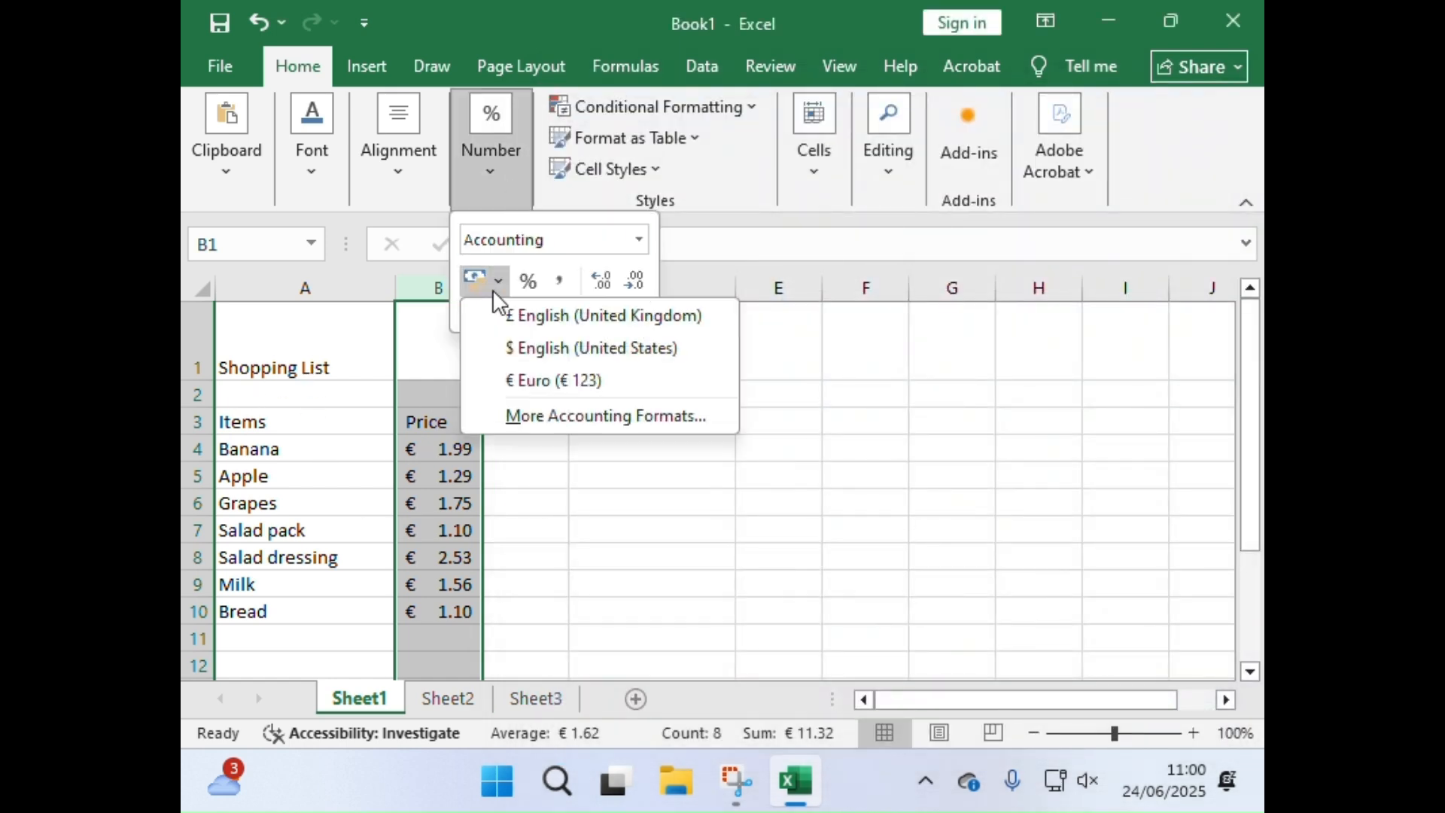
pyautogui.click(518, 316)
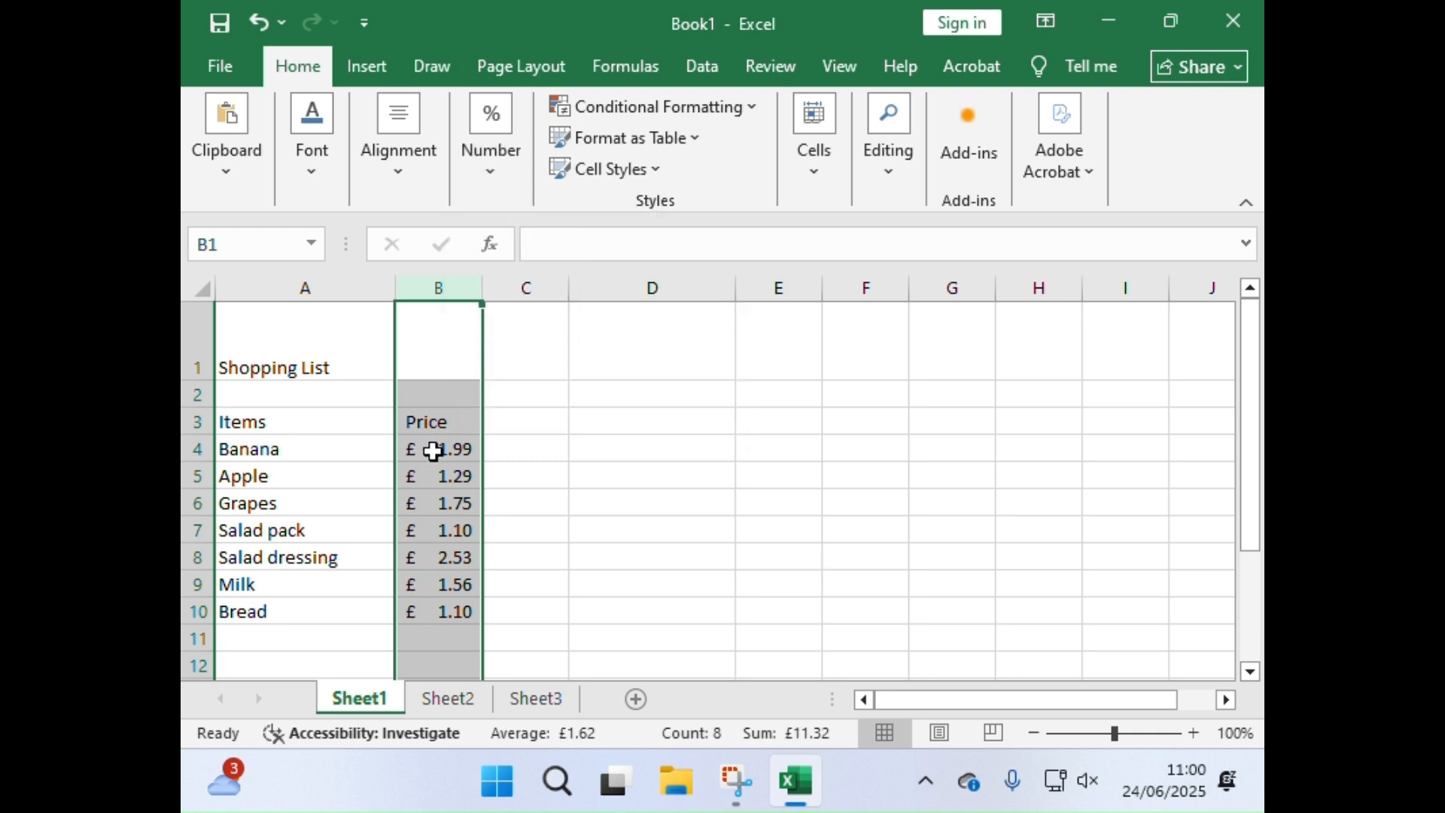
pyautogui.scroll(-1, 434, 452)
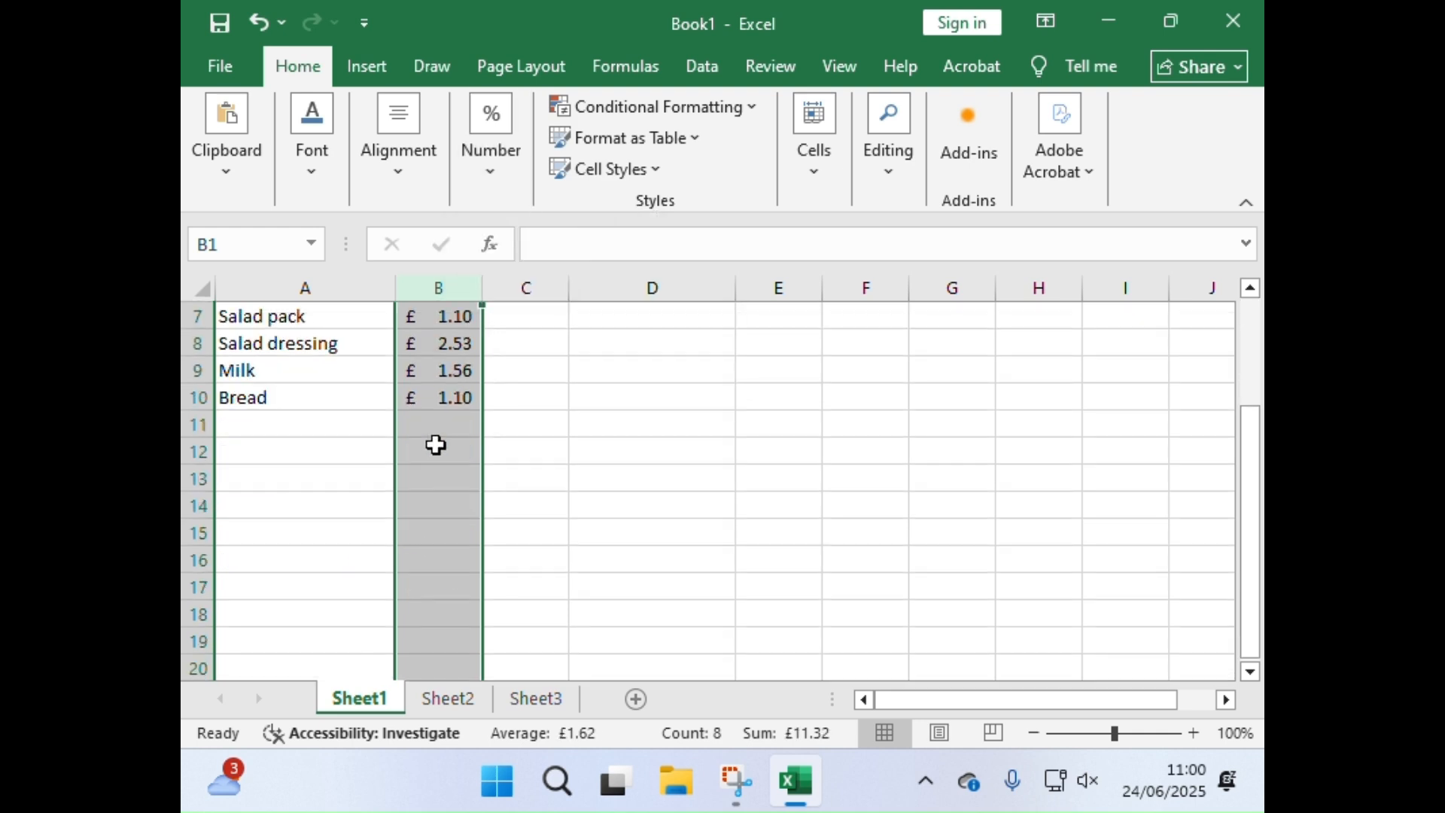
# Step: Total the prices in B4:B10 with AutoSum in cell B11, below the Bread price
pyautogui.click(419, 527)
pyautogui.click(419, 498)
pyautogui.click(427, 531)
pyautogui.click(429, 506)
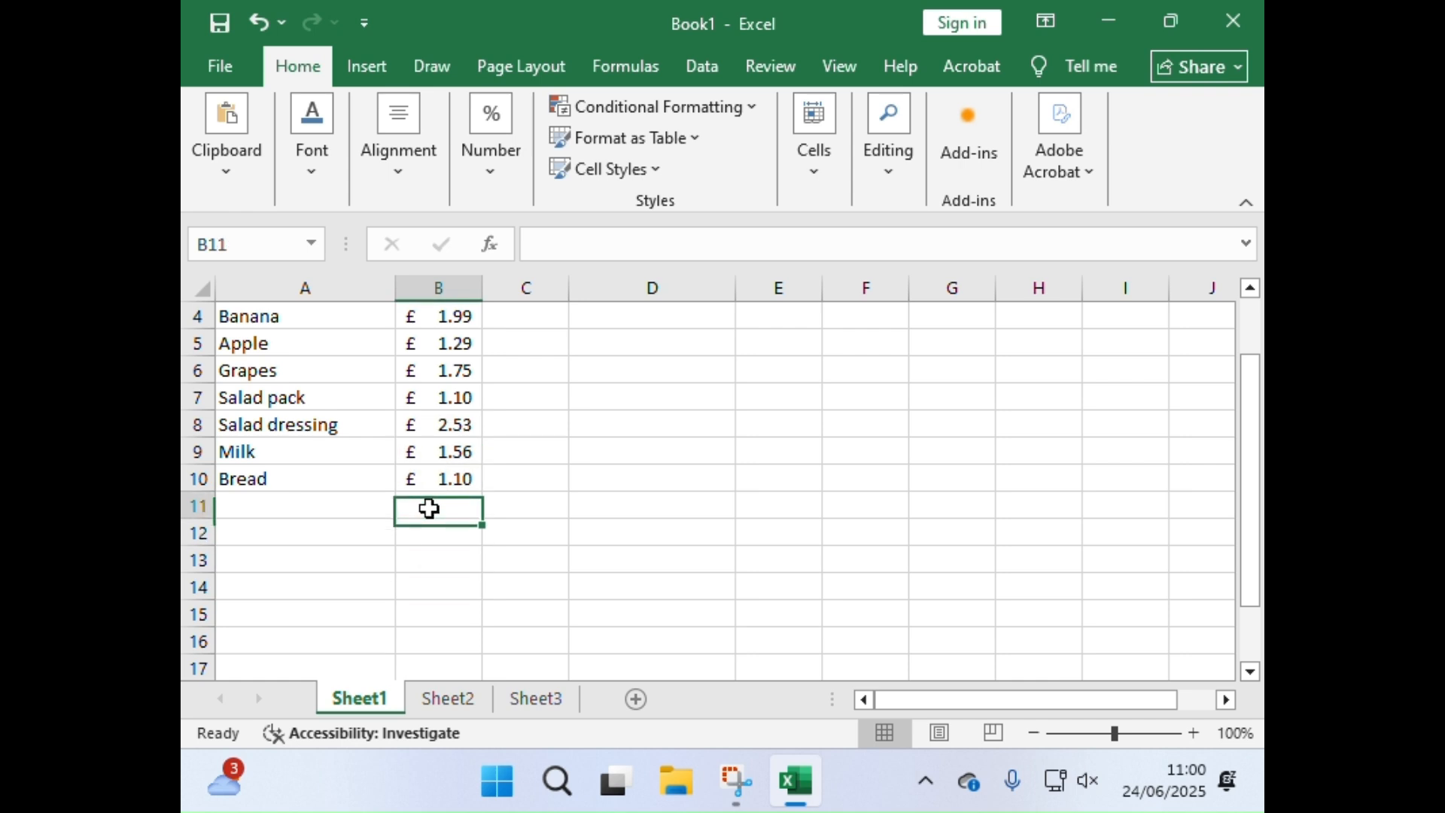
pyautogui.click(429, 537)
pyautogui.click(434, 509)
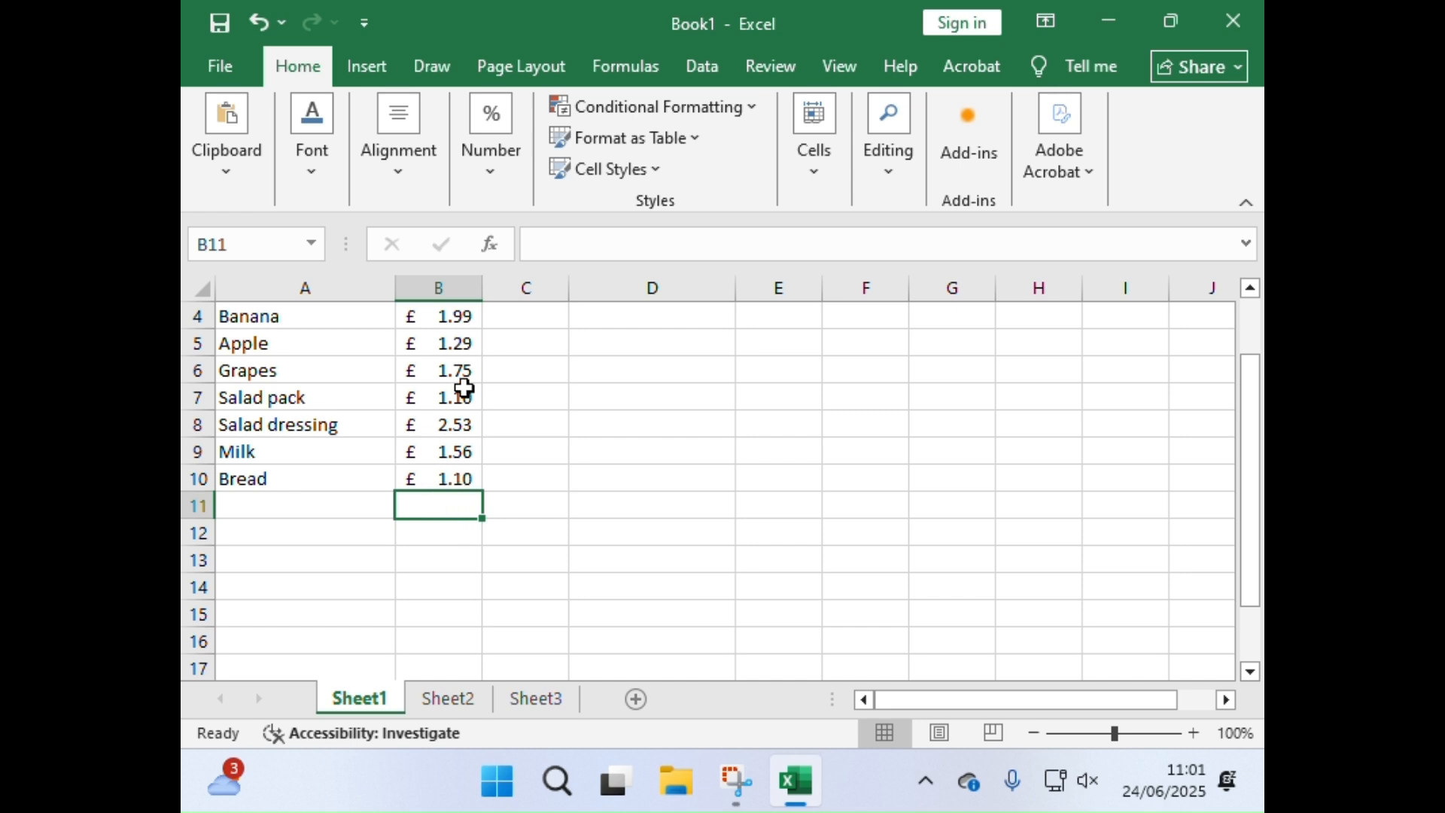
pyautogui.click(887, 161)
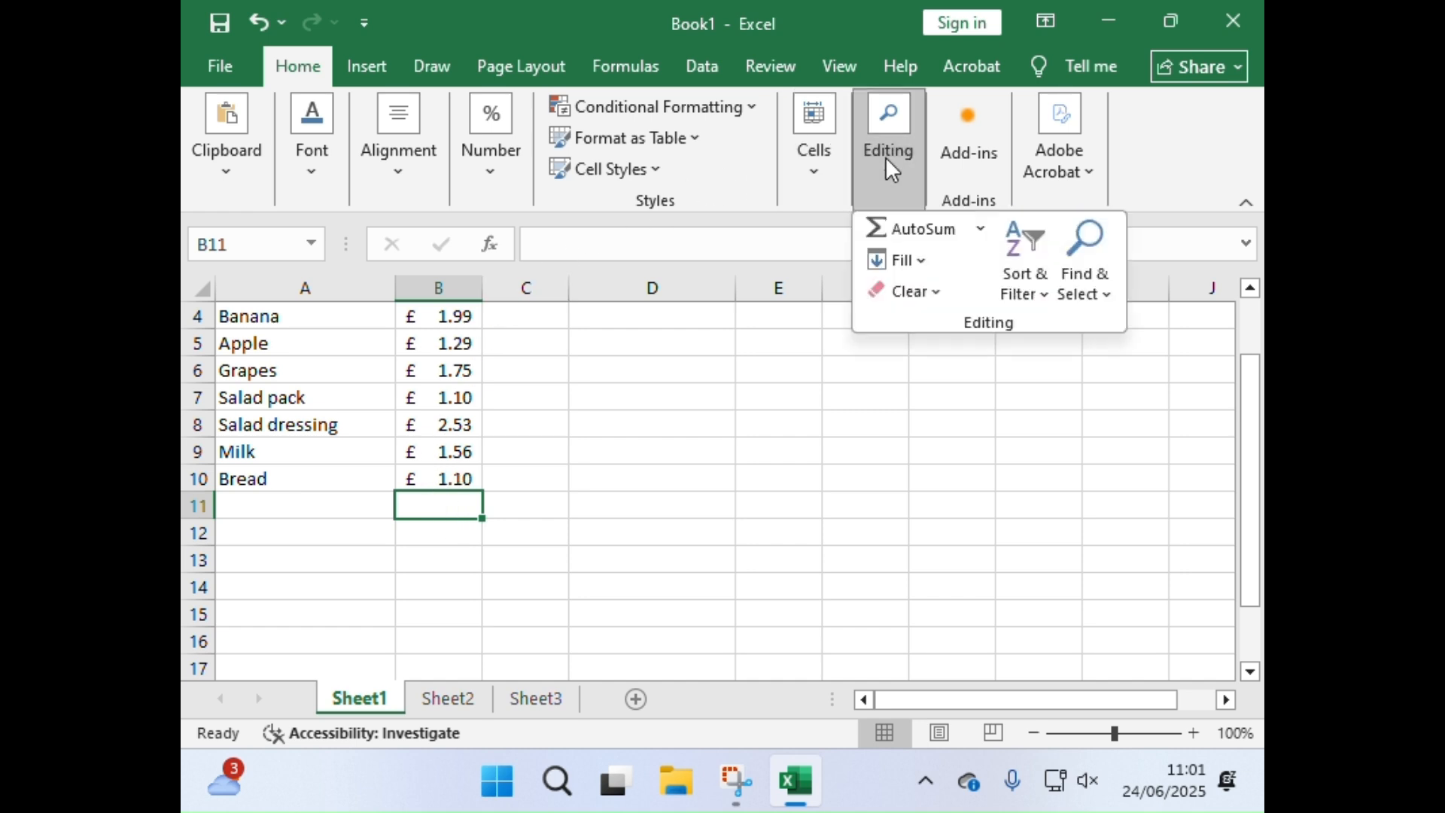
pyautogui.click(908, 230)
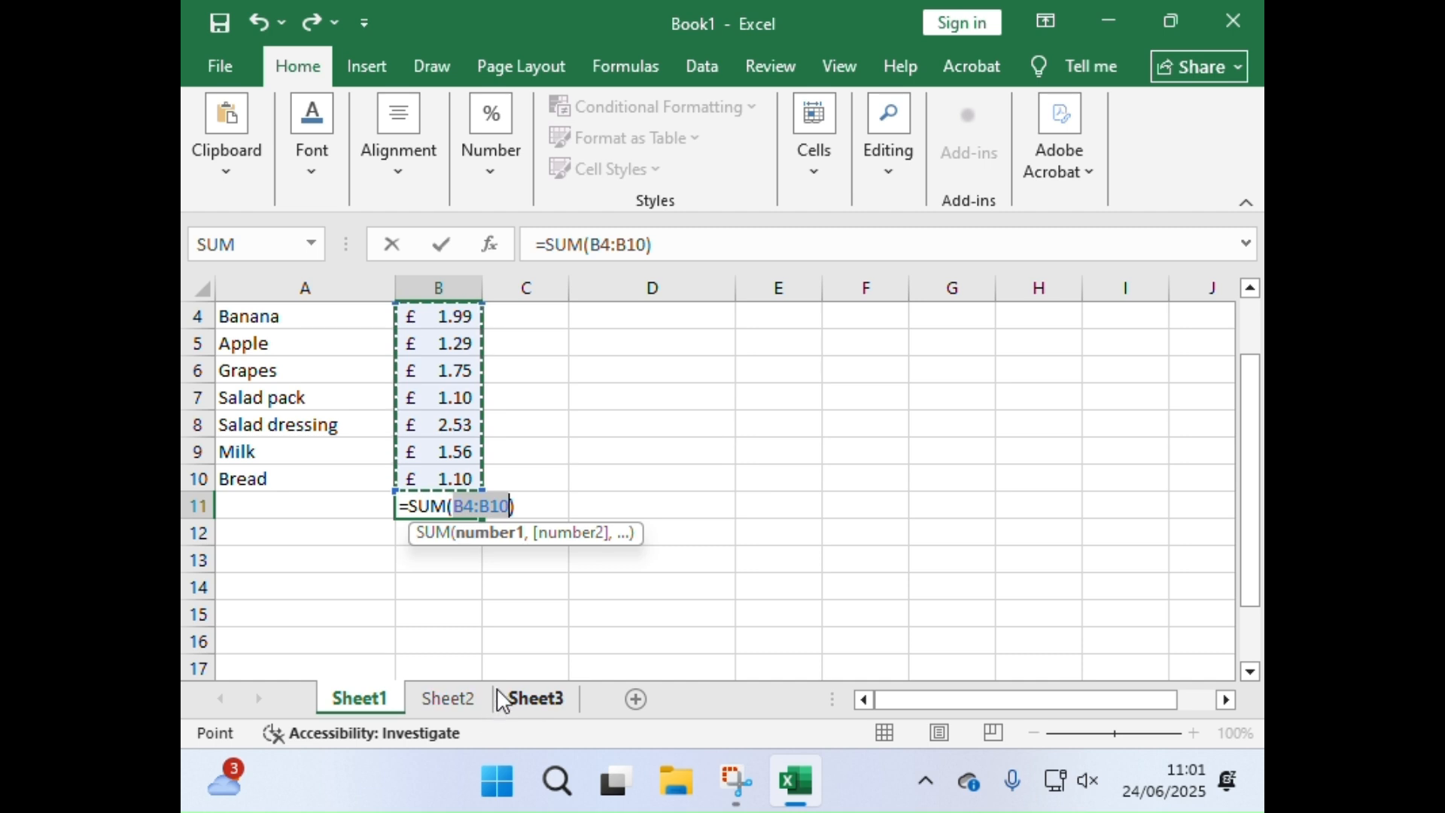
pyautogui.click(879, 164)
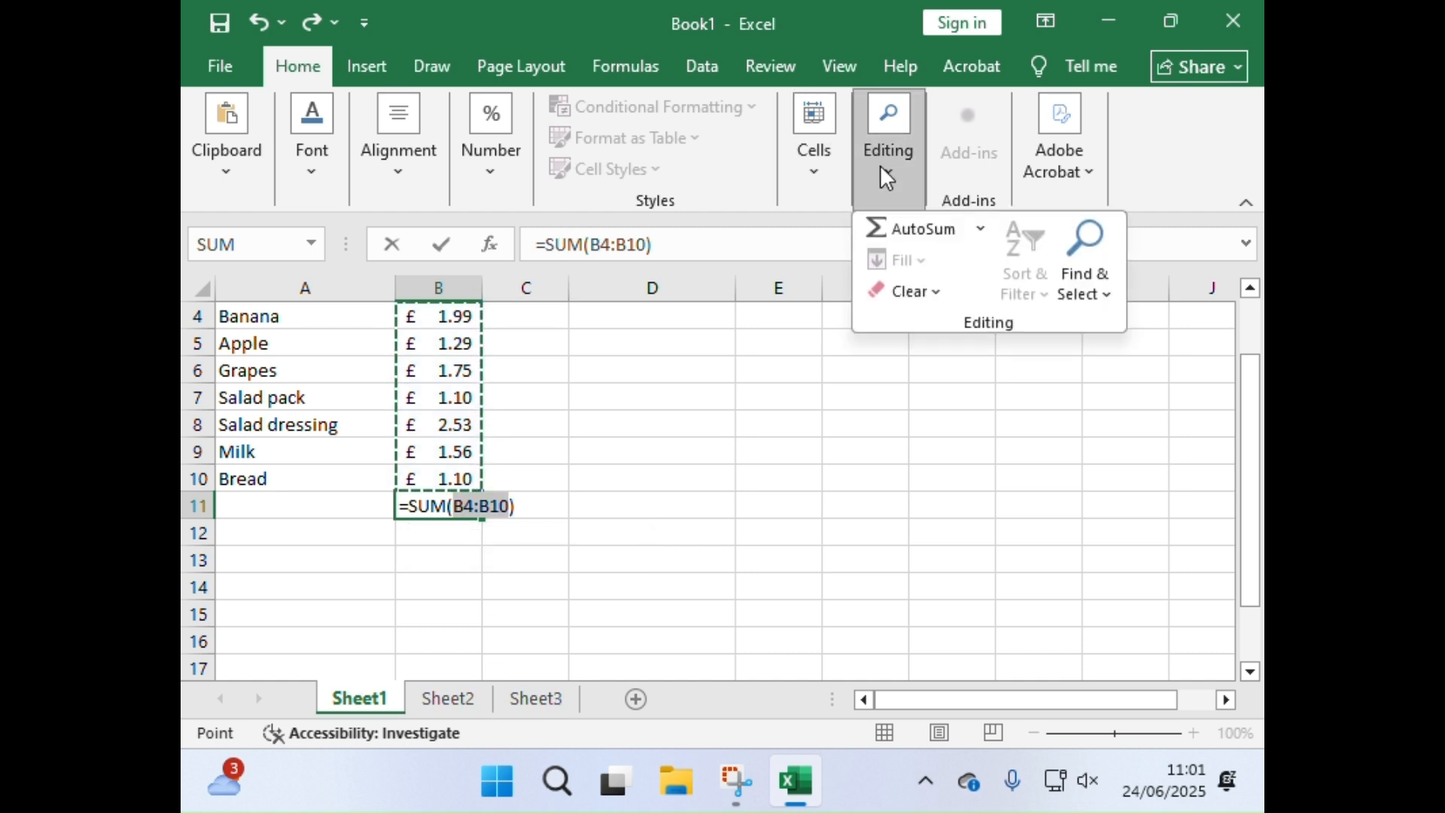
pyautogui.click(919, 238)
pyautogui.click(901, 202)
pyautogui.click(880, 232)
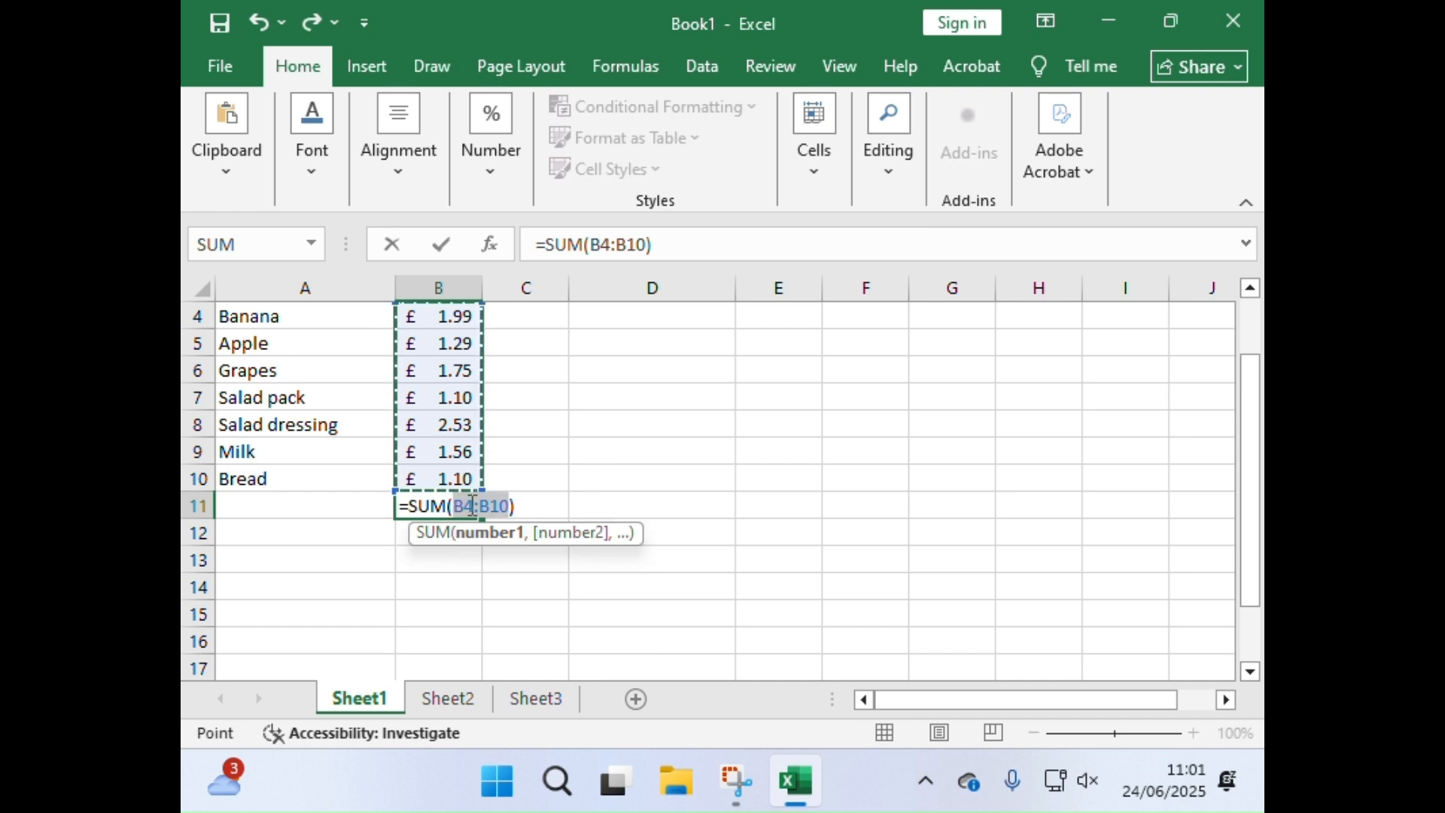
pyautogui.press('Return')
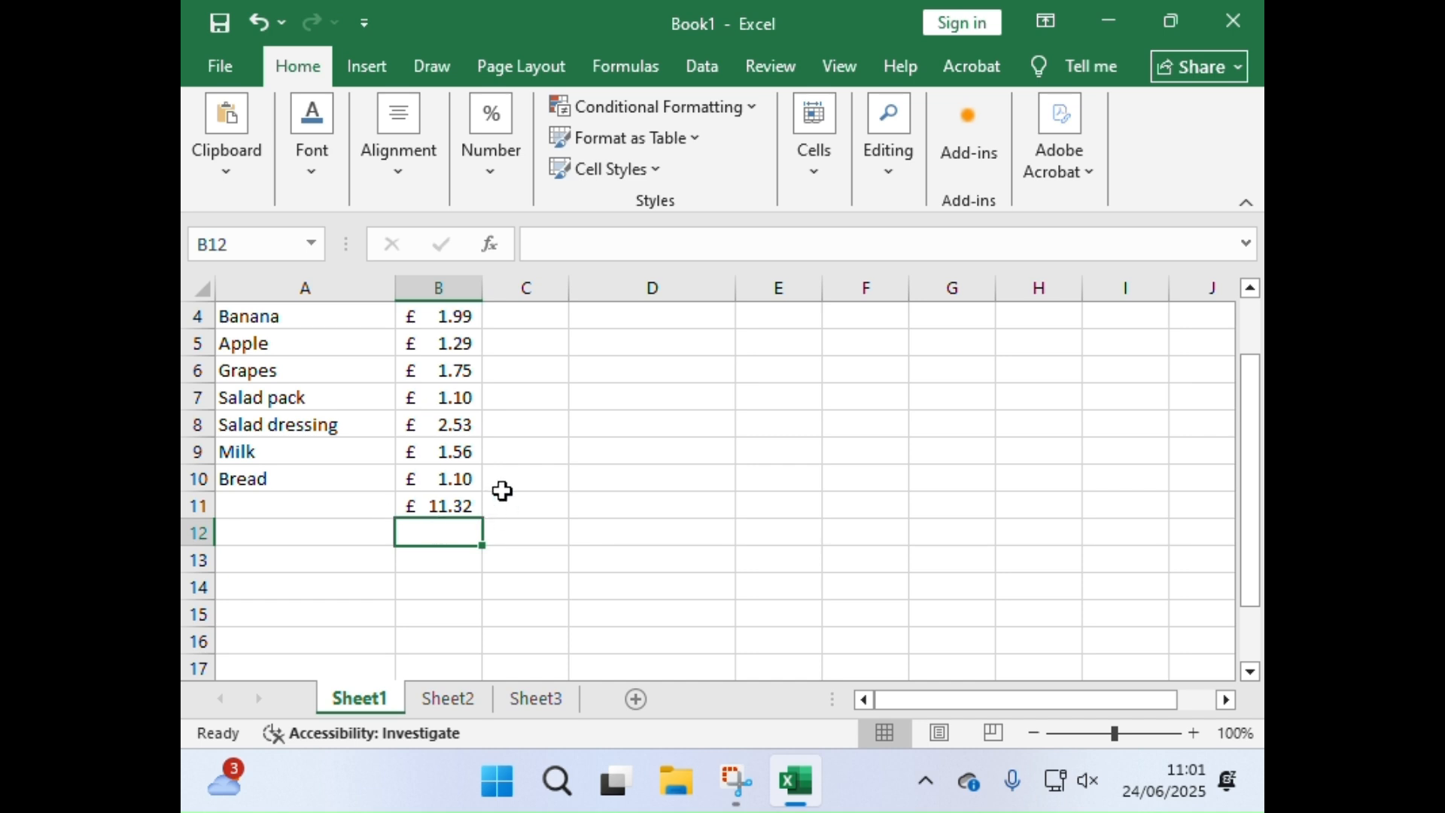
# Step: Delete the AutoSum total from cell B11 and leave the cell
pyautogui.click(460, 507)
pyautogui.press('Delete')
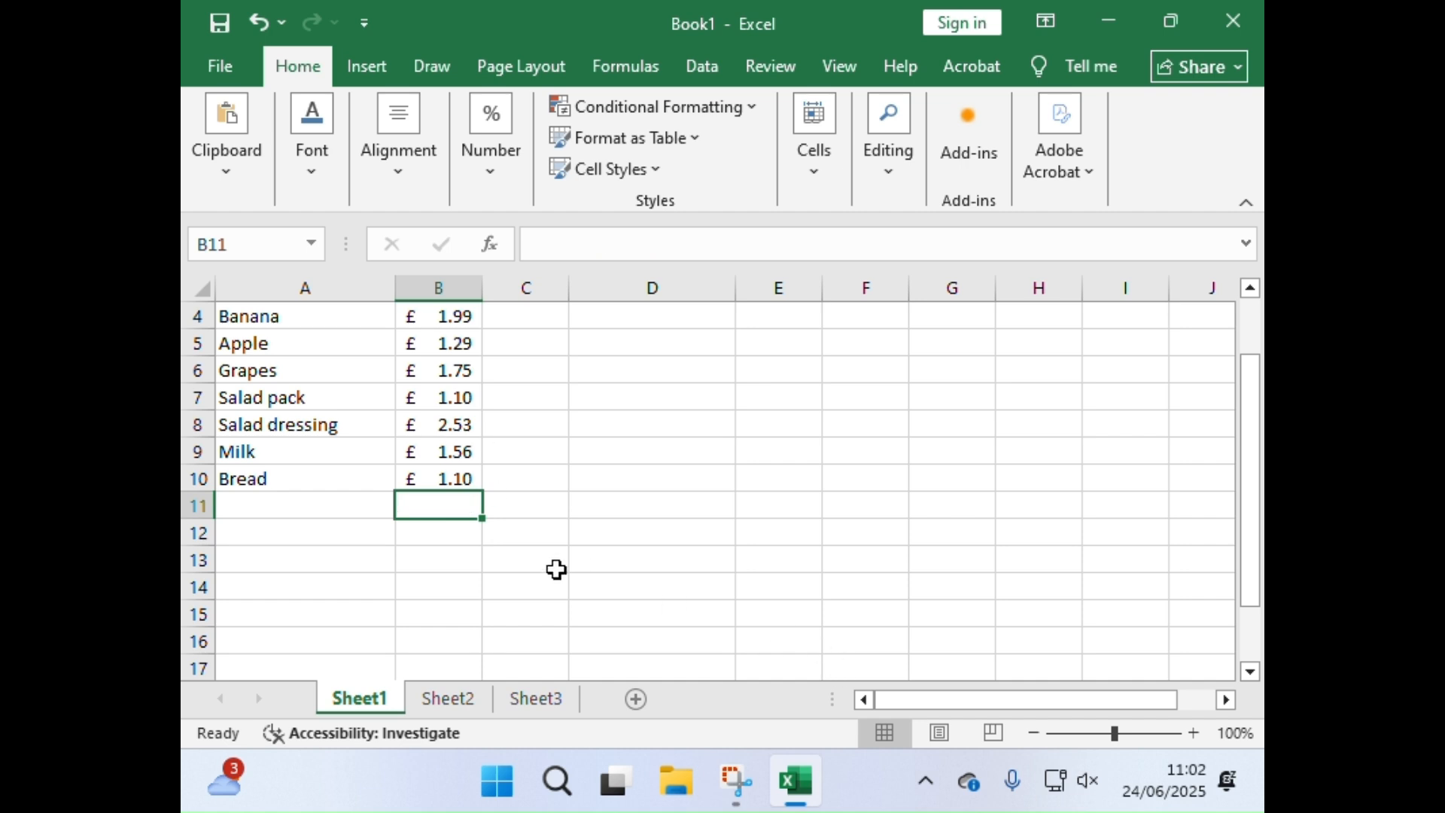
pyautogui.click(534, 578)
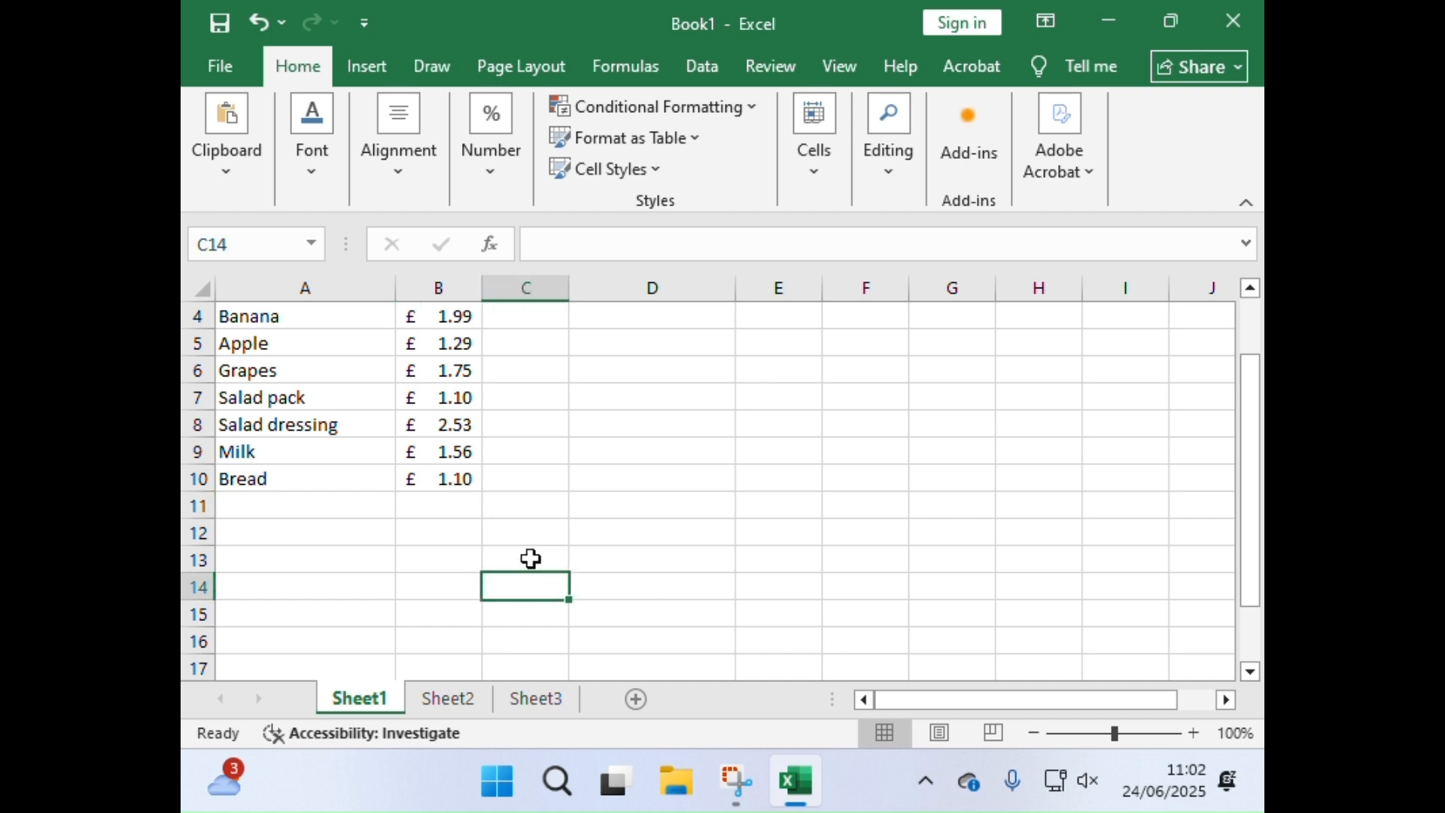
# Step: Enter the formula =sum(b4:b10) manually in cell B11 and reselect the cell to check it
pyautogui.click(435, 506)
pyautogui.write('=')
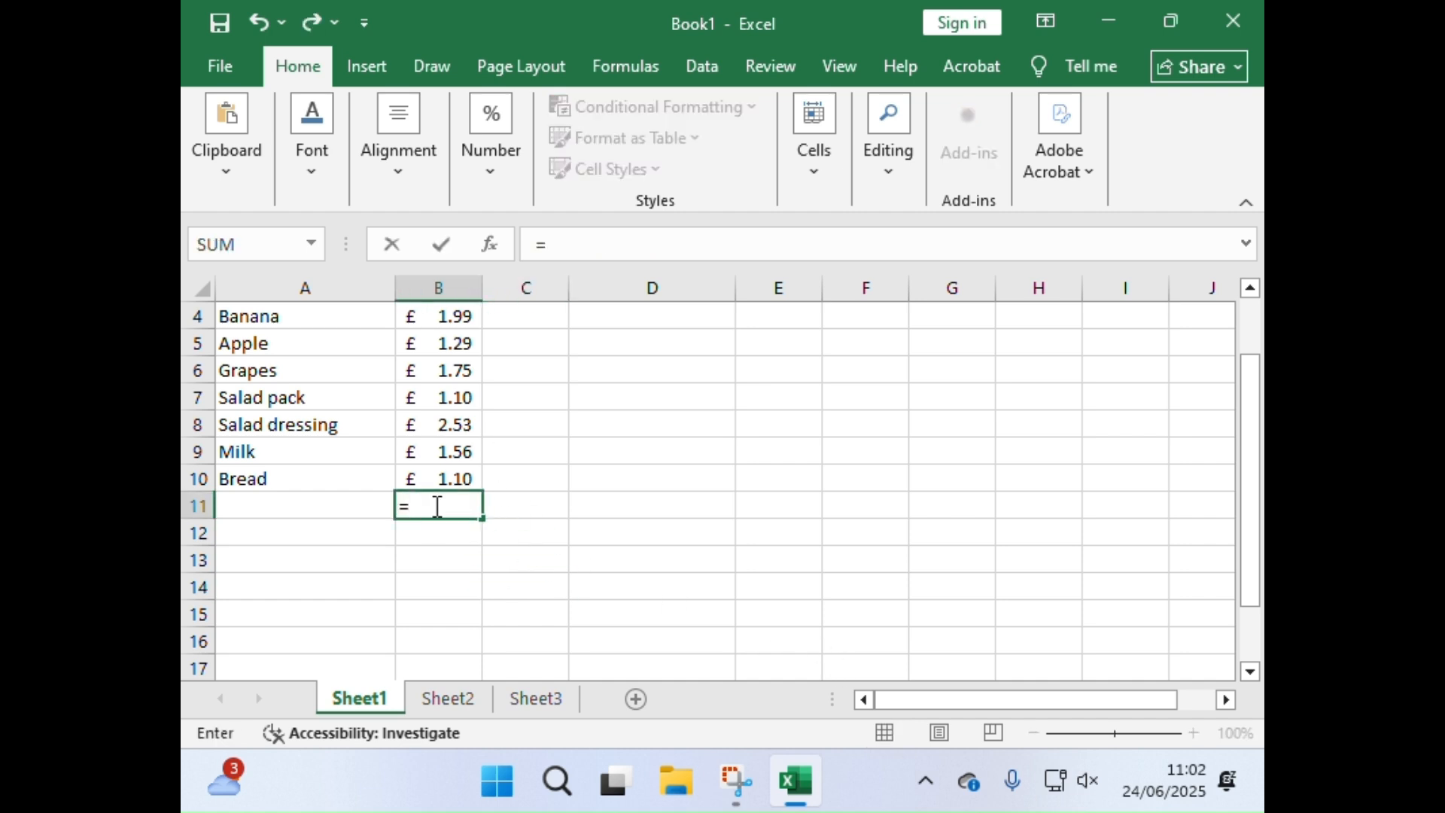
pyautogui.write('sum')
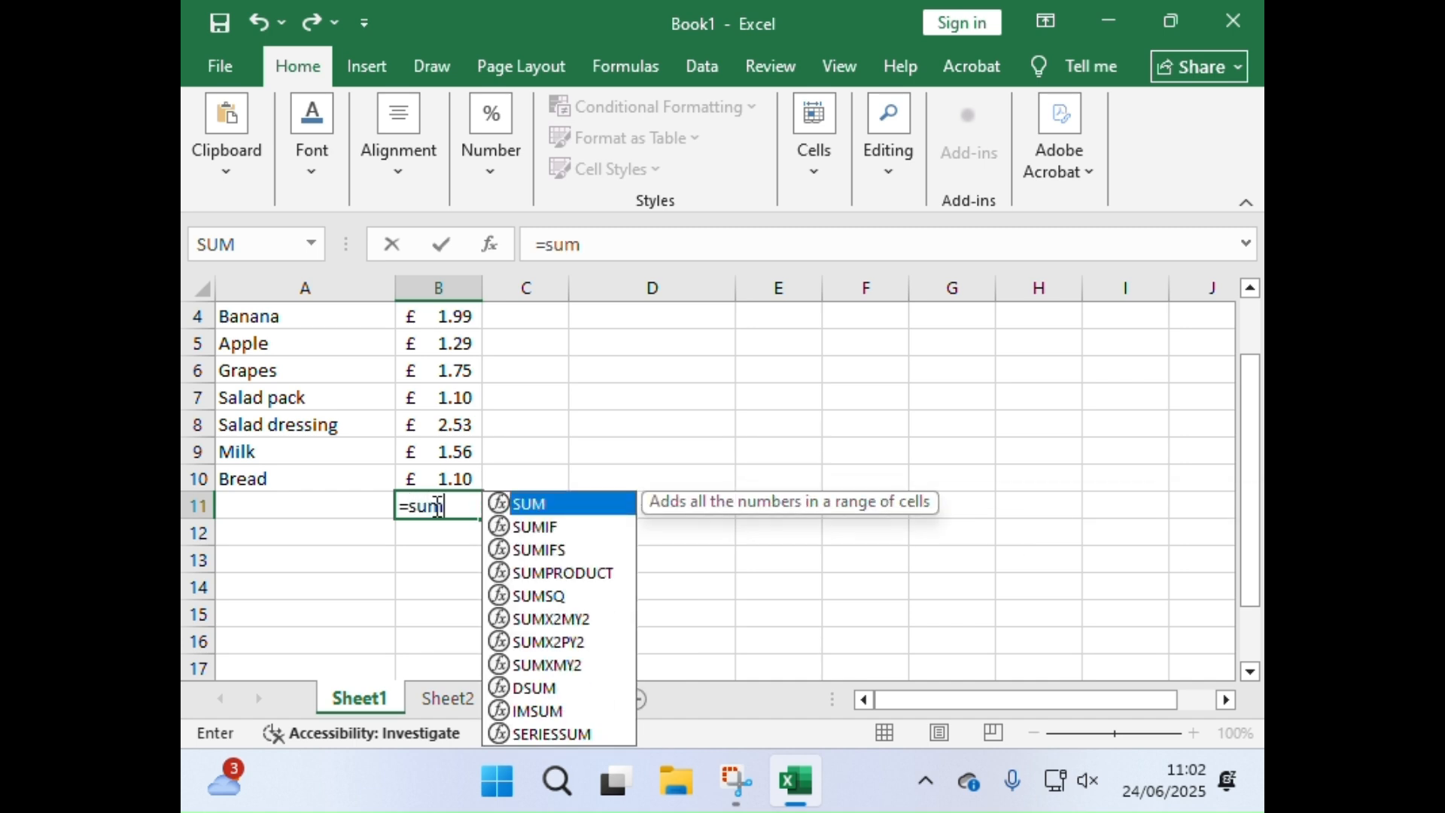
pyautogui.write('(')
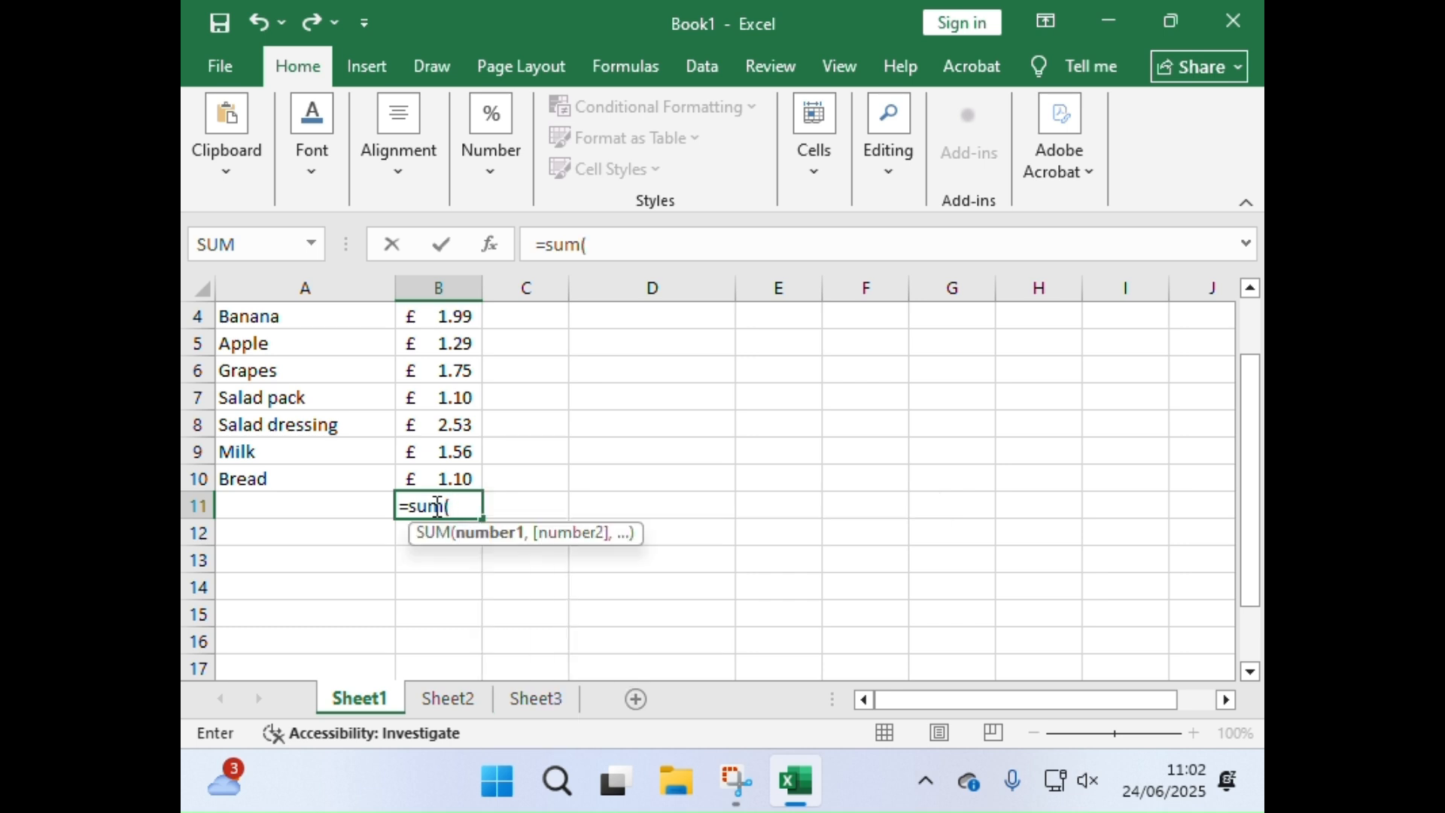
pyautogui.write('b4')
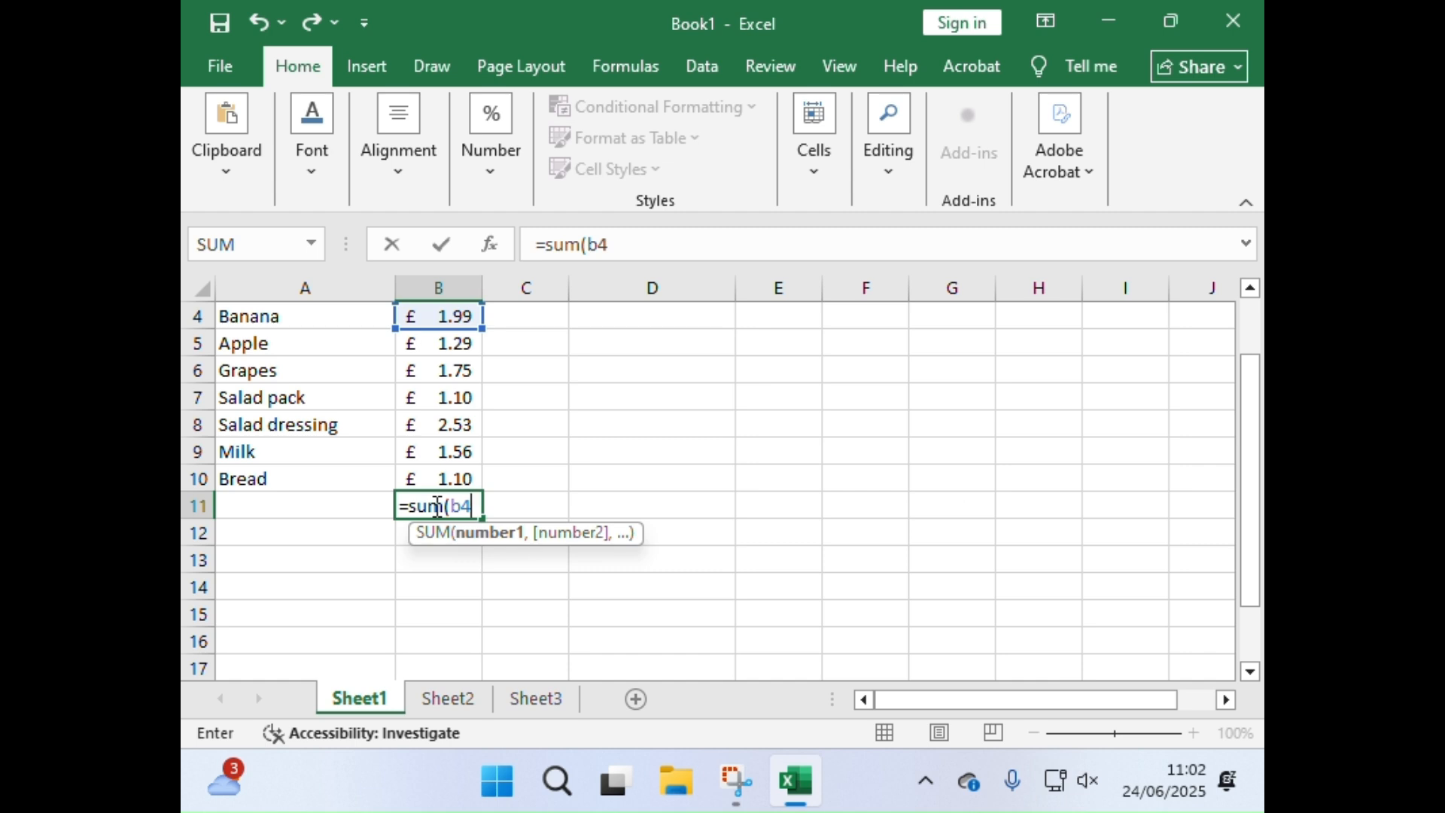
pyautogui.write(':b10')
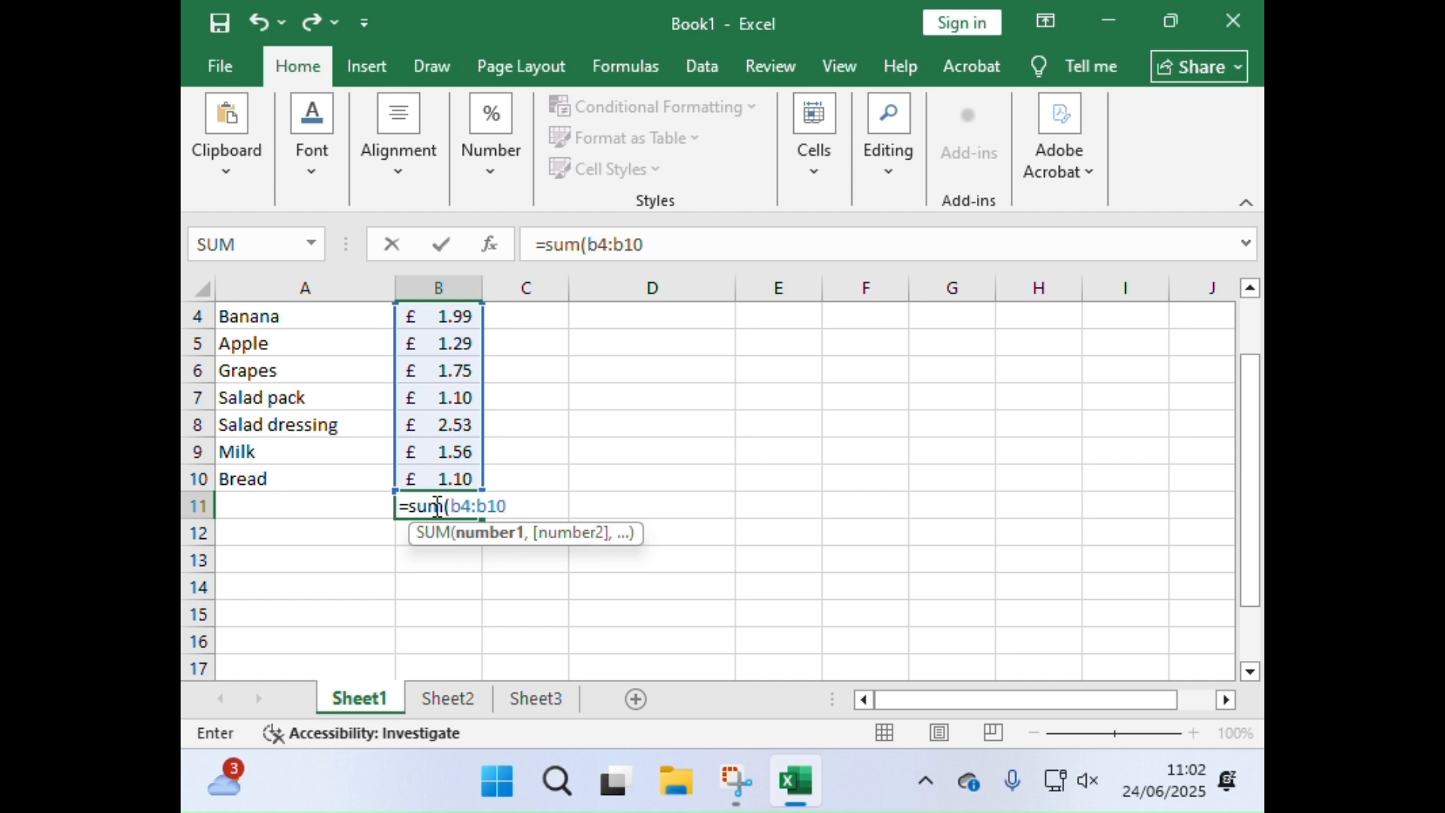
pyautogui.write(')')
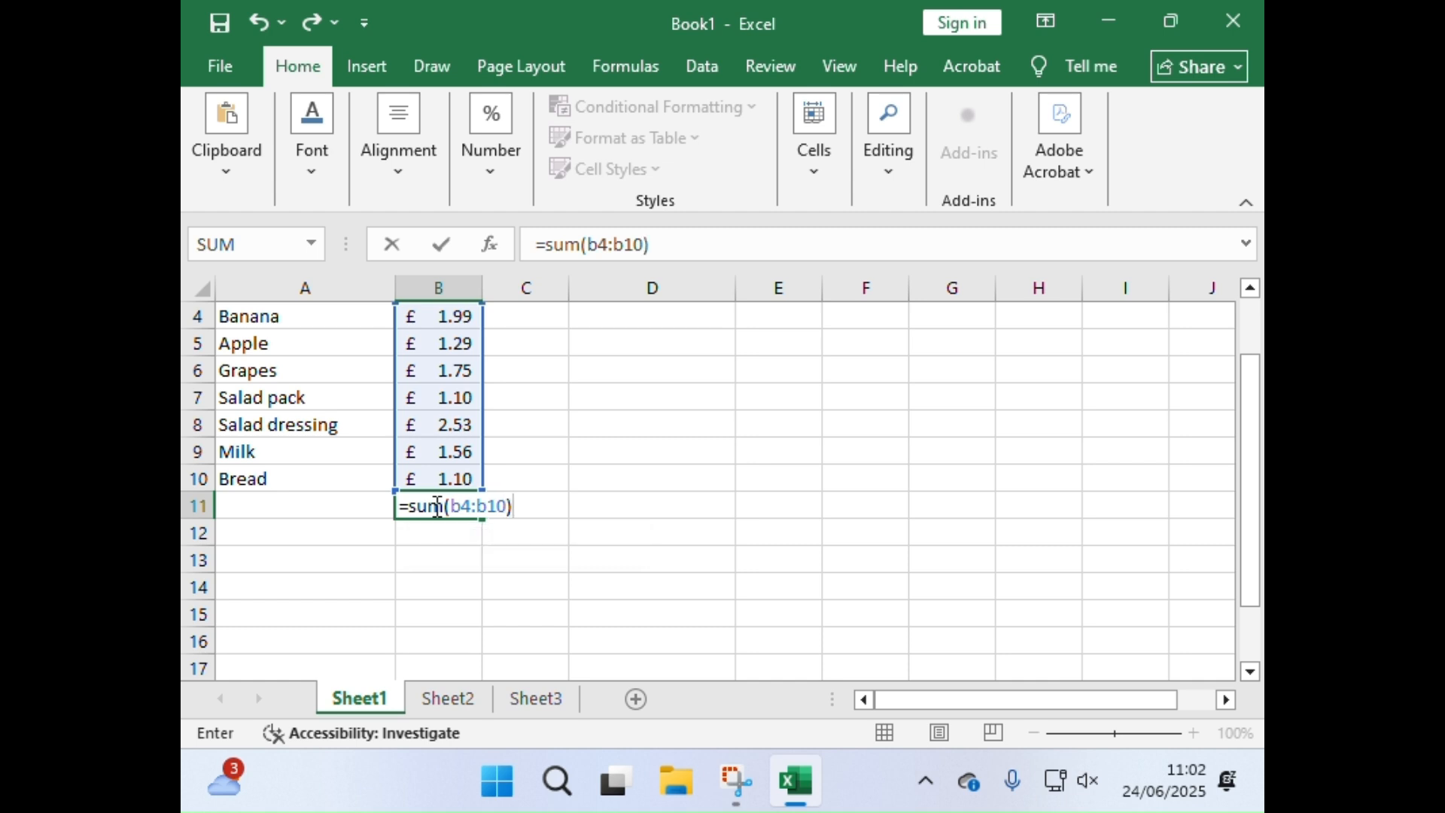
pyautogui.press('Return')
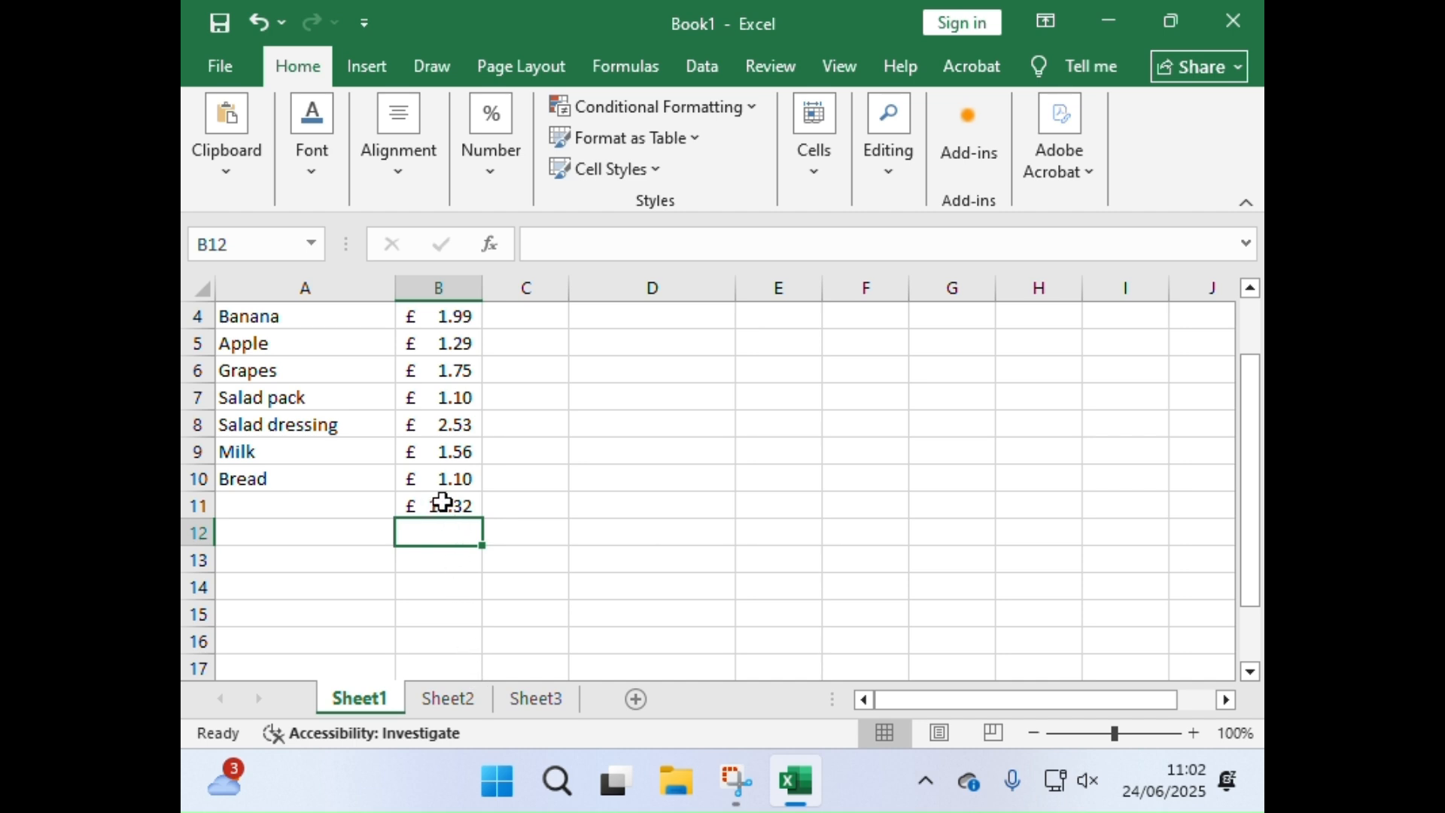
pyautogui.click(442, 502)
# Step: Format the Shopping List title in A1 as 20 pt Algerian
pyautogui.scroll(1, 421, 531)
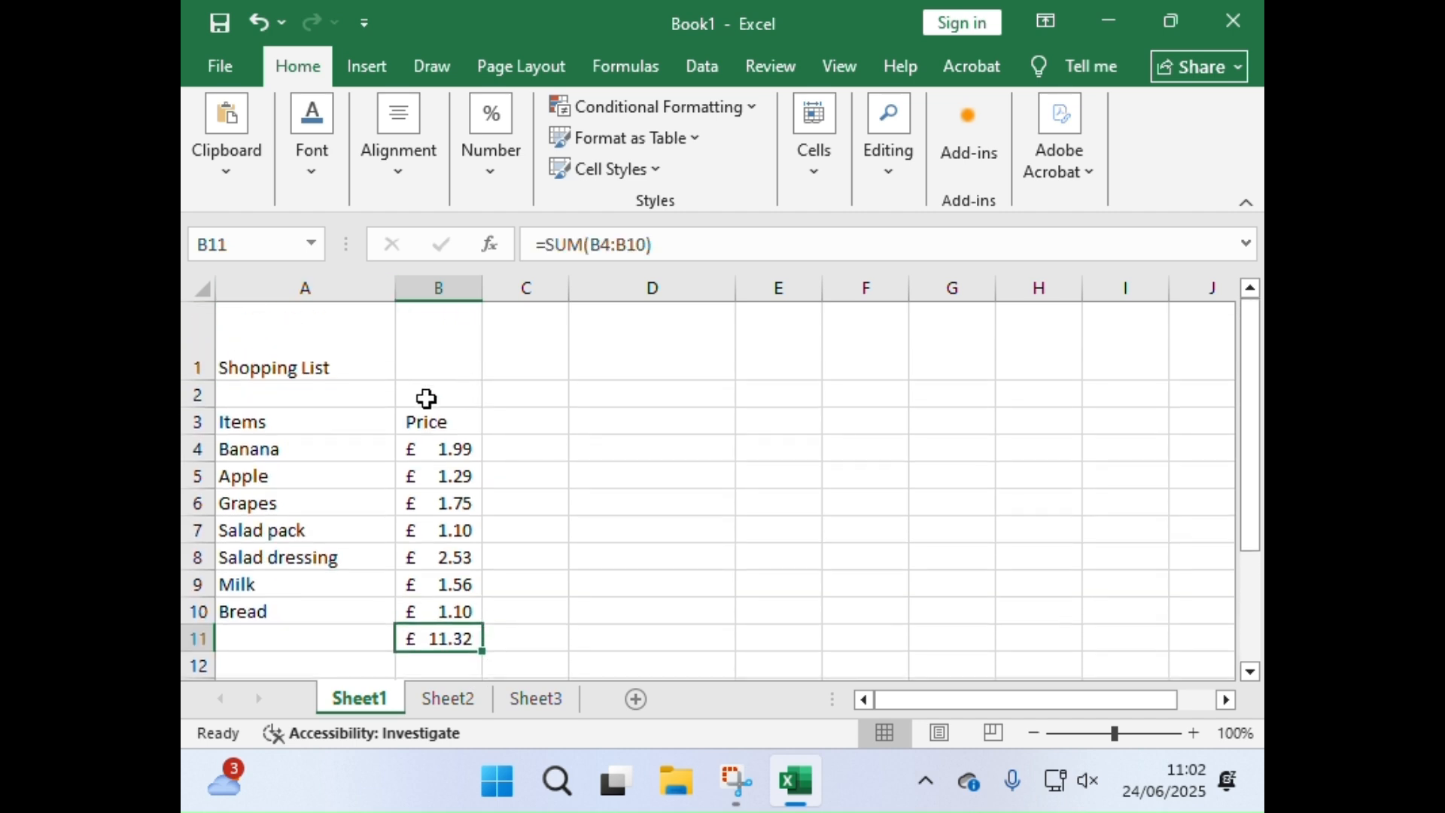
pyautogui.click(288, 362)
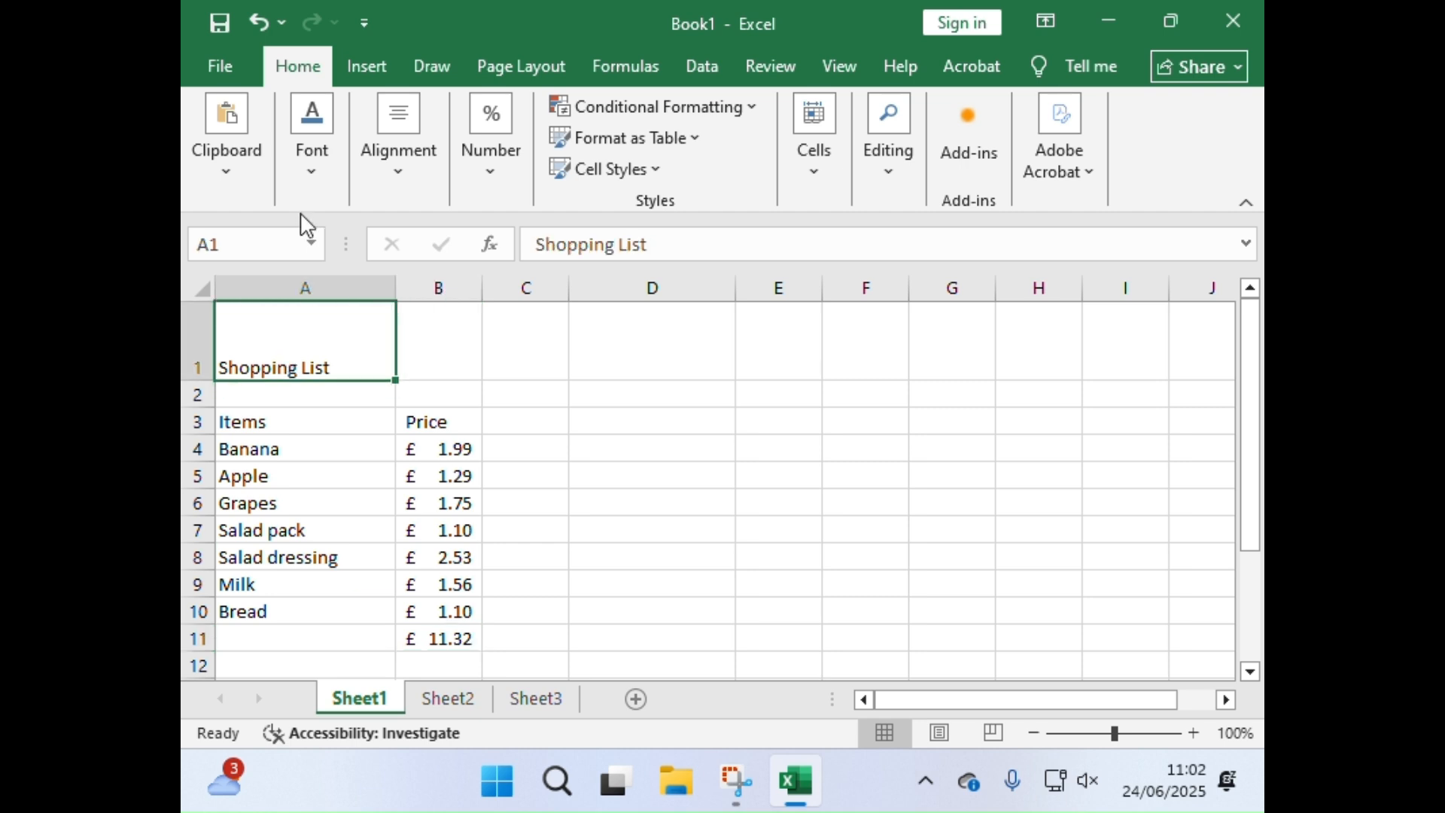
pyautogui.click(319, 172)
pyautogui.click(533, 238)
pyautogui.click(532, 237)
pyautogui.click(533, 238)
pyautogui.click(533, 237)
pyautogui.click(532, 238)
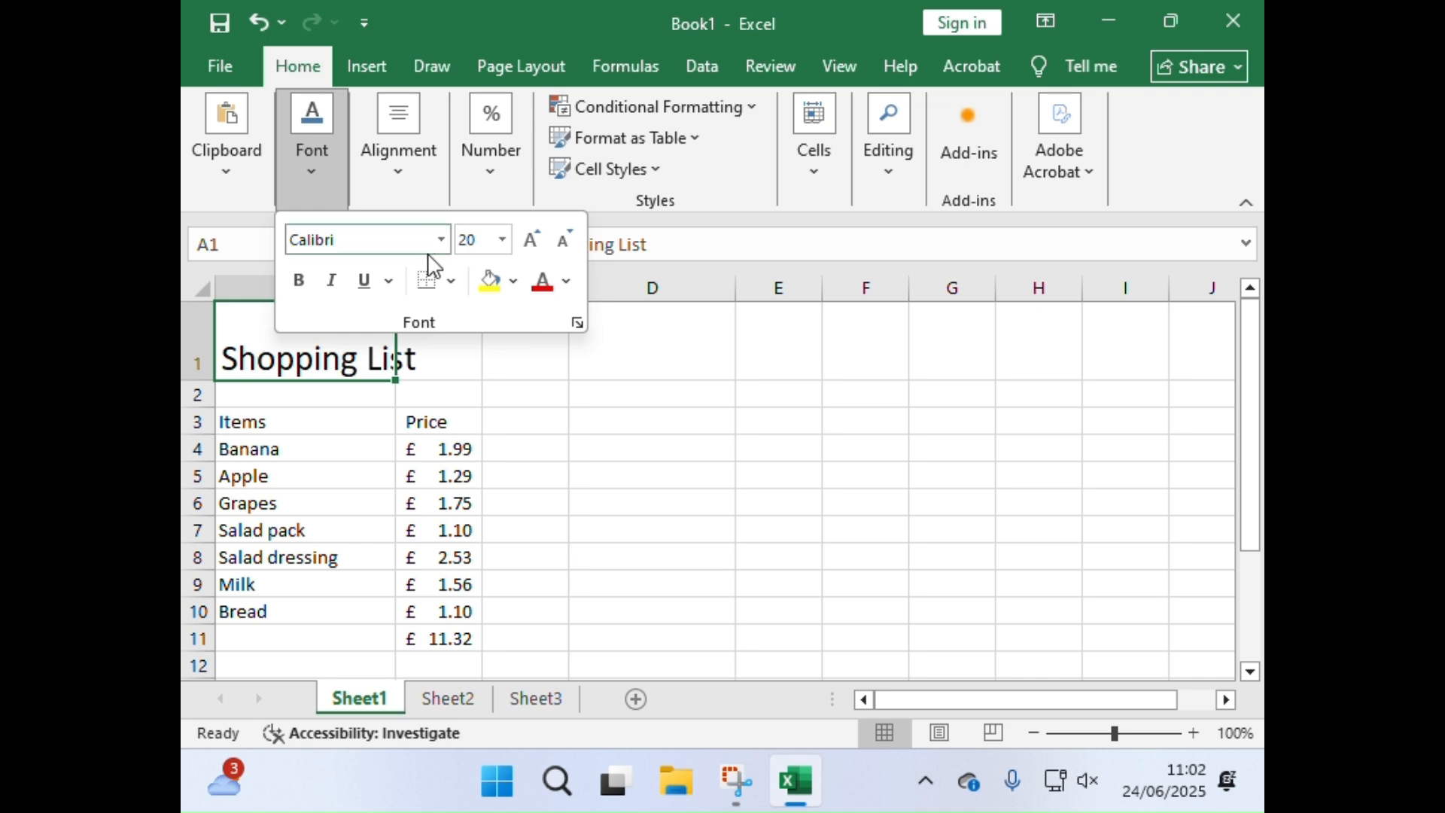
pyautogui.click(441, 240)
pyautogui.click(377, 435)
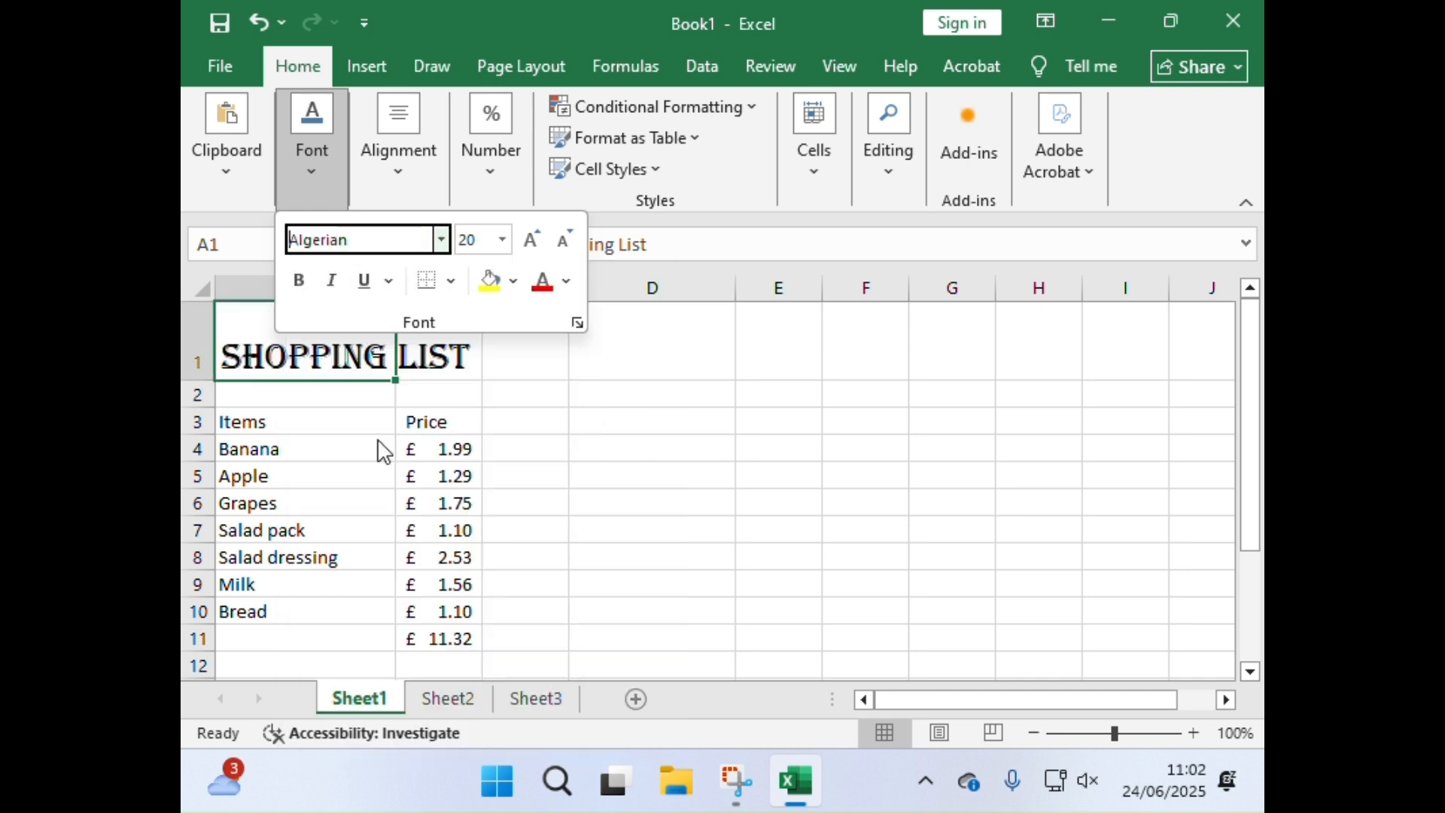
# Step: Make the Items and Price headings in A3:B3 bold and underlined
pyautogui.click(284, 413)
pyautogui.moveTo(283, 413); pyautogui.dragTo(468, 422)
pyautogui.click(309, 143)
pyautogui.click(298, 281)
pyautogui.click(364, 283)
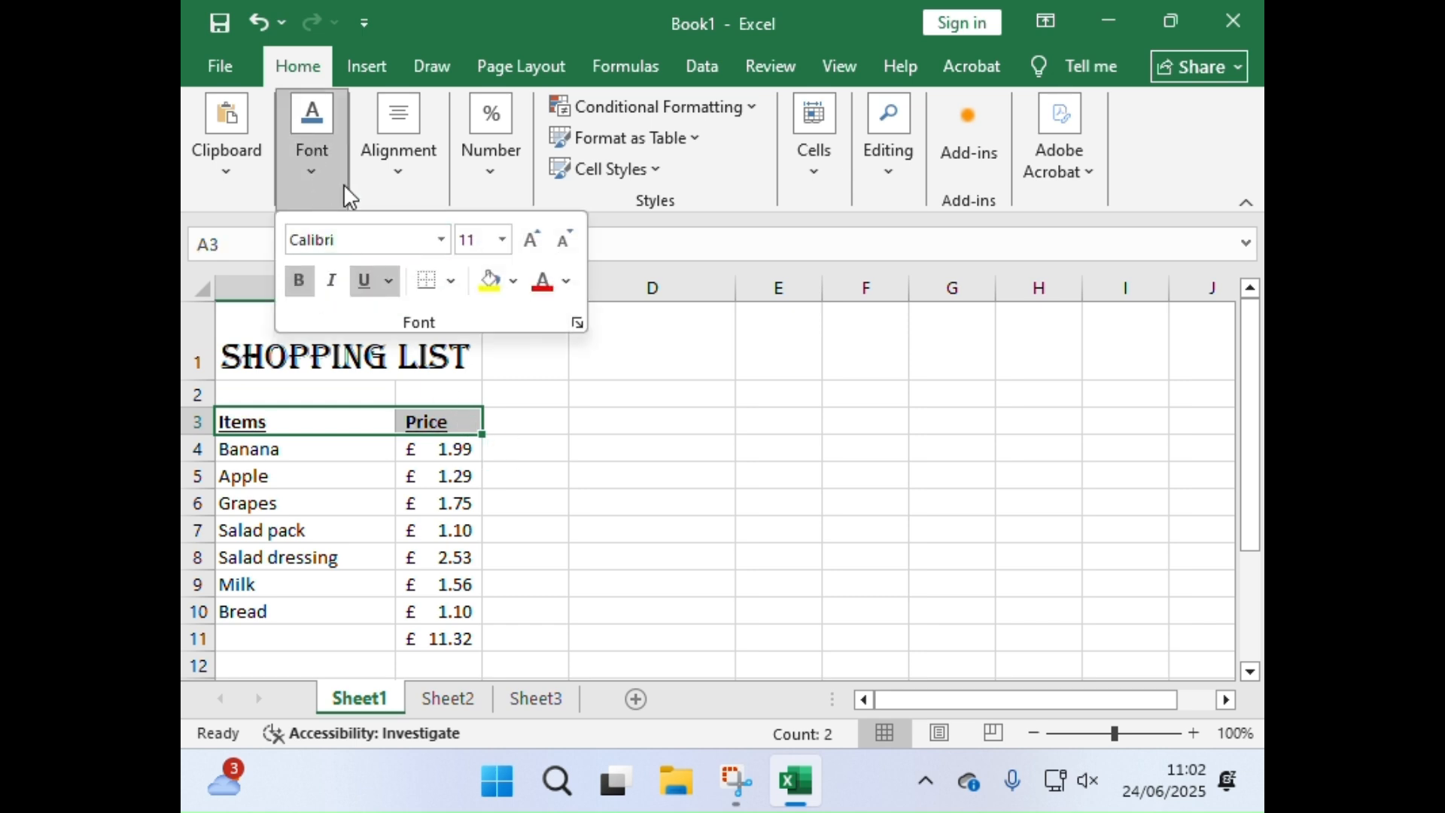
# Step: Enlarge the Items and Price headings to 16 pt and give their cells a grey fill
pyautogui.click(530, 241)
pyautogui.click(529, 241)
pyautogui.click(529, 241)
pyautogui.click(511, 282)
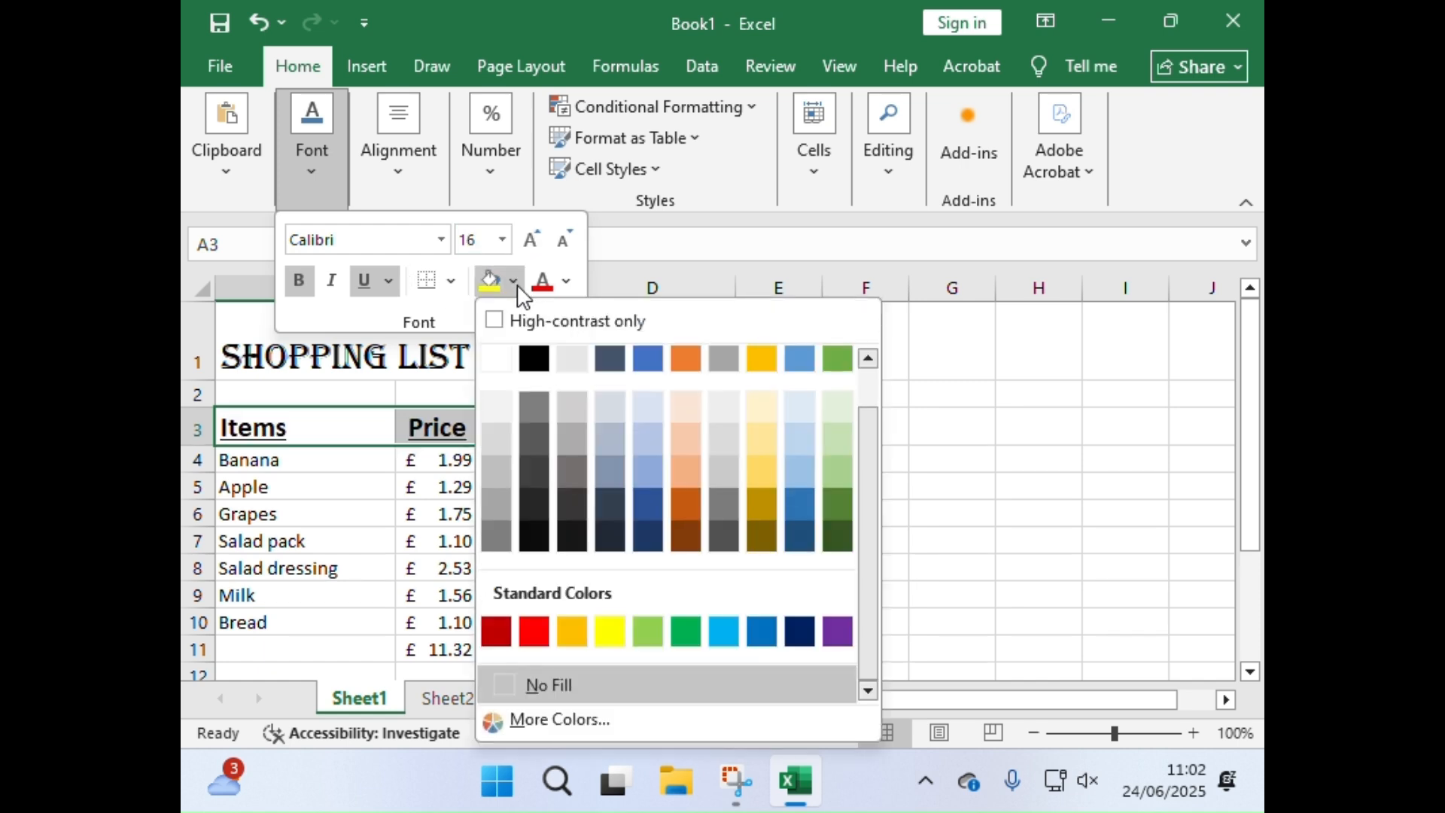
pyautogui.click(572, 409)
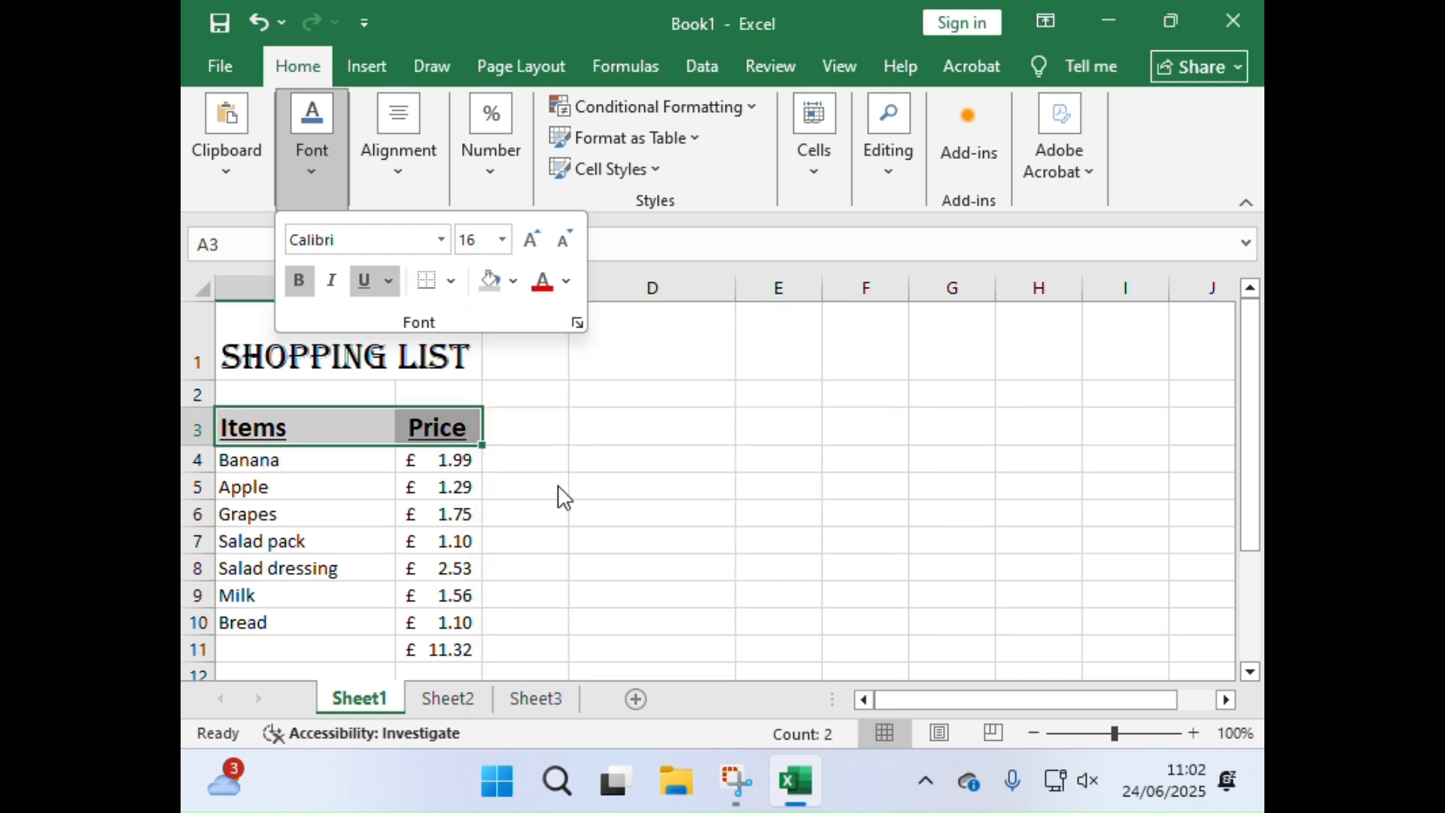
# Step: Fill the total cell B11 with yellow
pyautogui.scroll(-2, 542, 487)
pyautogui.click(431, 425)
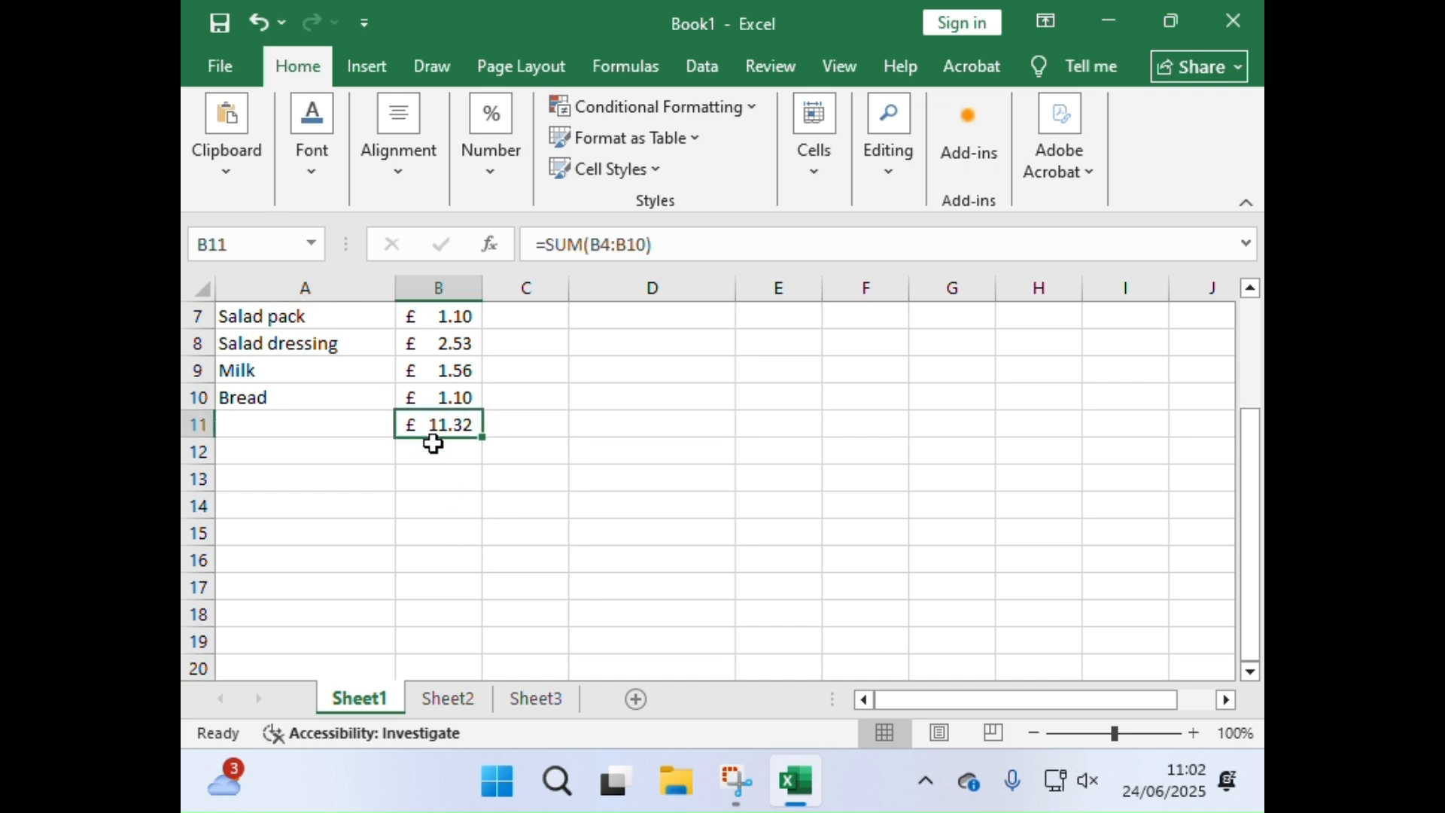
pyautogui.click(318, 174)
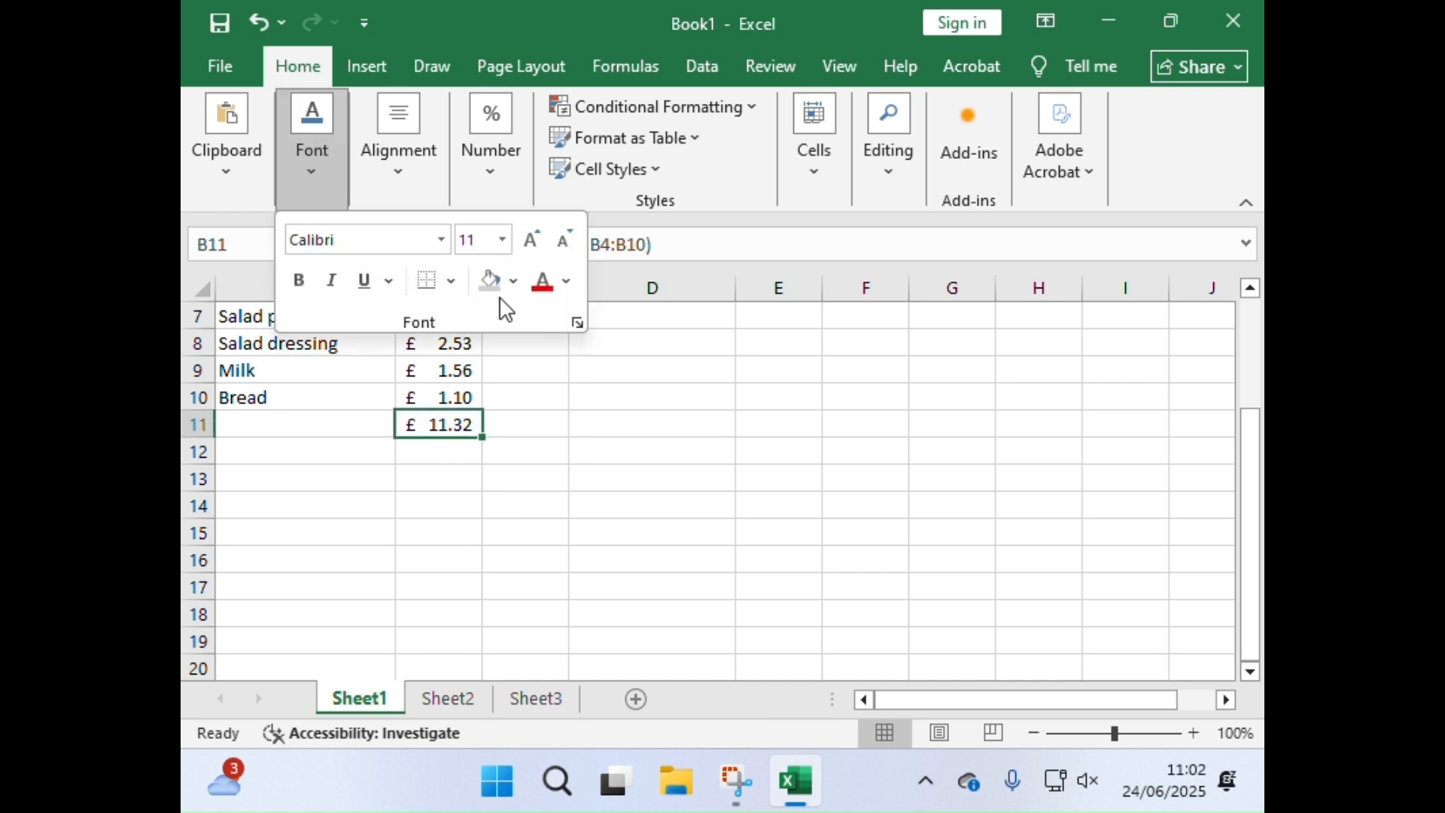
pyautogui.click(515, 284)
pyautogui.click(621, 629)
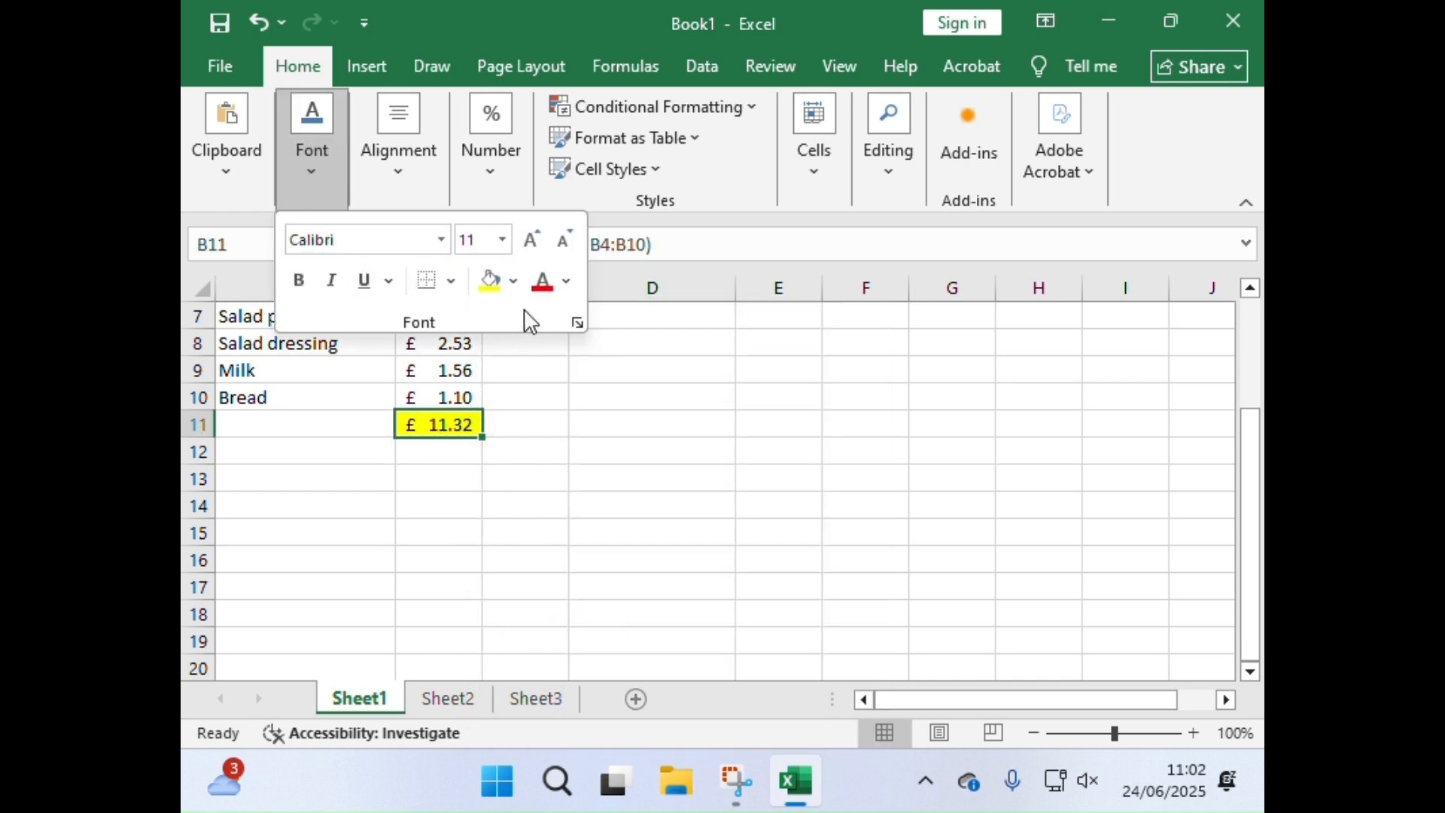
# Step: Set the total in B11 to 18 pt Arial Black and deselect the cell
pyautogui.click(530, 241)
pyautogui.click(530, 240)
pyautogui.click(529, 241)
pyautogui.click(529, 241)
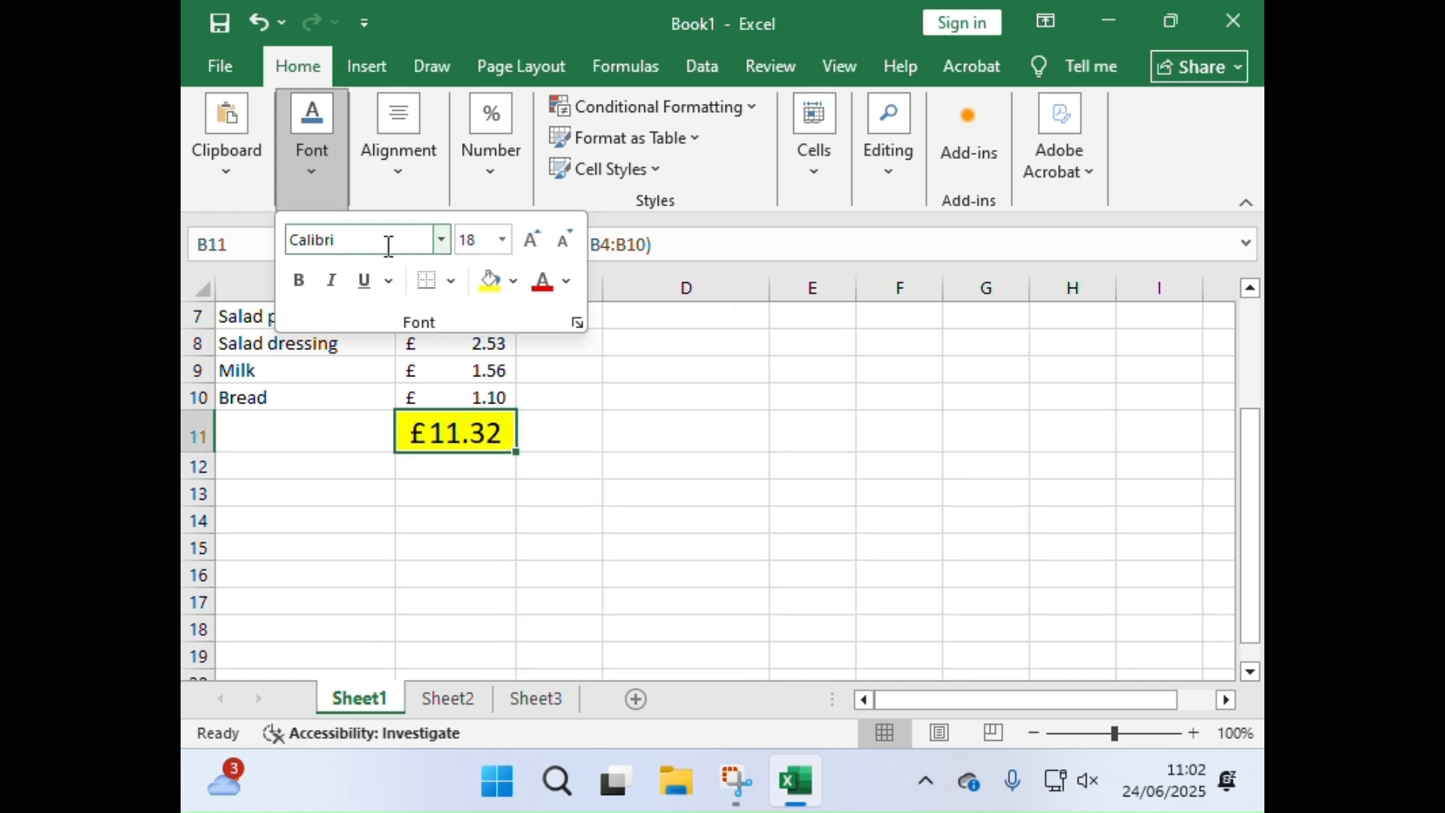
pyautogui.click(441, 239)
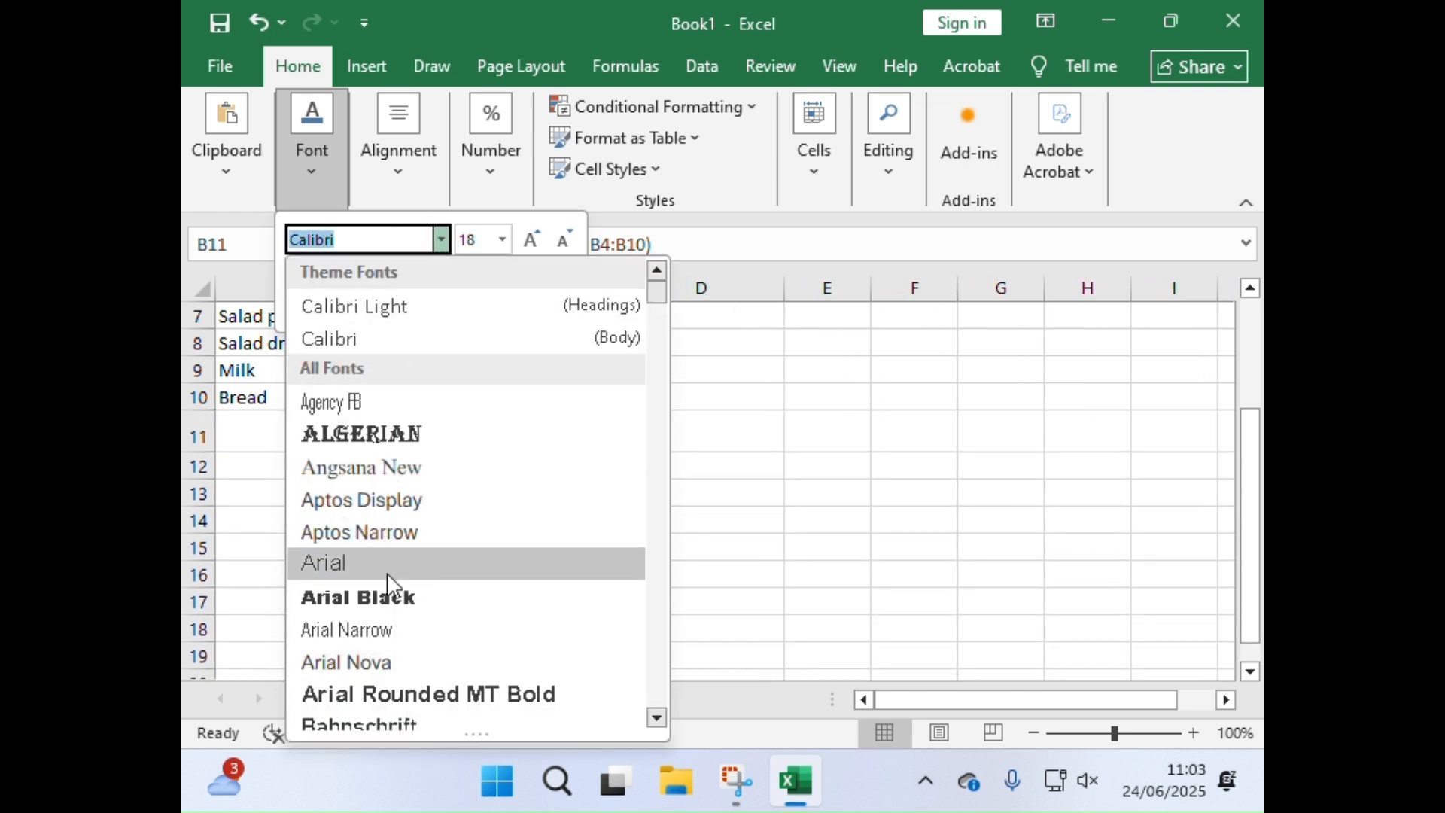
pyautogui.click(393, 602)
pyautogui.click(569, 543)
pyautogui.click(571, 543)
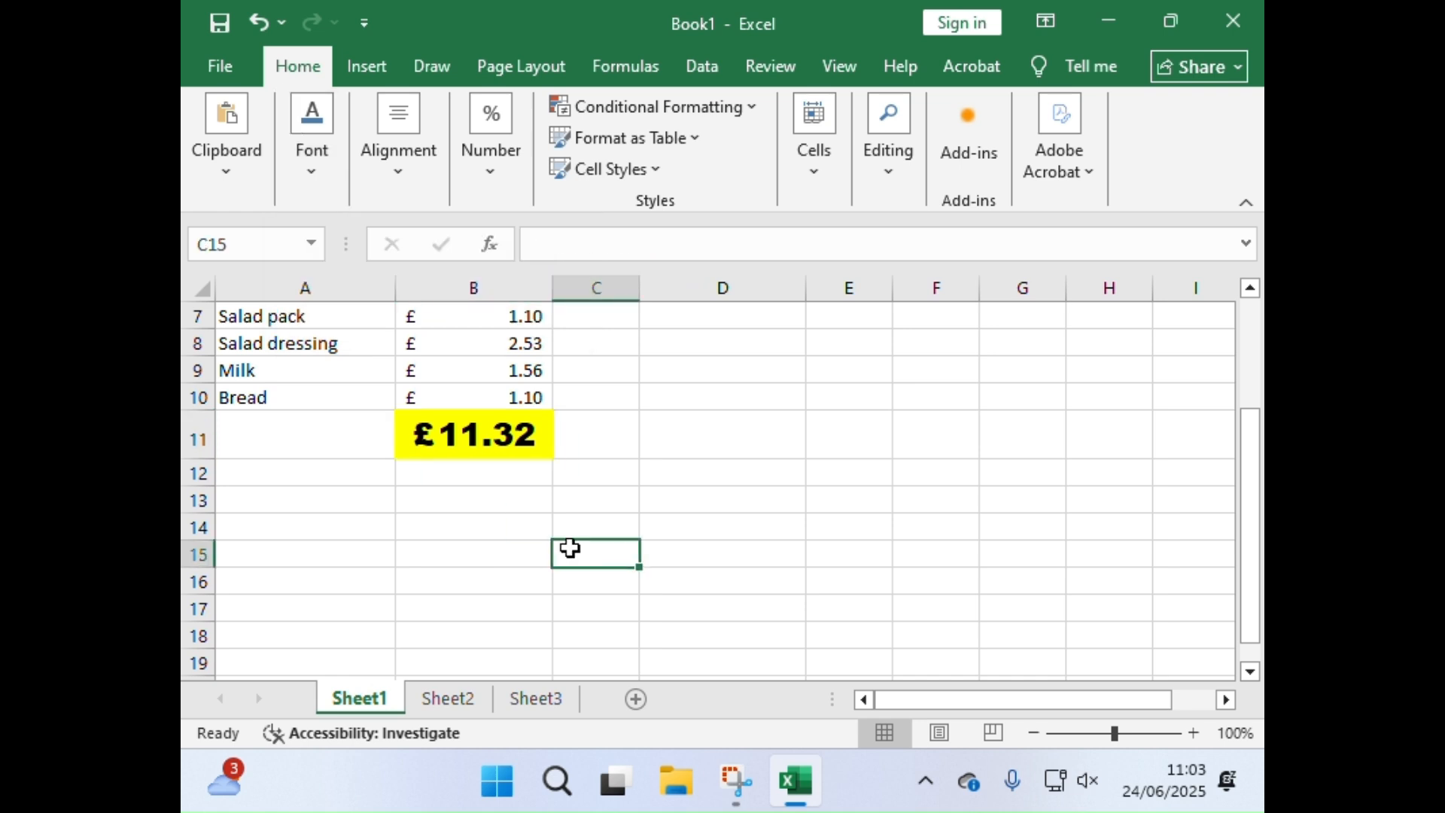
pyautogui.scroll(2, 573, 539)
pyautogui.scroll(-1, 574, 537)
pyautogui.scroll(1, 575, 535)
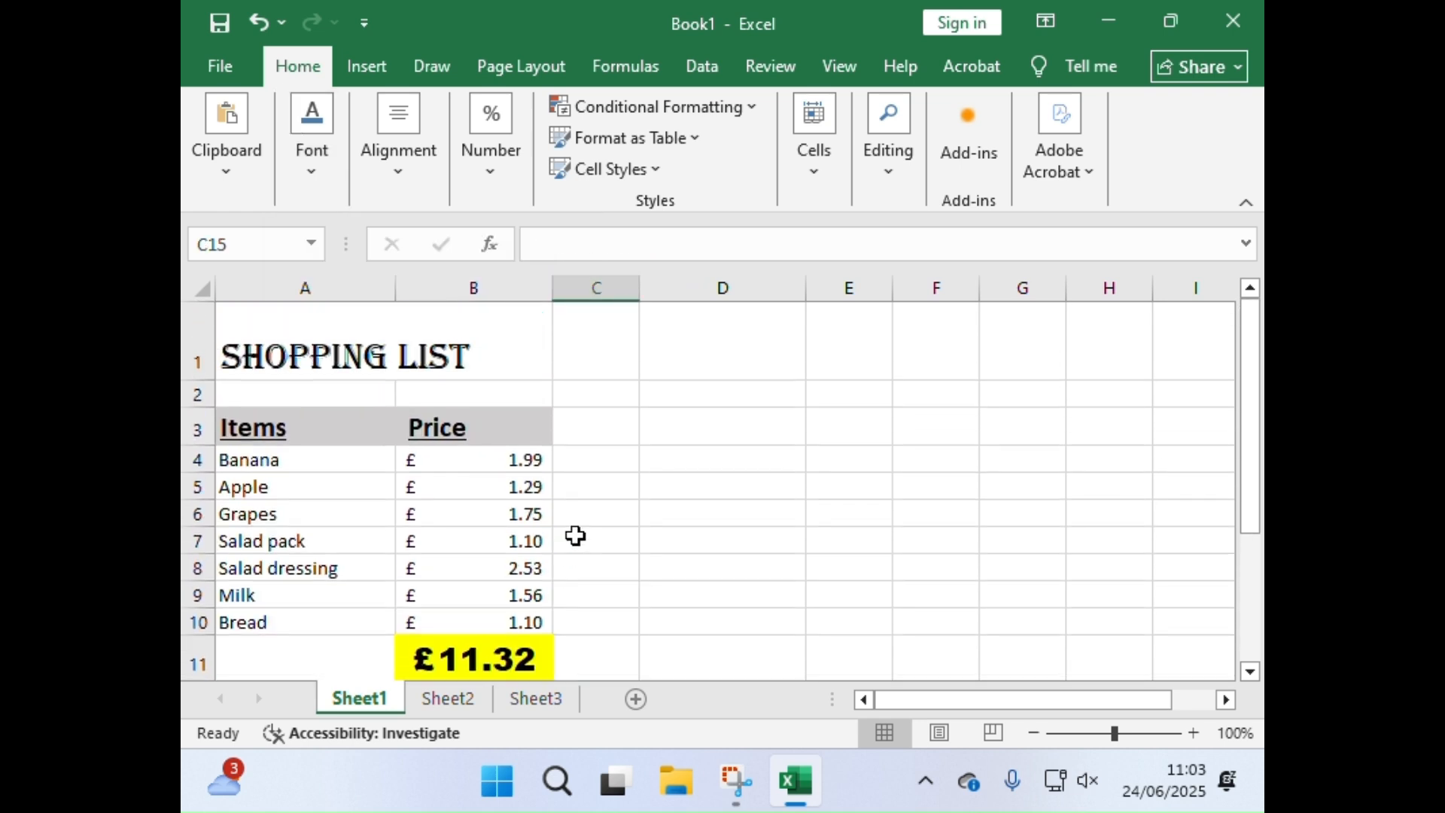
pyautogui.scroll(-1, 532, 526)
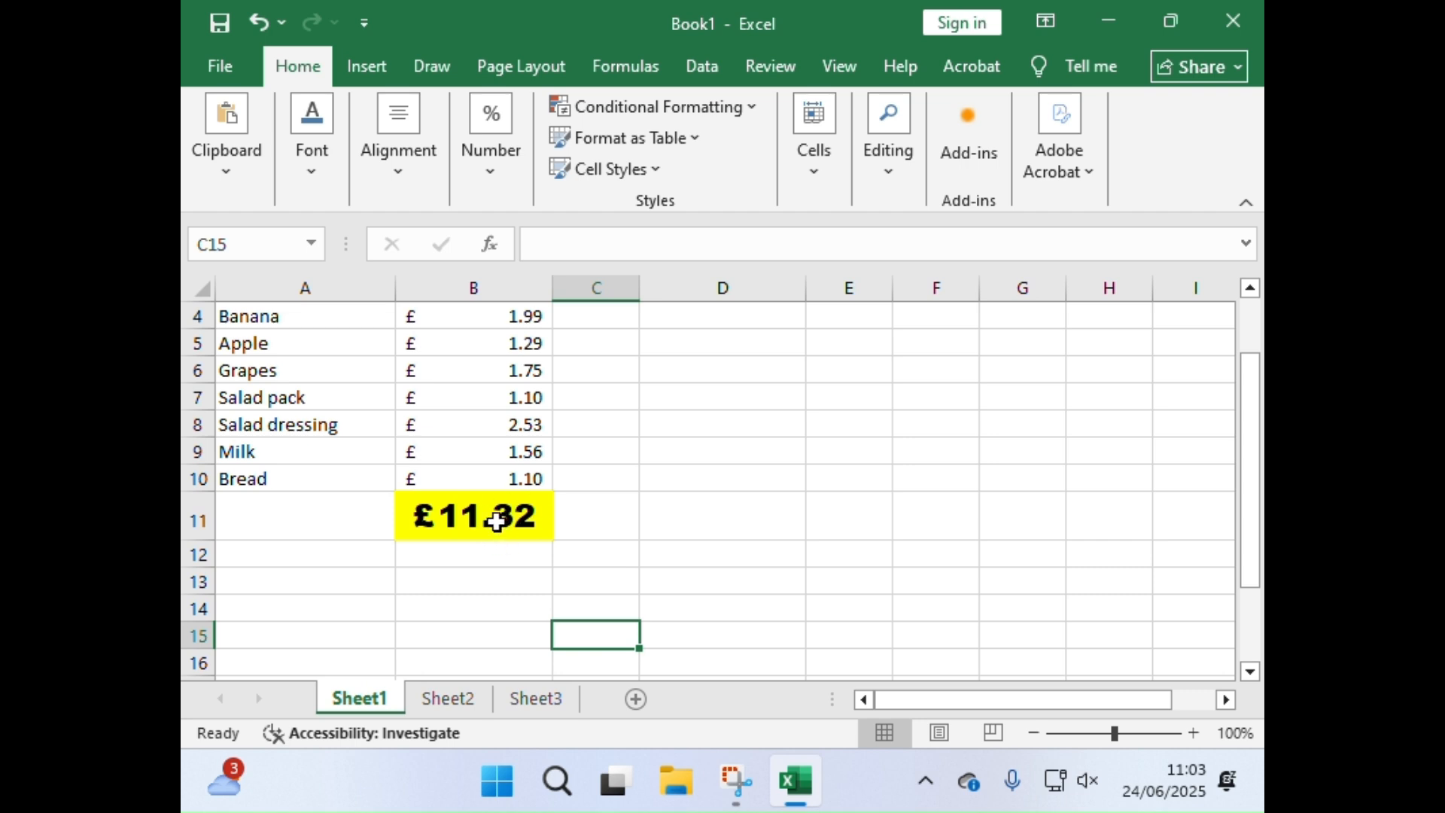
# Step: Change the Grapes price in B6 to 4.76 so that the total in B11 recalculates
pyautogui.scroll(1, 497, 523)
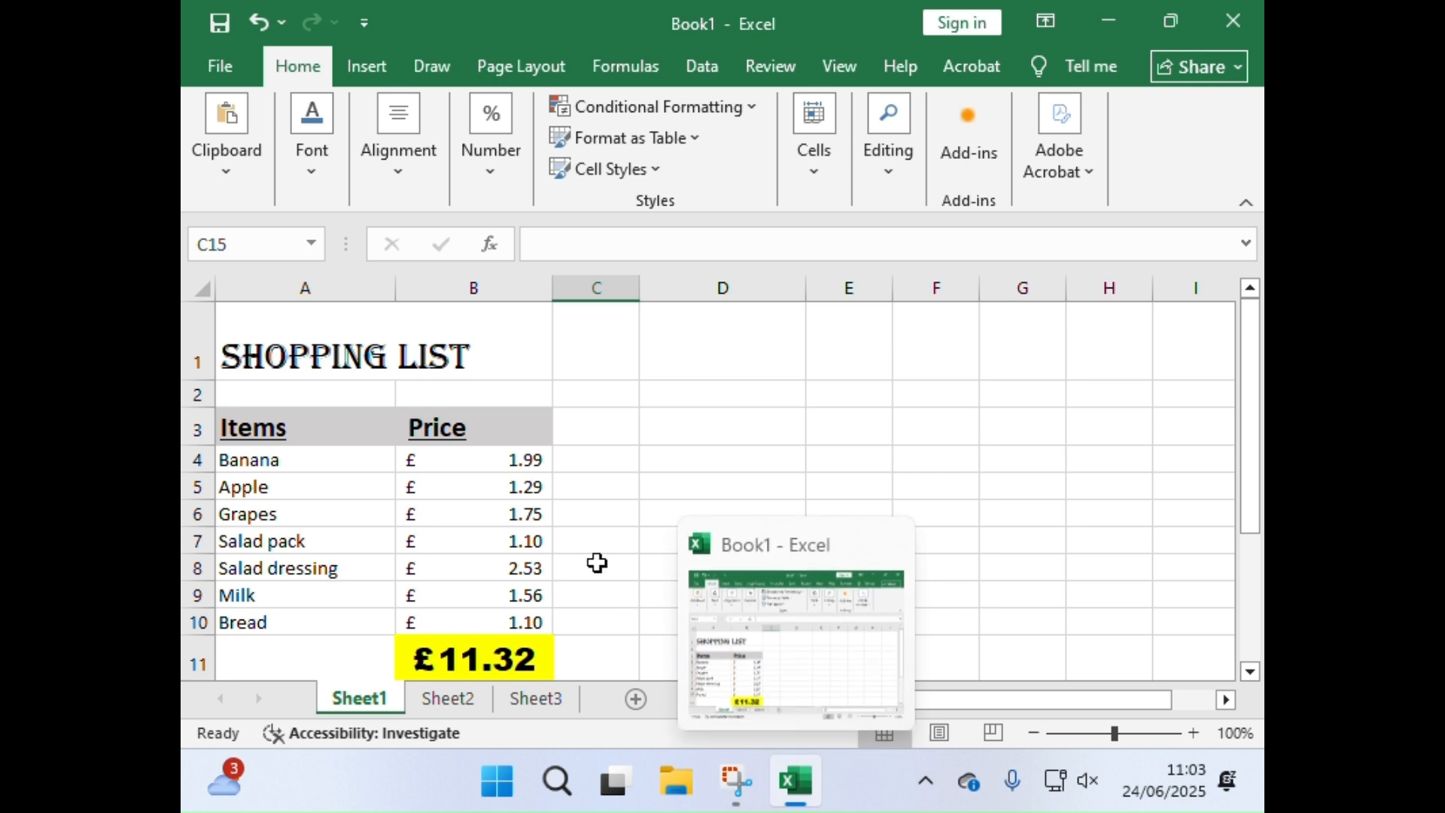
pyautogui.click(512, 512)
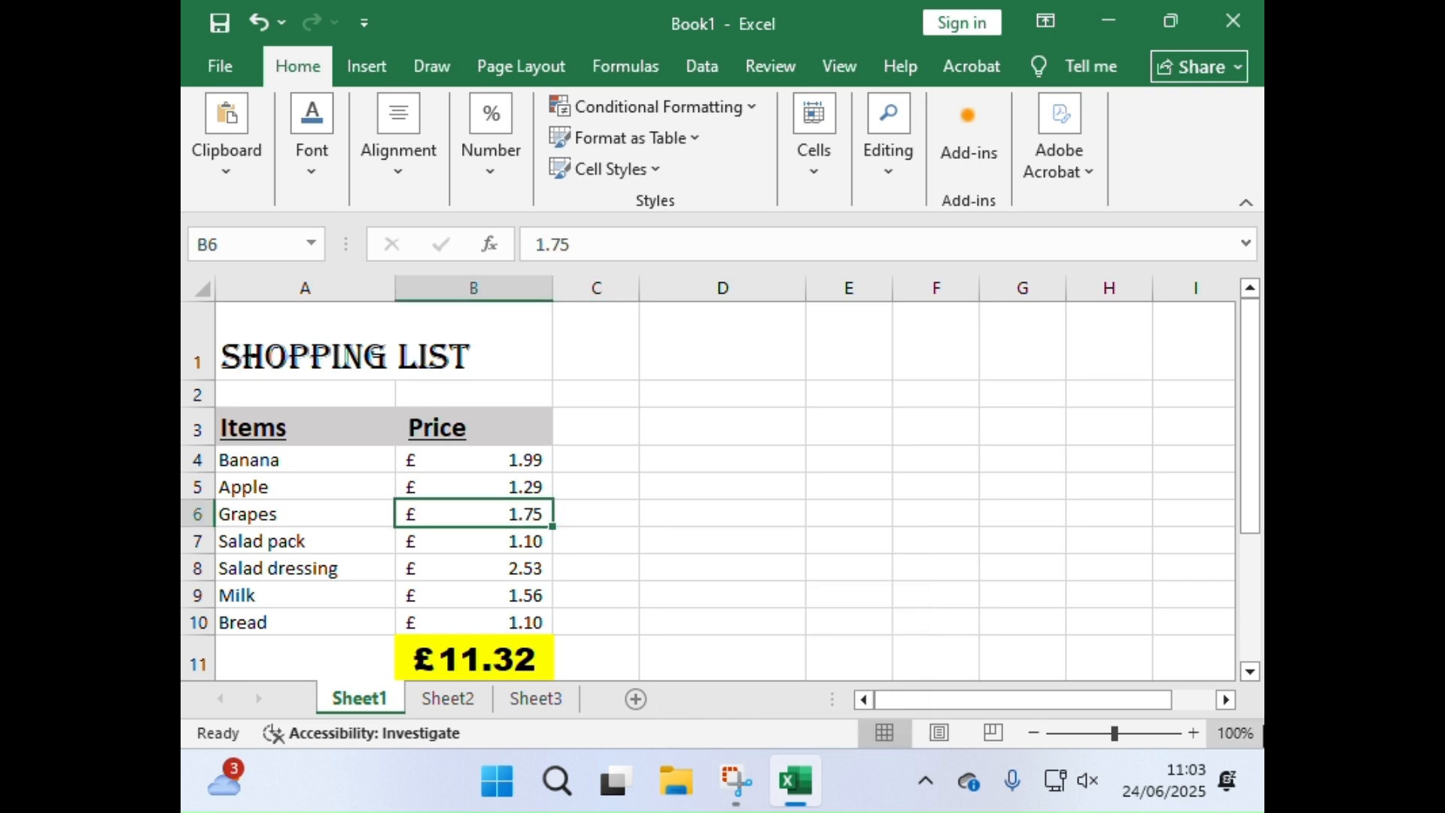
pyautogui.write('4.76')
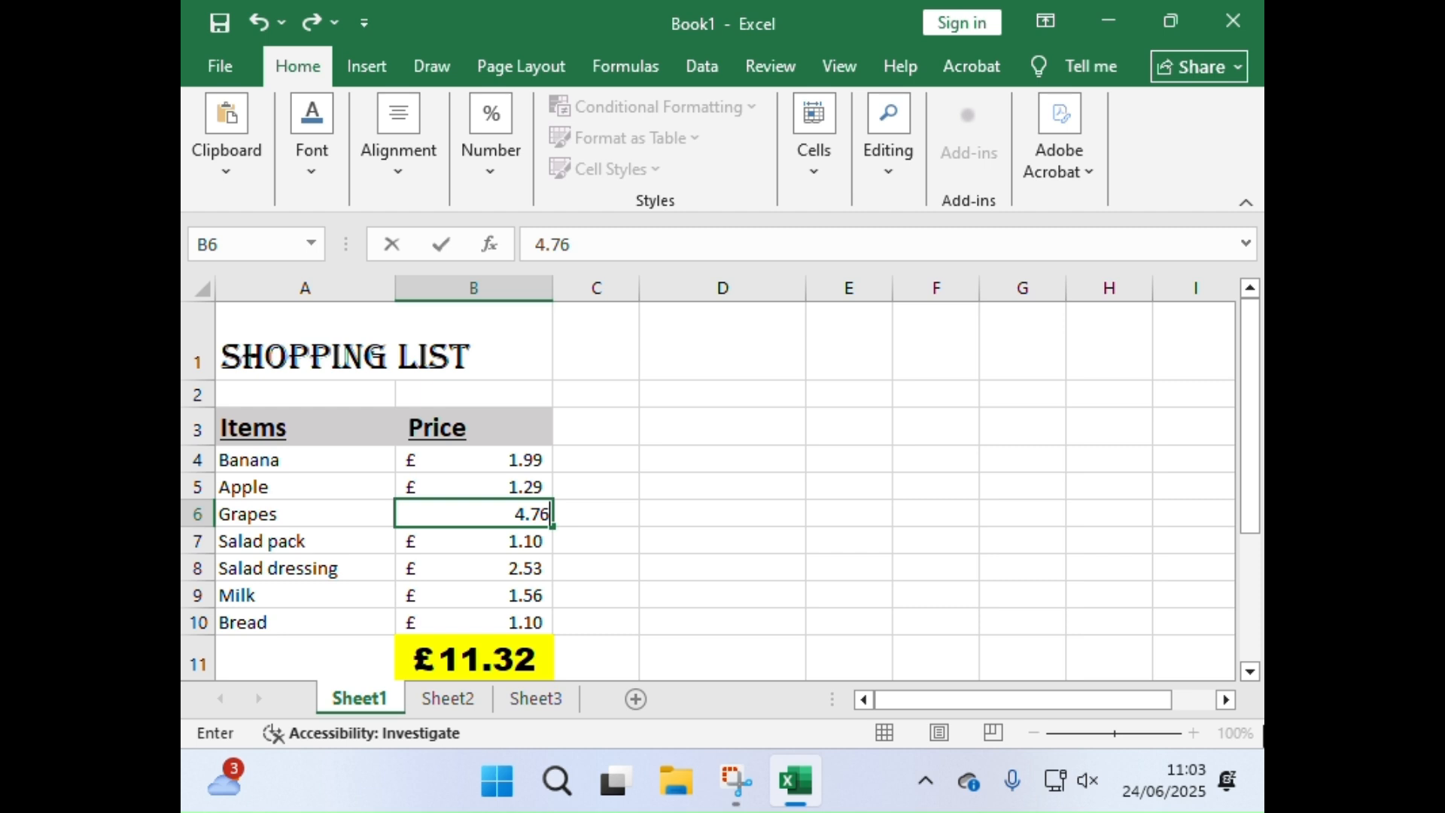
pyautogui.press('Return')
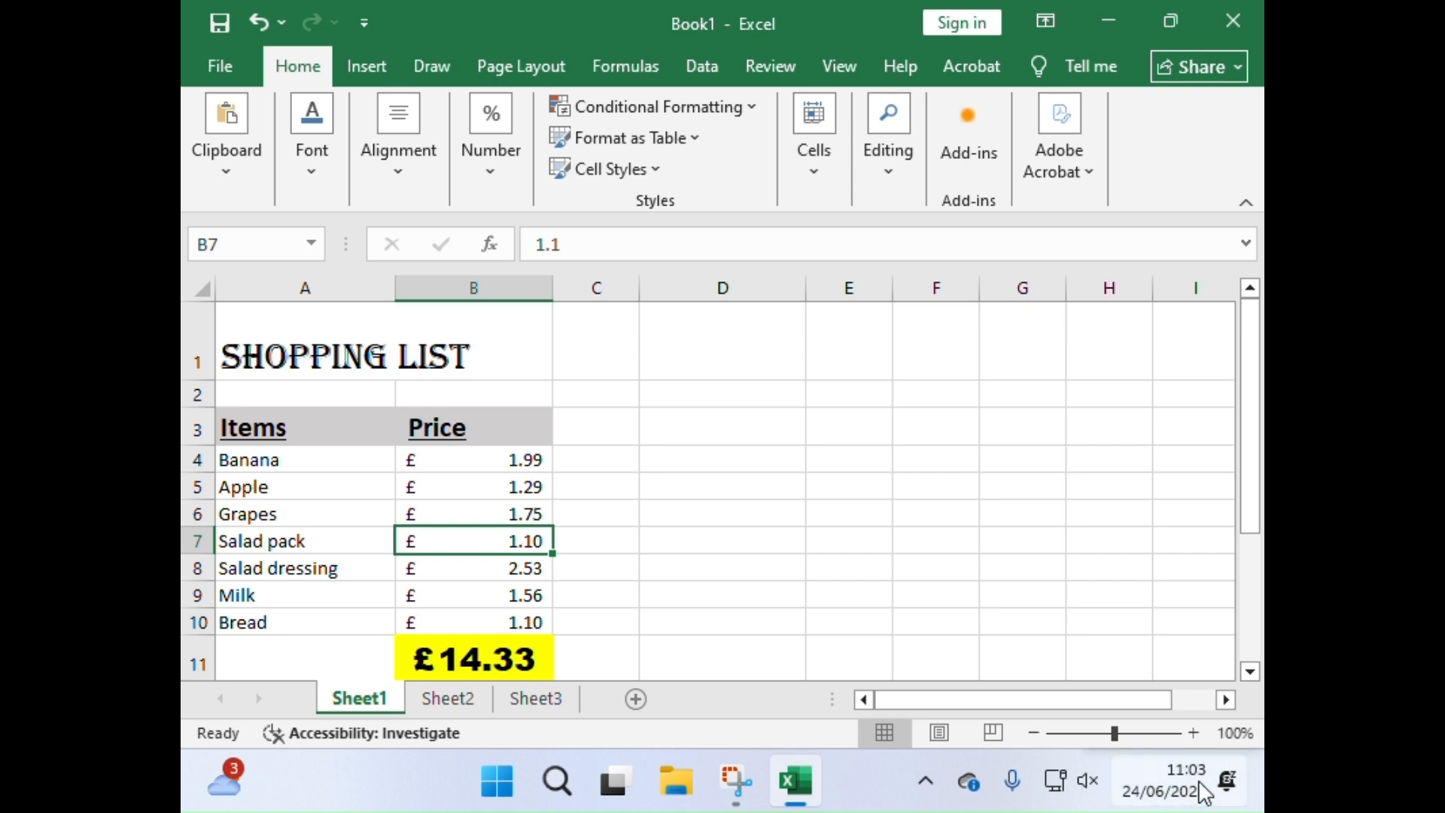
# Step: Undo the last Grapes price change and enter 4.76 in B6 again
pyautogui.hotkey('ctrl', 'z')
pyautogui.click(594, 534)
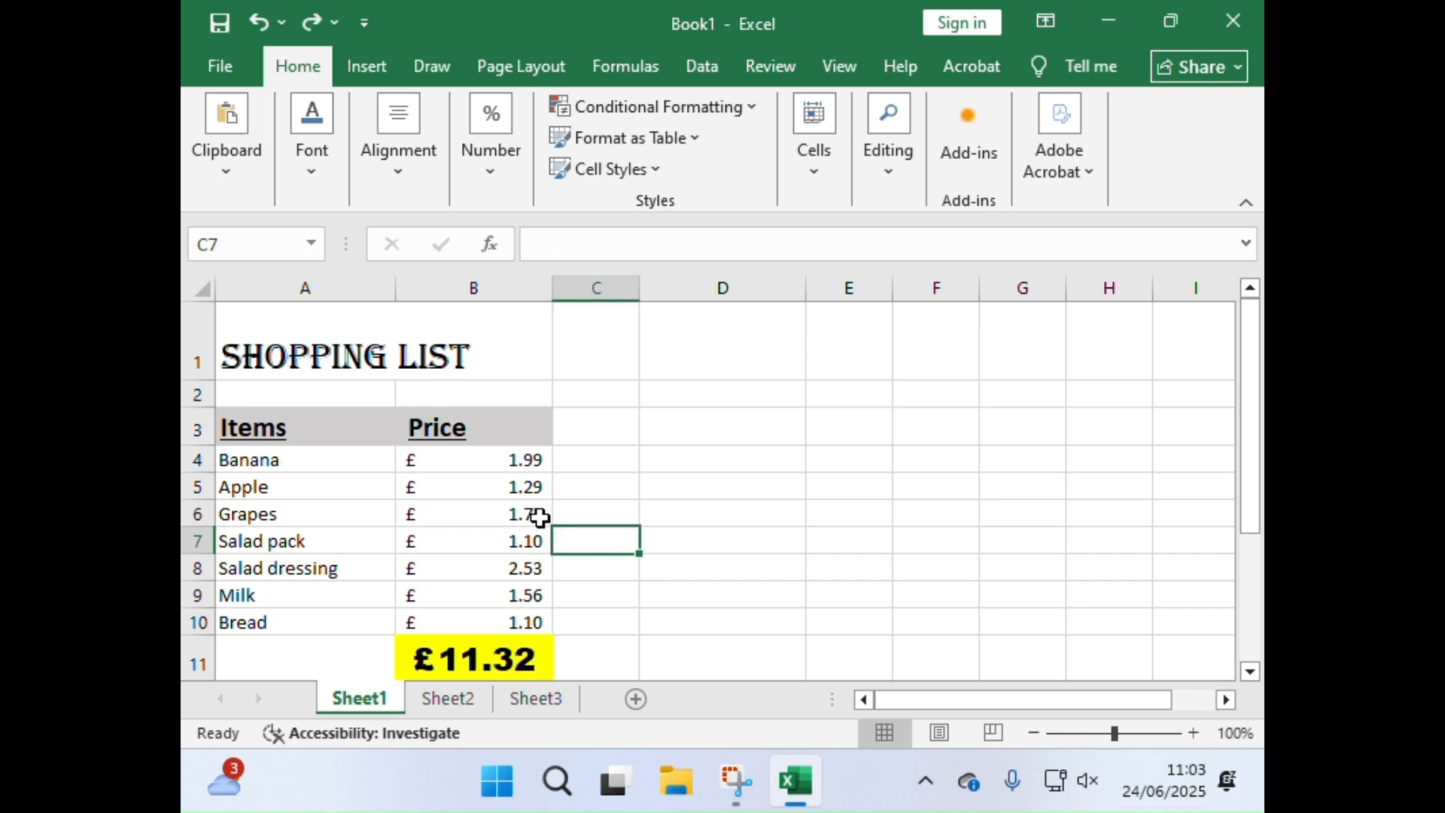
pyautogui.click(499, 509)
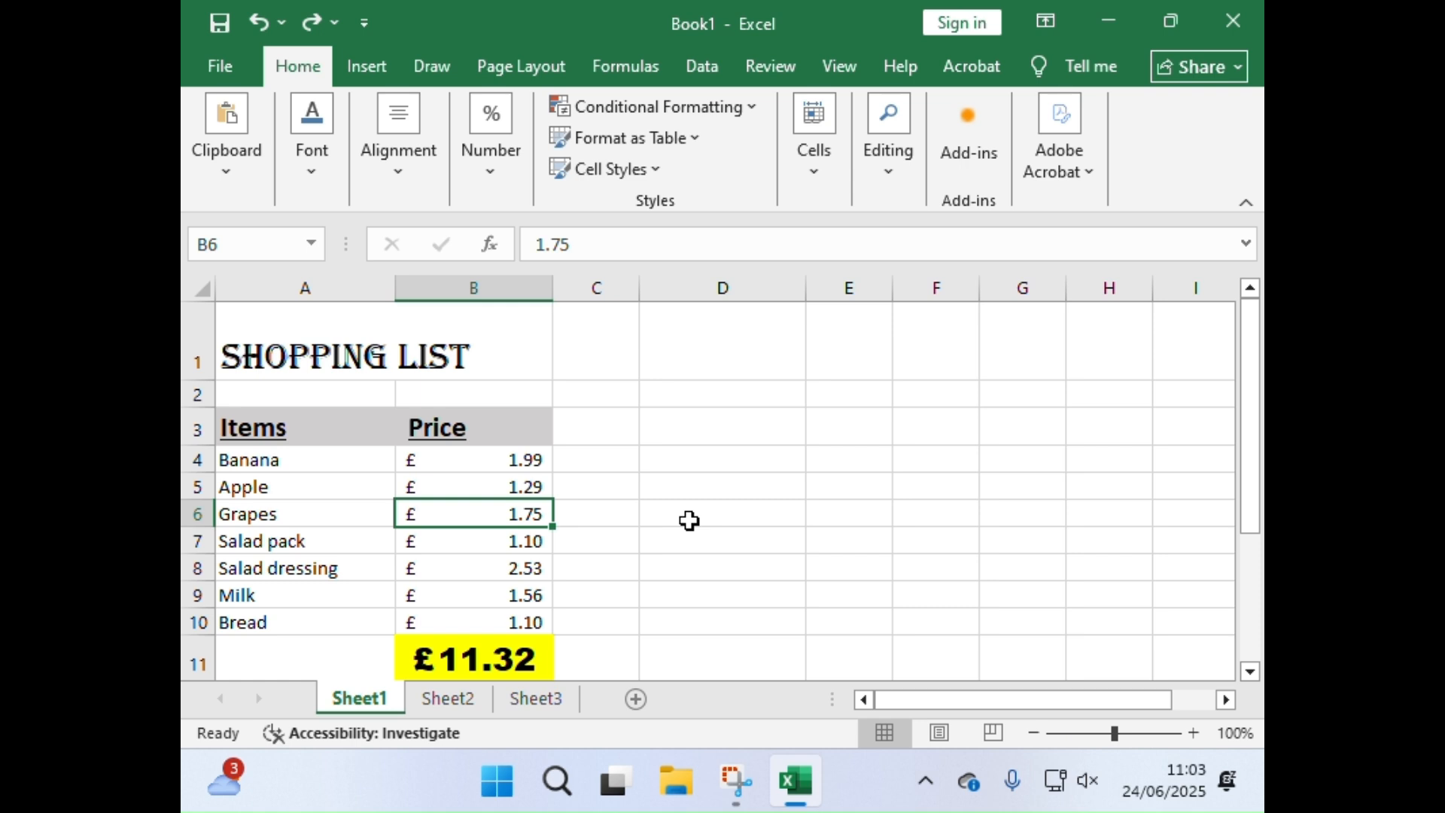
pyautogui.write('4.76')
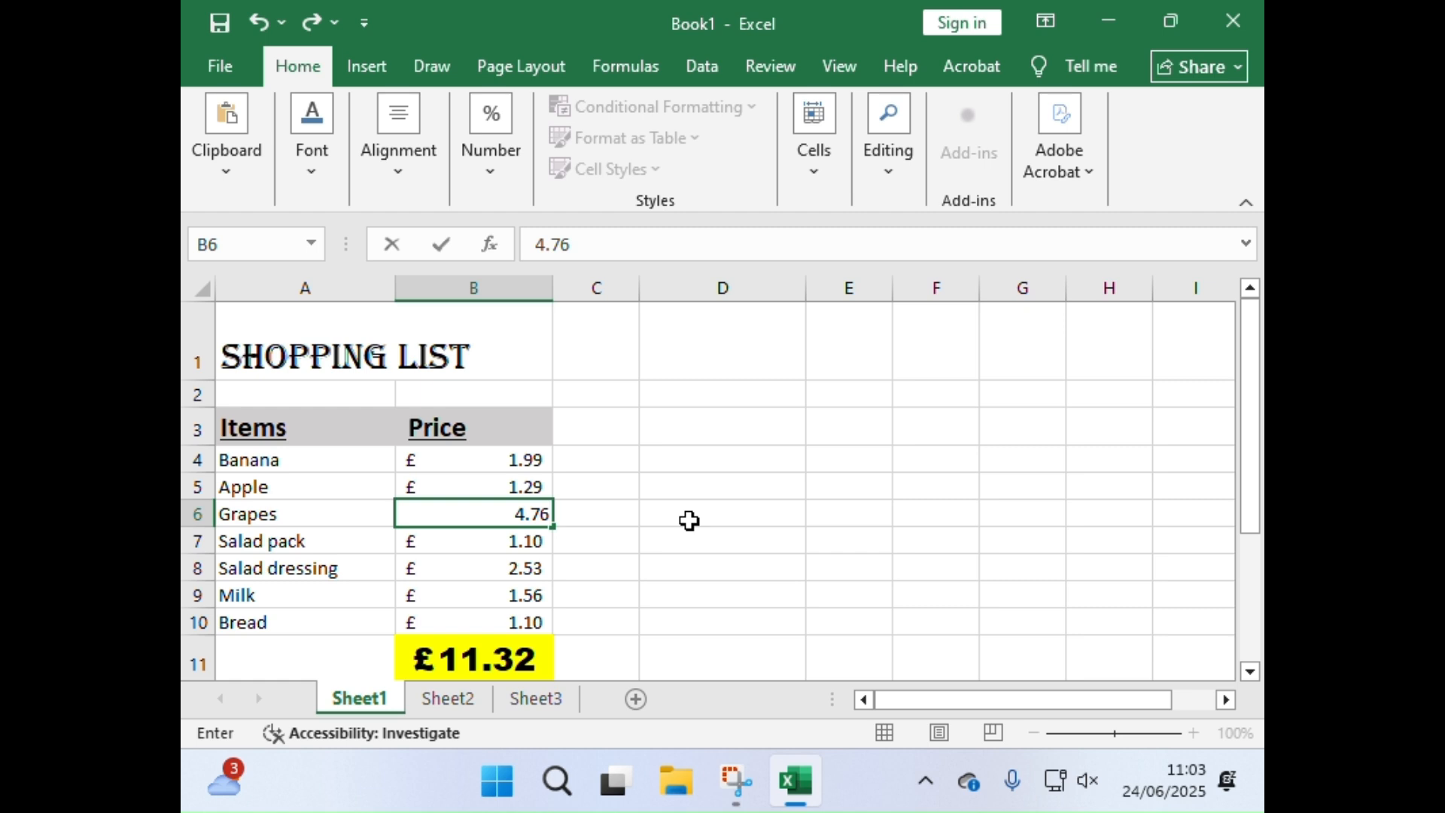
pyautogui.press('Return')
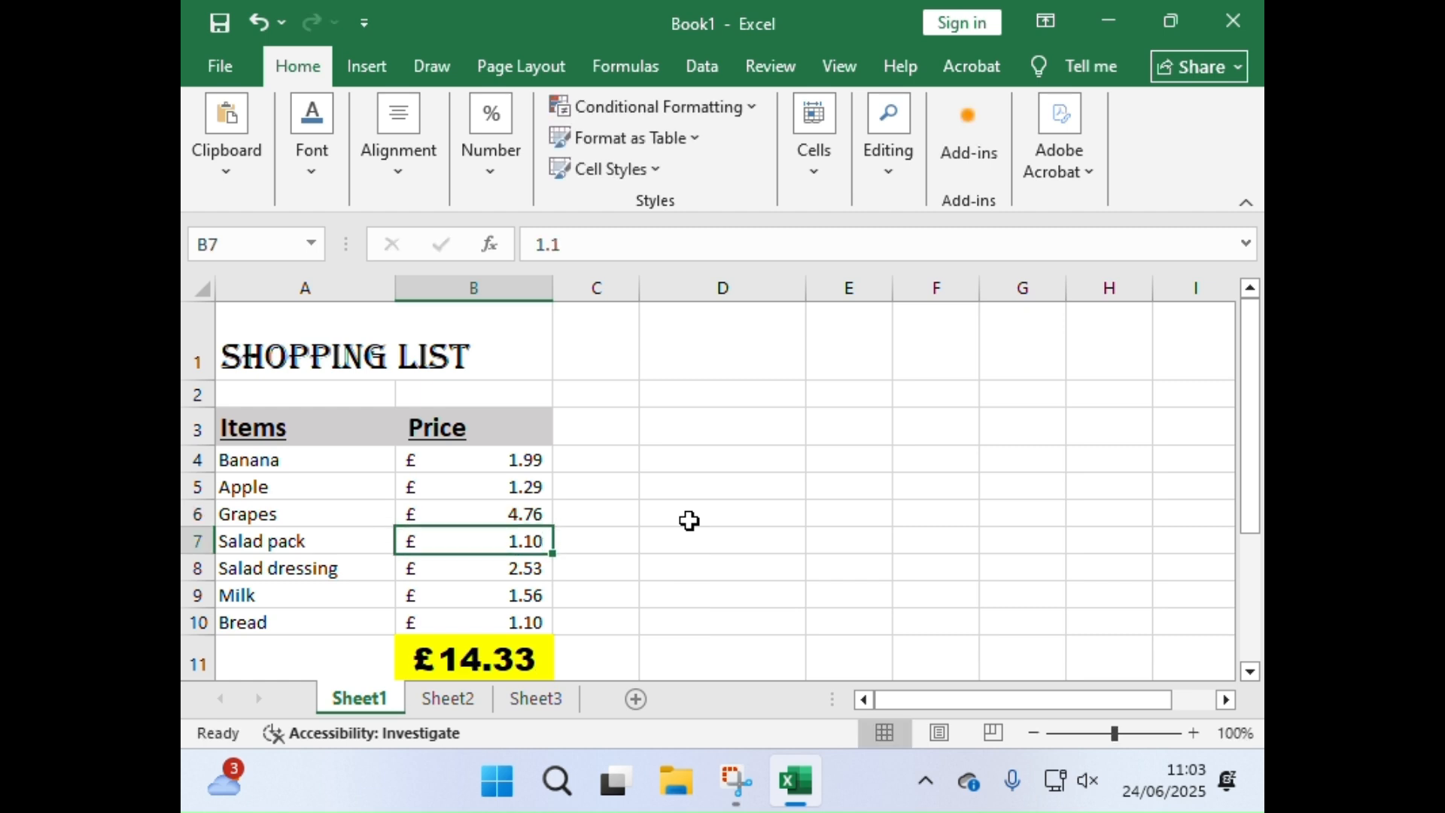
# Step: View Sheet3, return to Sheet1 and inspect the formula of the total in B11
pyautogui.click(499, 691)
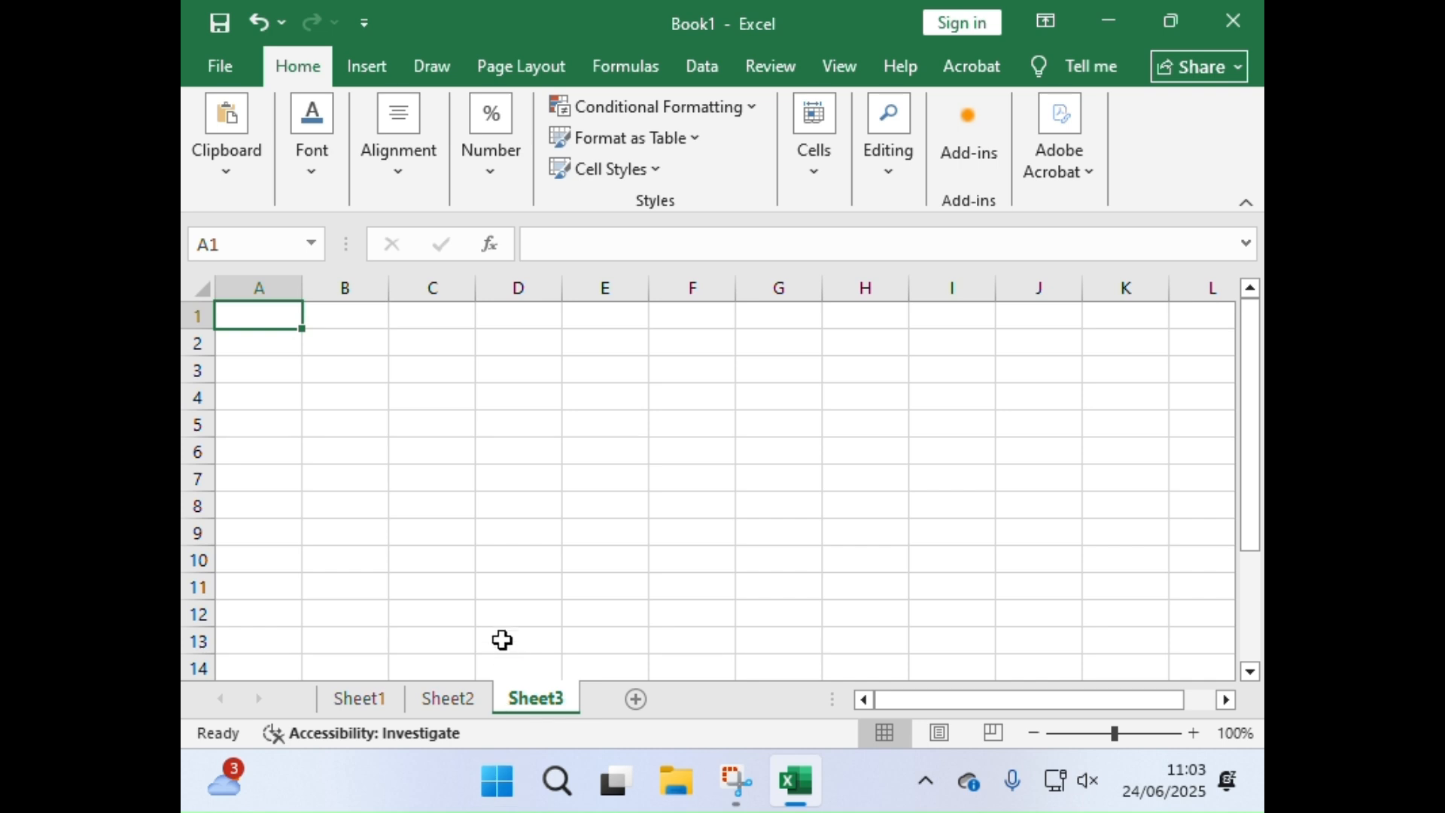
pyautogui.click(348, 696)
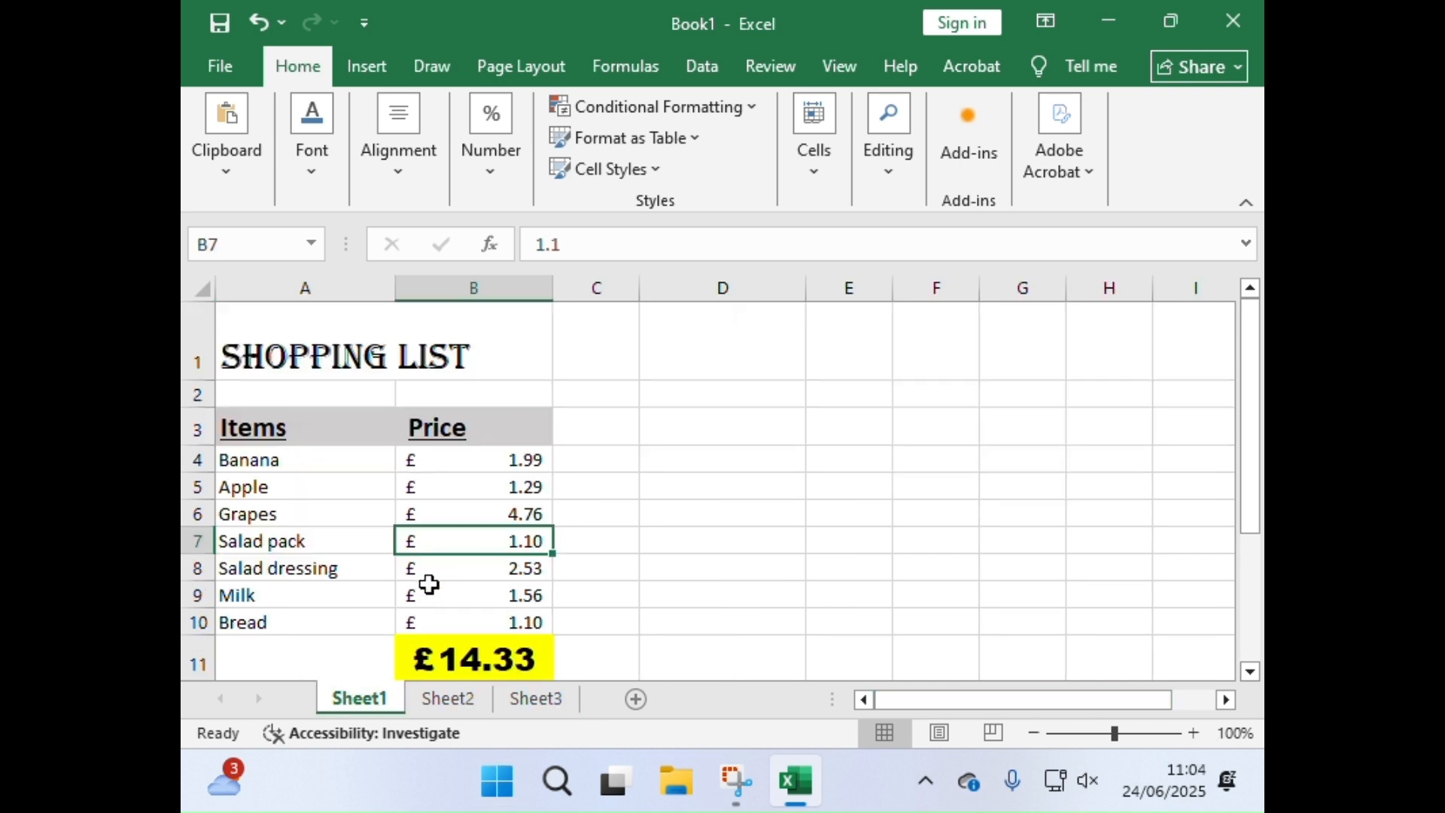
pyautogui.click(449, 641)
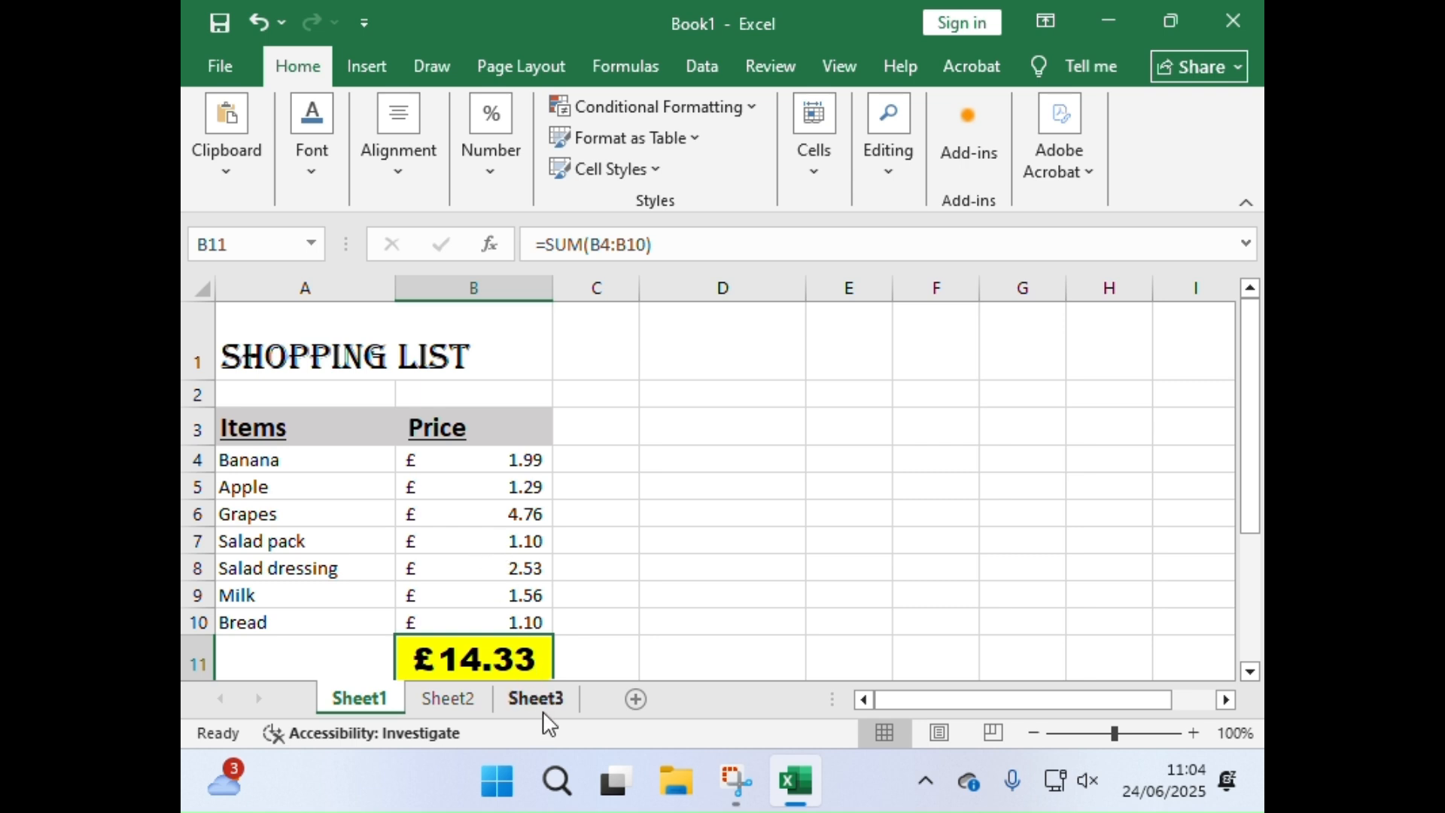
# Step: Change the Banana price in B4 to 2.39 and the Bread price in B10 to 2.30
pyautogui.click(500, 456)
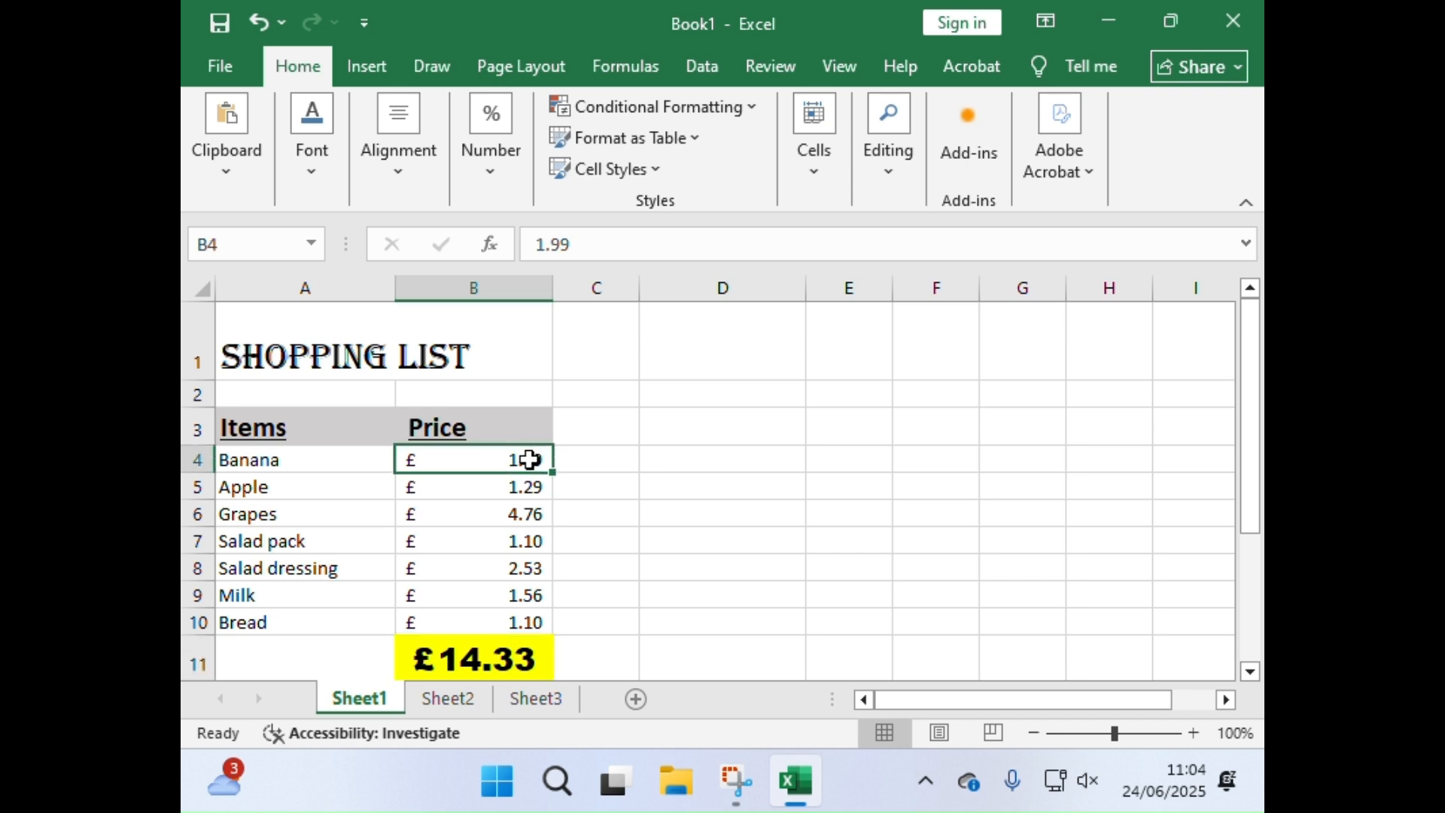
pyautogui.write('2.39')
pyautogui.press('Return')
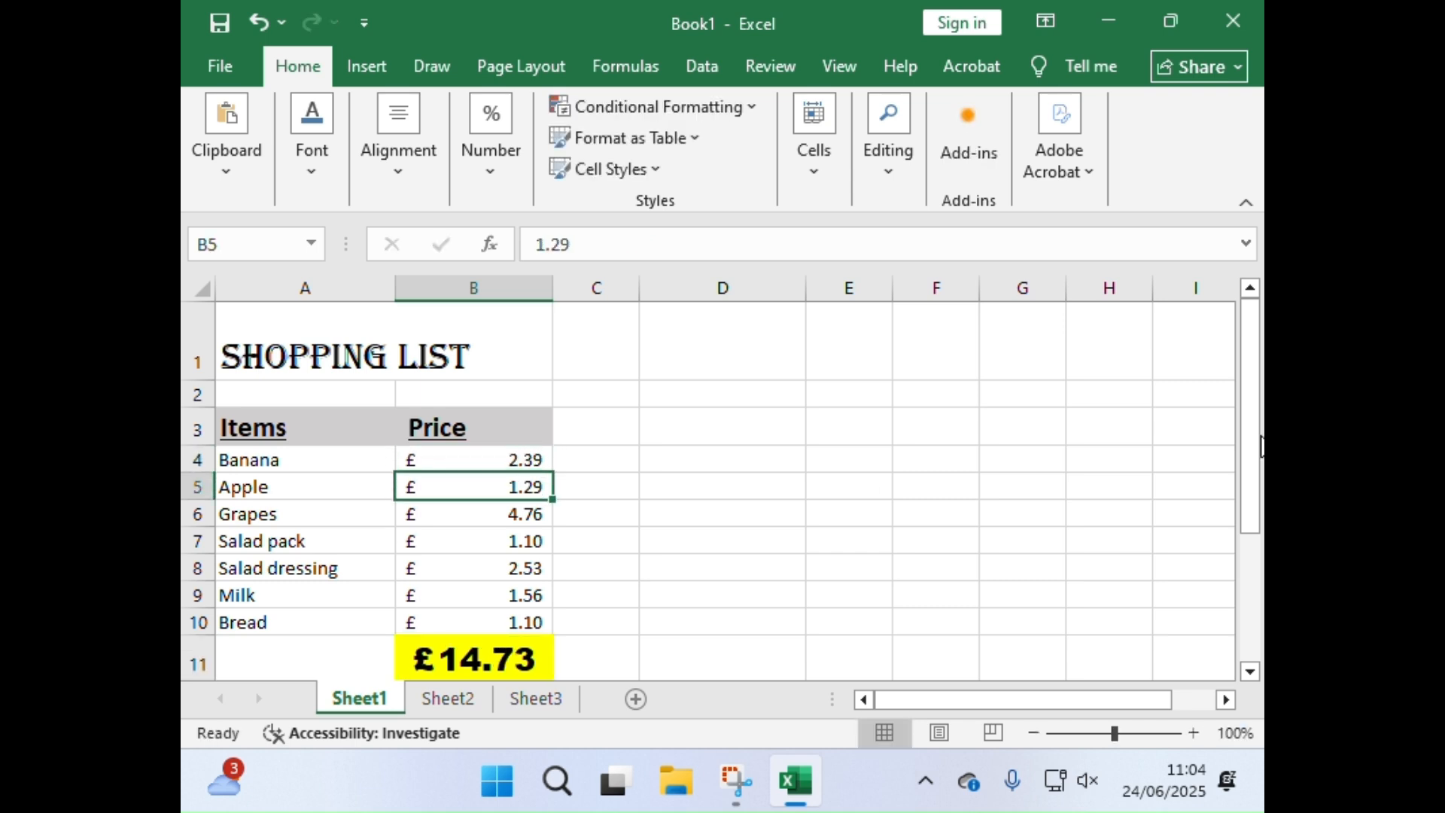
pyautogui.click(538, 622)
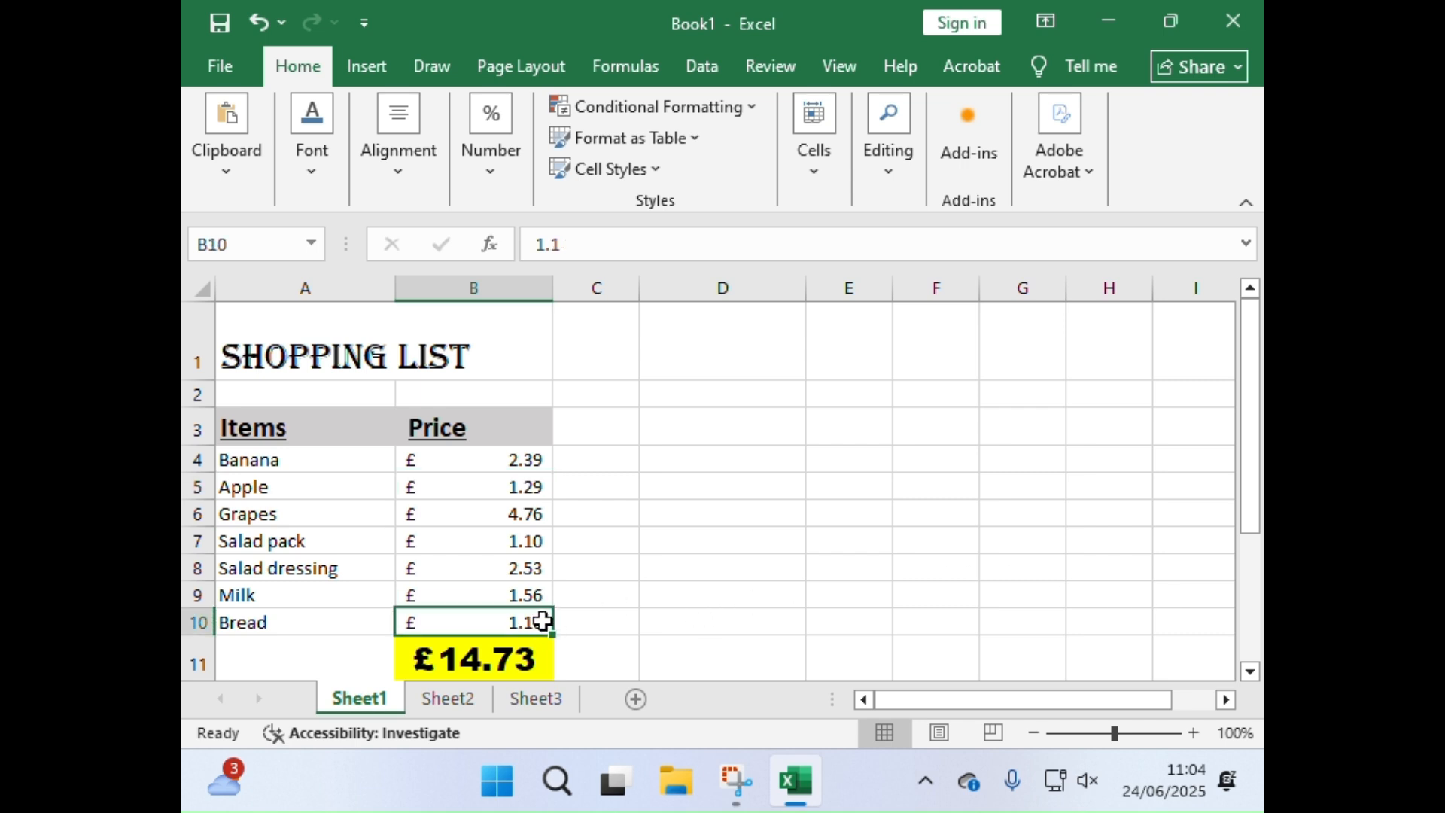
pyautogui.write('2.30')
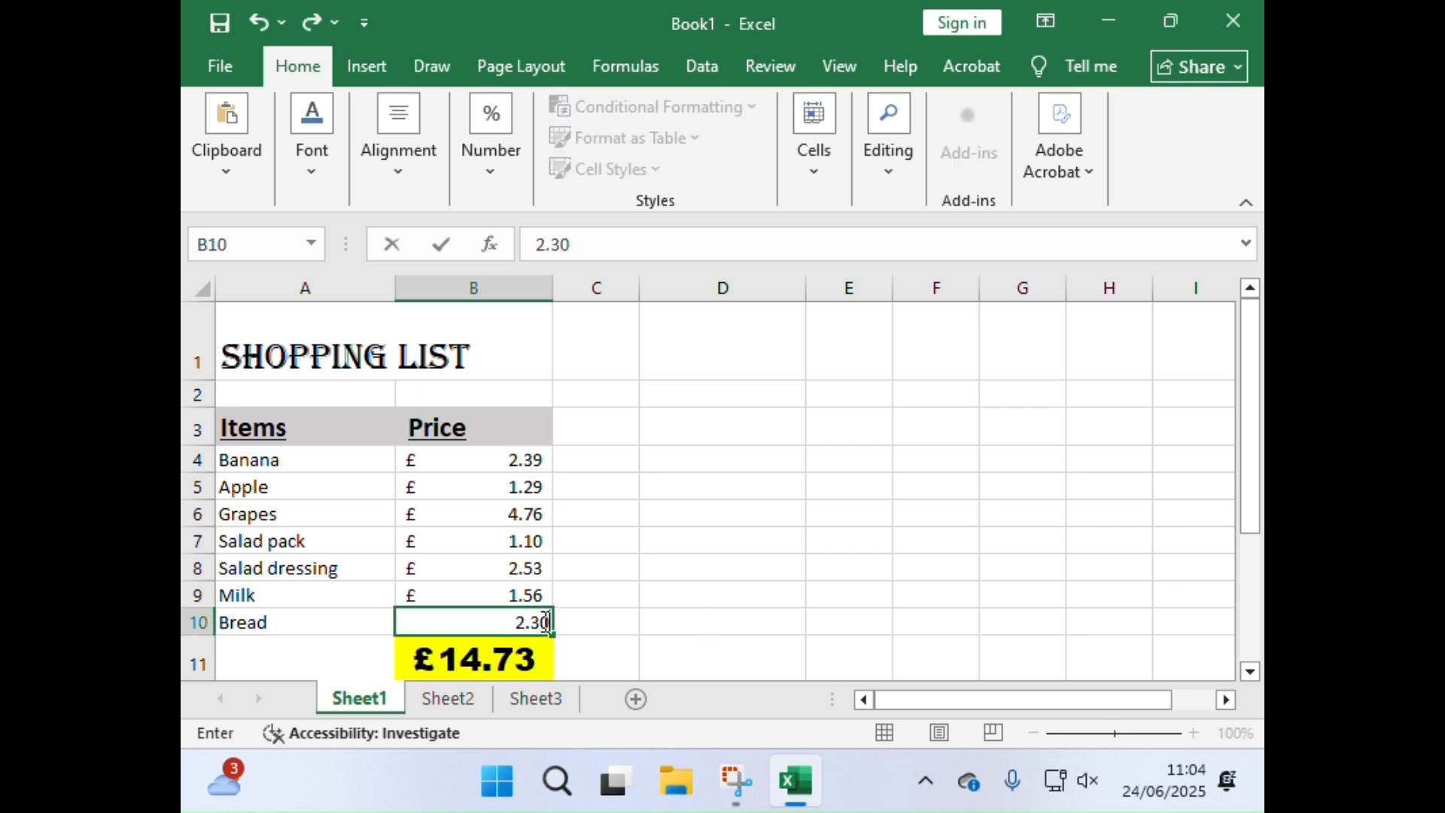
pyautogui.press('Return')
pyautogui.scroll(1, 542, 621)
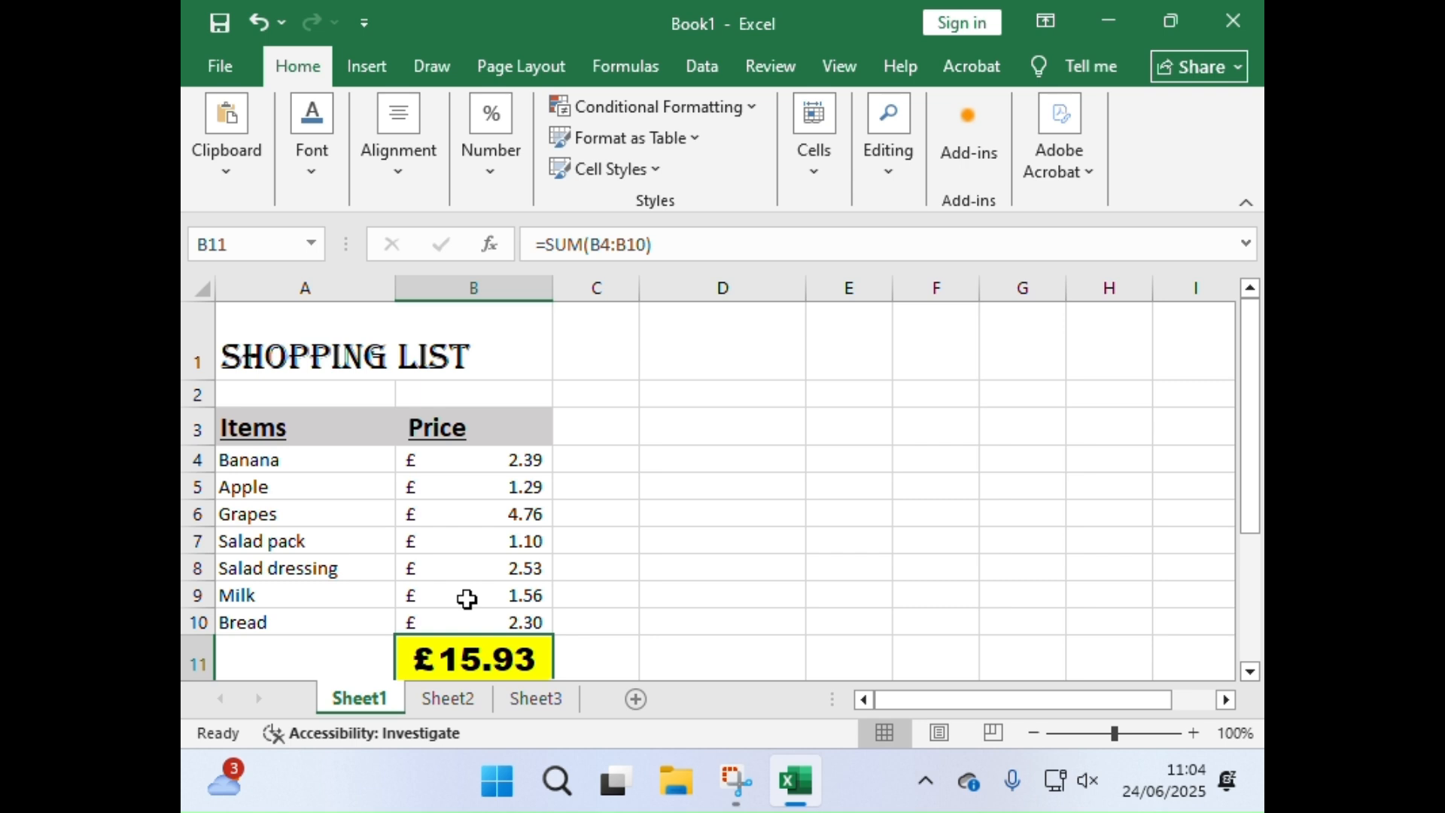
# Step: Replace Milk in A9 with Tea and set its price in B9 to 4.79
pyautogui.click(325, 600)
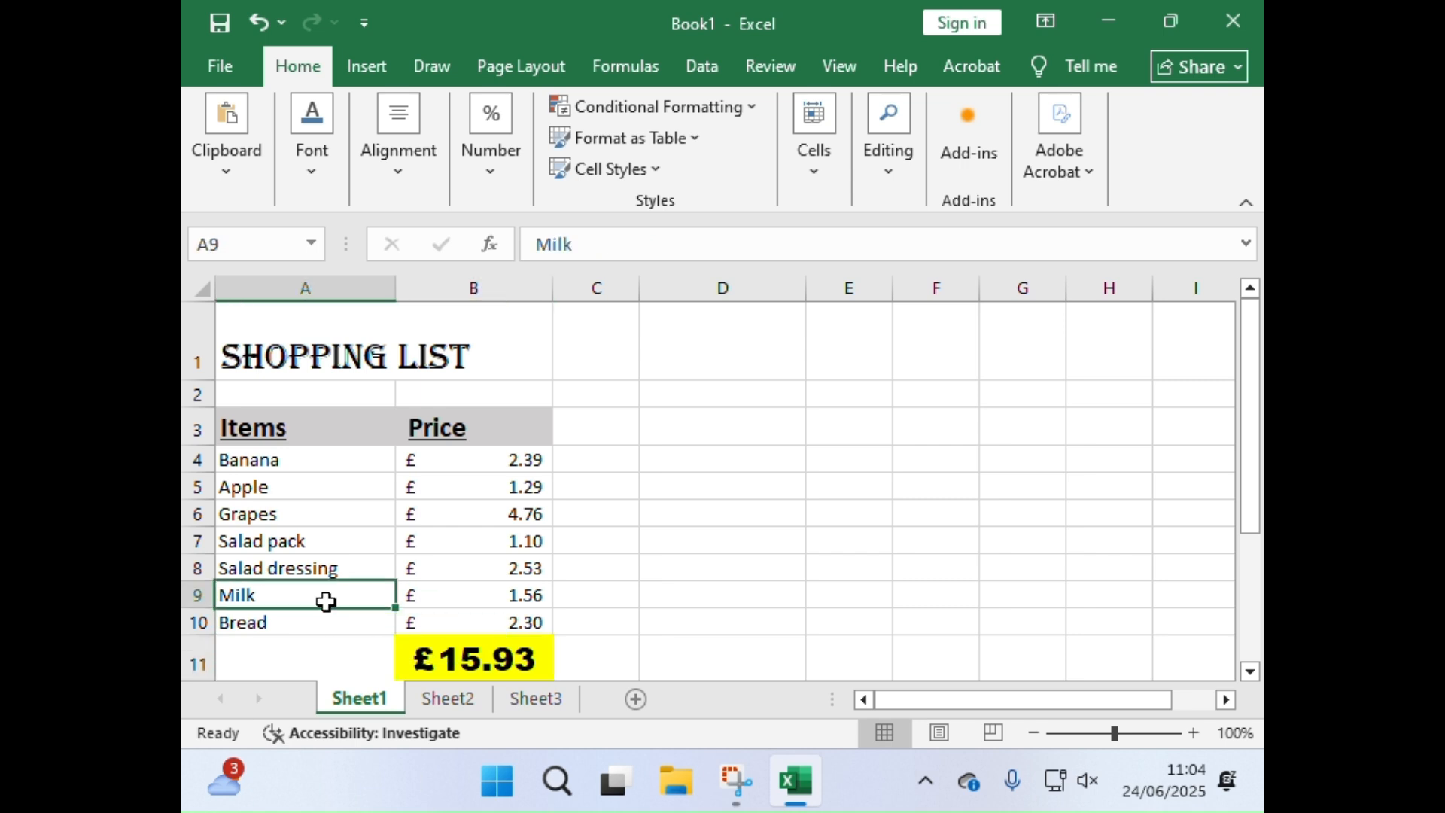
pyautogui.write('Tea')
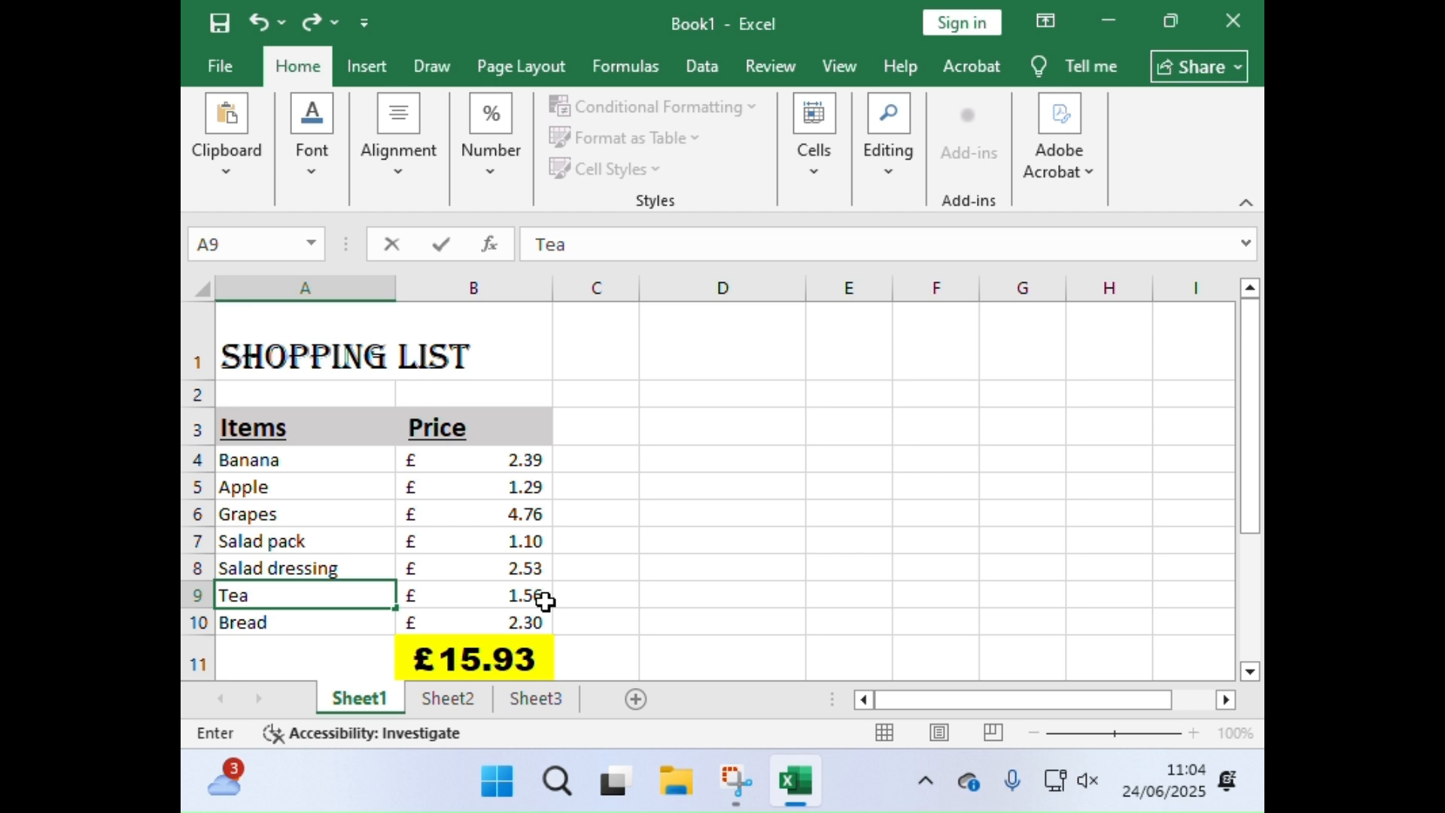
pyautogui.click(545, 600)
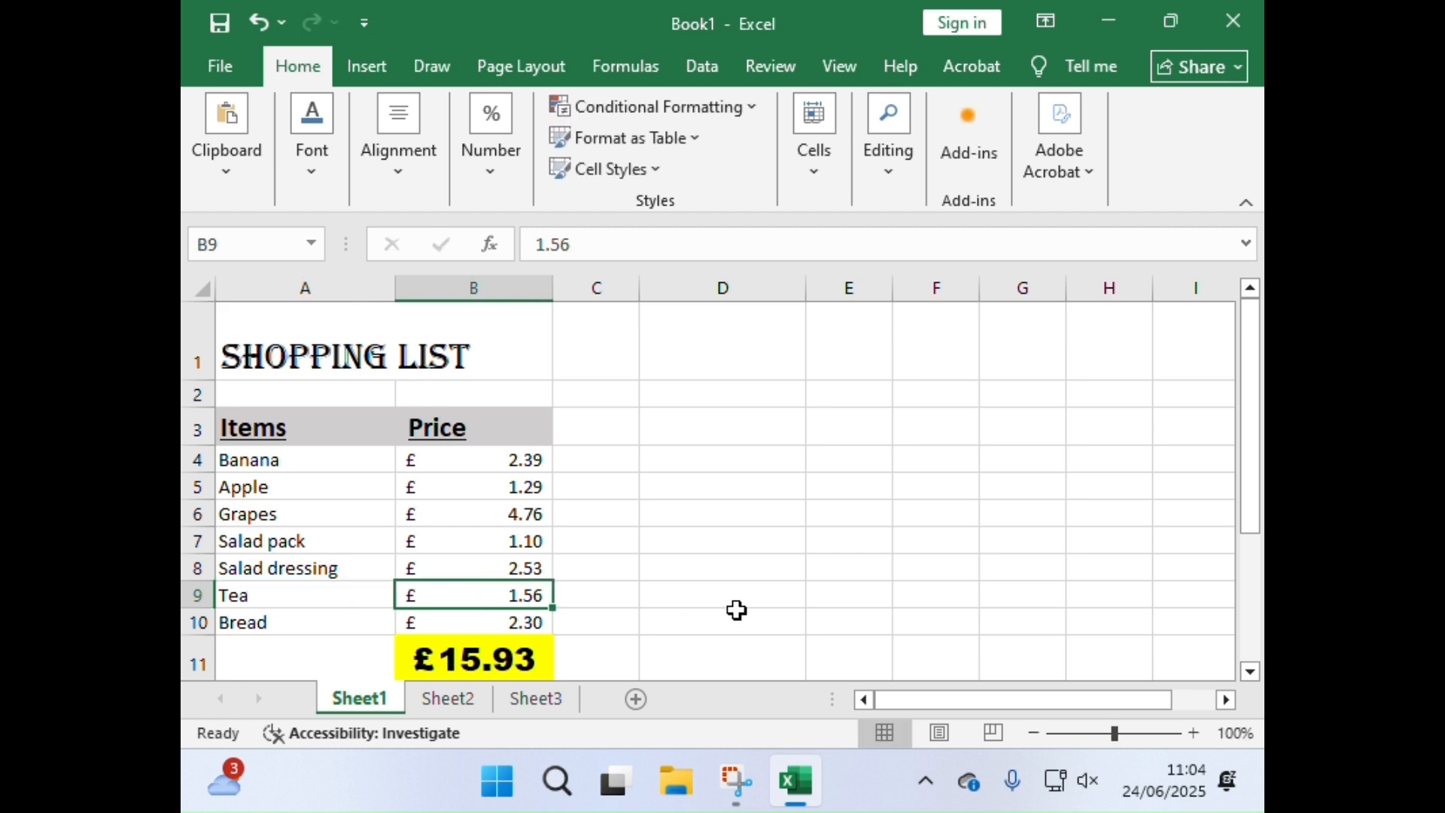
pyautogui.write('4.79')
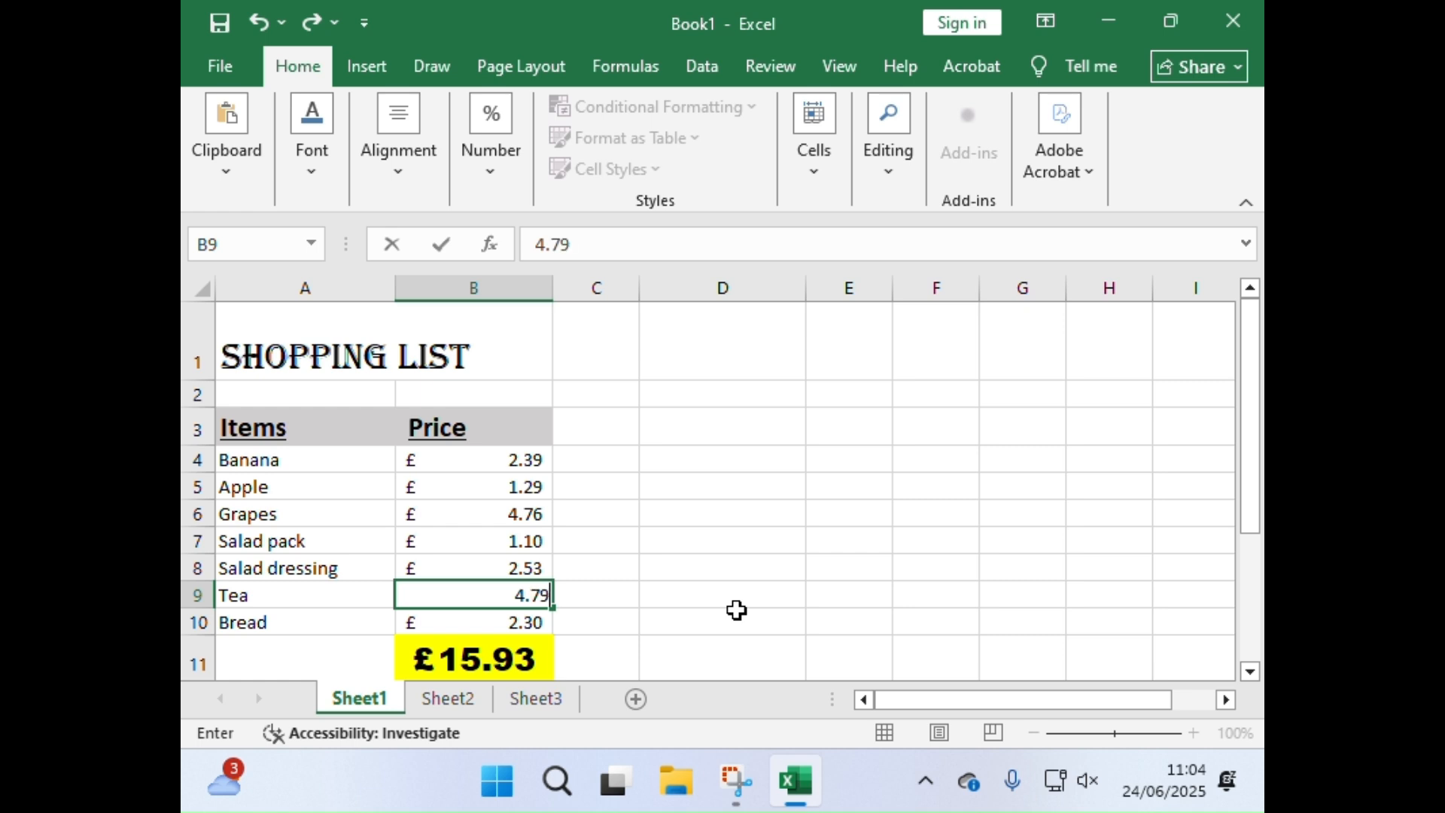
pyautogui.press('Return')
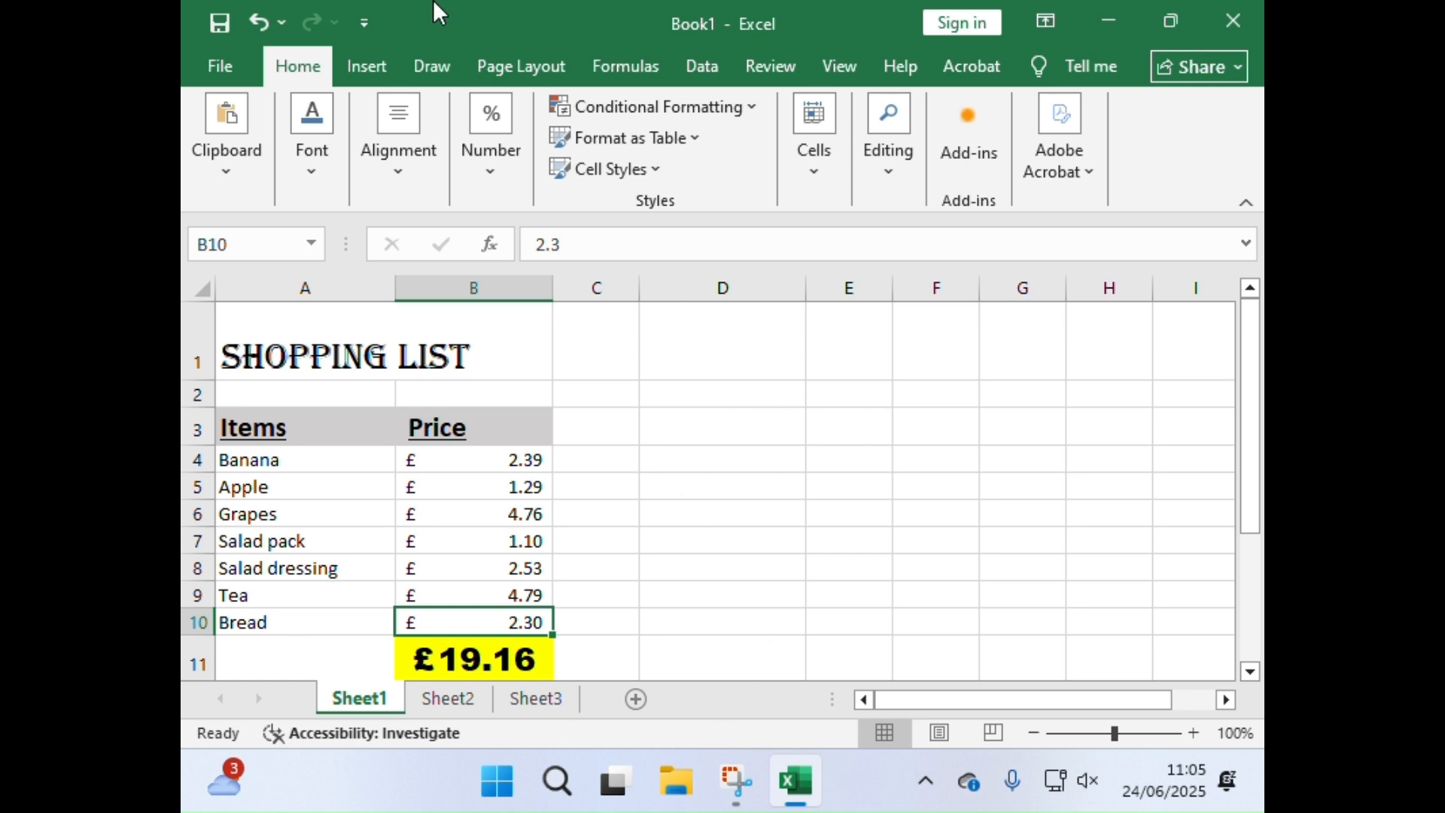
# Step: Delete the empty row 2 between the Shopping List title and the headings
pyautogui.press('super+shift+s')
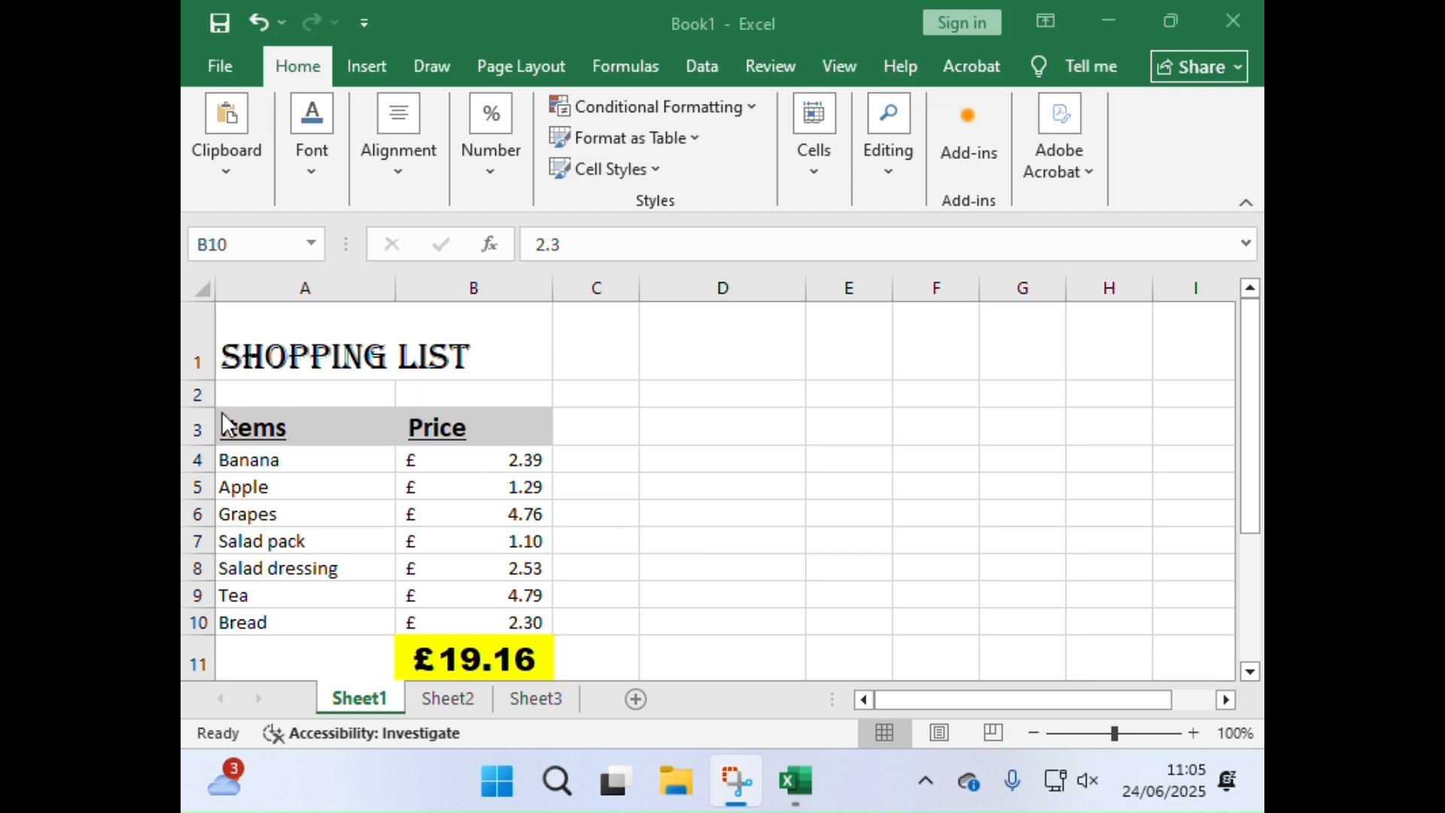
pyautogui.rightClick(189, 394)
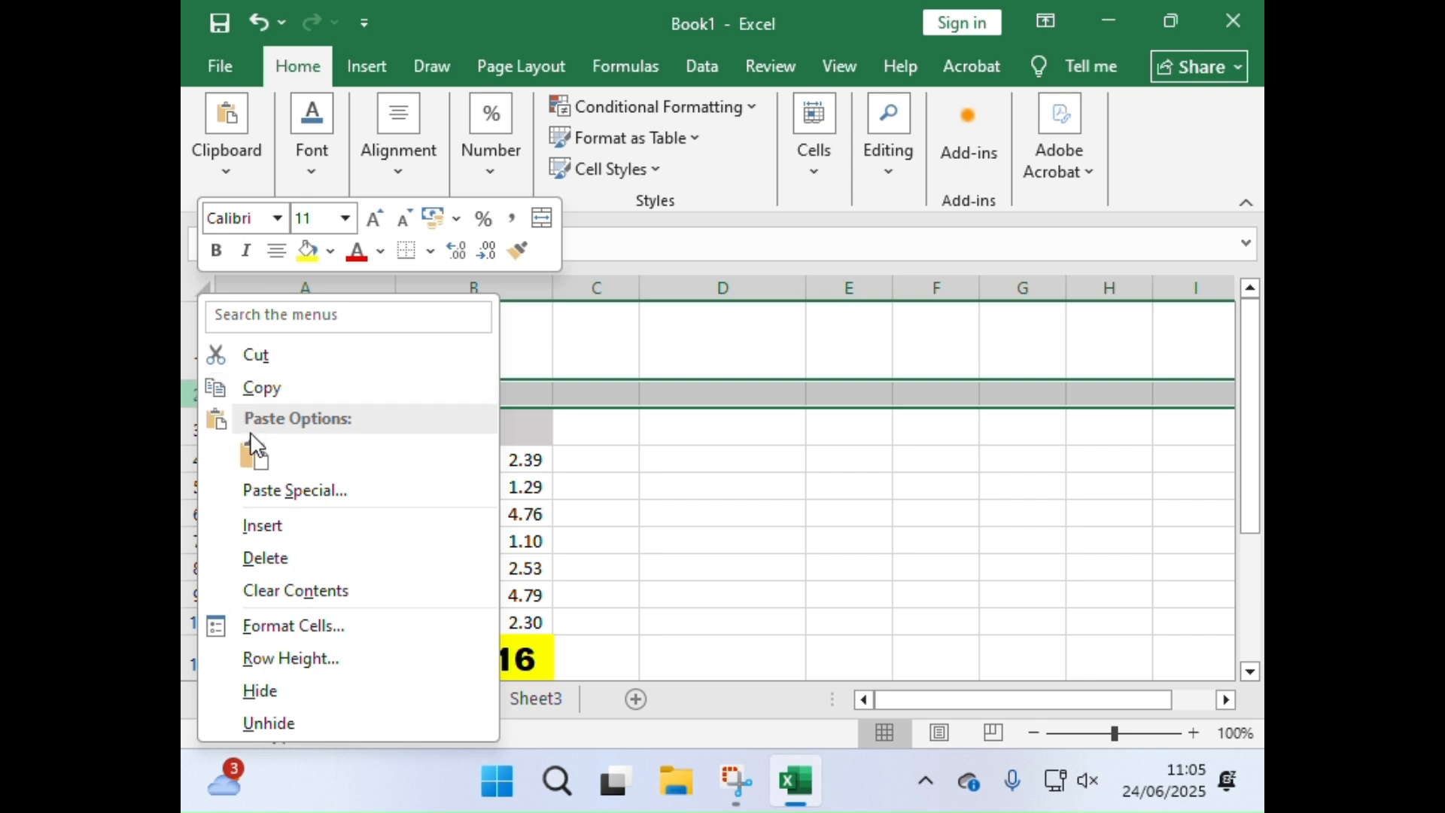
pyautogui.click(283, 569)
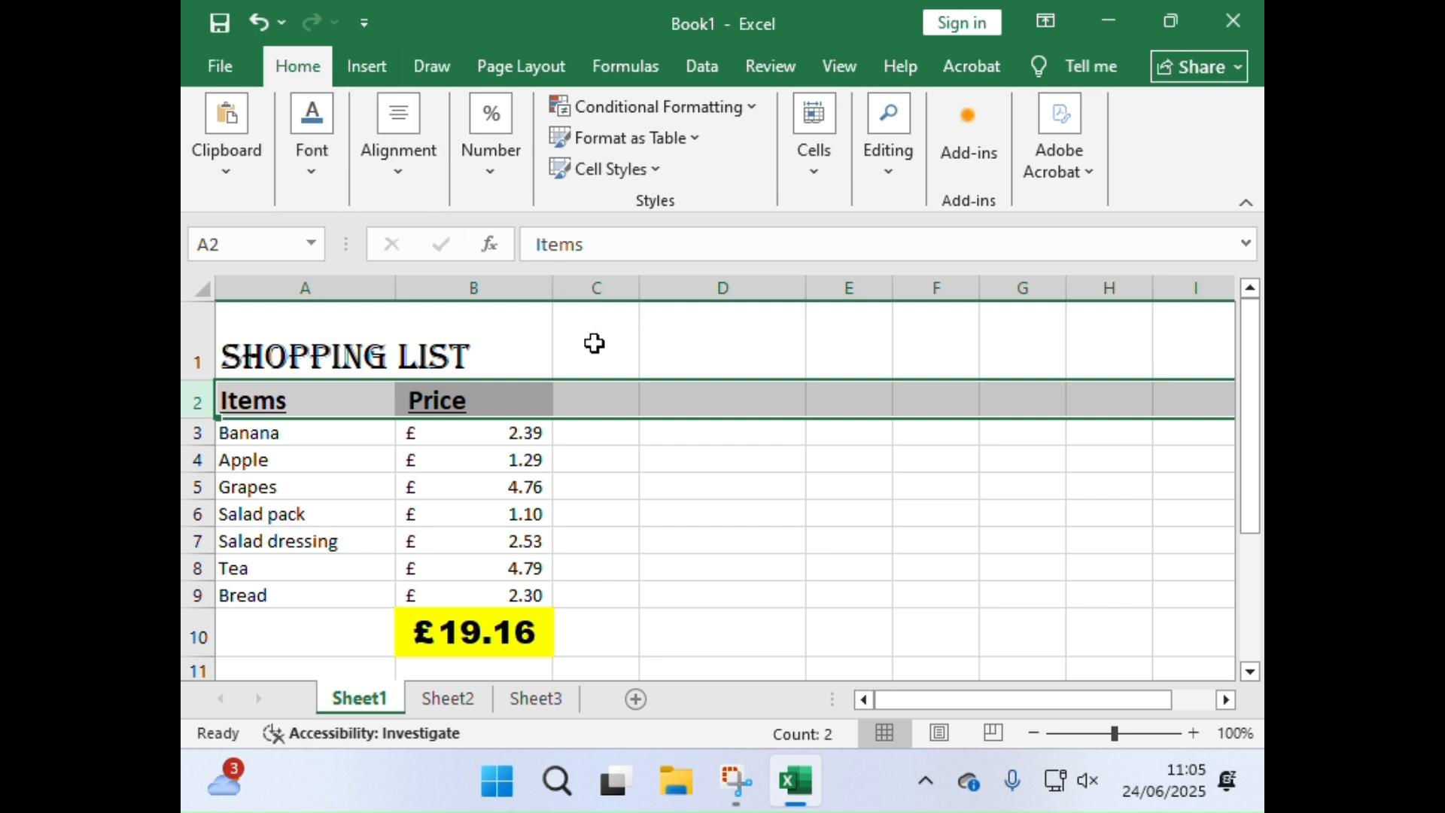
# Step: Enter the filler texts "k iyi", "iyi" and "y" in cells C2, C4 and C6
pyautogui.click(591, 399)
pyautogui.write('k i ')
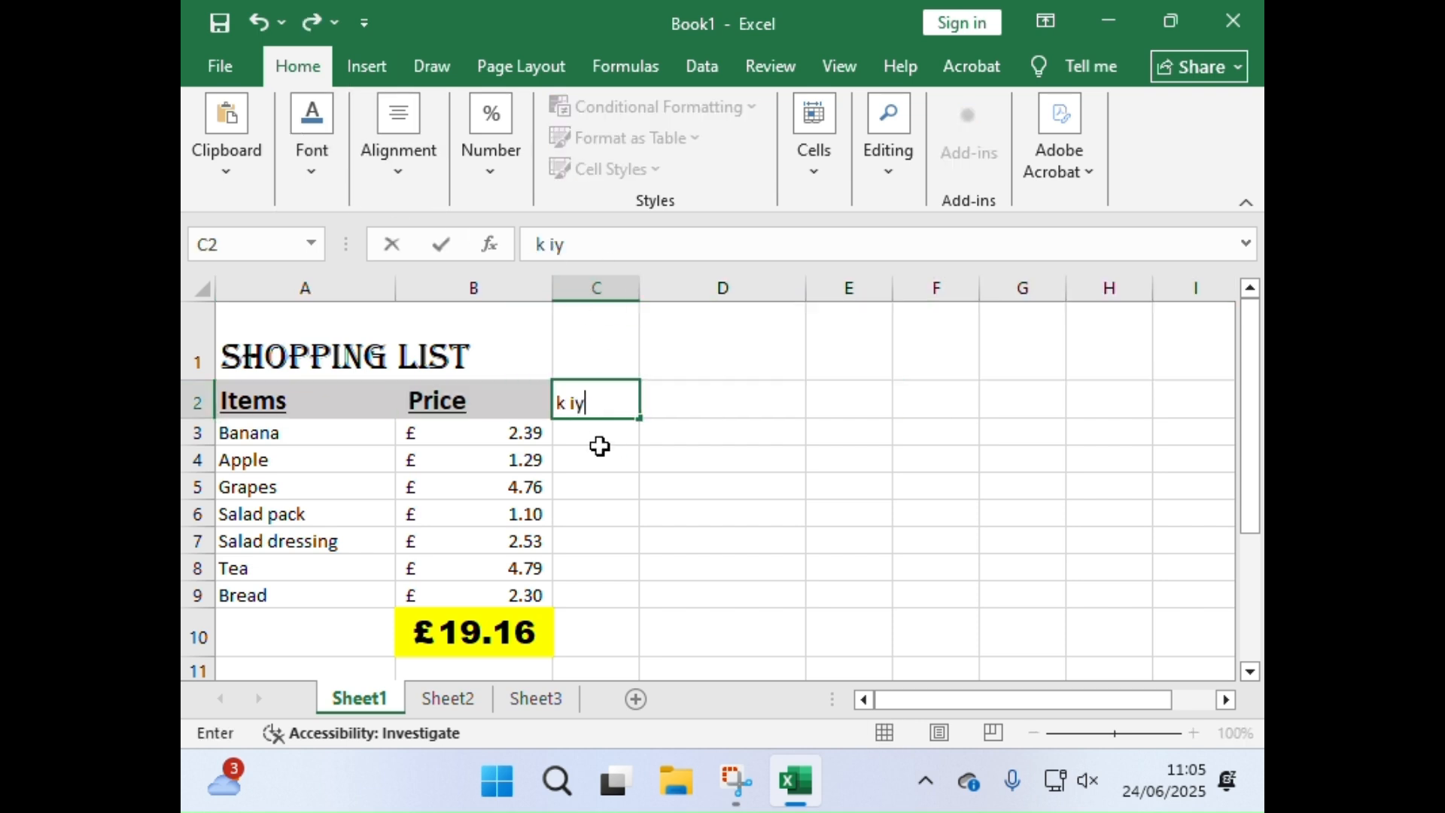
pyautogui.write('yi')
pyautogui.click(597, 467)
pyautogui.write('iyi')
pyautogui.click(595, 514)
pyautogui.write('y')
pyautogui.click(591, 567)
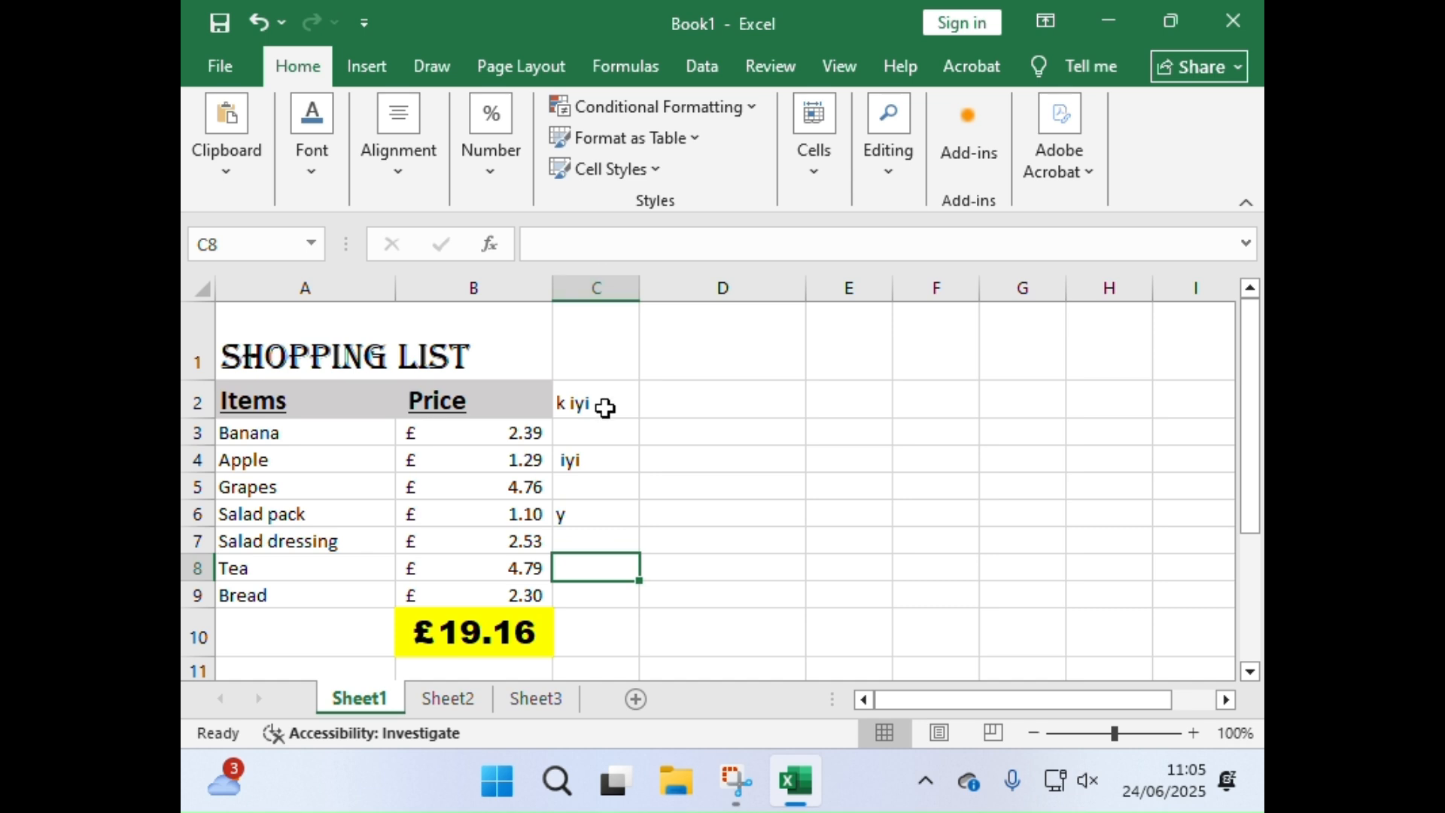
# Step: Delete the whole of column C containing the filler texts
pyautogui.click(587, 287)
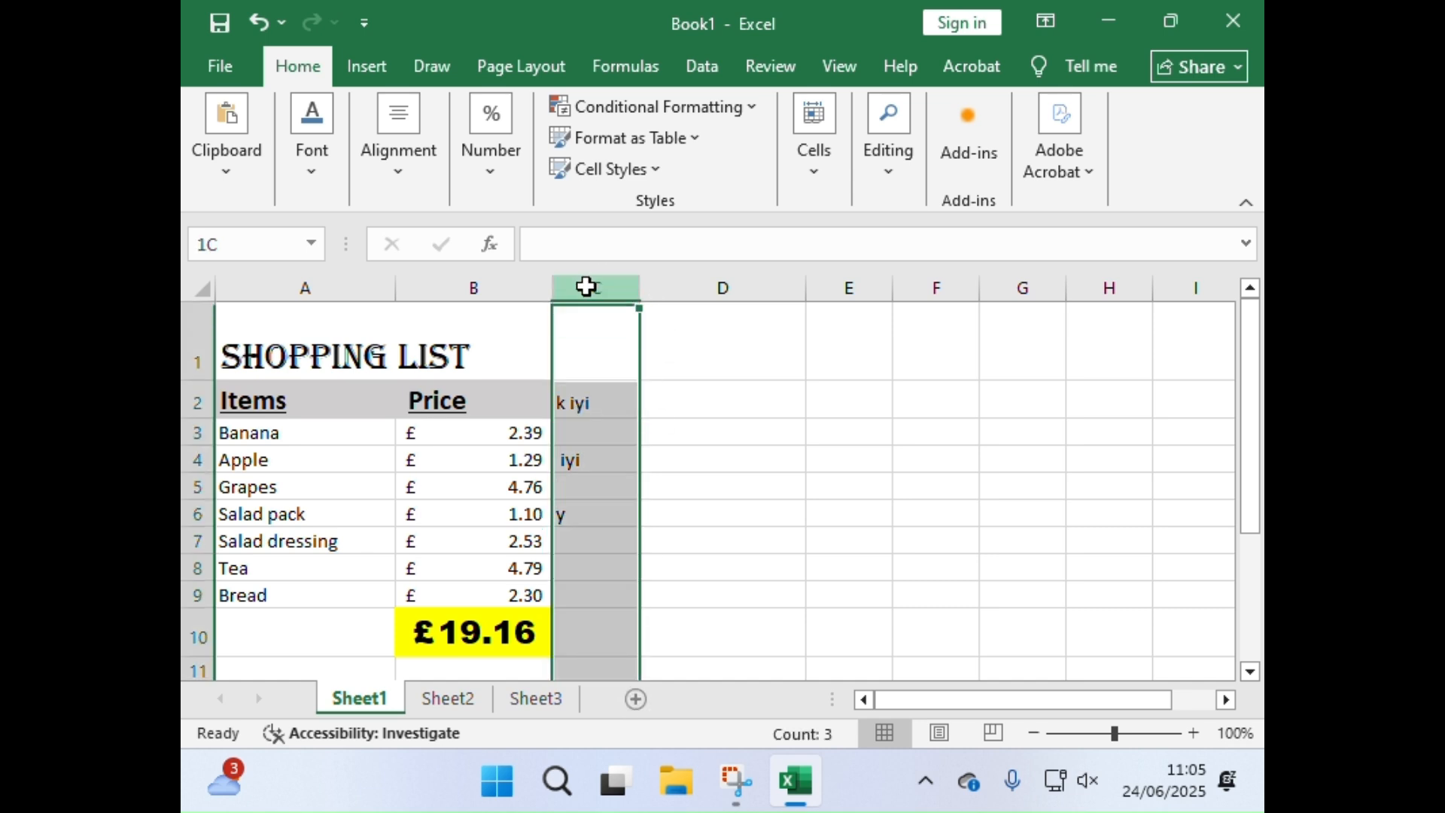
pyautogui.rightClick(594, 285)
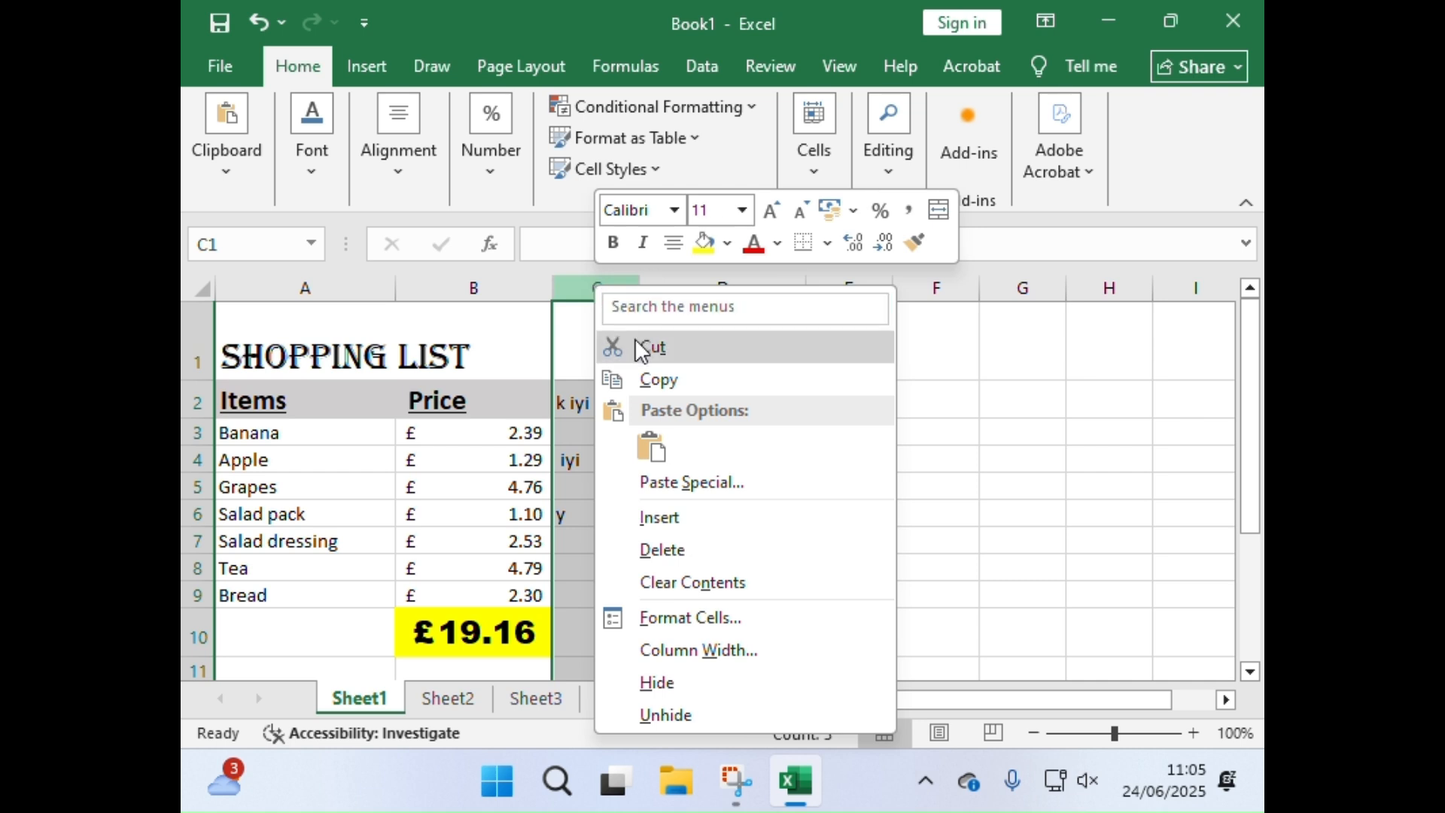
pyautogui.click(662, 550)
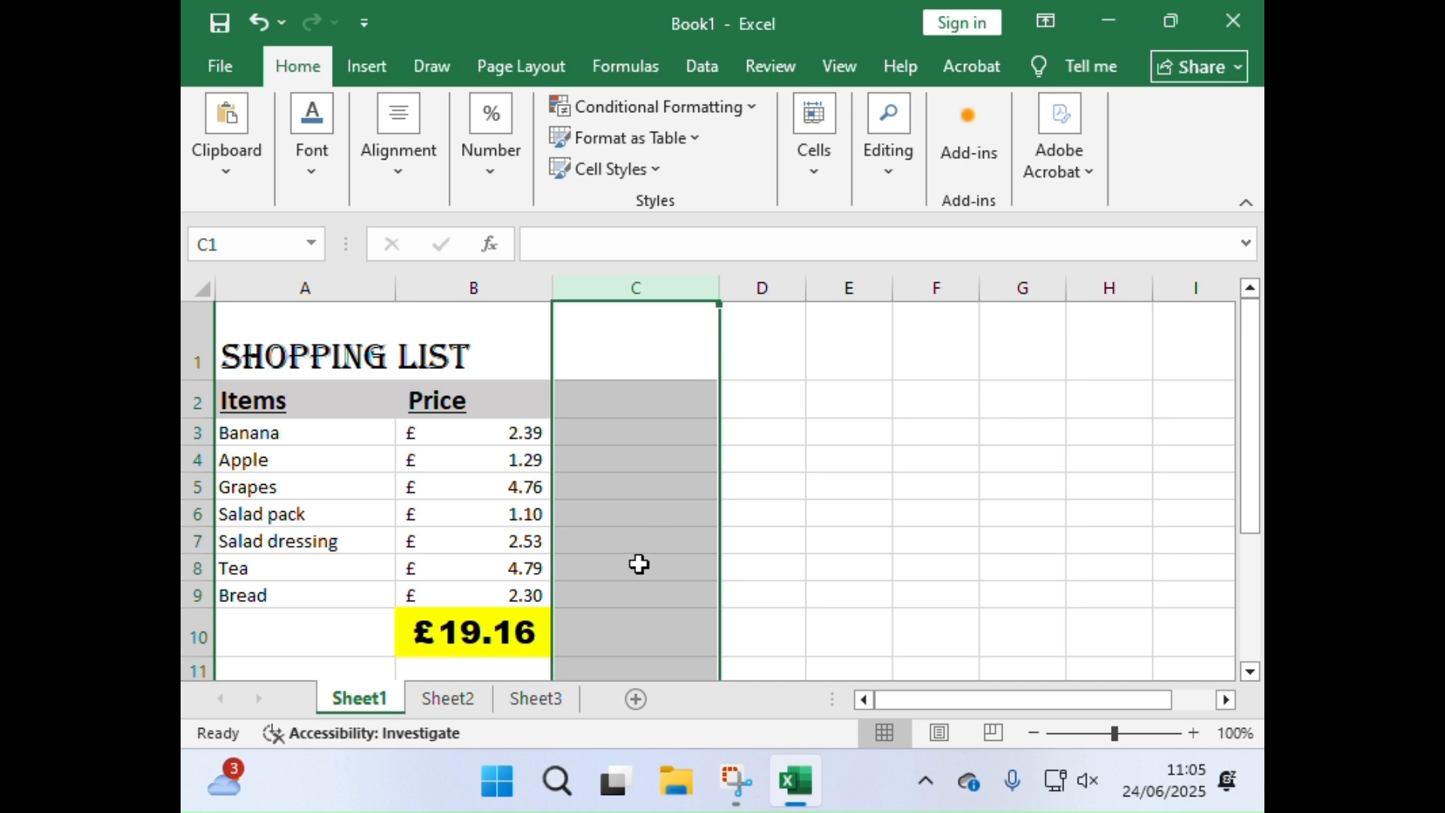
# Step: Enter the filler texts "jt", "jy", "ui" and "iyi" in cells A13, B13, F13 and C13
pyautogui.scroll(-2, 406, 584)
pyautogui.click(308, 501)
pyautogui.write('jt')
pyautogui.click(436, 495)
pyautogui.write('jy')
pyautogui.click(967, 502)
pyautogui.write('ui')
pyautogui.click(693, 500)
pyautogui.write('iyi')
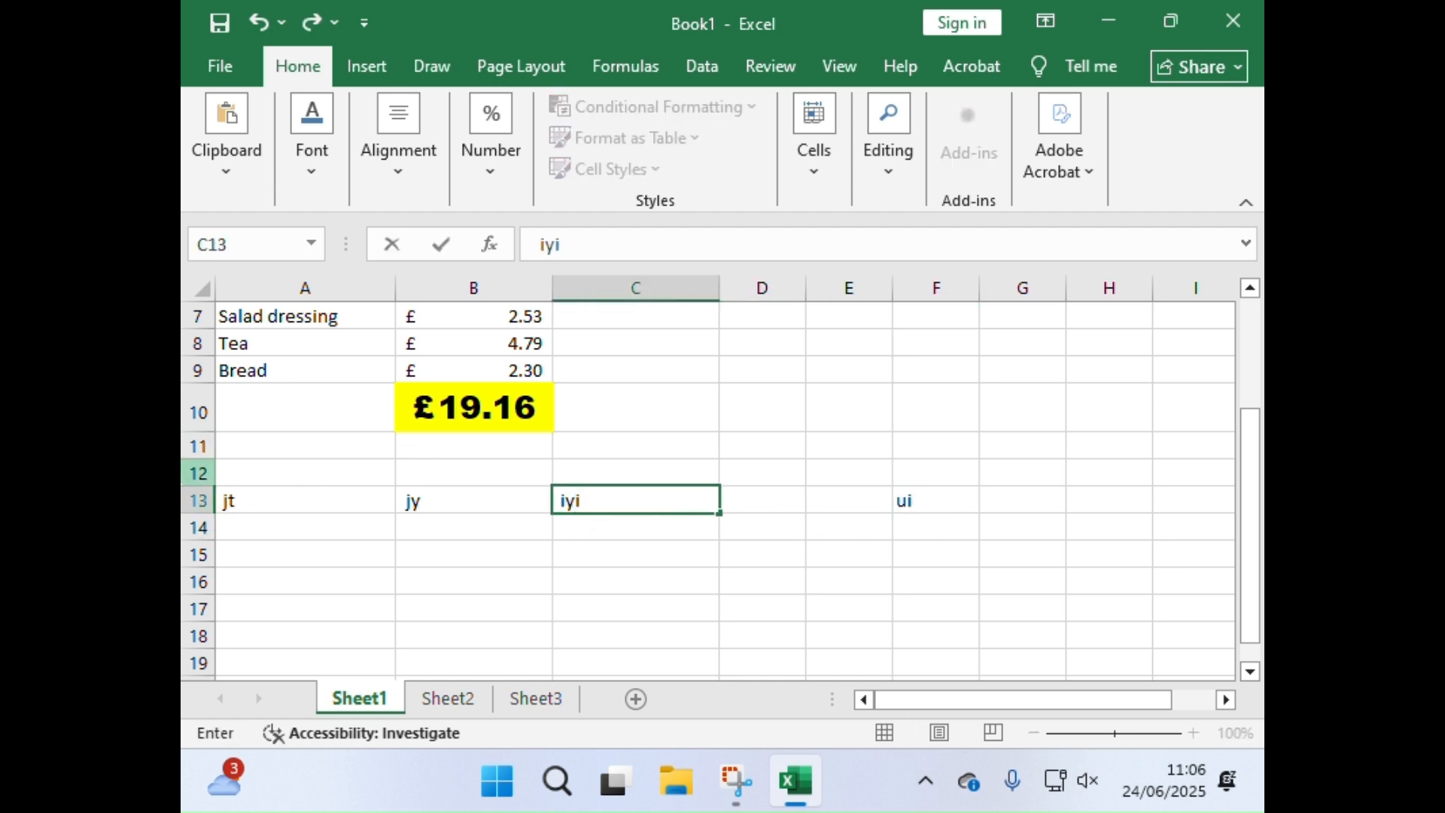
# Step: Delete the whole of row 13 containing the filler texts
pyautogui.rightClick(186, 495)
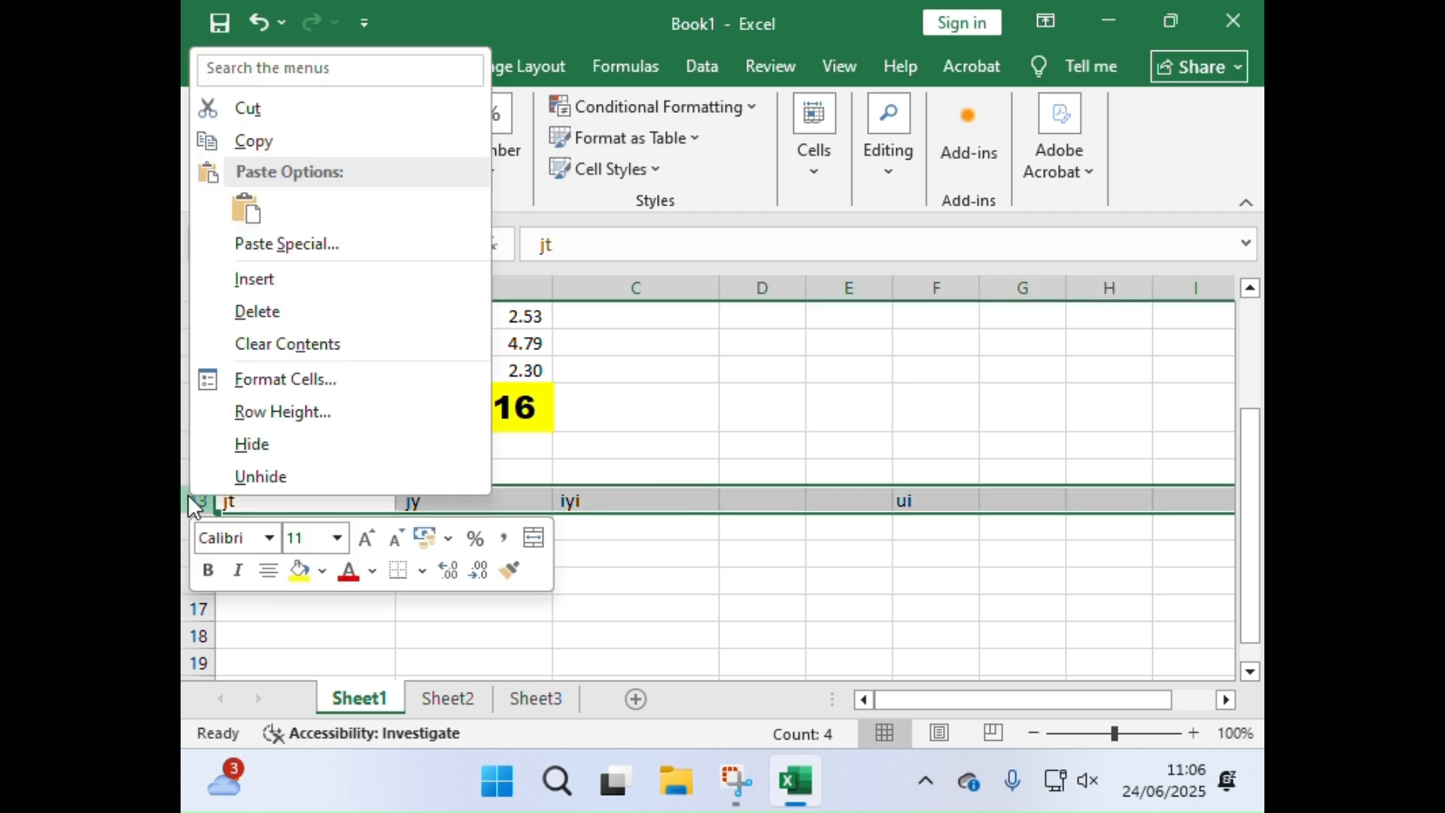
pyautogui.click(231, 304)
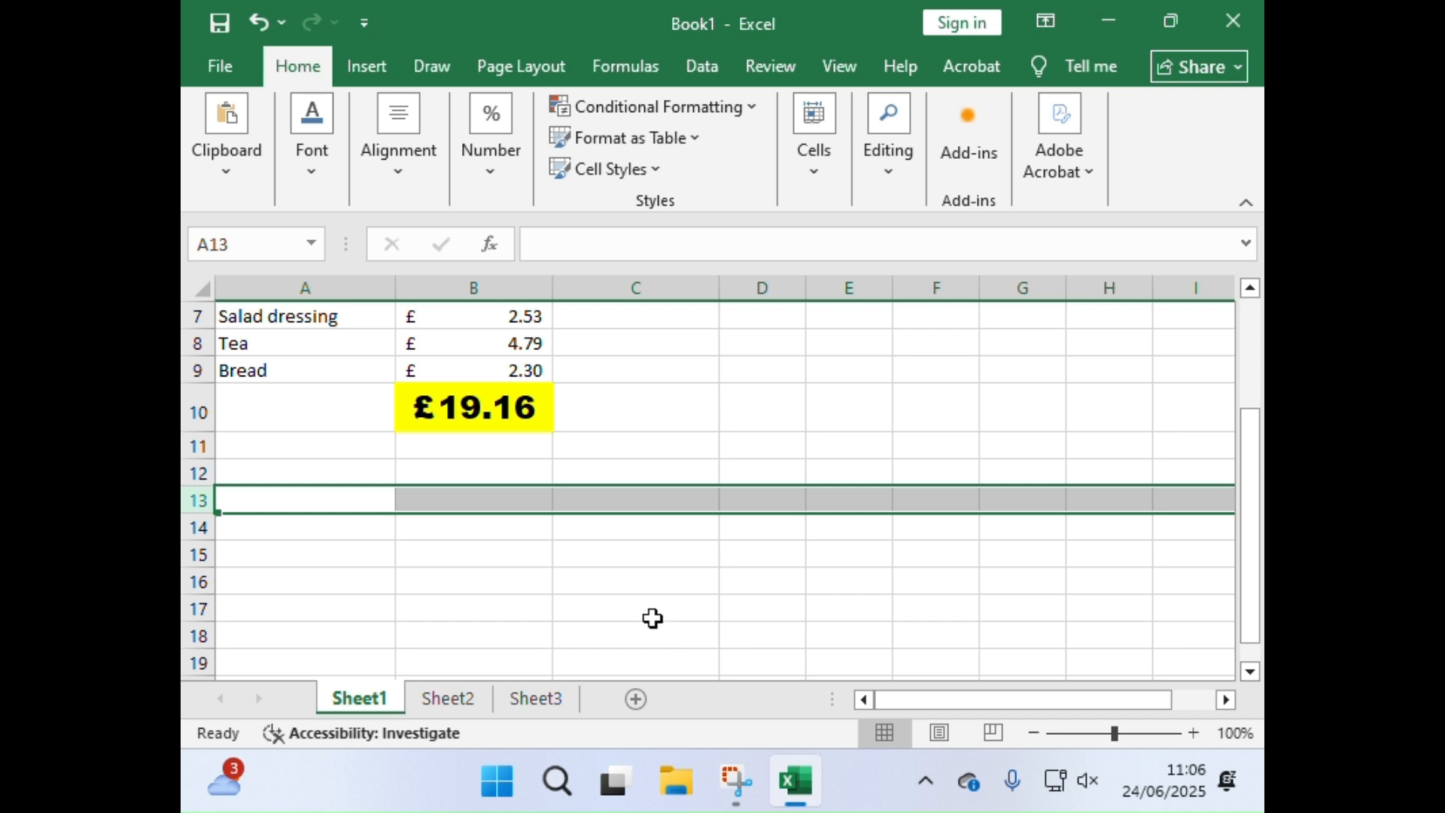
pyautogui.scroll(1, 651, 604)
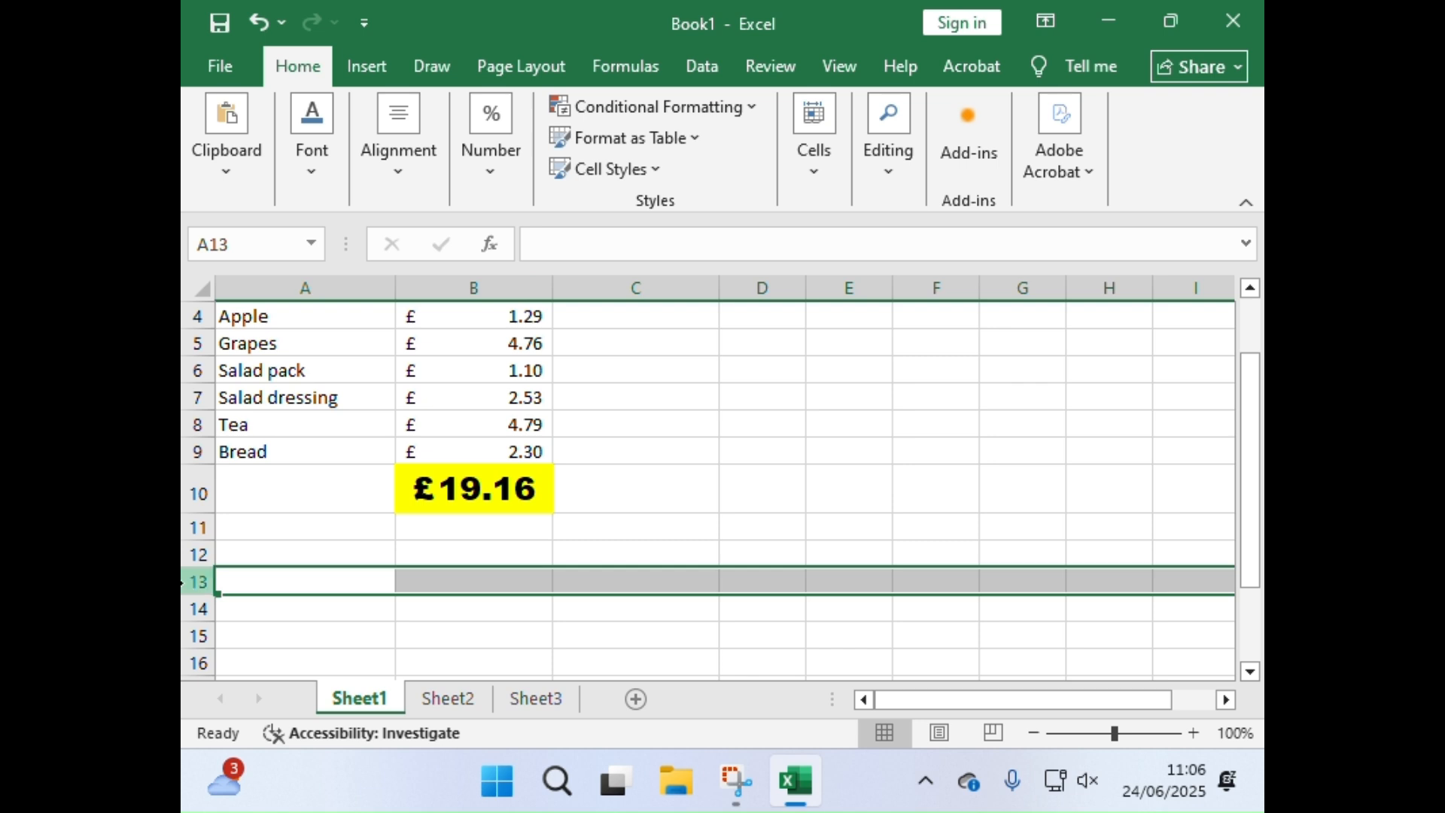
pyautogui.click(364, 572)
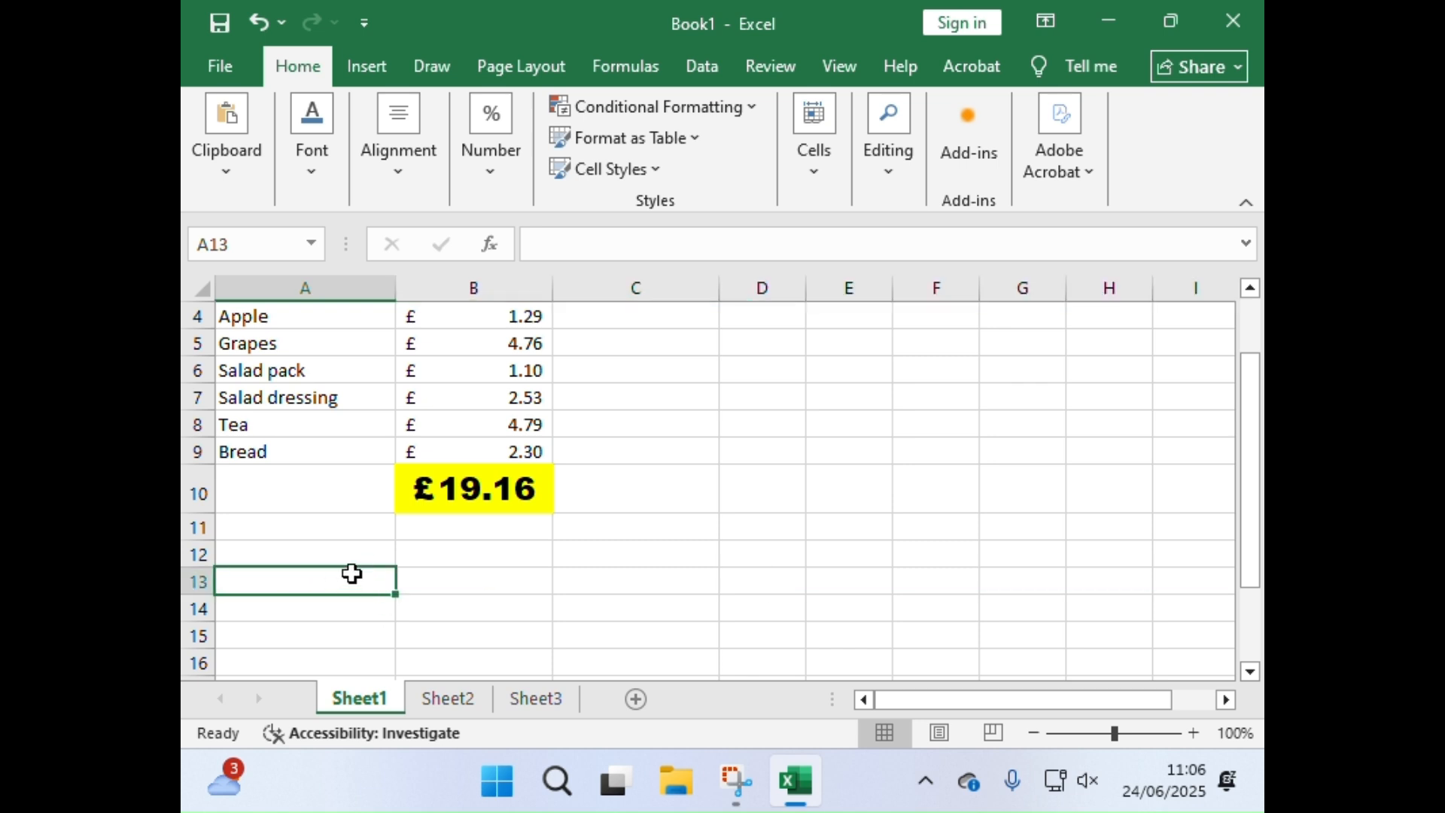
pyautogui.click(499, 584)
pyautogui.rightClick(499, 585)
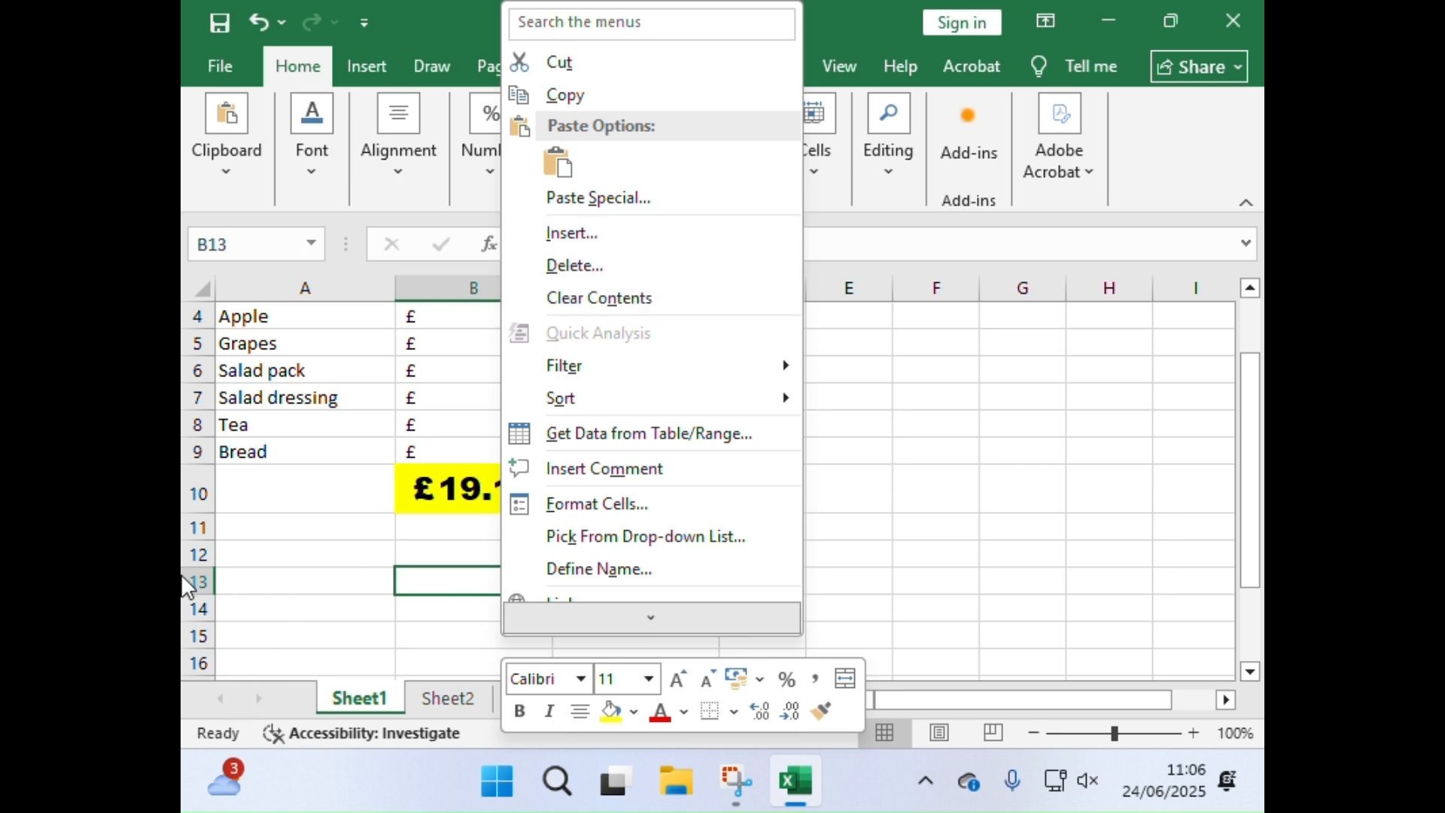
pyautogui.press('Escape')
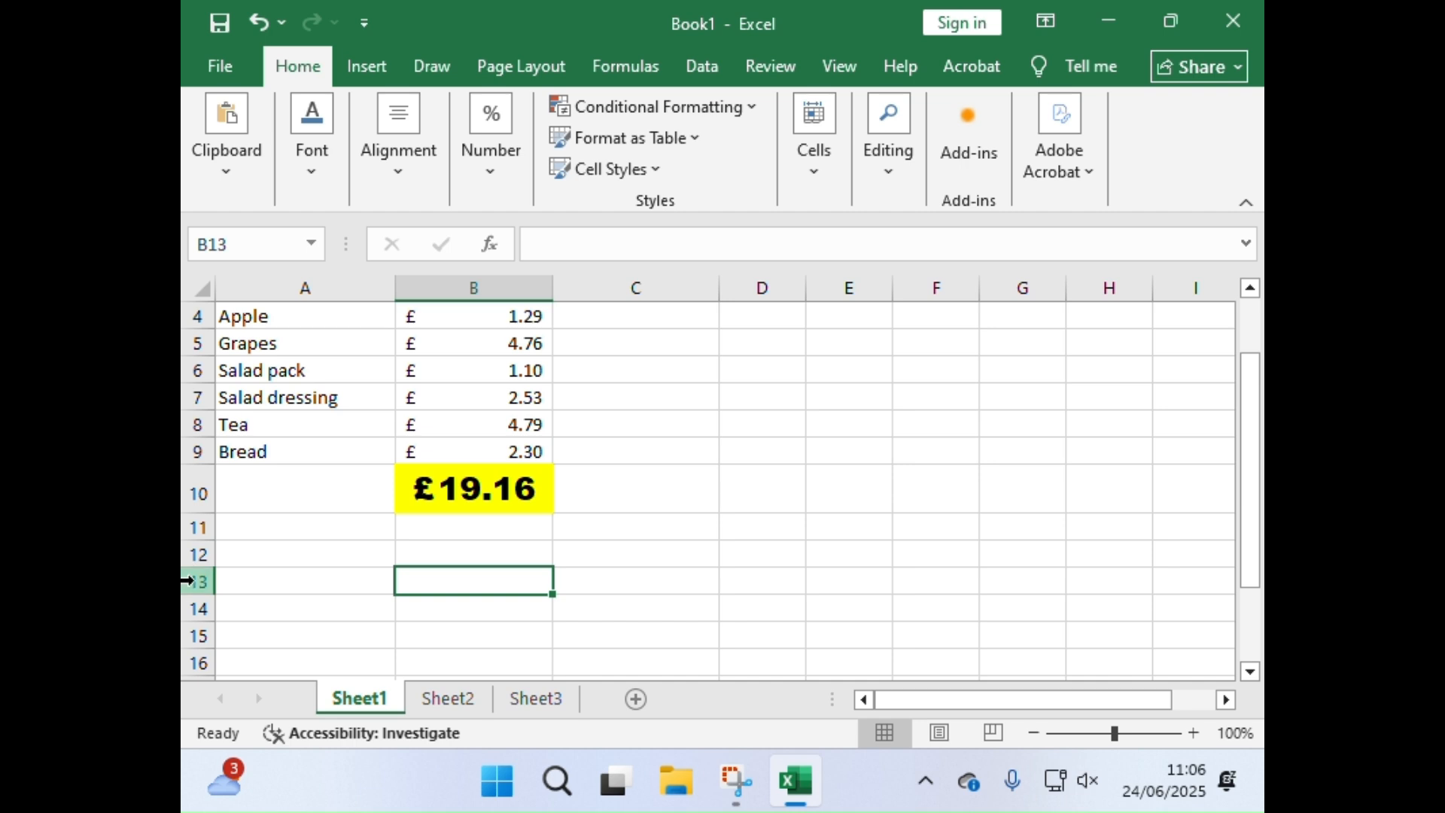
# Step: Delete the empty row 13 below the shopping list using its row header
pyautogui.rightClick(189, 580)
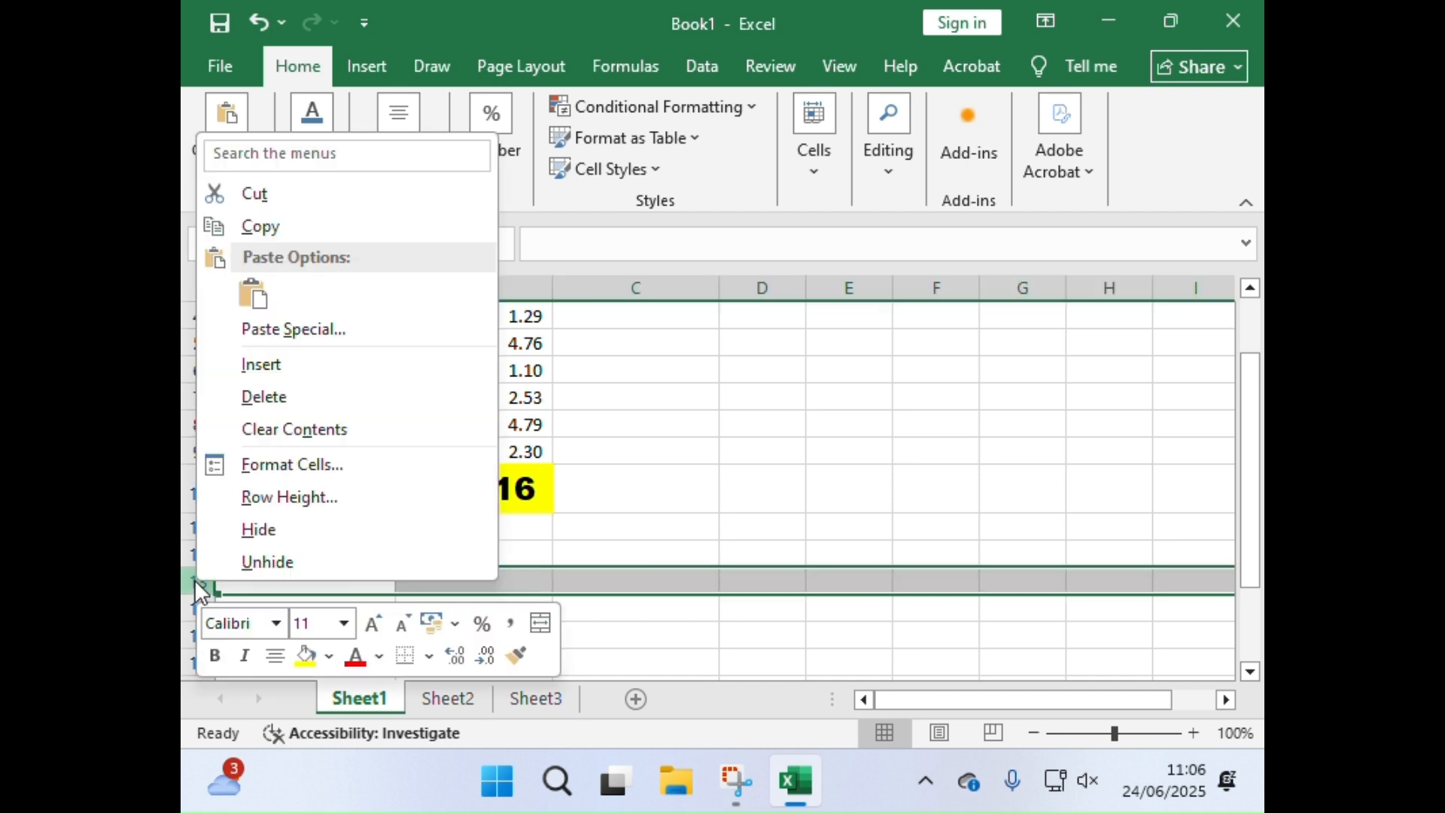
pyautogui.click(226, 397)
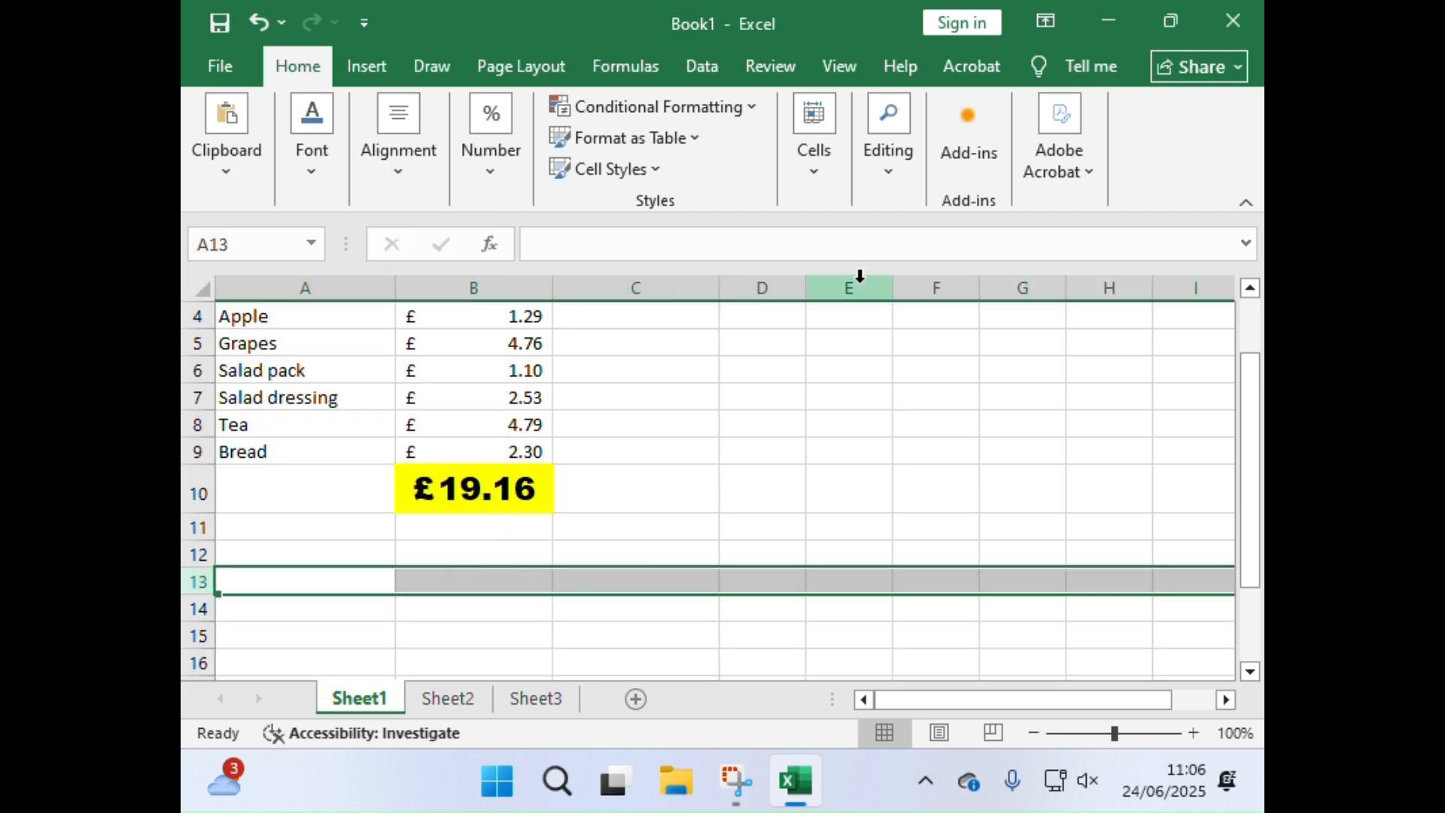
# Step: Delete the whole of the empty column E using its column header
pyautogui.rightClick(828, 278)
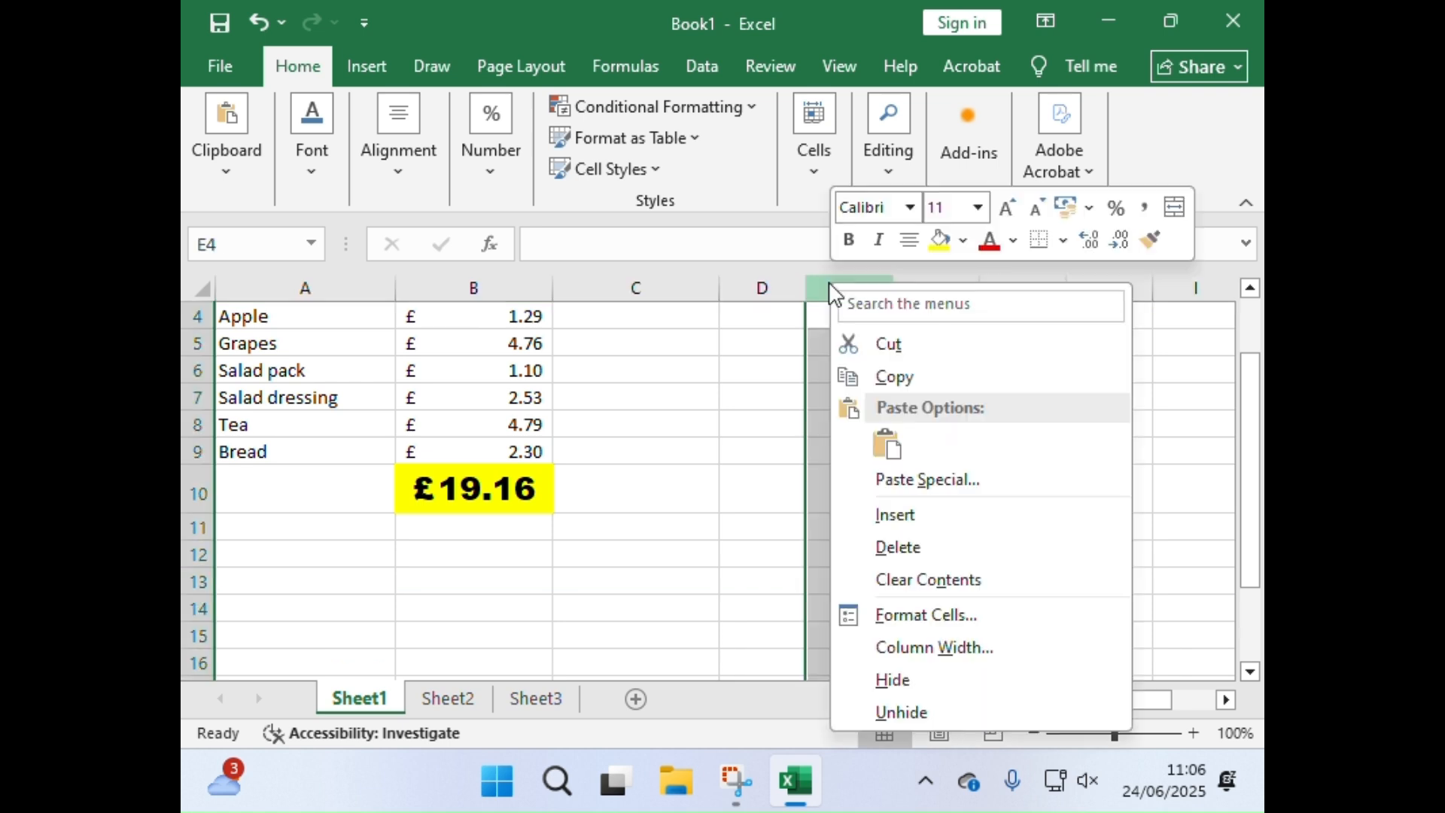
pyautogui.click(911, 543)
pyautogui.click(910, 543)
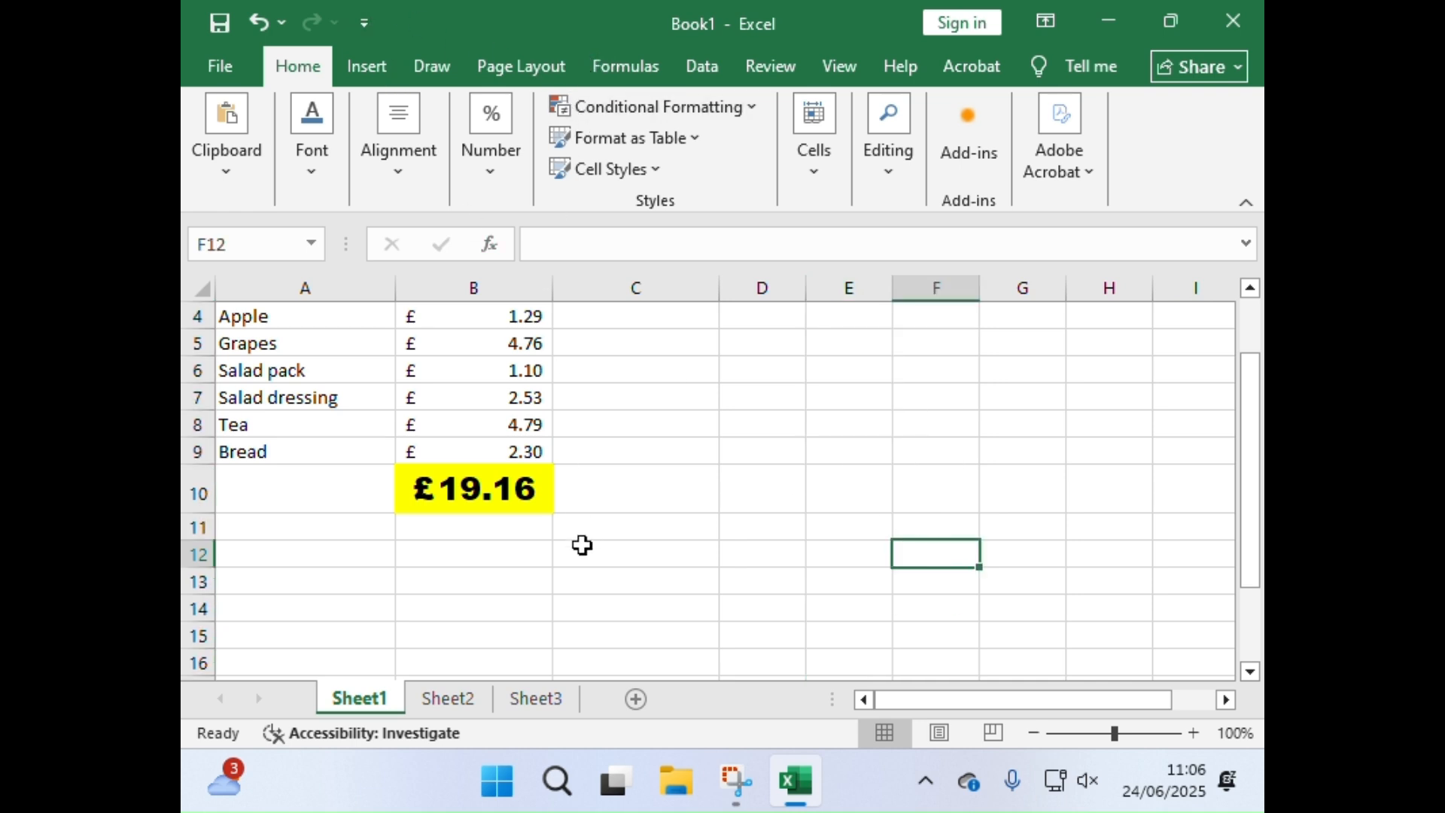
# Step: Look over the worksheet sideways to its further columns and down to its lower rows, returning to the shopping list
pyautogui.scroll(1, 581, 545)
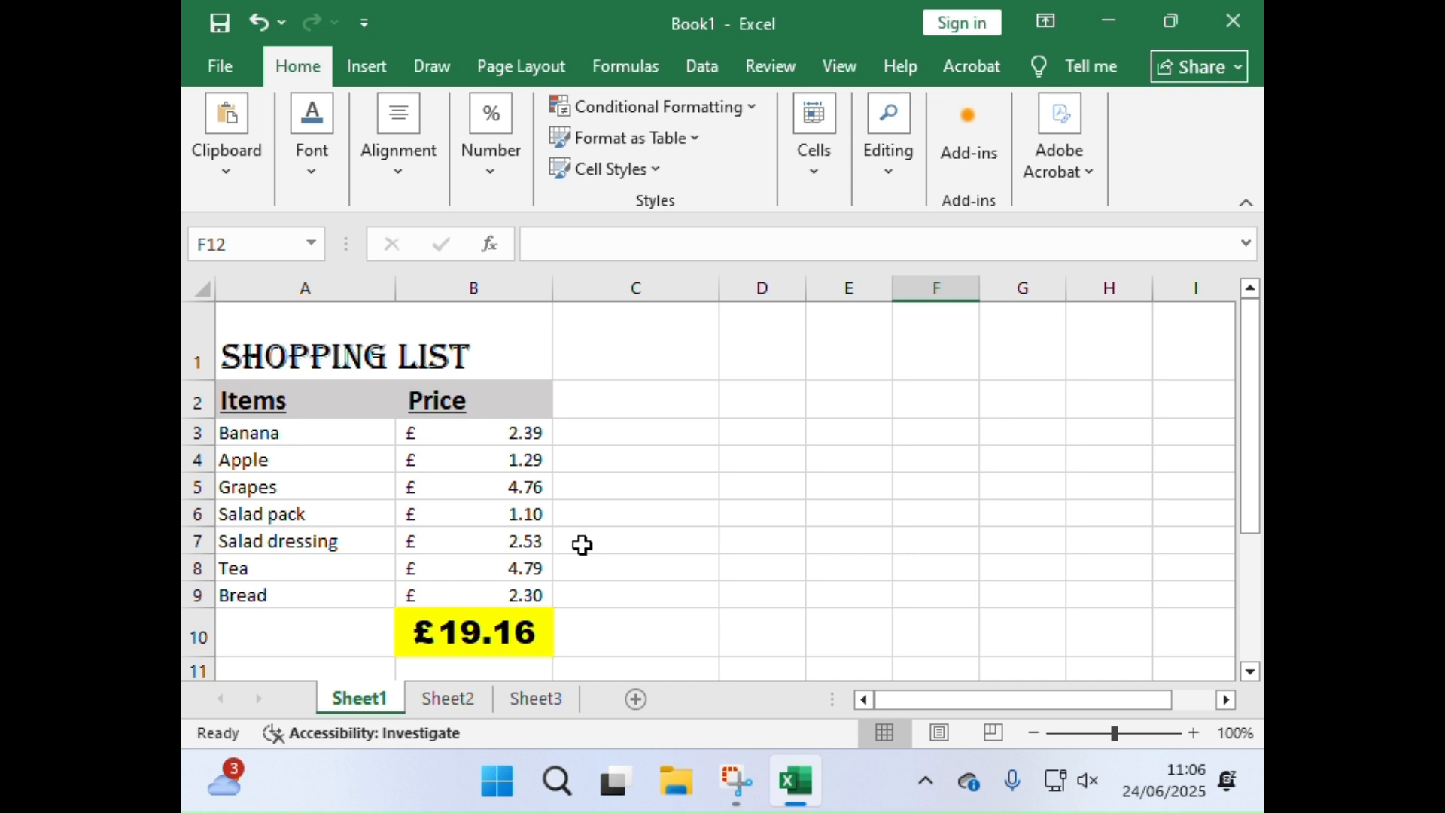
pyautogui.moveTo(1037, 707); pyautogui.dragTo(1139, 745)
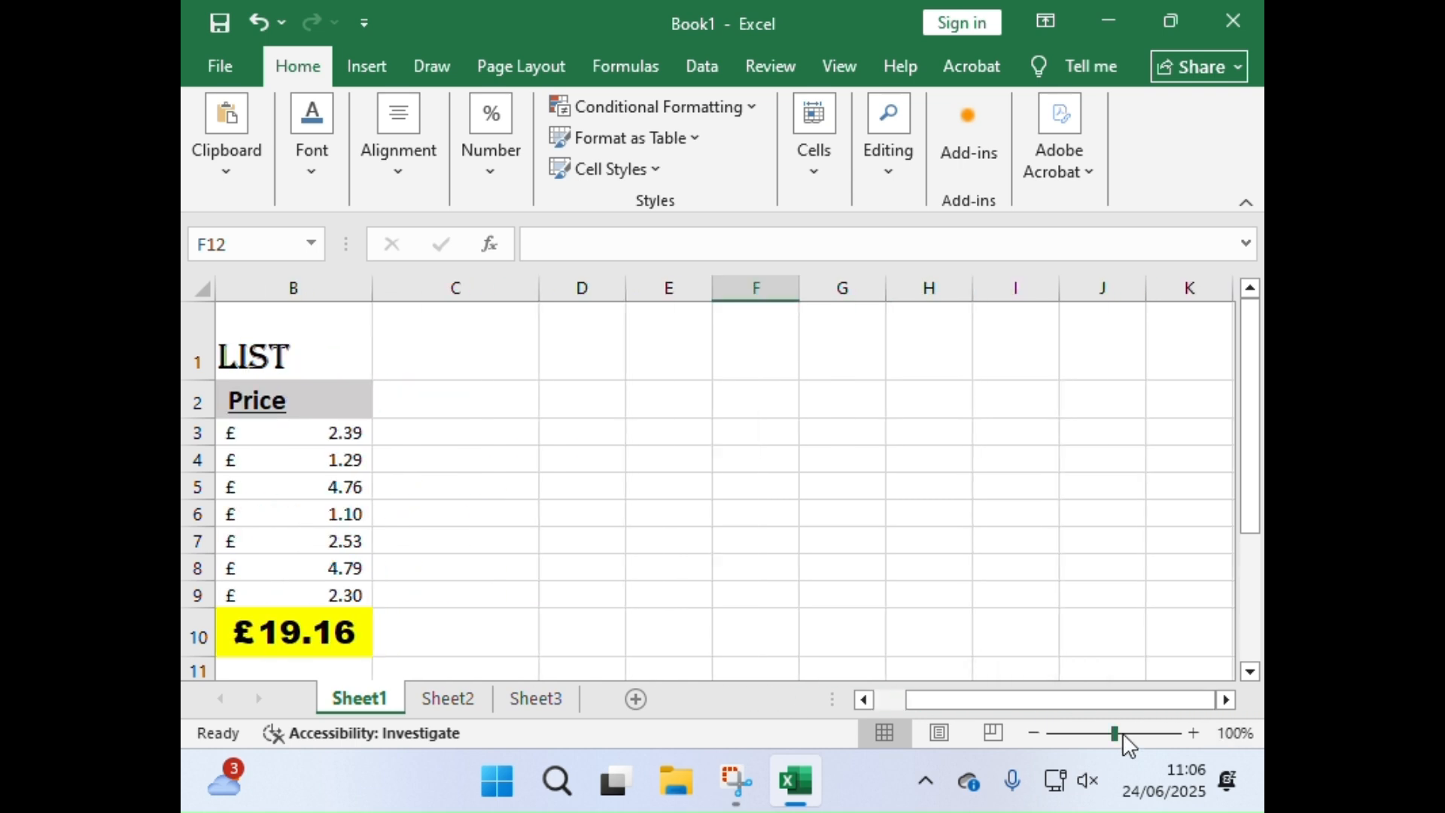
pyautogui.moveTo(1043, 698); pyautogui.dragTo(768, 722)
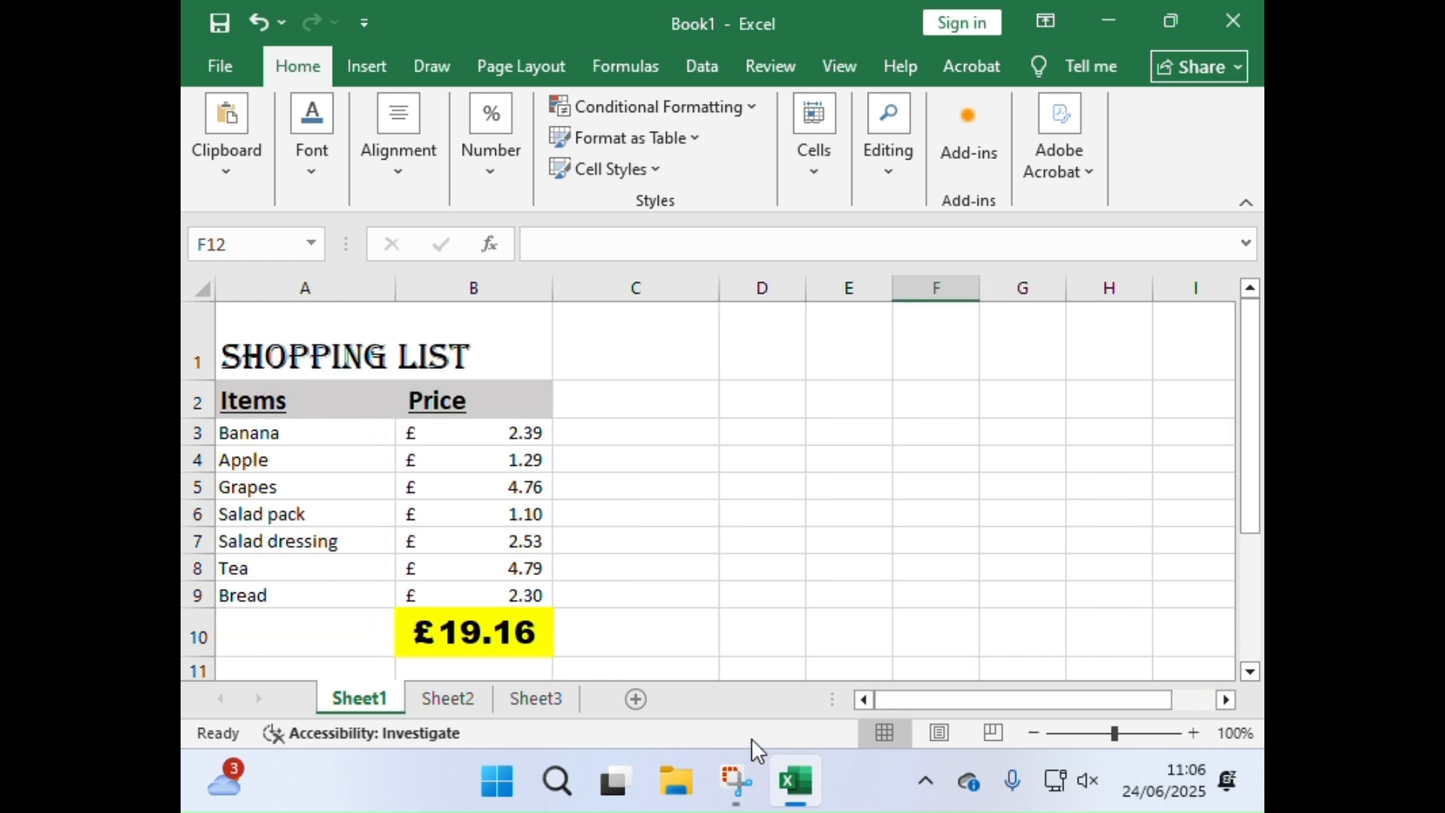
pyautogui.scroll(-11, 785, 538)
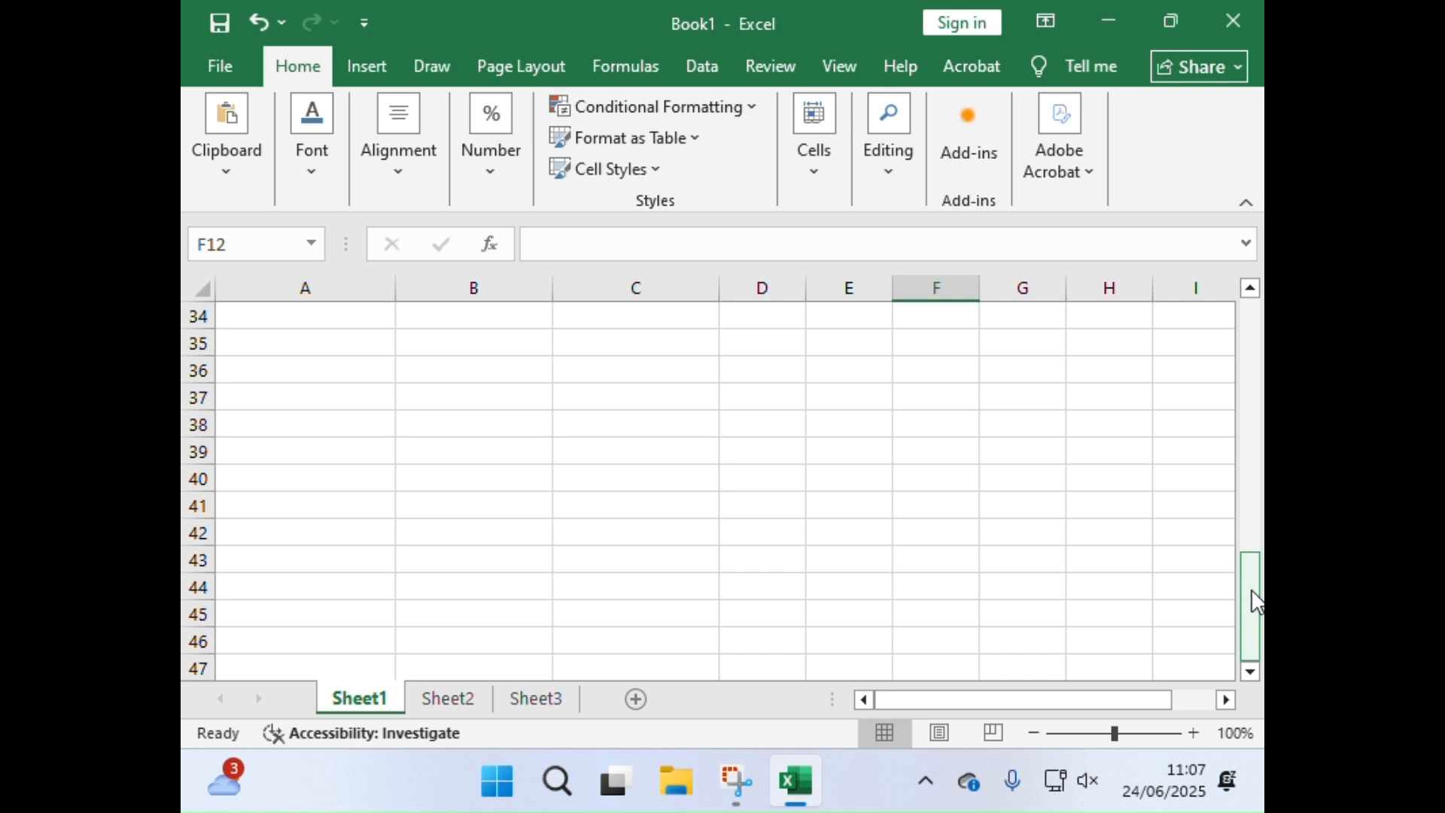
pyautogui.moveTo(1251, 590); pyautogui.dragTo(1245, 260)
pyautogui.click(1250, 281)
pyautogui.click(1251, 289)
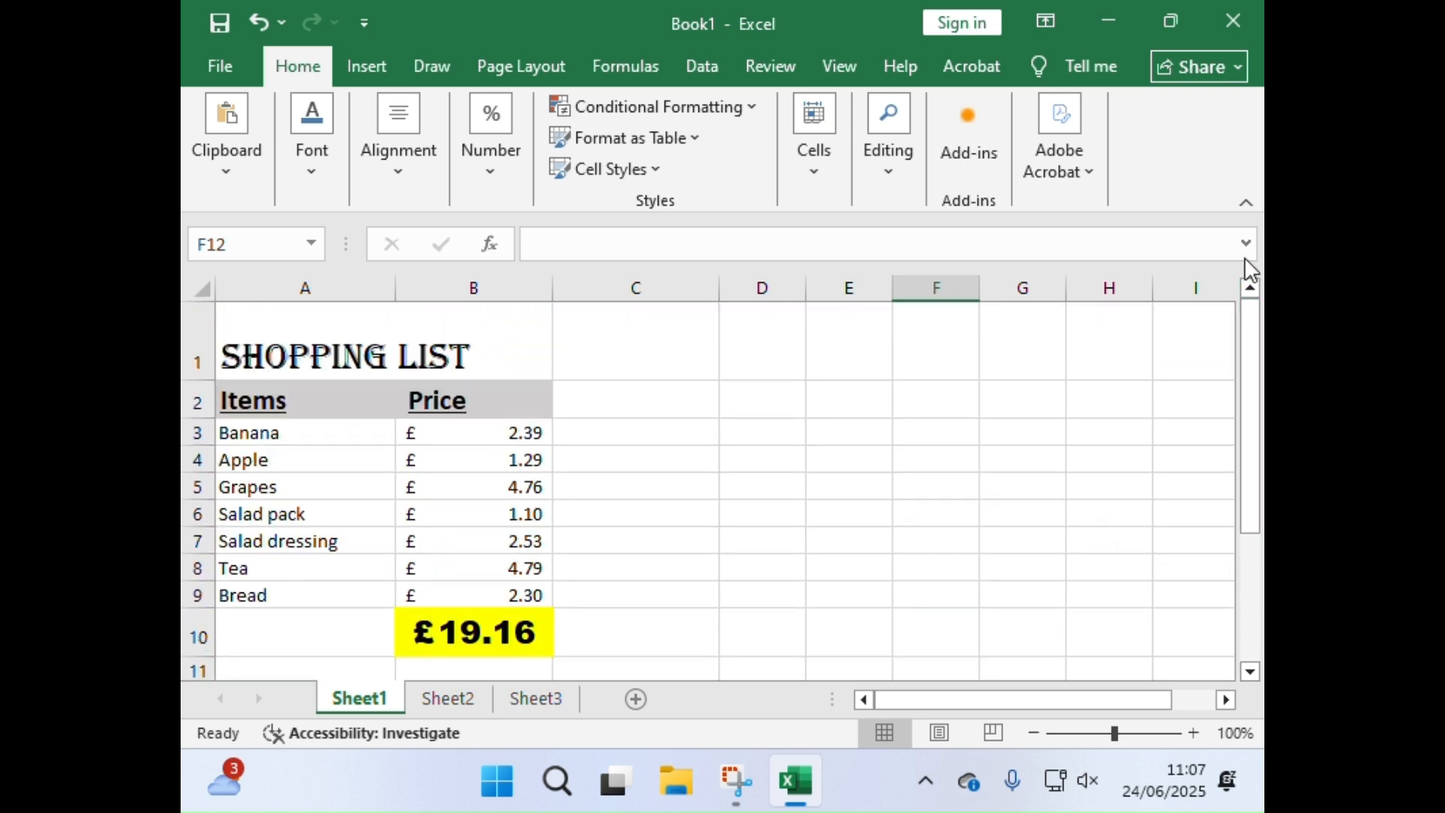
pyautogui.moveTo(1000, 705); pyautogui.dragTo(1001, 705)
pyautogui.moveTo(1251, 451); pyautogui.dragTo(1251, 498)
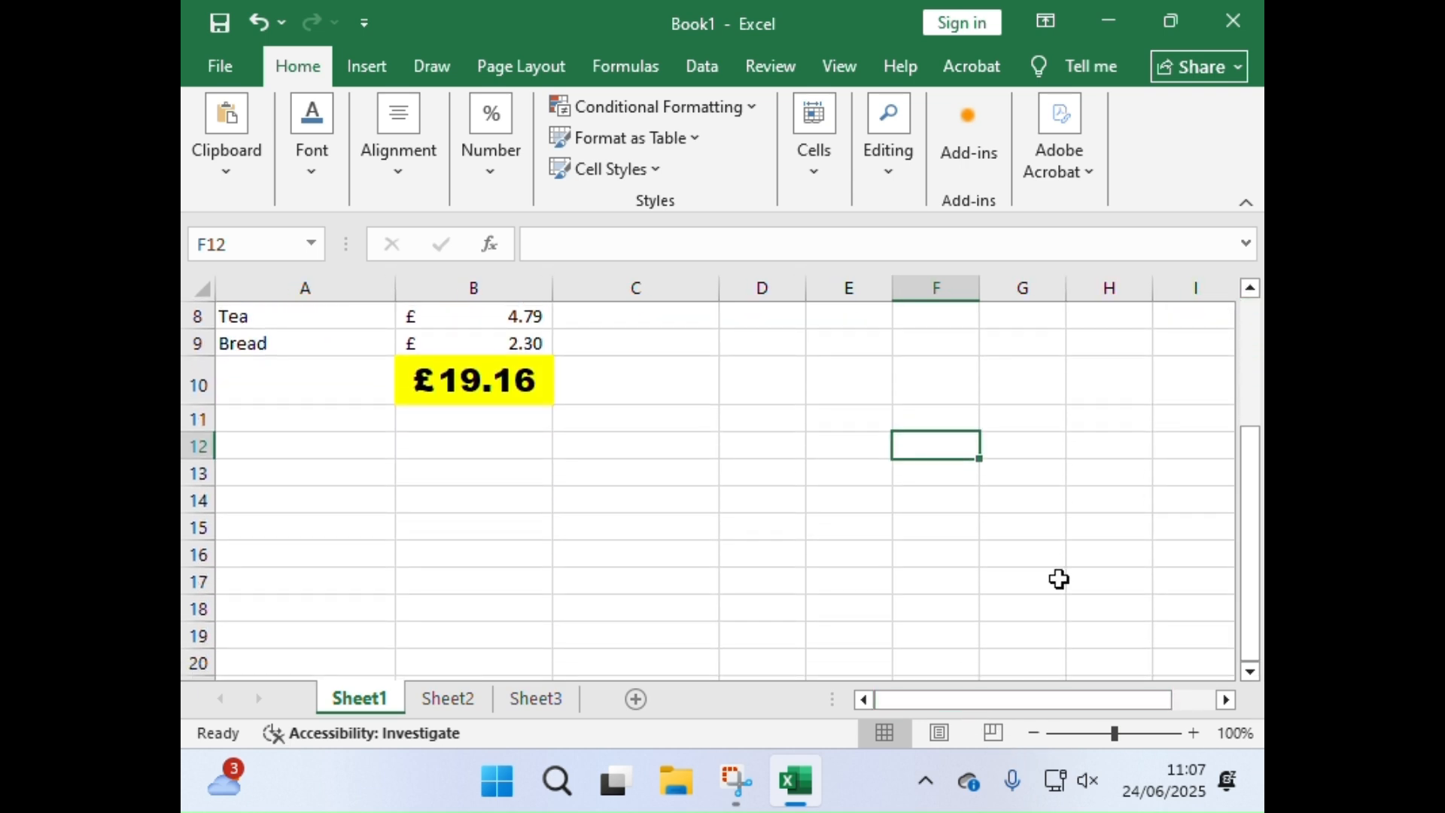
pyautogui.scroll(-14, 1029, 587)
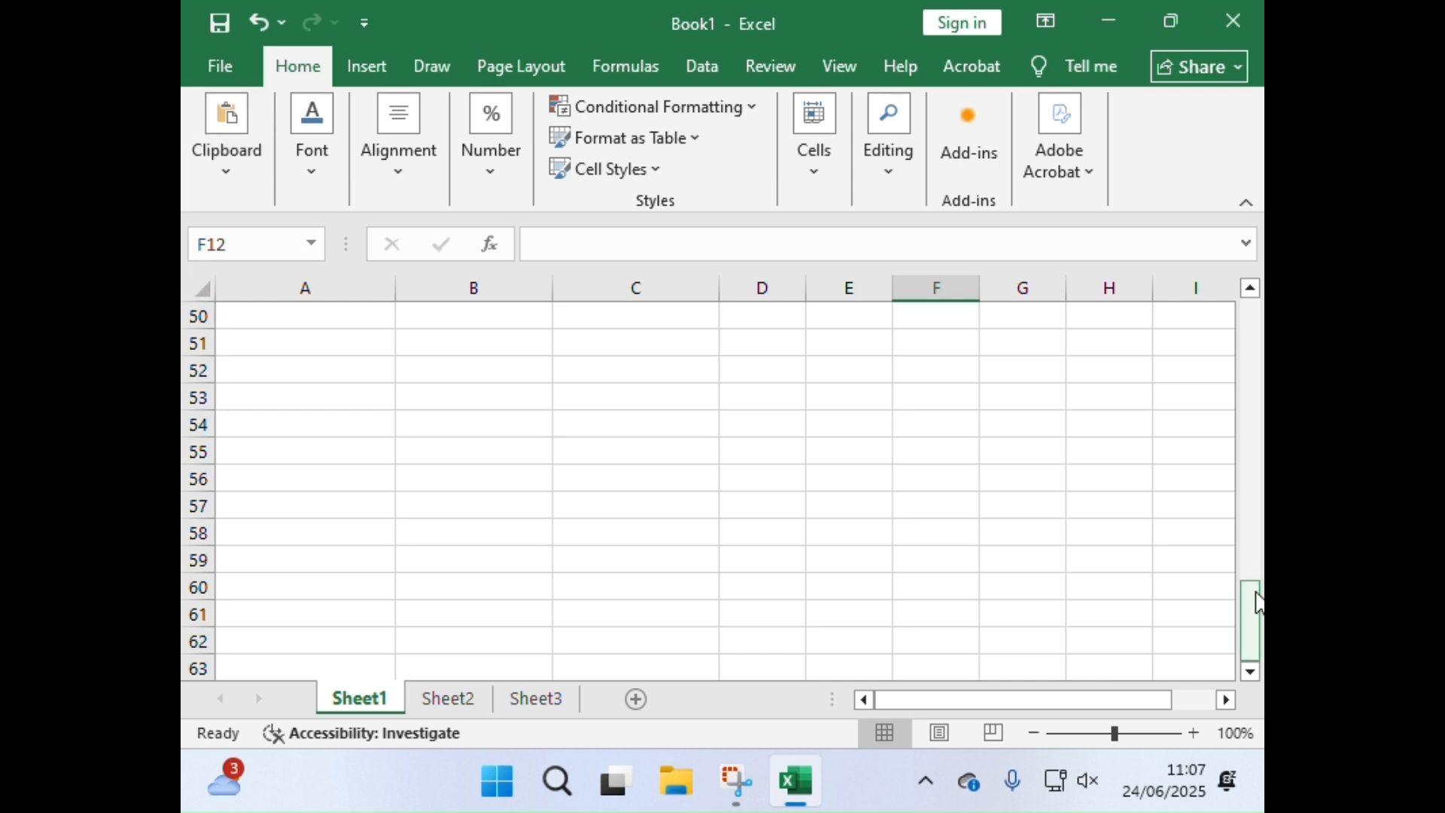
pyautogui.moveTo(1256, 602); pyautogui.dragTo(1253, 316)
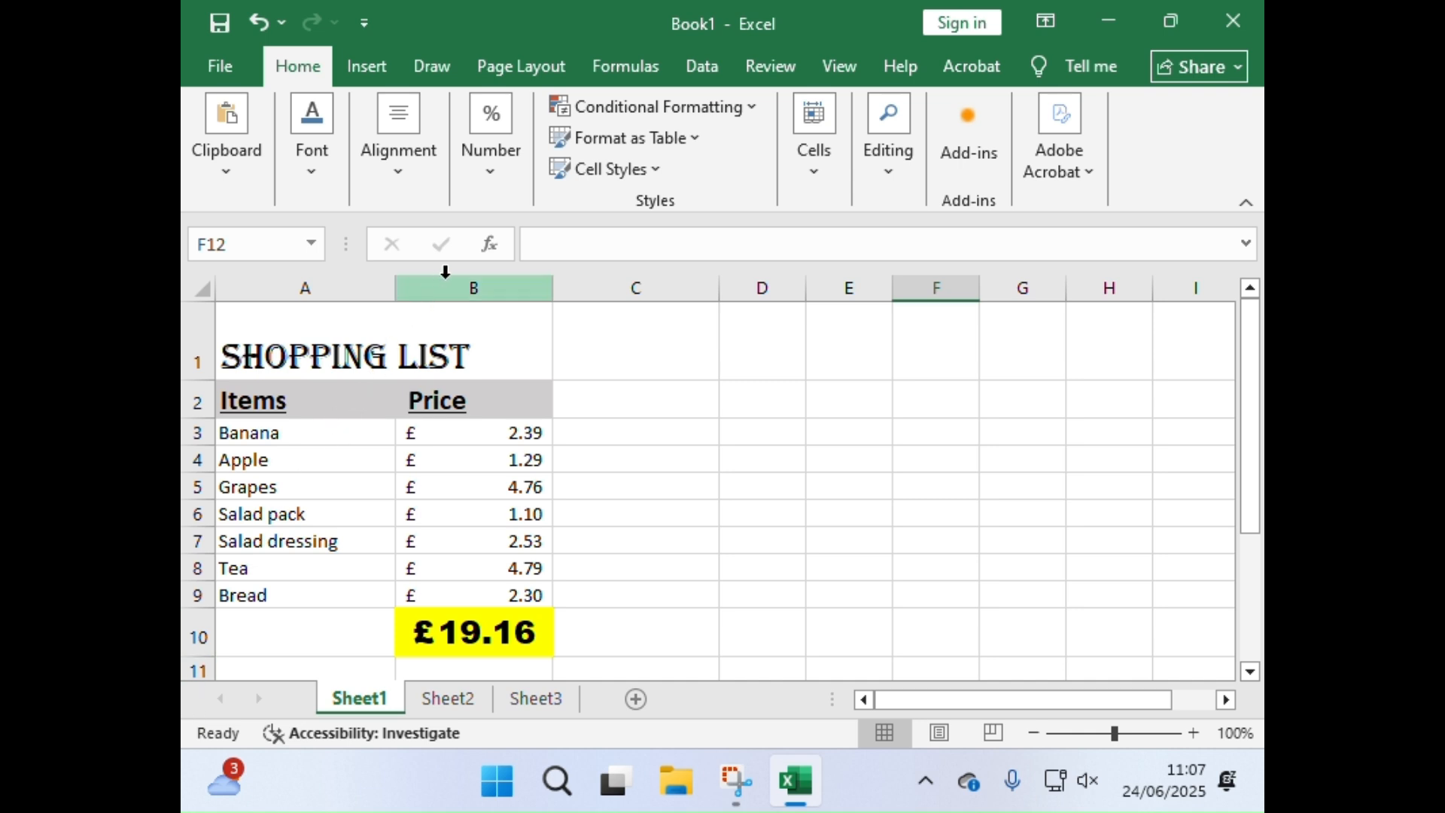
# Step: Inspect the whole of column B and the formula of the highlighted total in cell B10
pyautogui.click(491, 286)
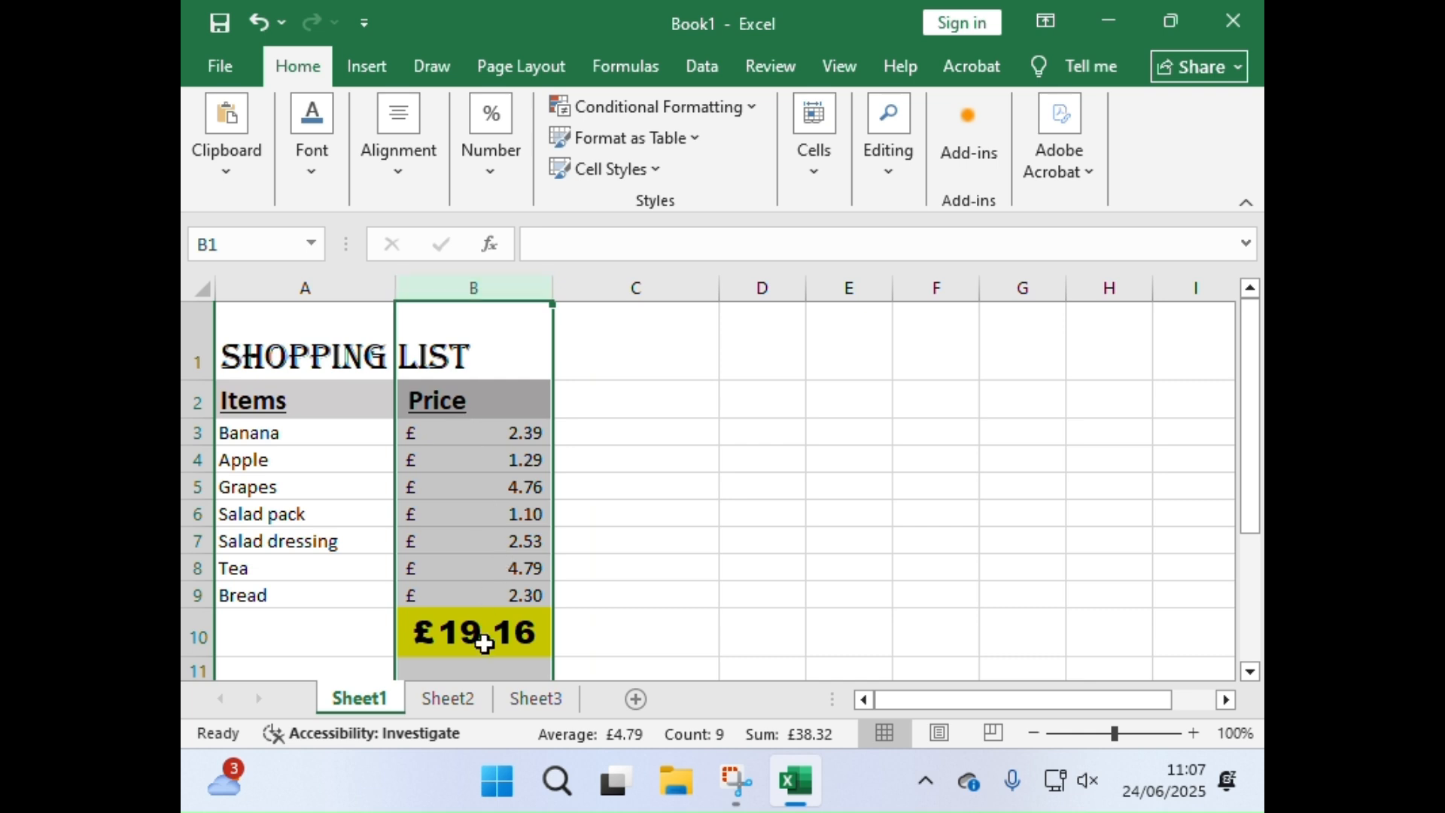
pyautogui.click(485, 621)
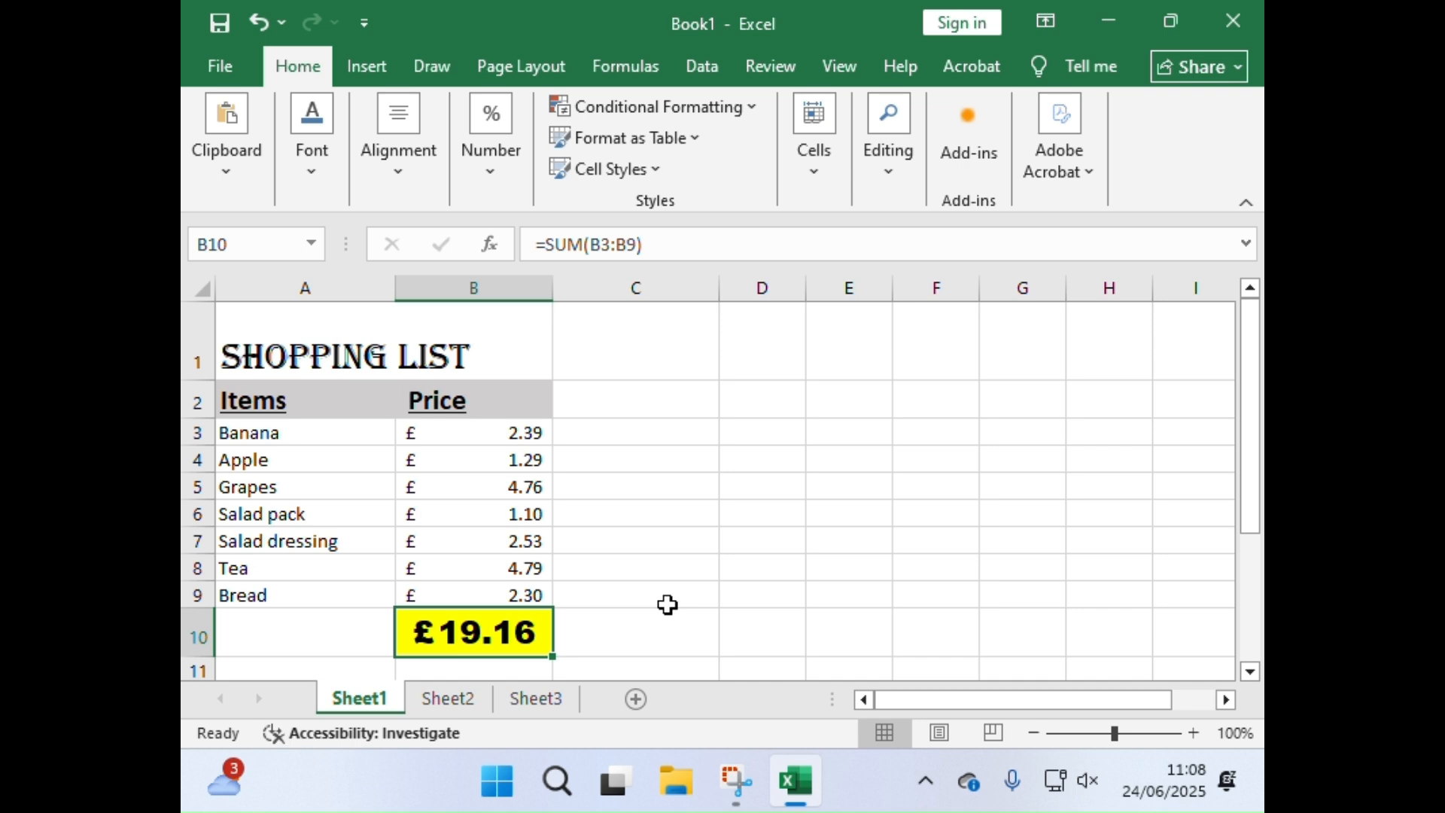
pyautogui.press('Return')
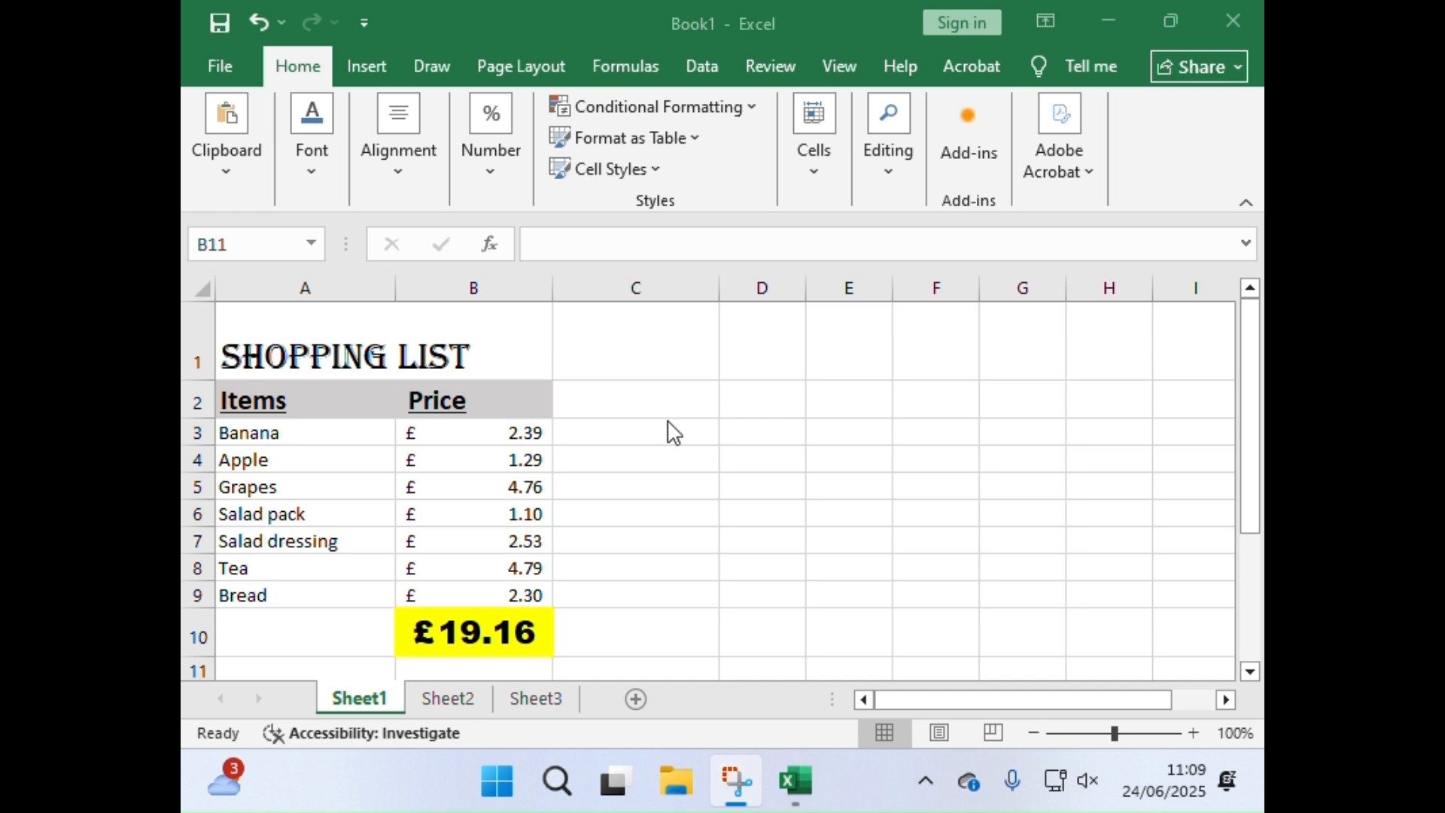
# Step: Enter the numbers 1 and 2 in cells D2 and D3
pyautogui.click(751, 396)
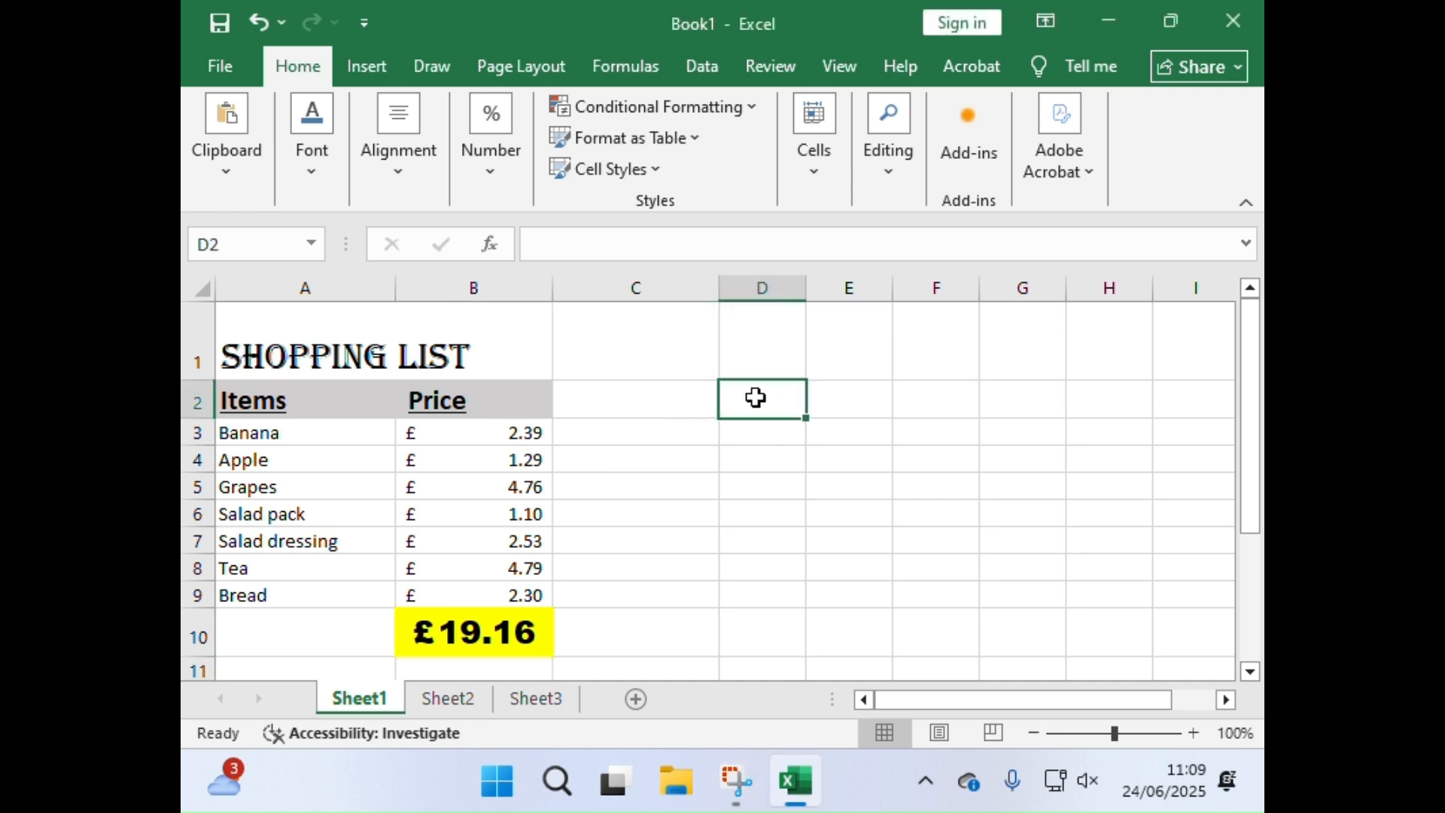
pyautogui.write('1')
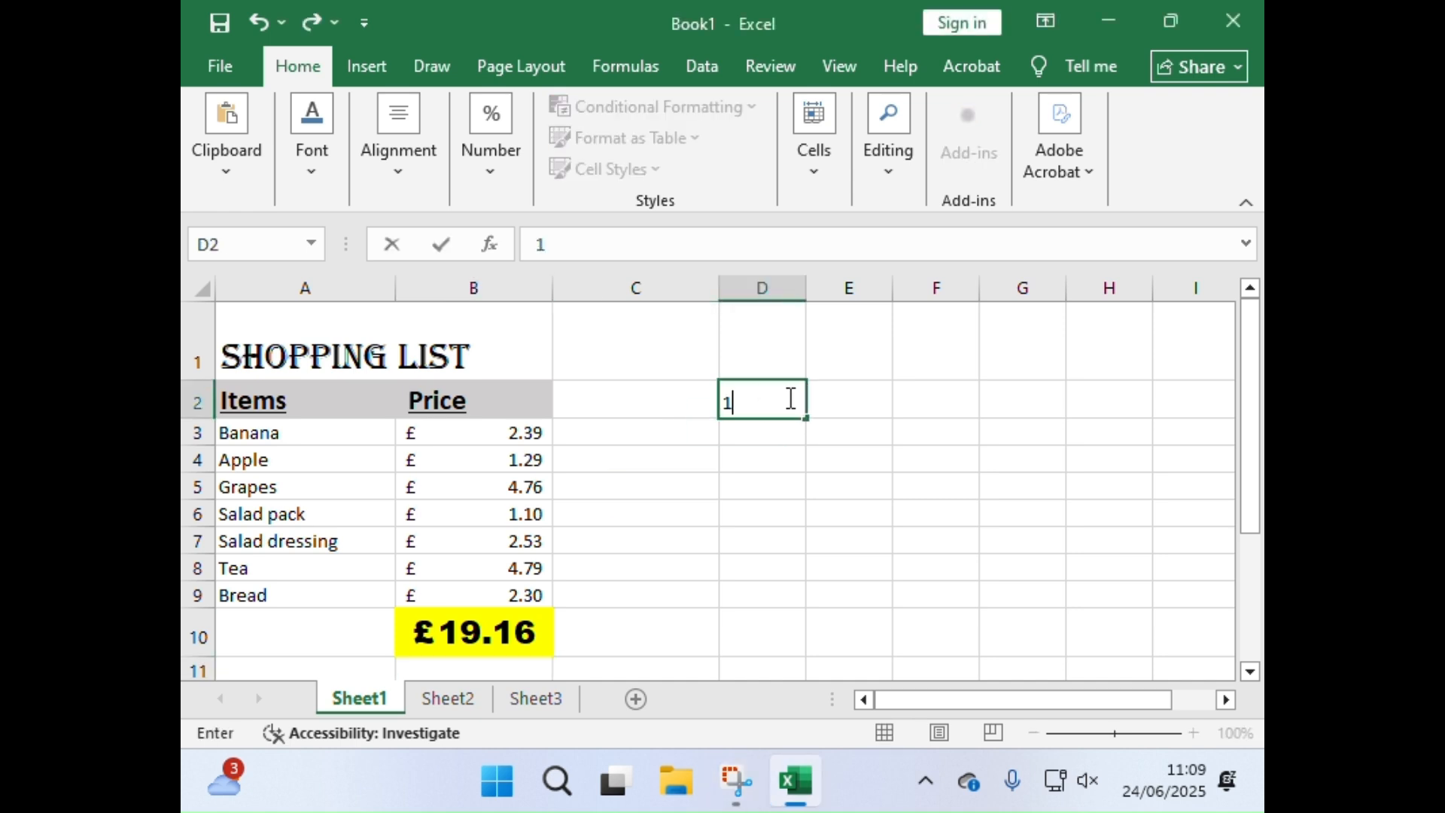
pyautogui.press('Return')
pyautogui.write('2')
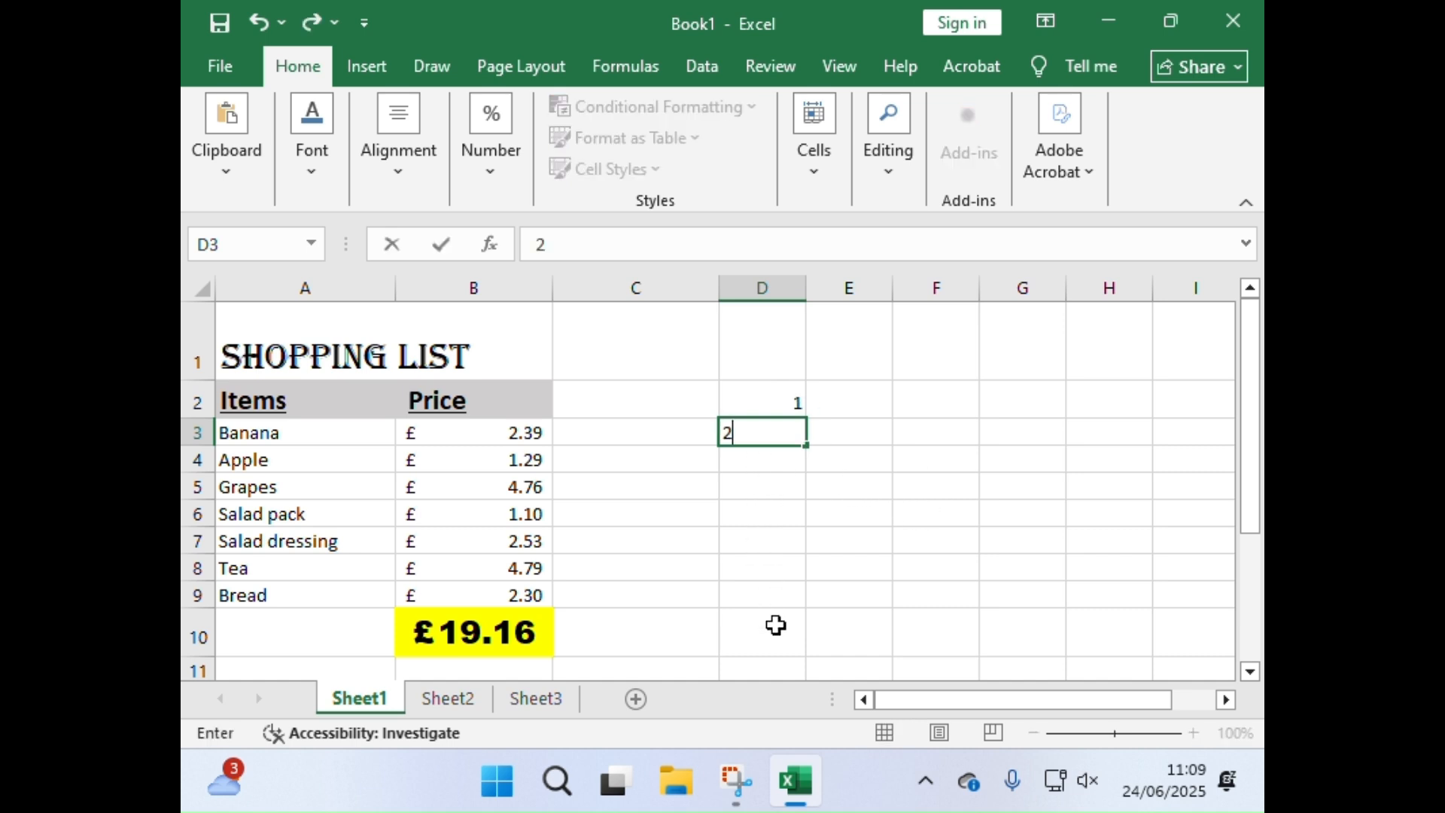
pyautogui.click(837, 517)
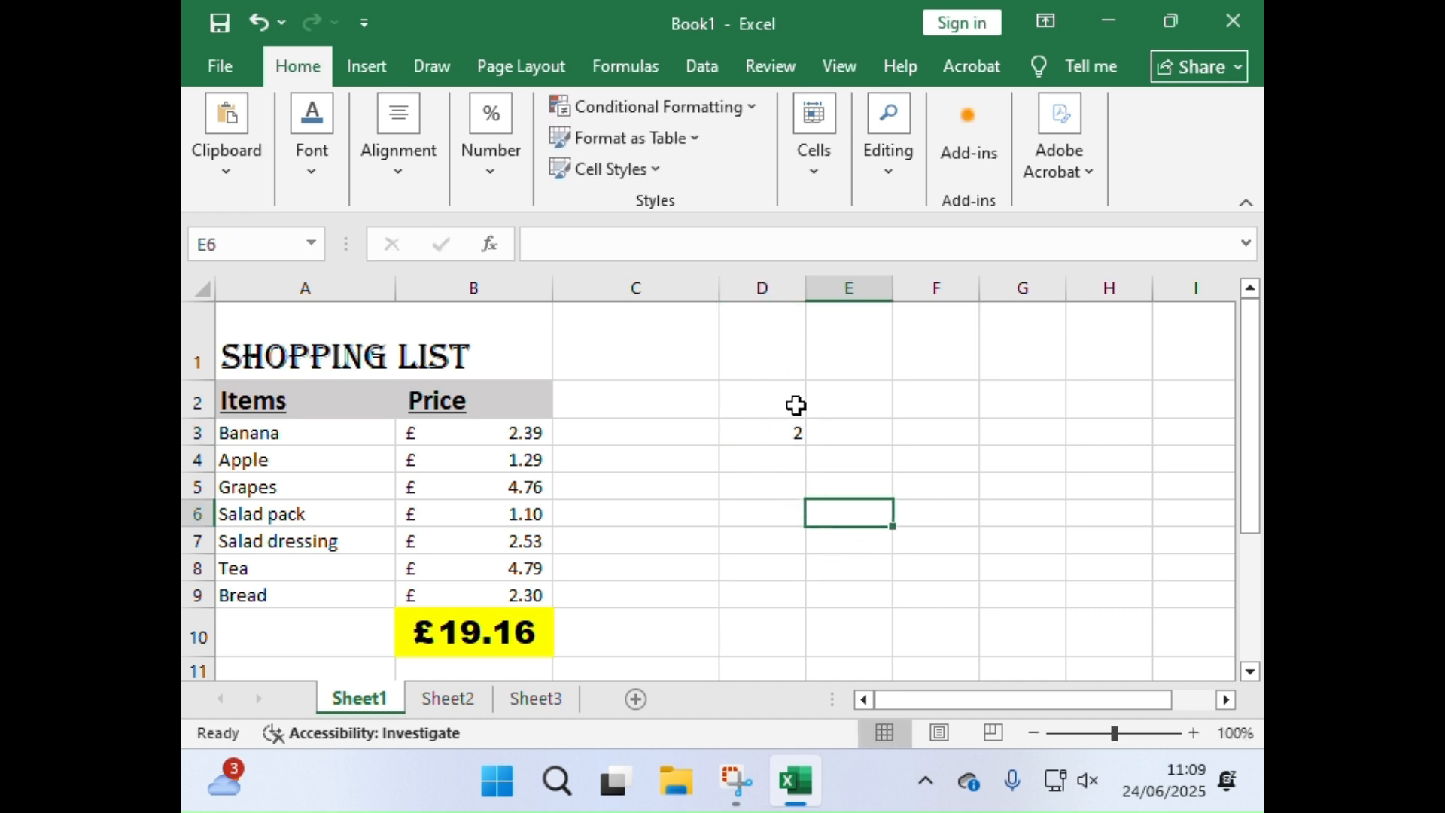
# Step: Auto-fill the 2 in D3 down to D10 and change the fill to Fill Series
pyautogui.click(795, 432)
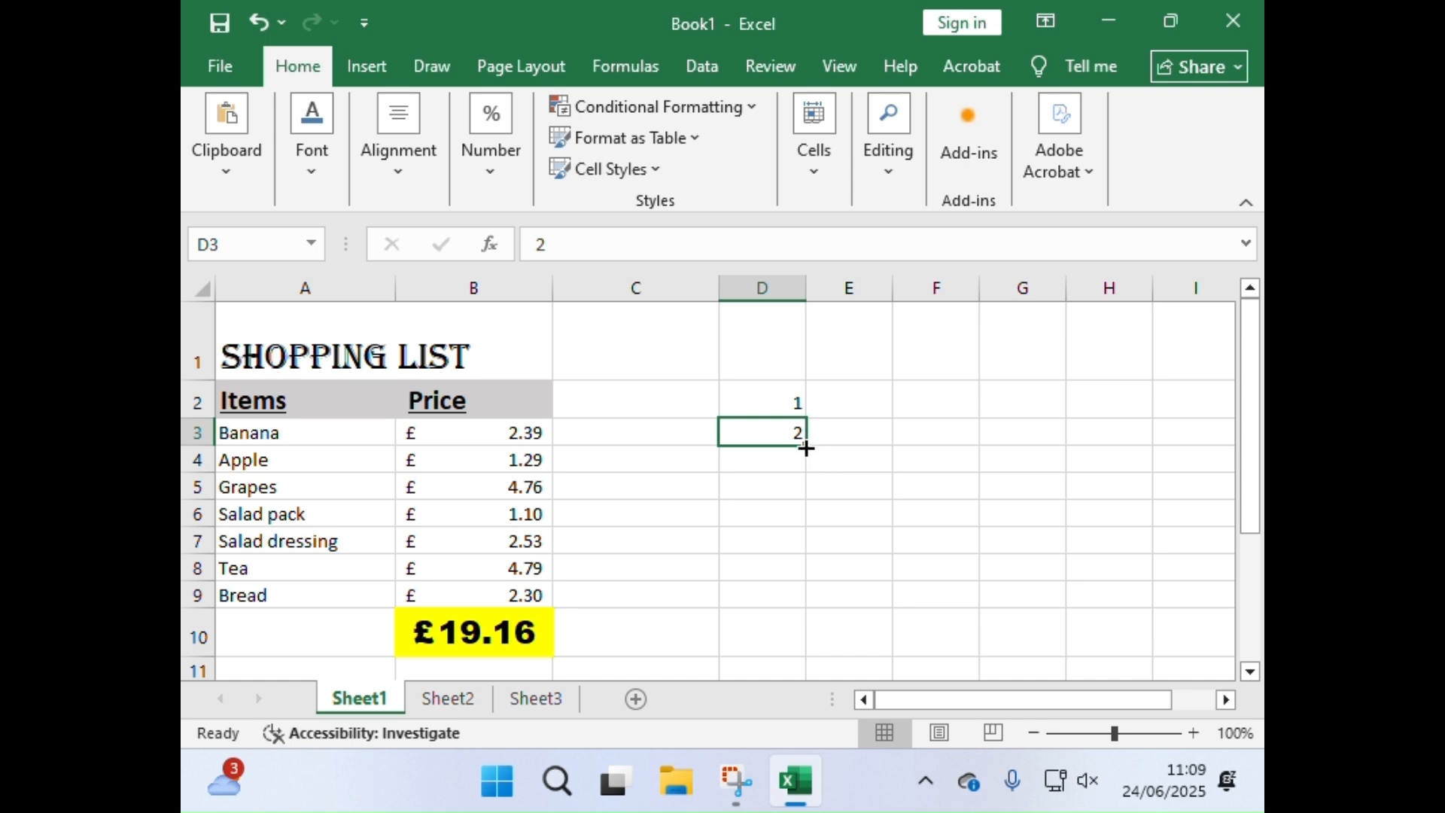
pyautogui.moveTo(806, 449); pyautogui.dragTo(806, 448)
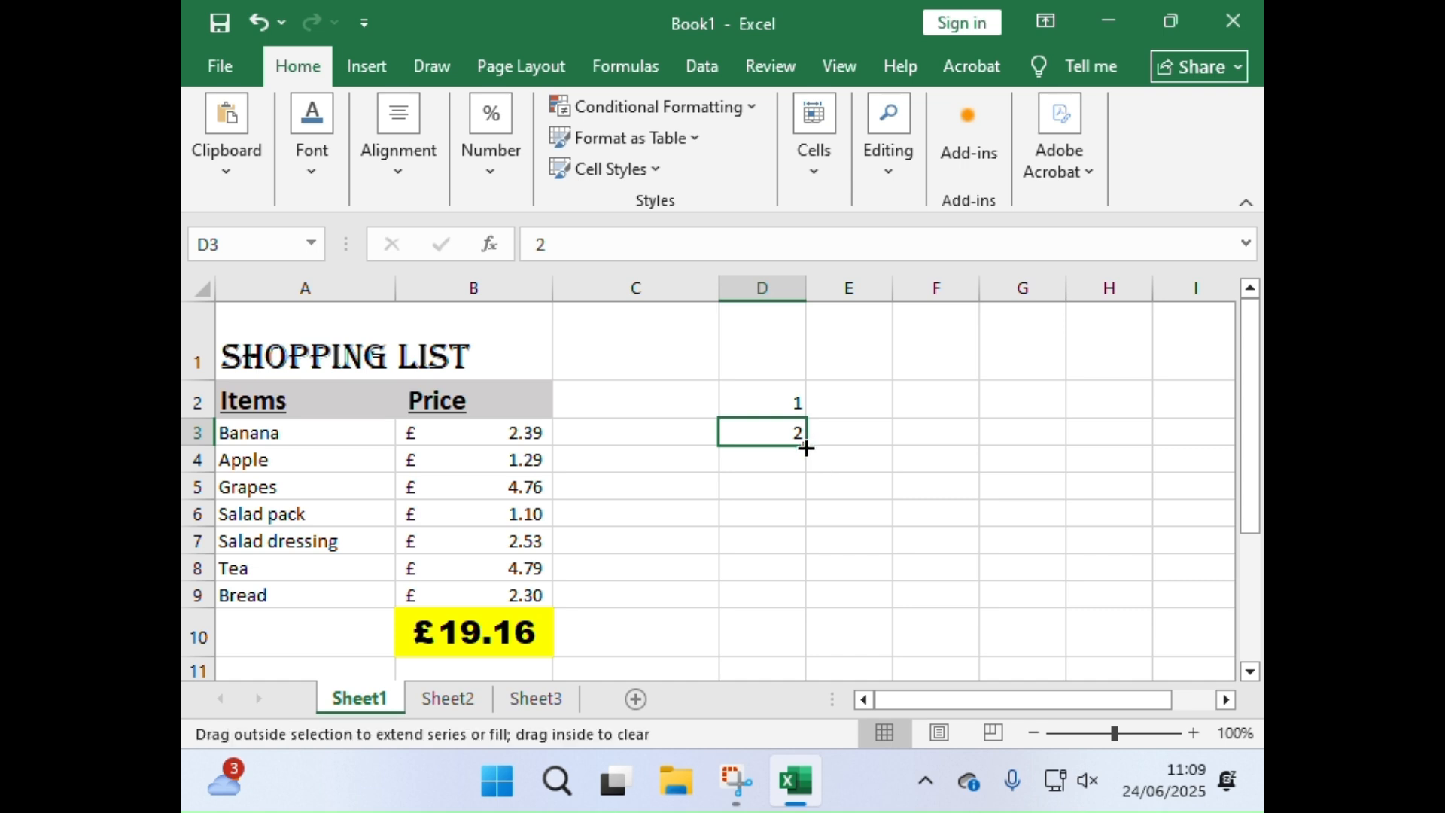
pyautogui.moveTo(806, 448); pyautogui.dragTo(809, 651)
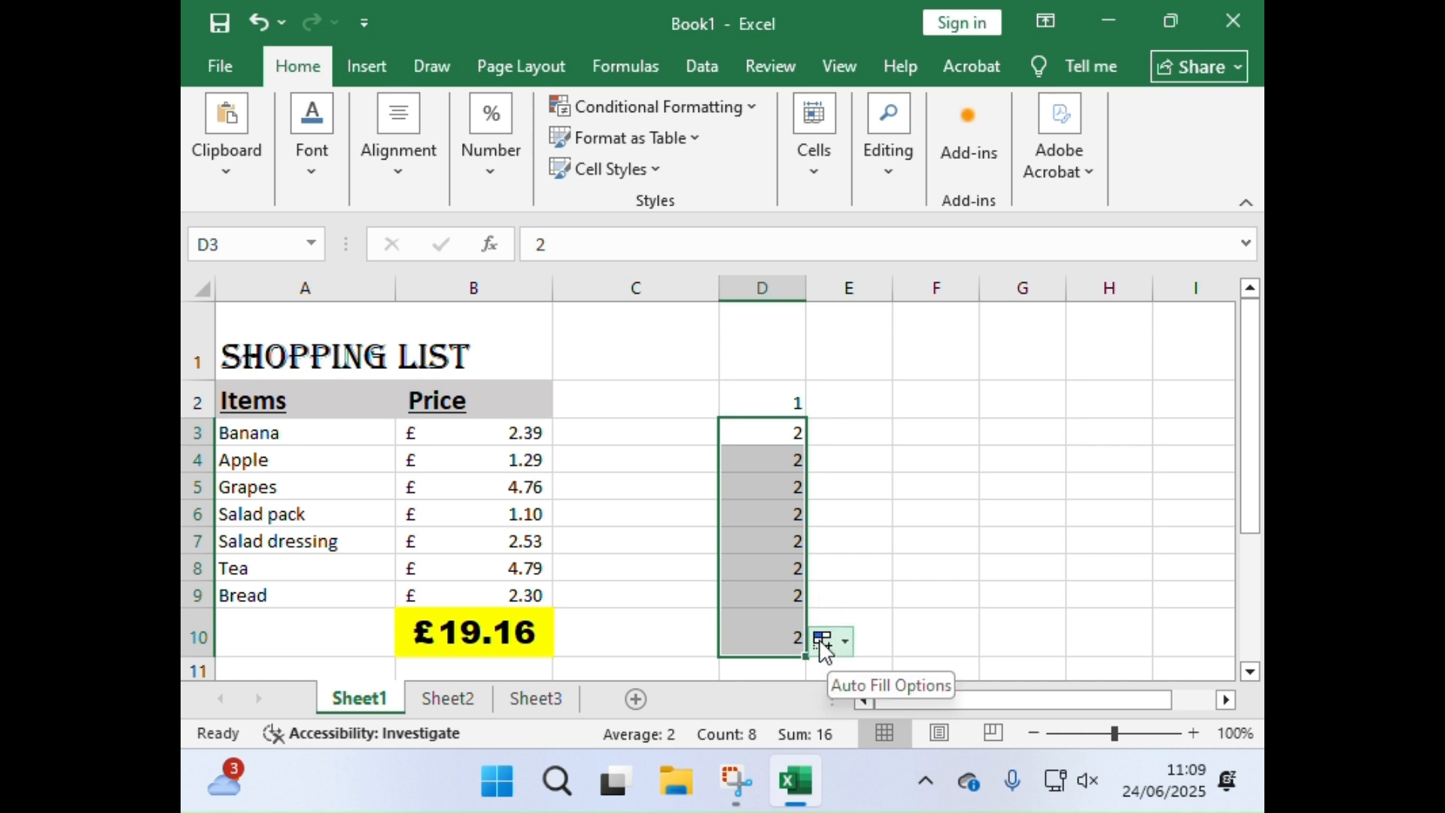
pyautogui.click(822, 641)
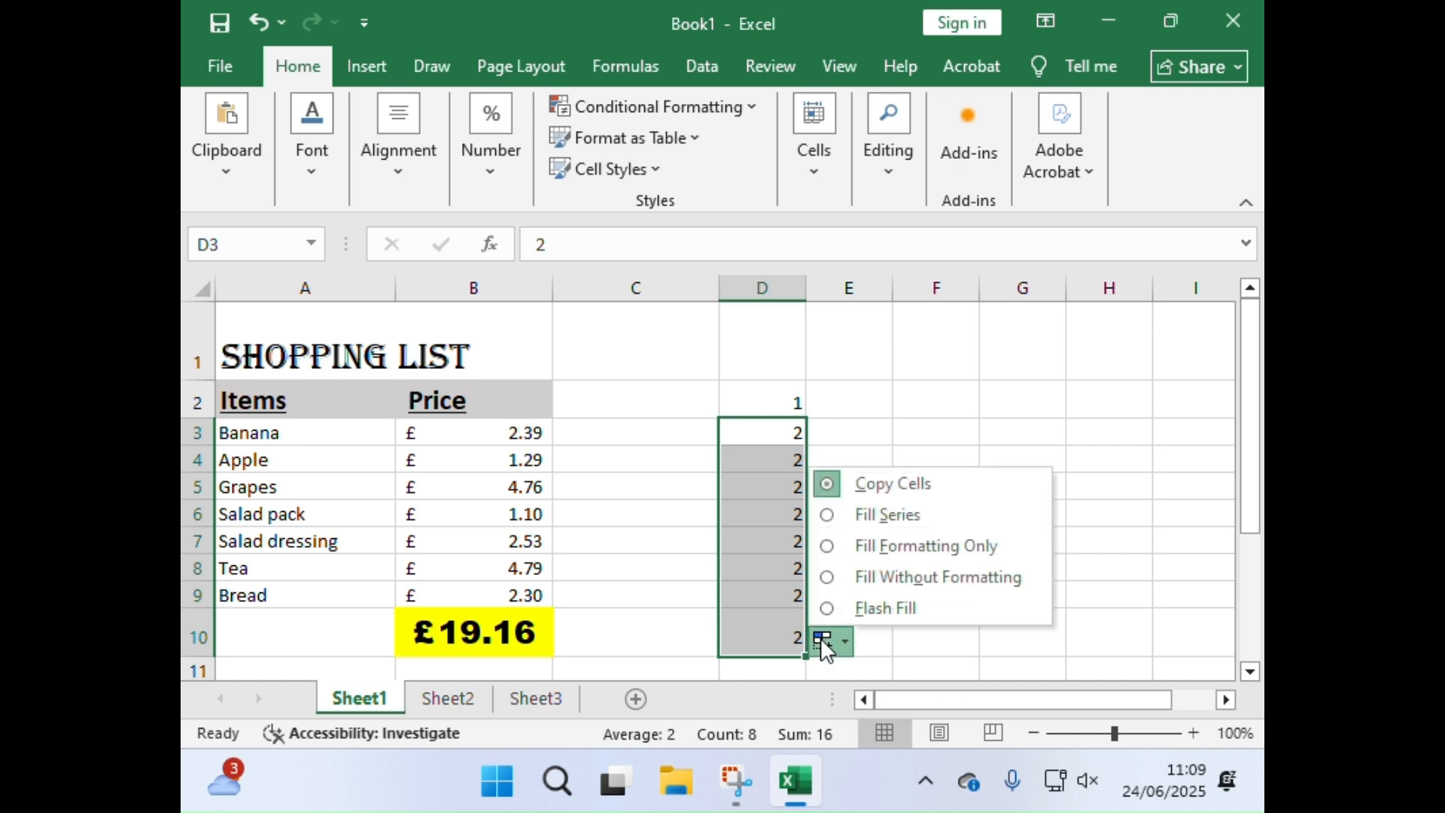
pyautogui.click(873, 513)
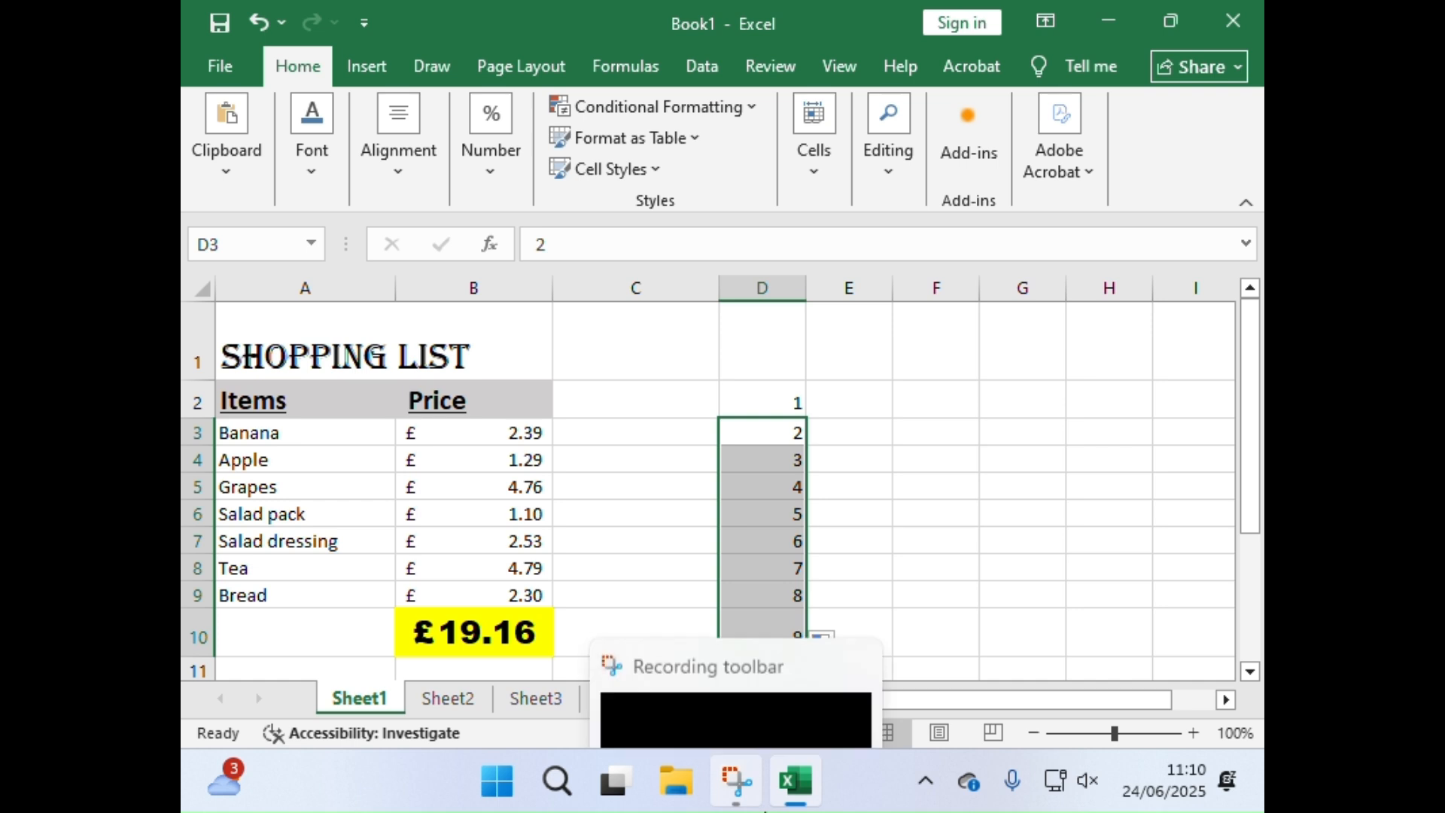
# Step: Auto-fill the 1 in D2 across to H2 and change the fill to Fill Series
pyautogui.moveTo(779, 804)
pyautogui.click(848, 425)
pyautogui.click(767, 389)
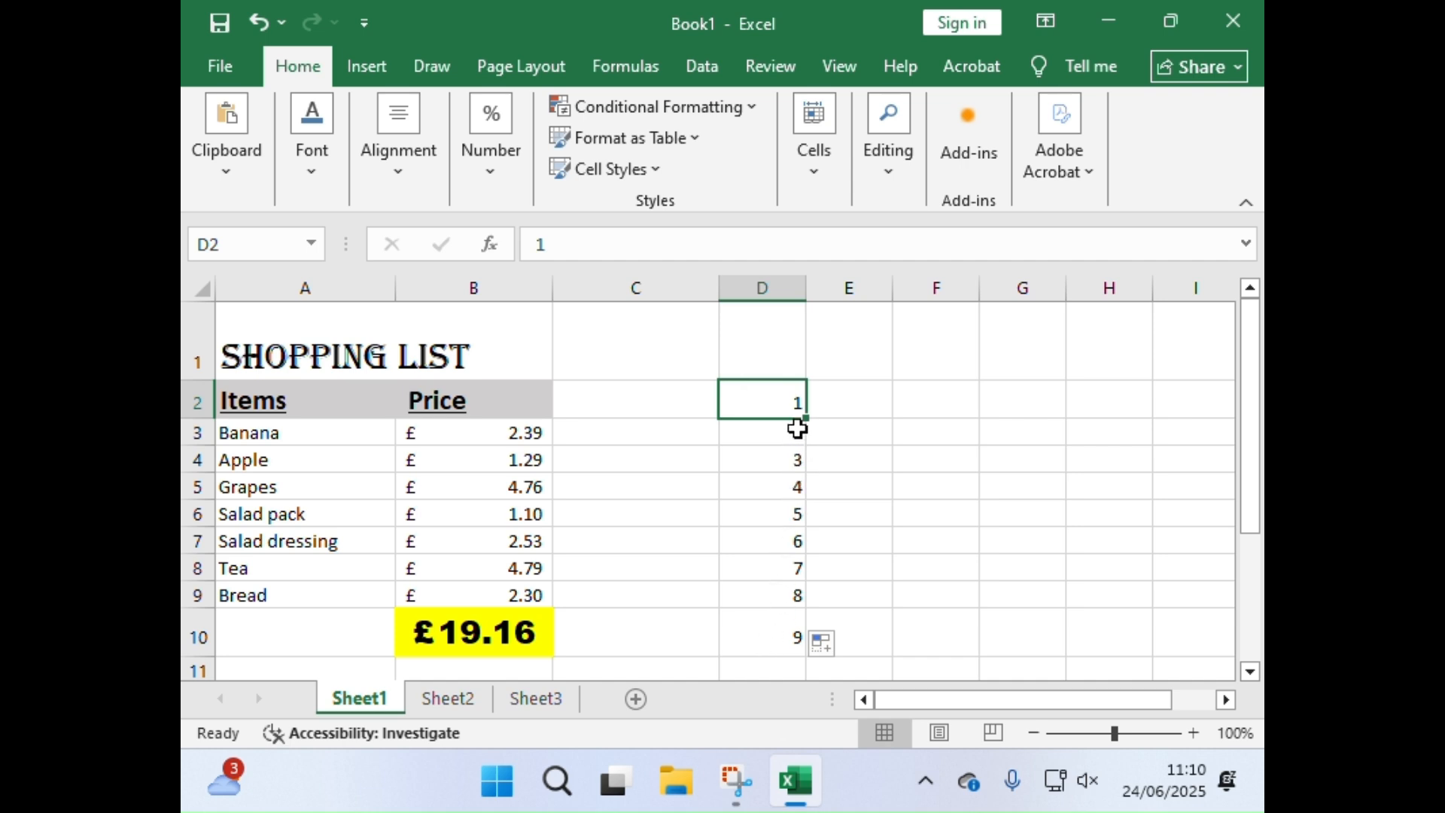
pyautogui.moveTo(804, 419); pyautogui.dragTo(1152, 429)
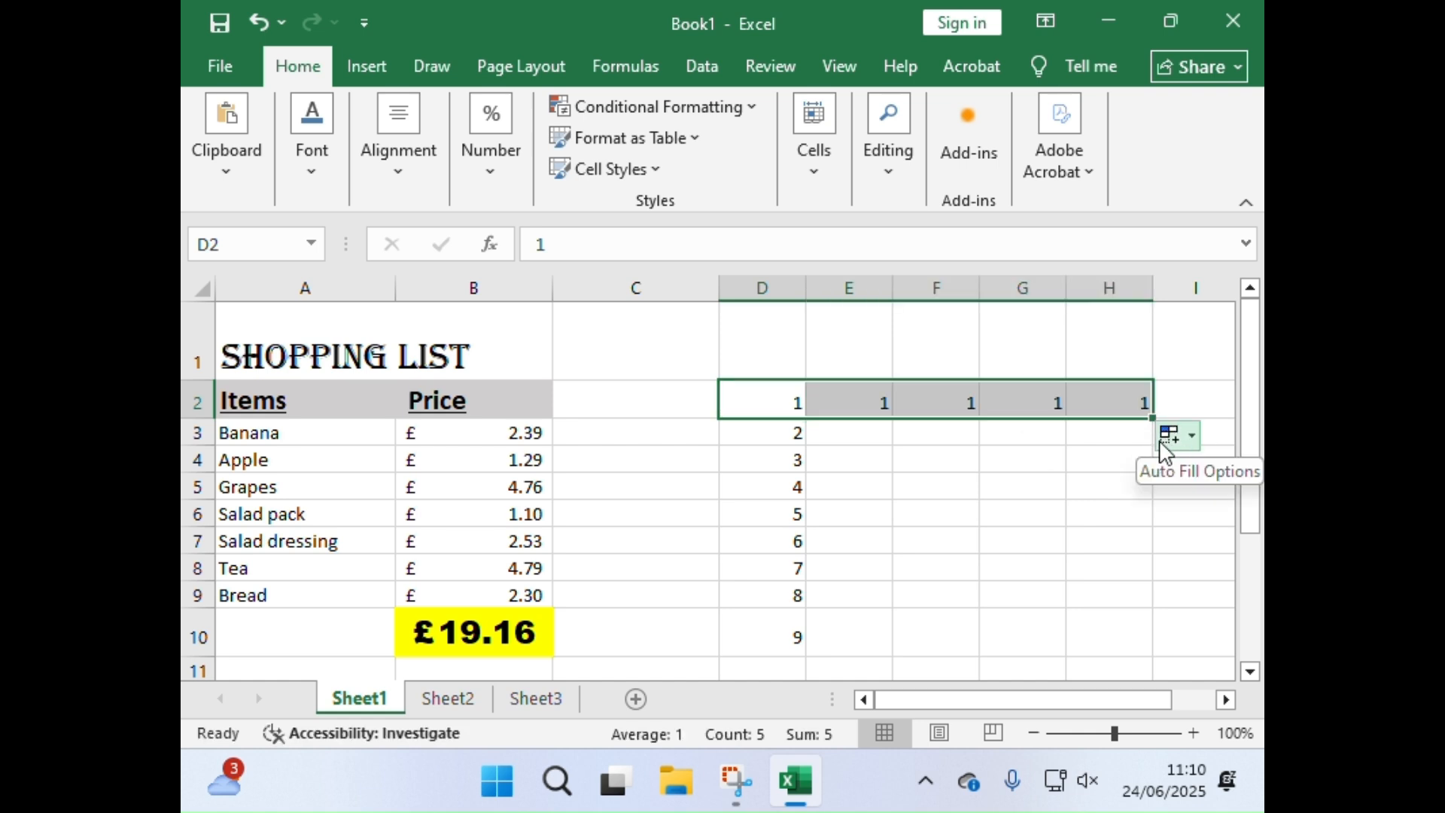
pyautogui.click(1162, 444)
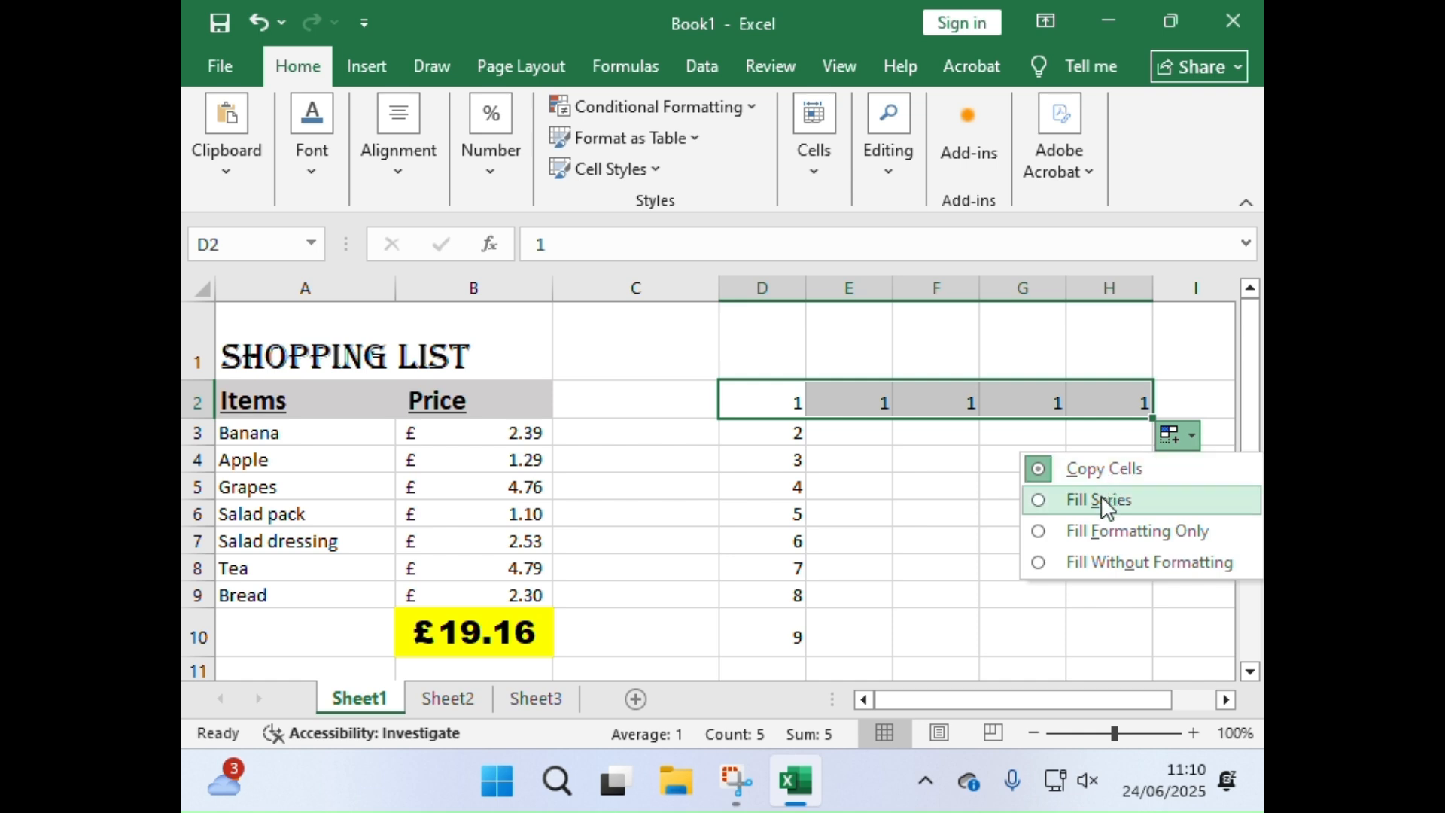
pyautogui.click(1105, 500)
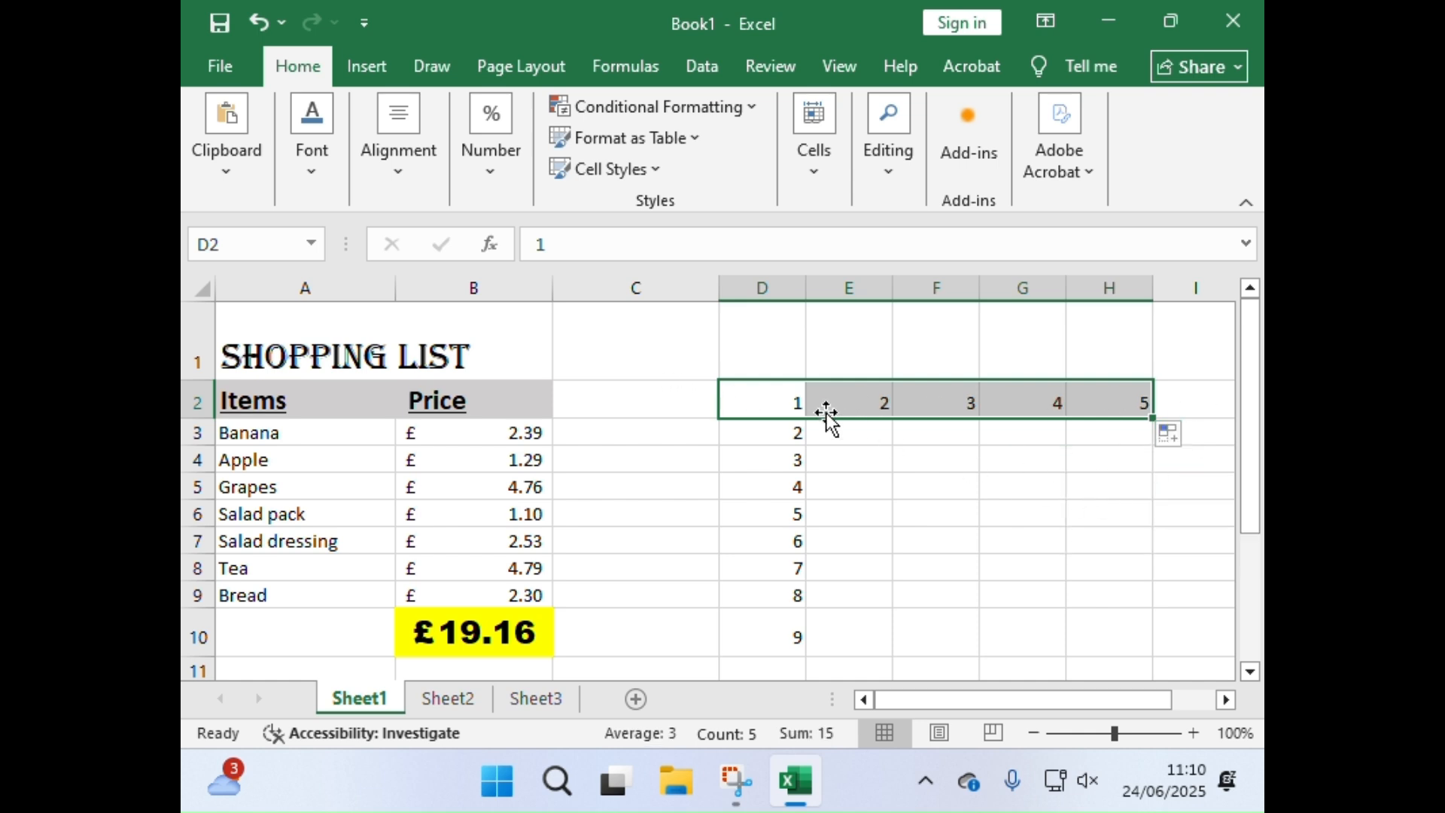
# Step: Clear the number series from the cell range D2:H10
pyautogui.moveTo(755, 403); pyautogui.dragTo(1109, 542)
pyautogui.press('Delete')
pyautogui.scroll(1, 913, 552)
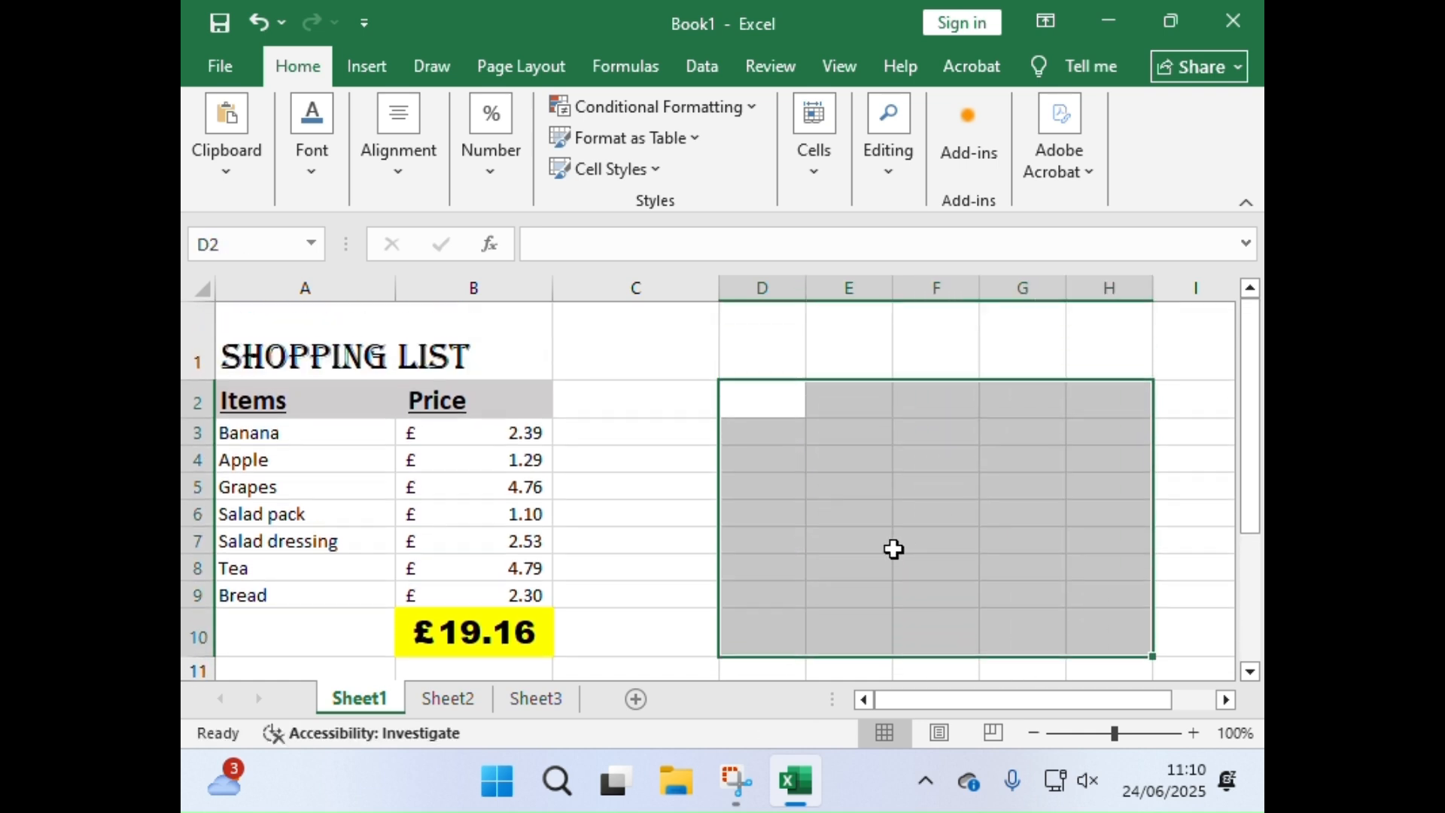
pyautogui.click(765, 542)
pyautogui.click(768, 427)
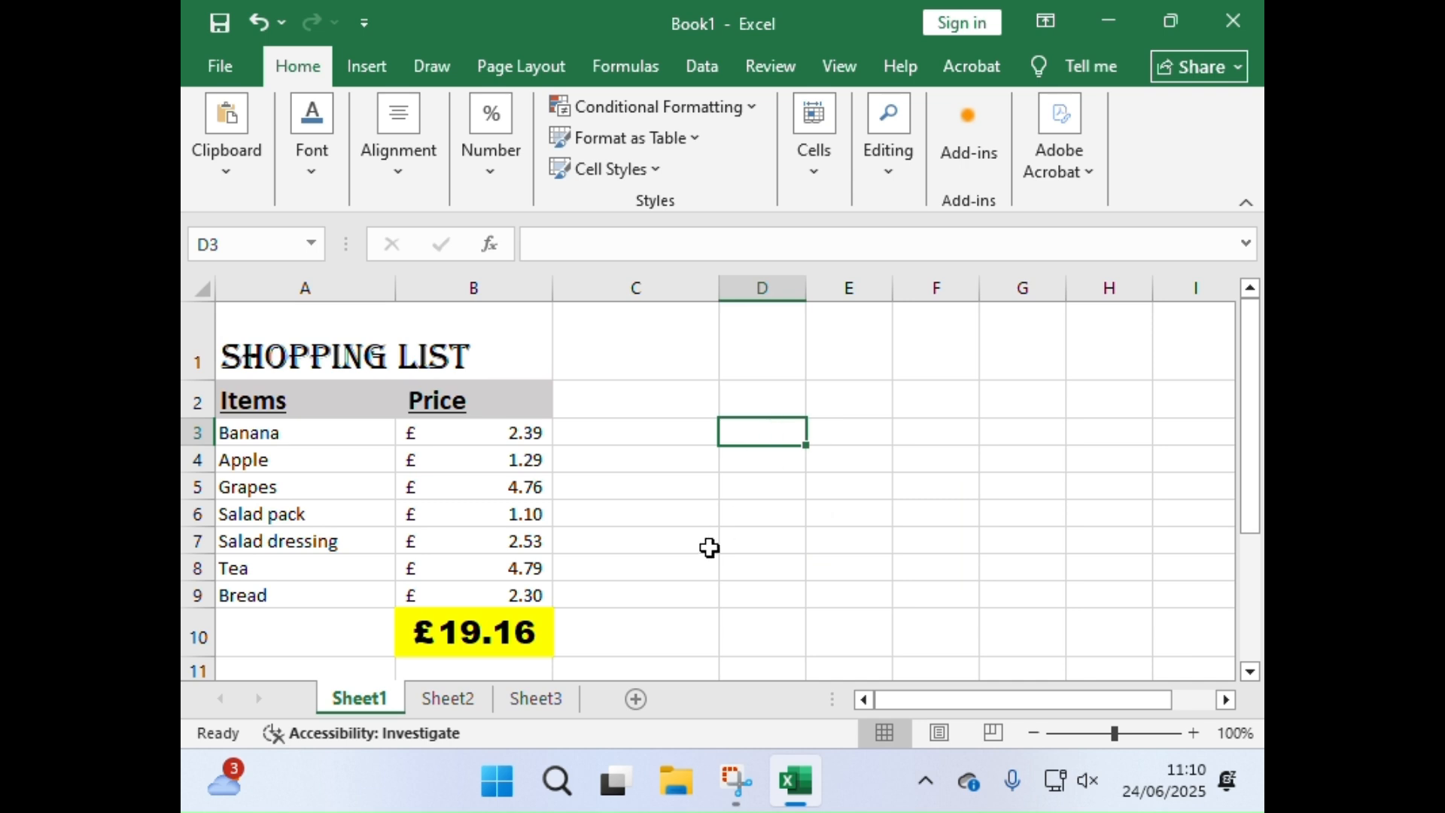
# Step: Enter the number 802567 in cell D2
pyautogui.click(773, 403)
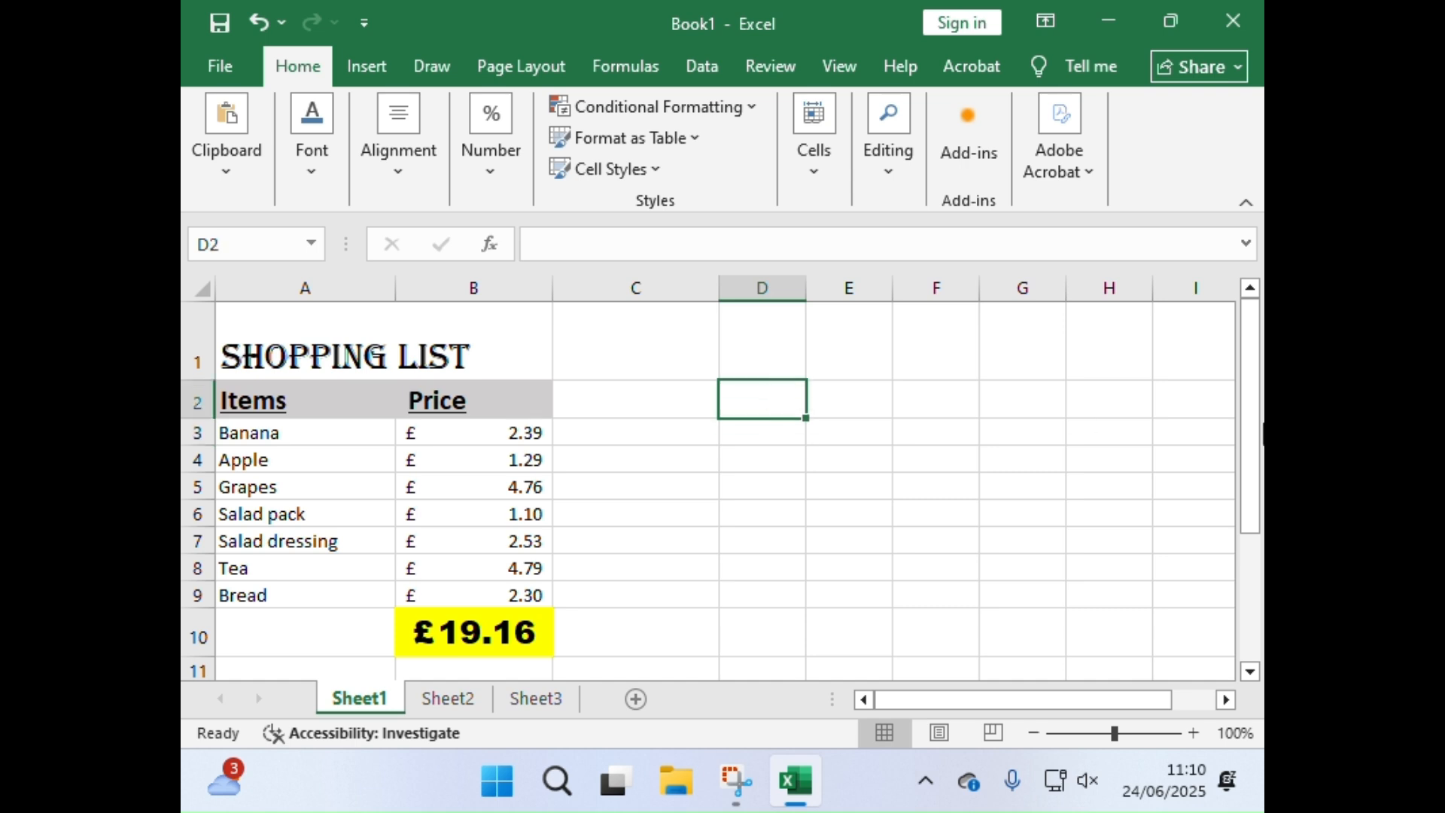
pyautogui.write('80')
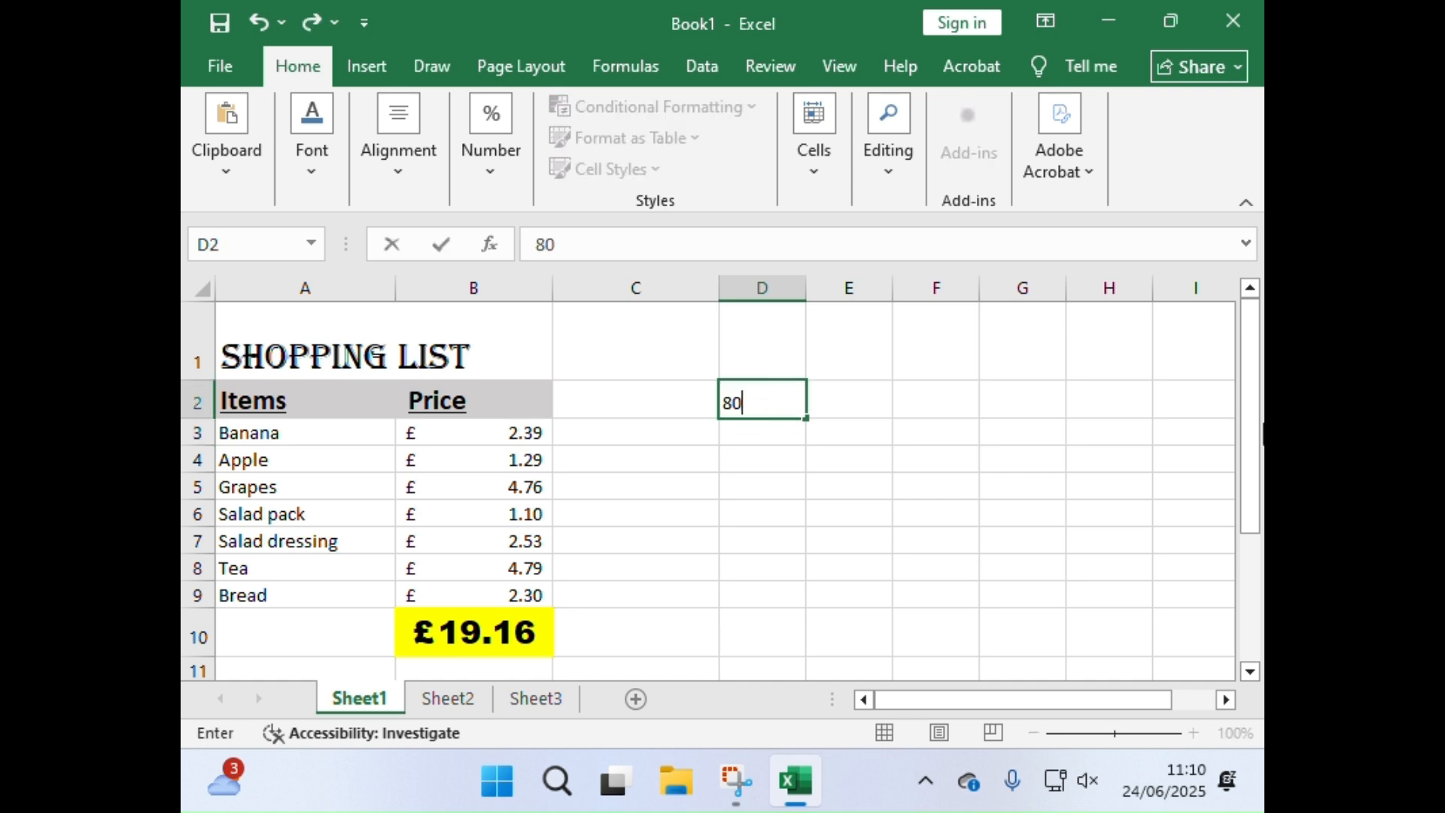
pyautogui.write('2567')
pyautogui.click(838, 432)
# Step: Auto-fill the number in D2 down to D10 and change the fill to Fill Series
pyautogui.click(780, 390)
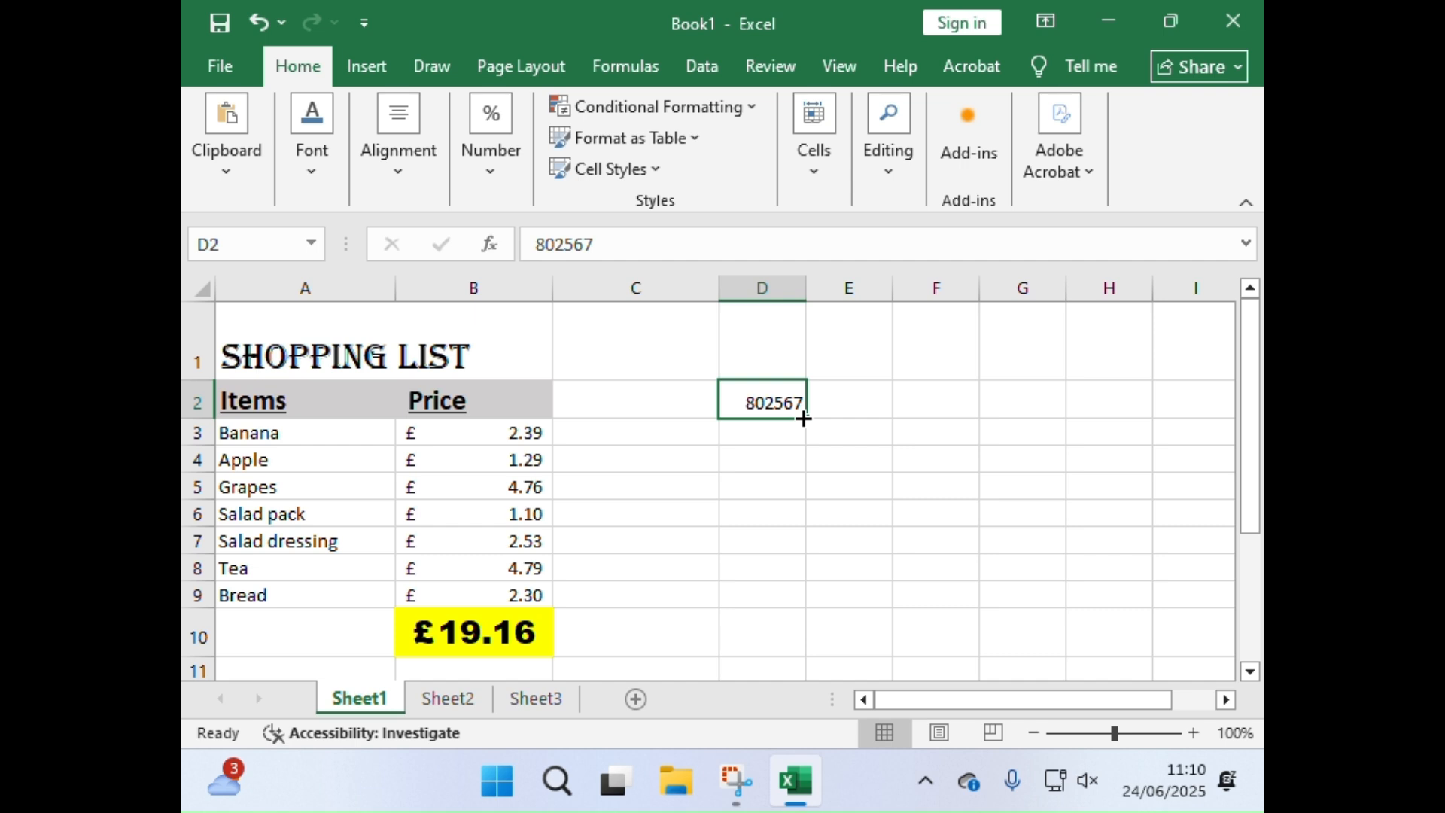
pyautogui.moveTo(809, 419); pyautogui.dragTo(782, 663)
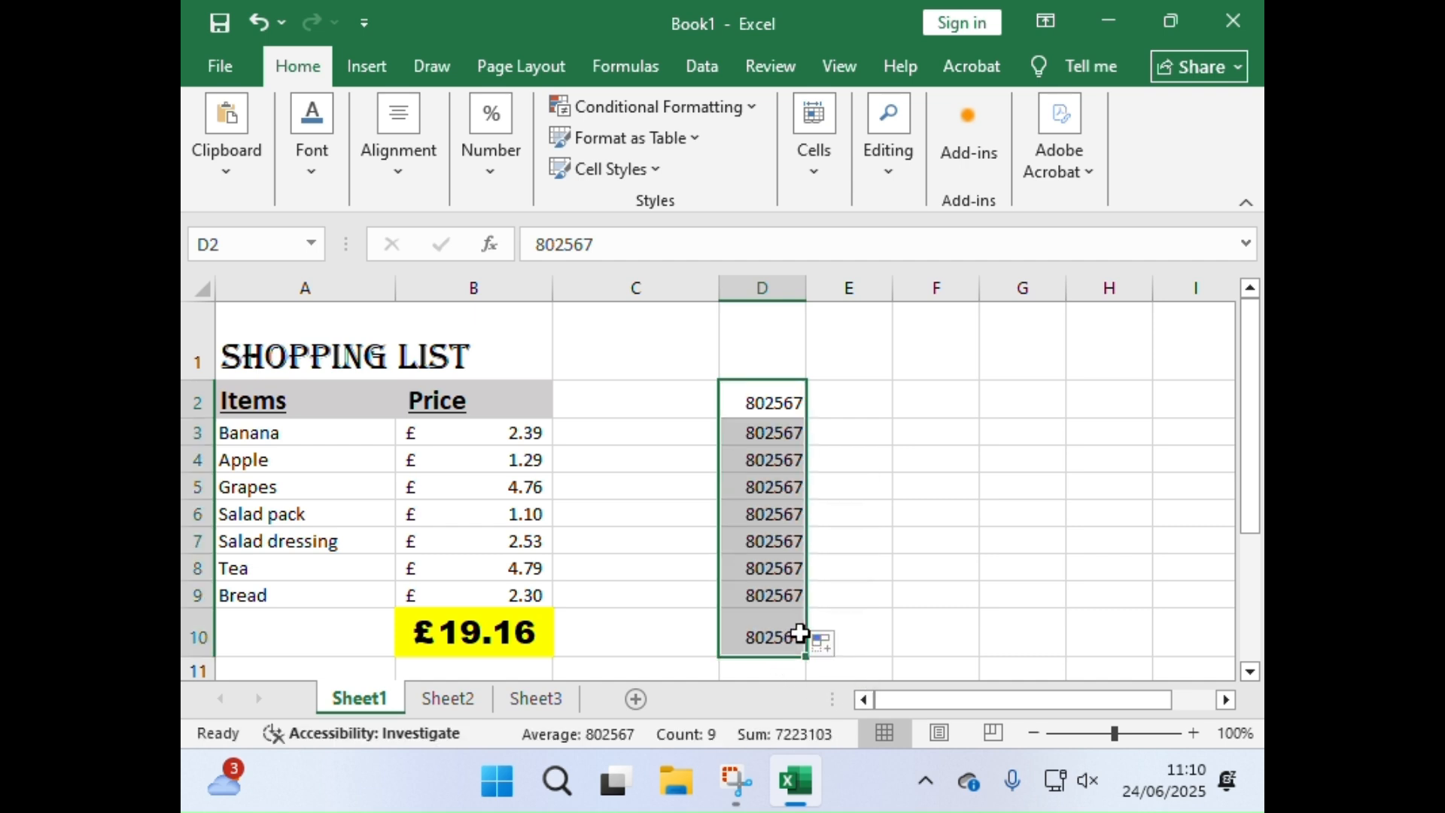
pyautogui.click(825, 644)
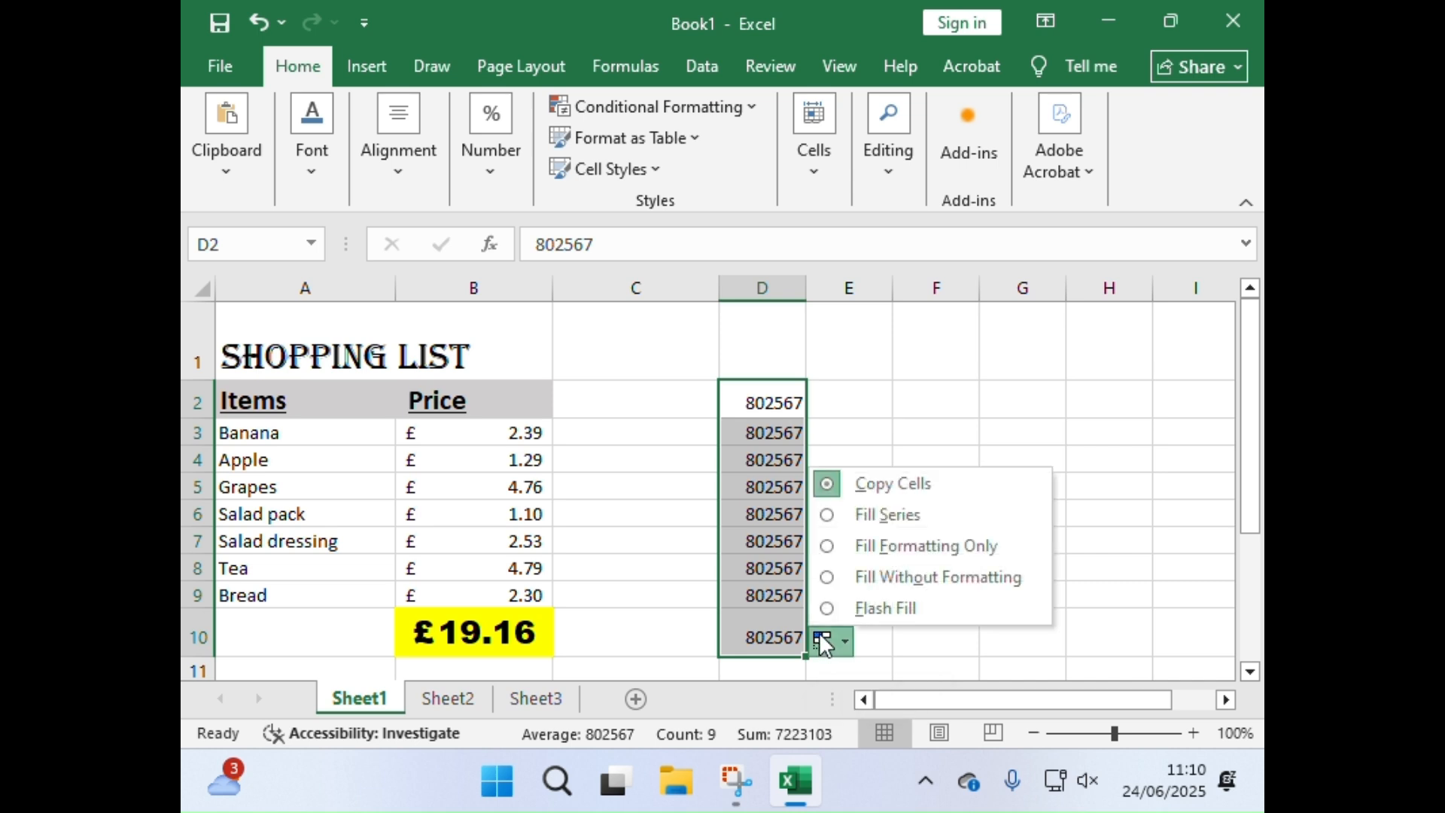
pyautogui.click(856, 510)
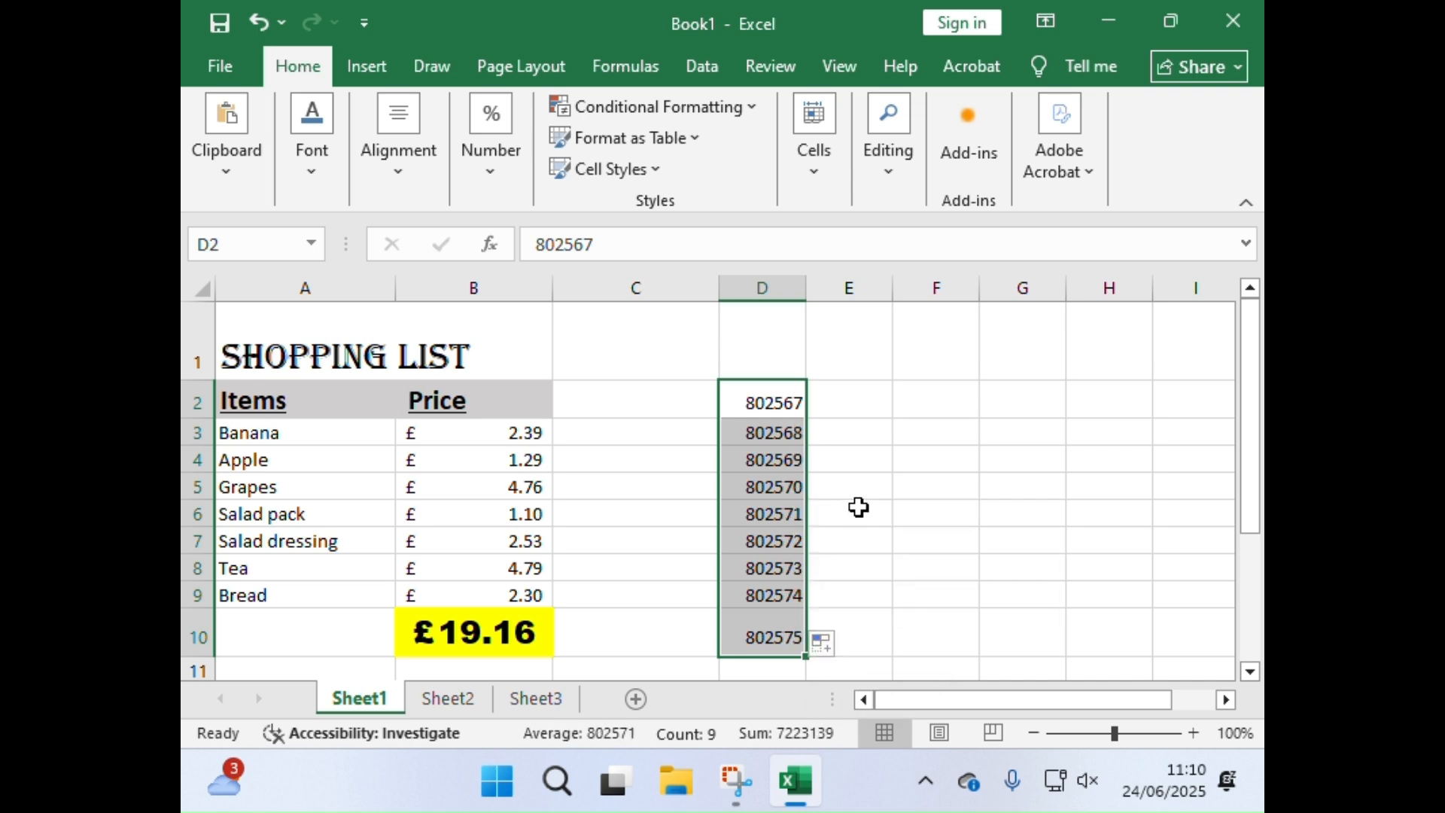
pyautogui.click(791, 403)
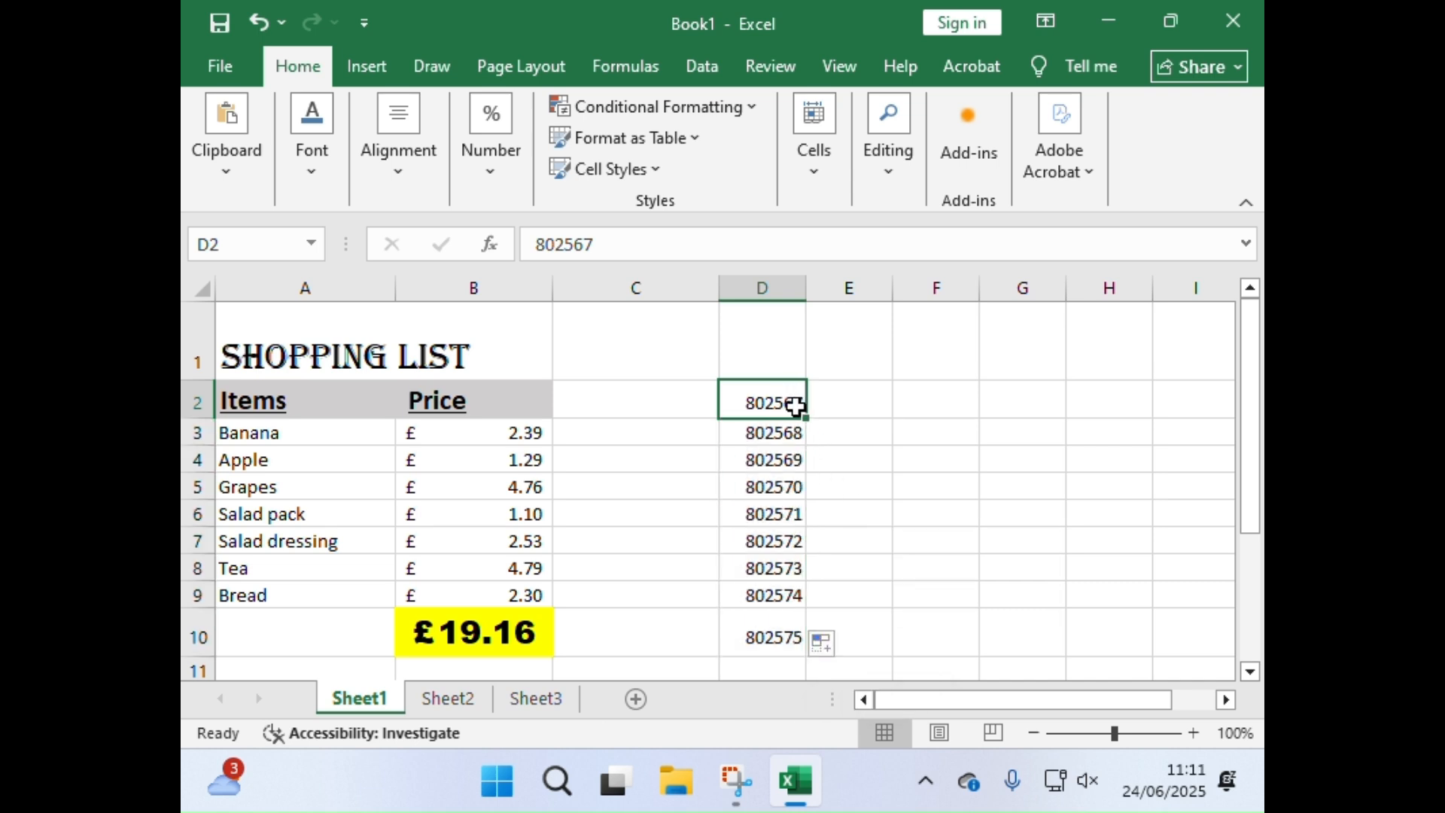
pyautogui.click(789, 431)
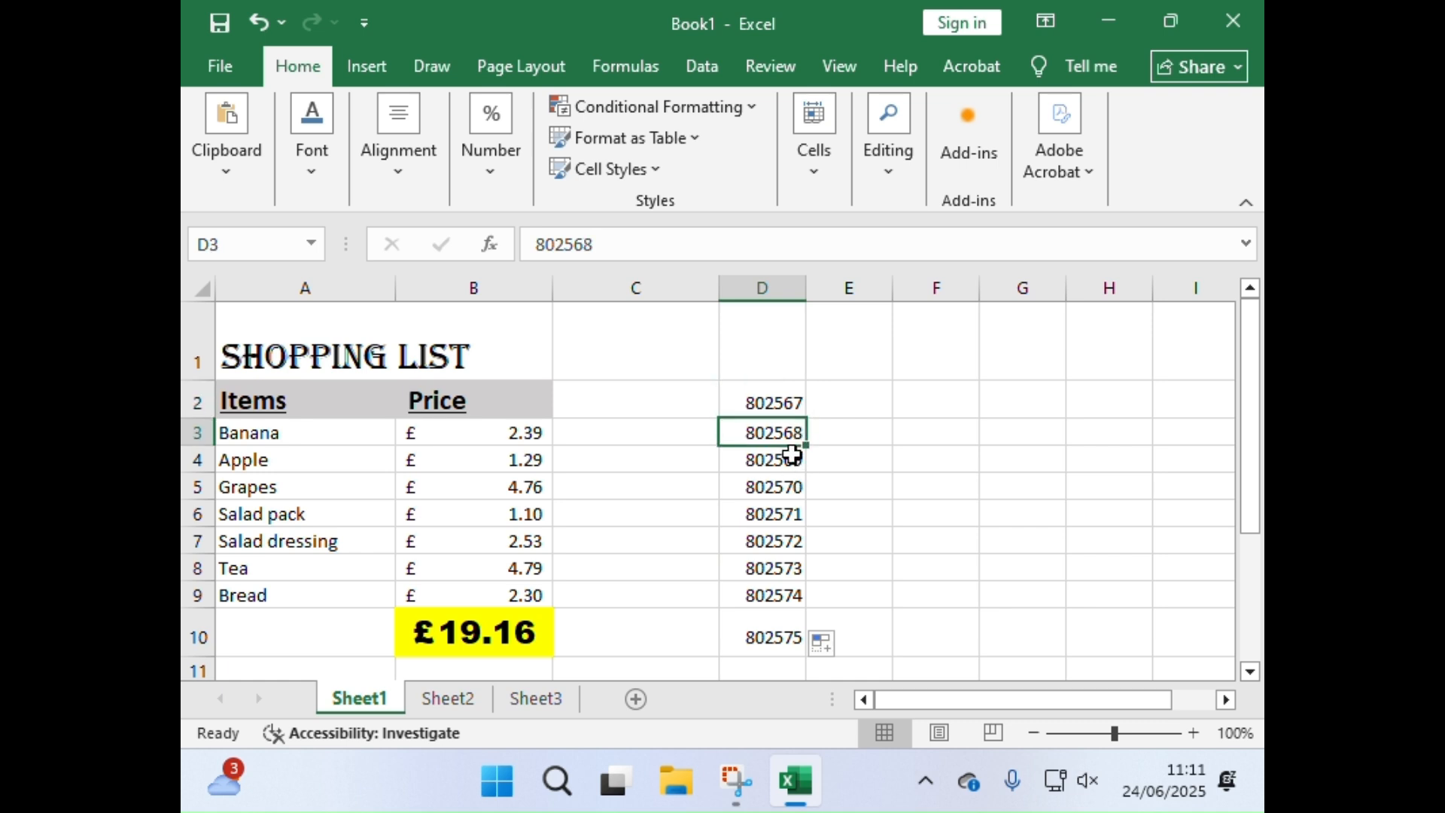
pyautogui.click(792, 455)
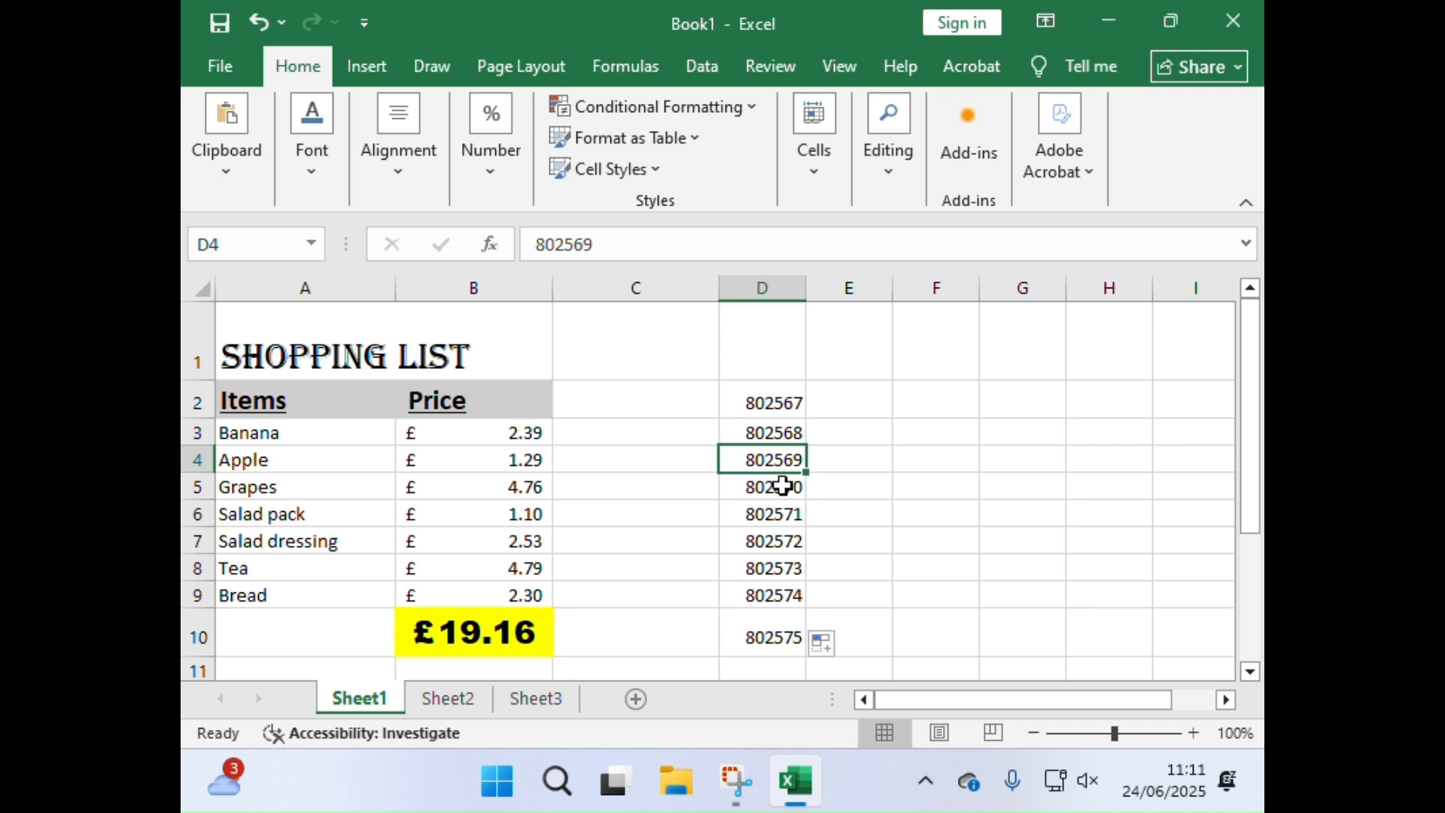
pyautogui.click(783, 486)
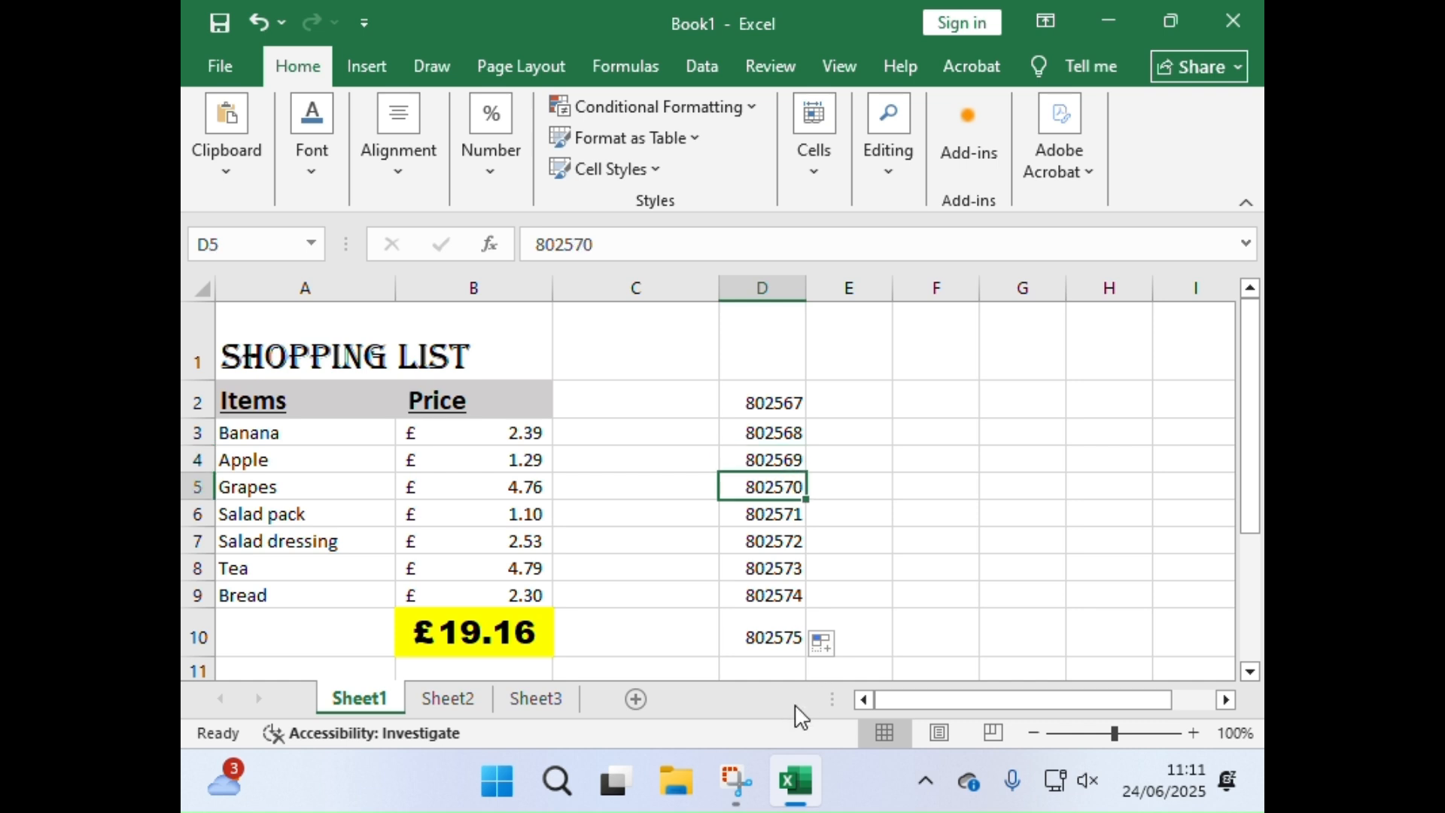
# Step: Enter a person's first name in each of the cells E2 to E6, beside the number series
pyautogui.click(826, 407)
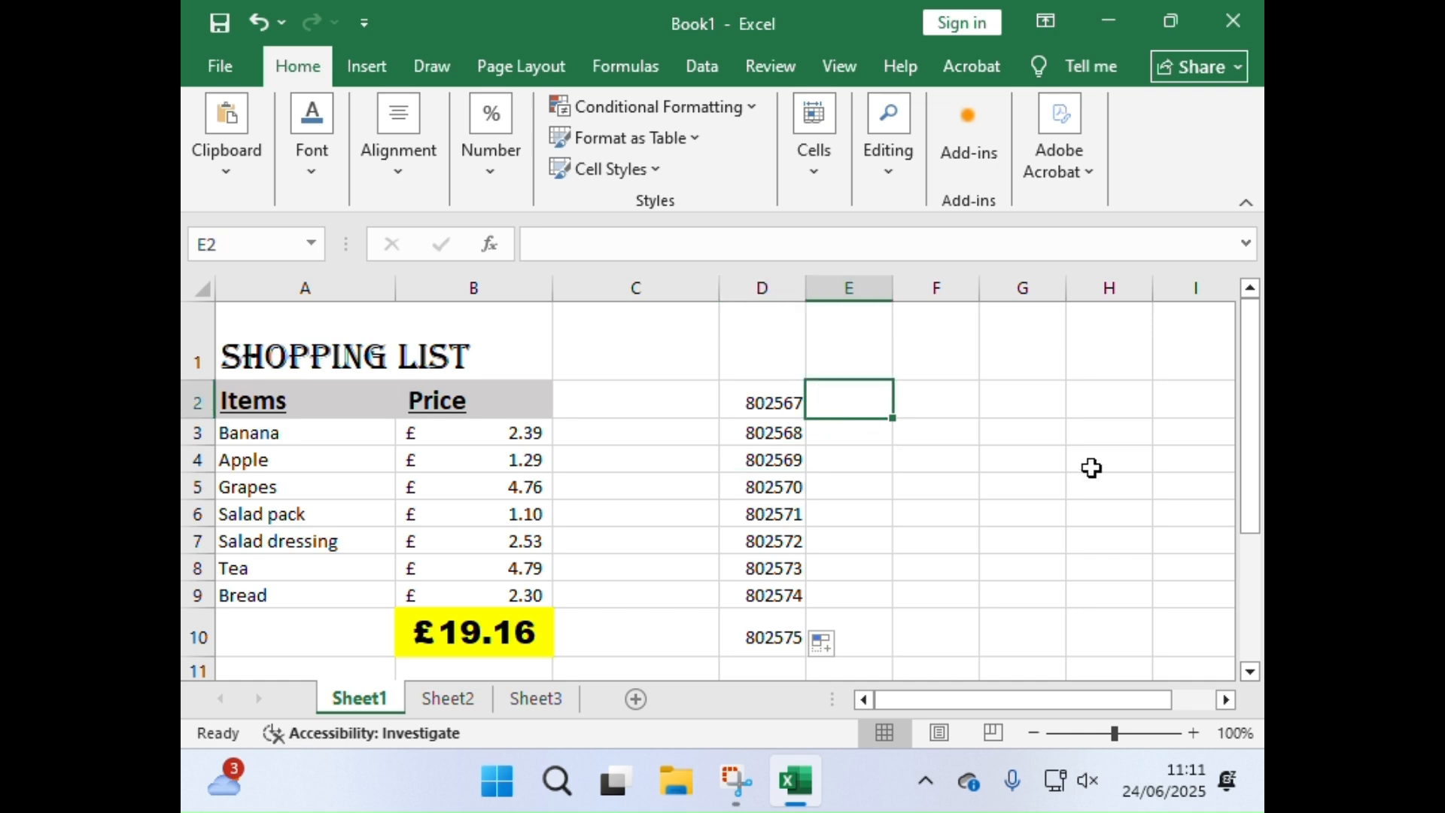
pyautogui.write('ADAM')
pyautogui.press('Return')
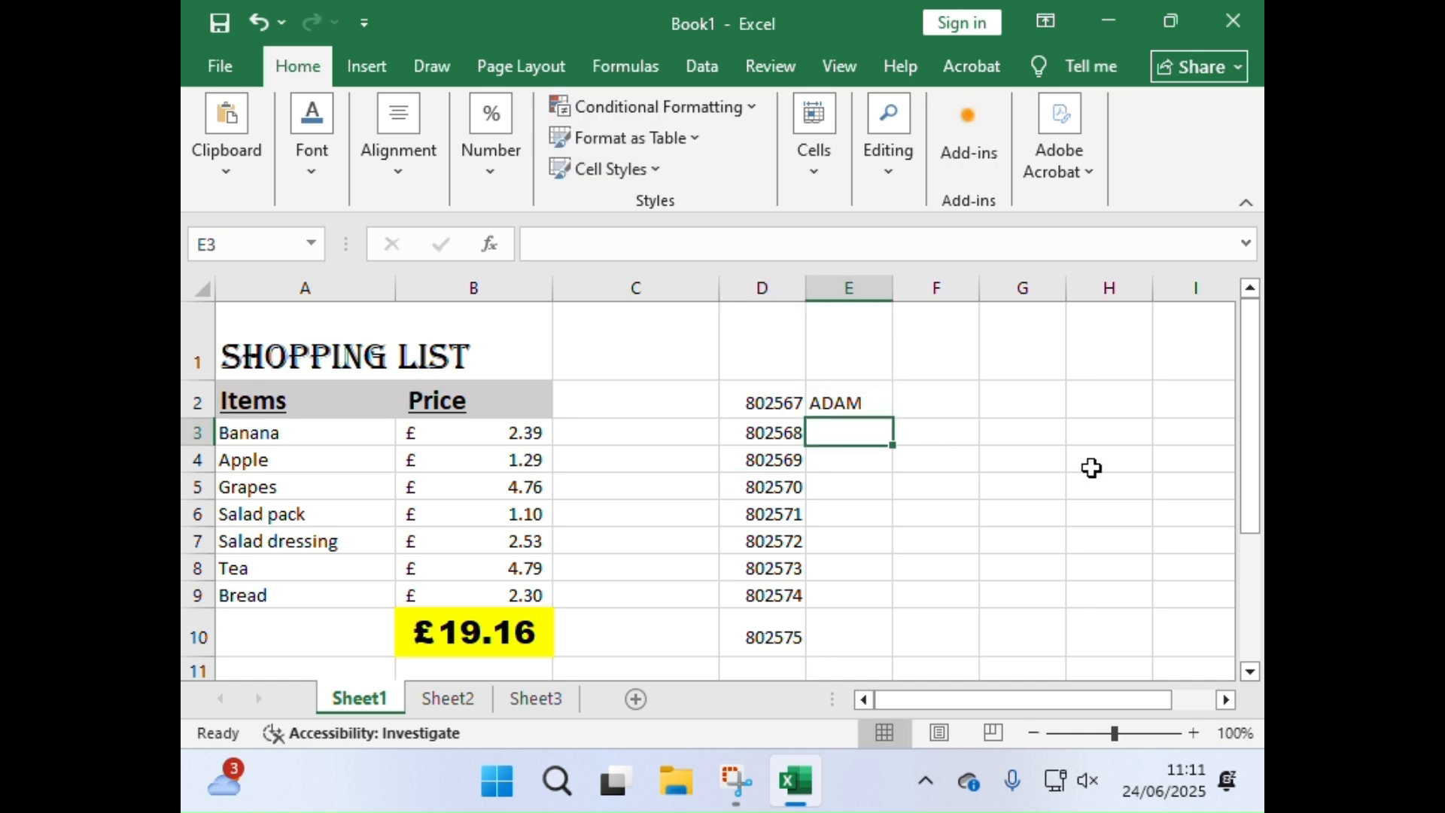
pyautogui.write('sCOLL')
pyautogui.press('Return')
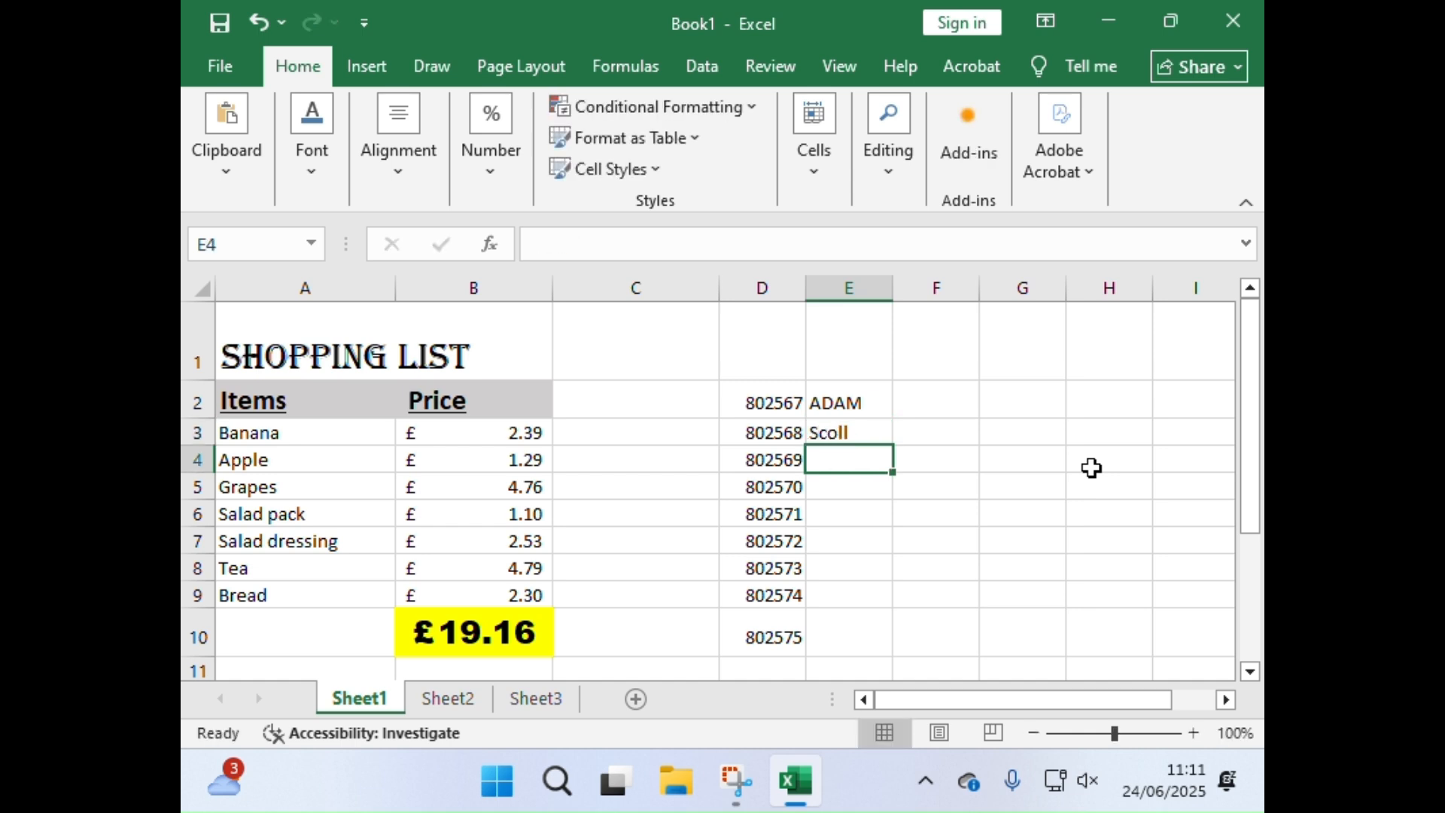
pyautogui.write('John')
pyautogui.press('Return')
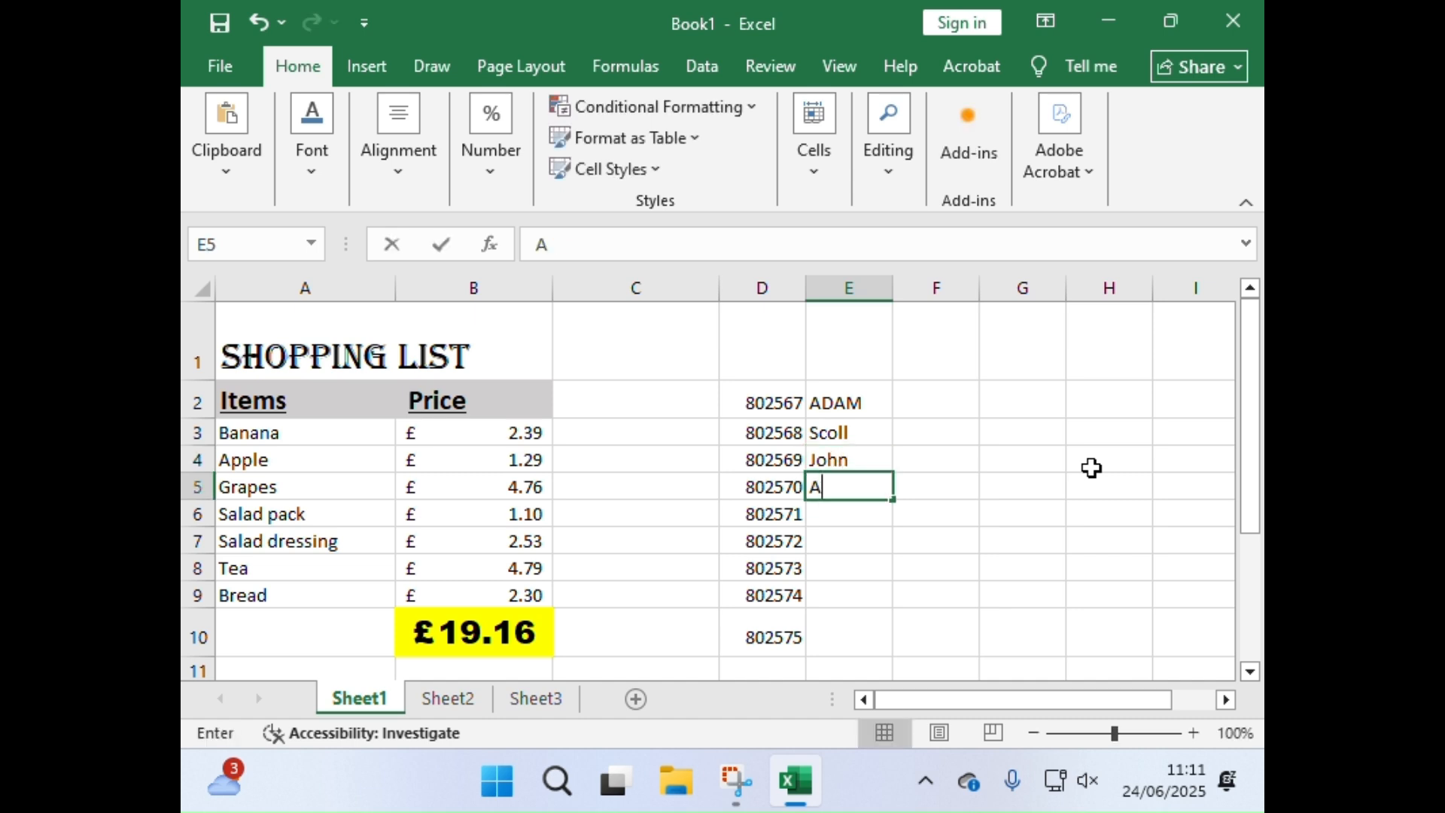
pyautogui.write('Adaba')
pyautogui.press('Return')
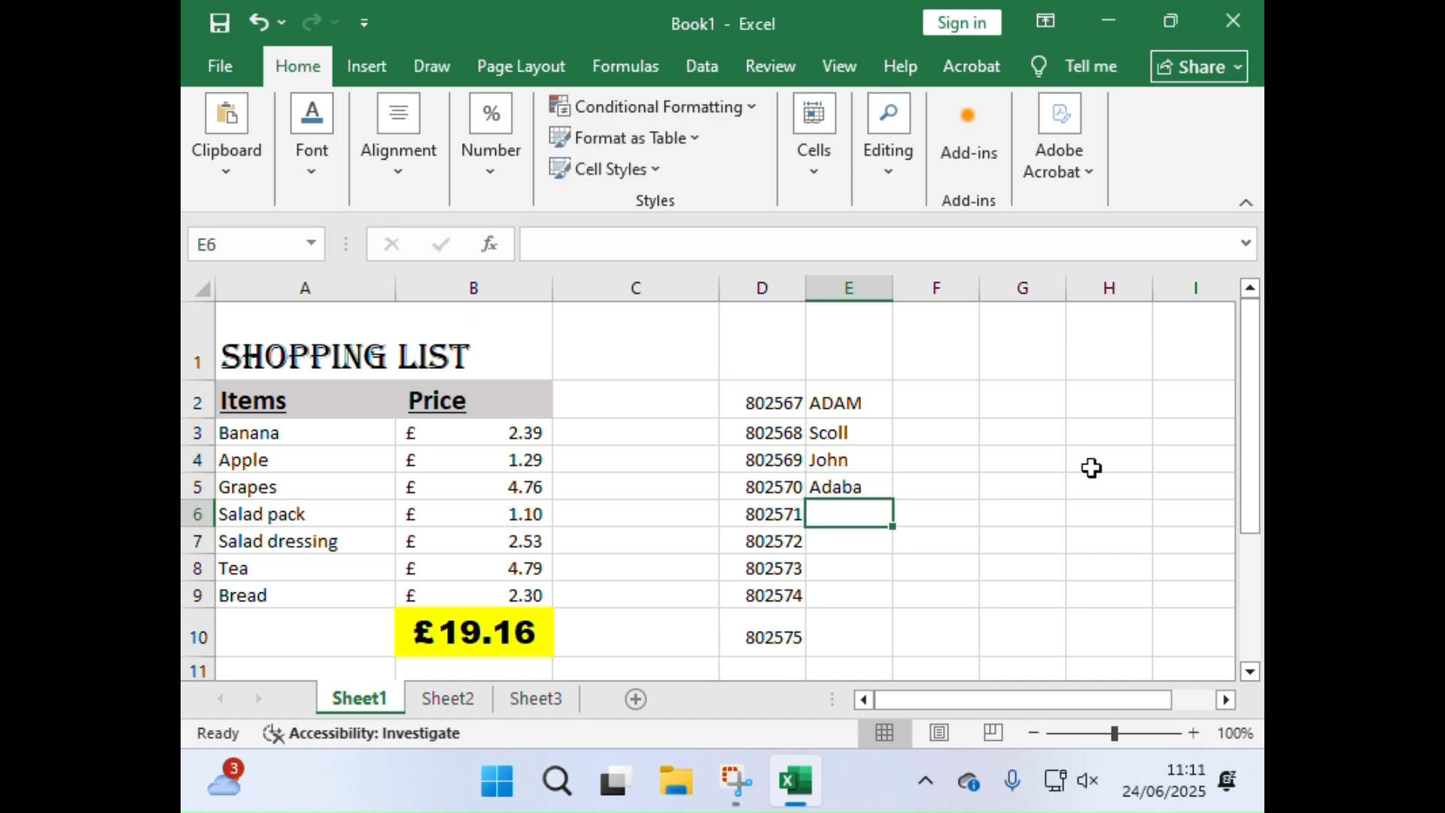
pyautogui.write('Val')
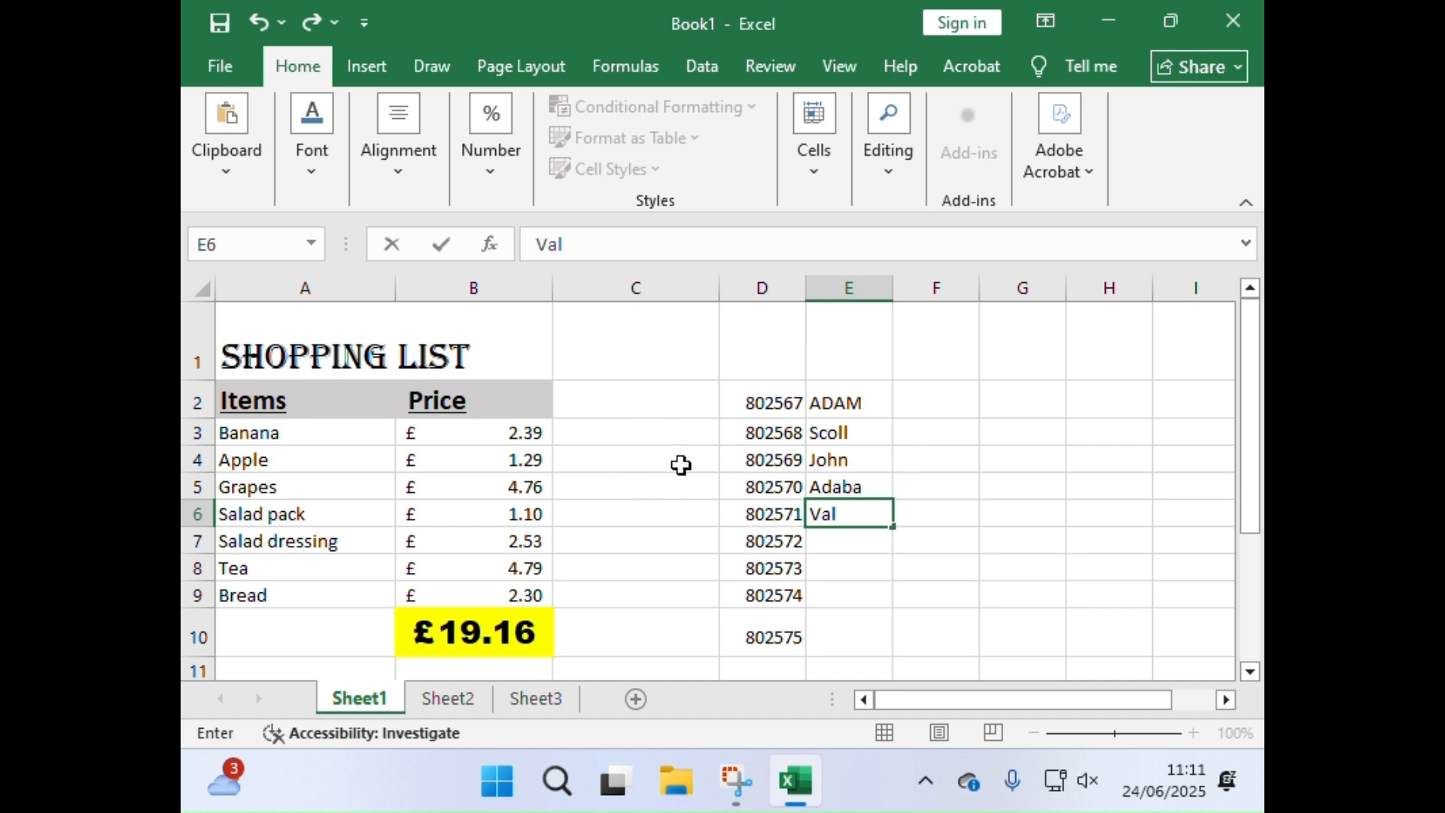
# Step: Enter Jan in cell C2 and auto-fill the months down to C9
pyautogui.click(666, 404)
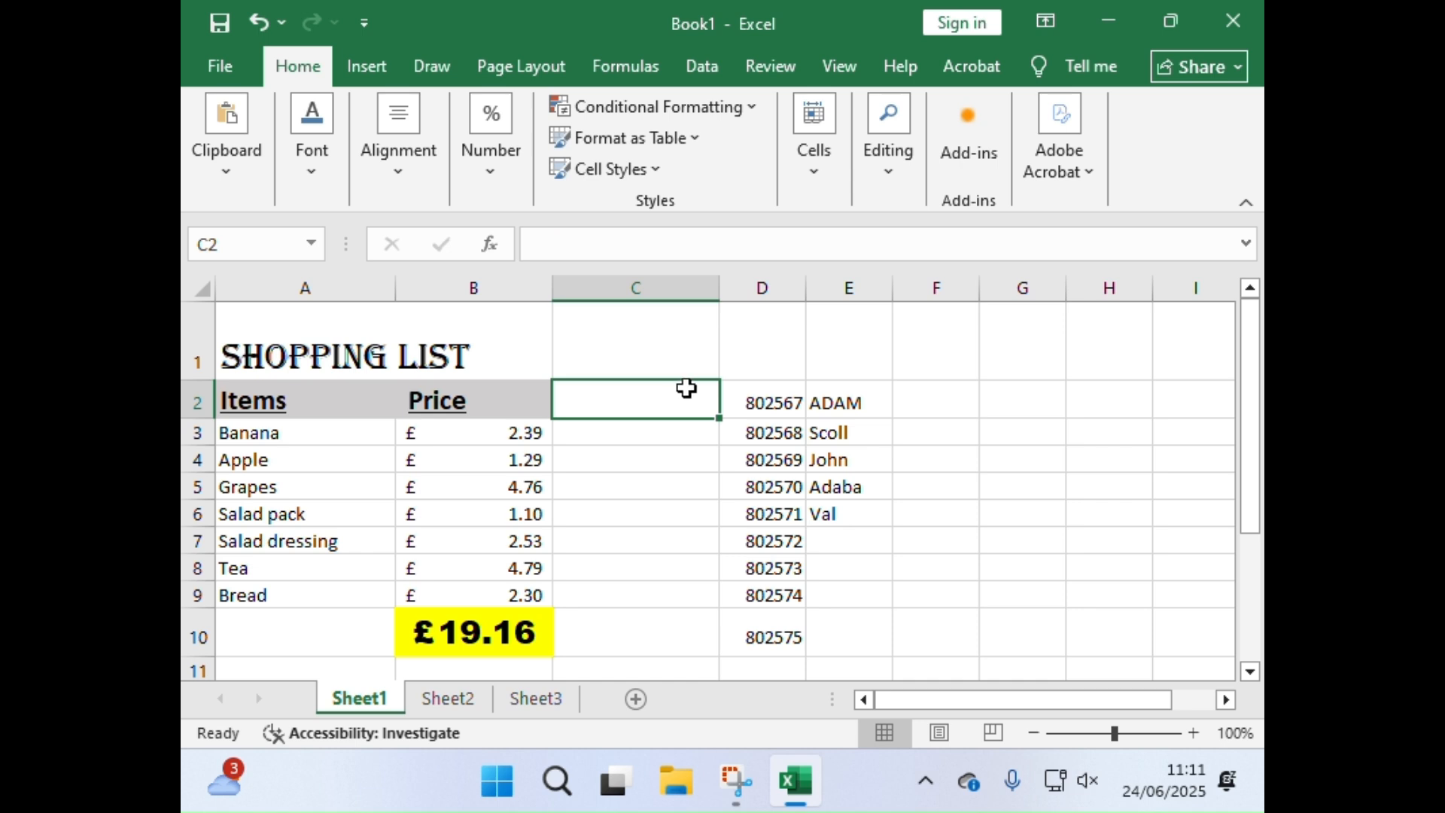
pyautogui.write('Jan')
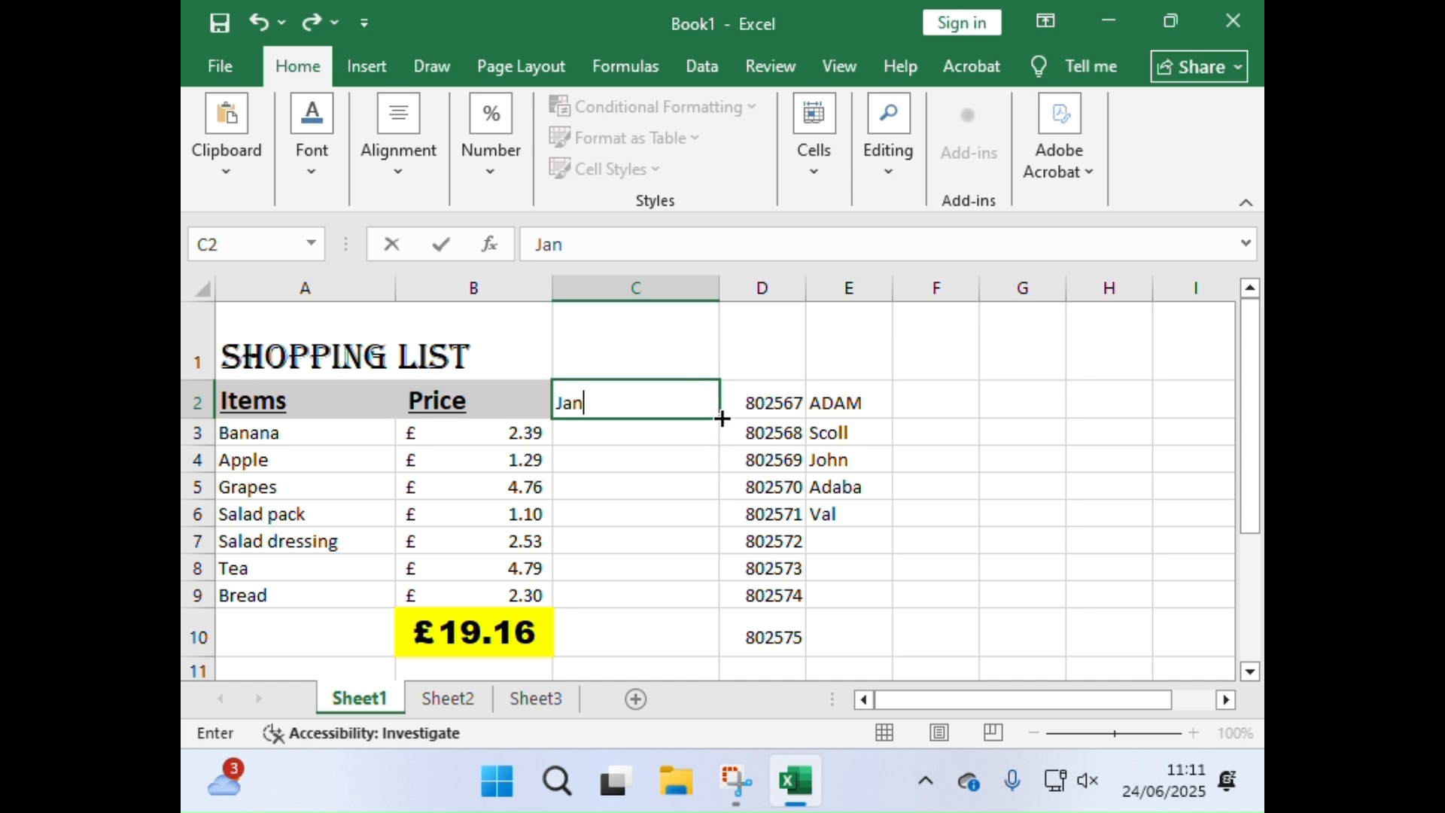
pyautogui.moveTo(723, 418); pyautogui.dragTo(723, 605)
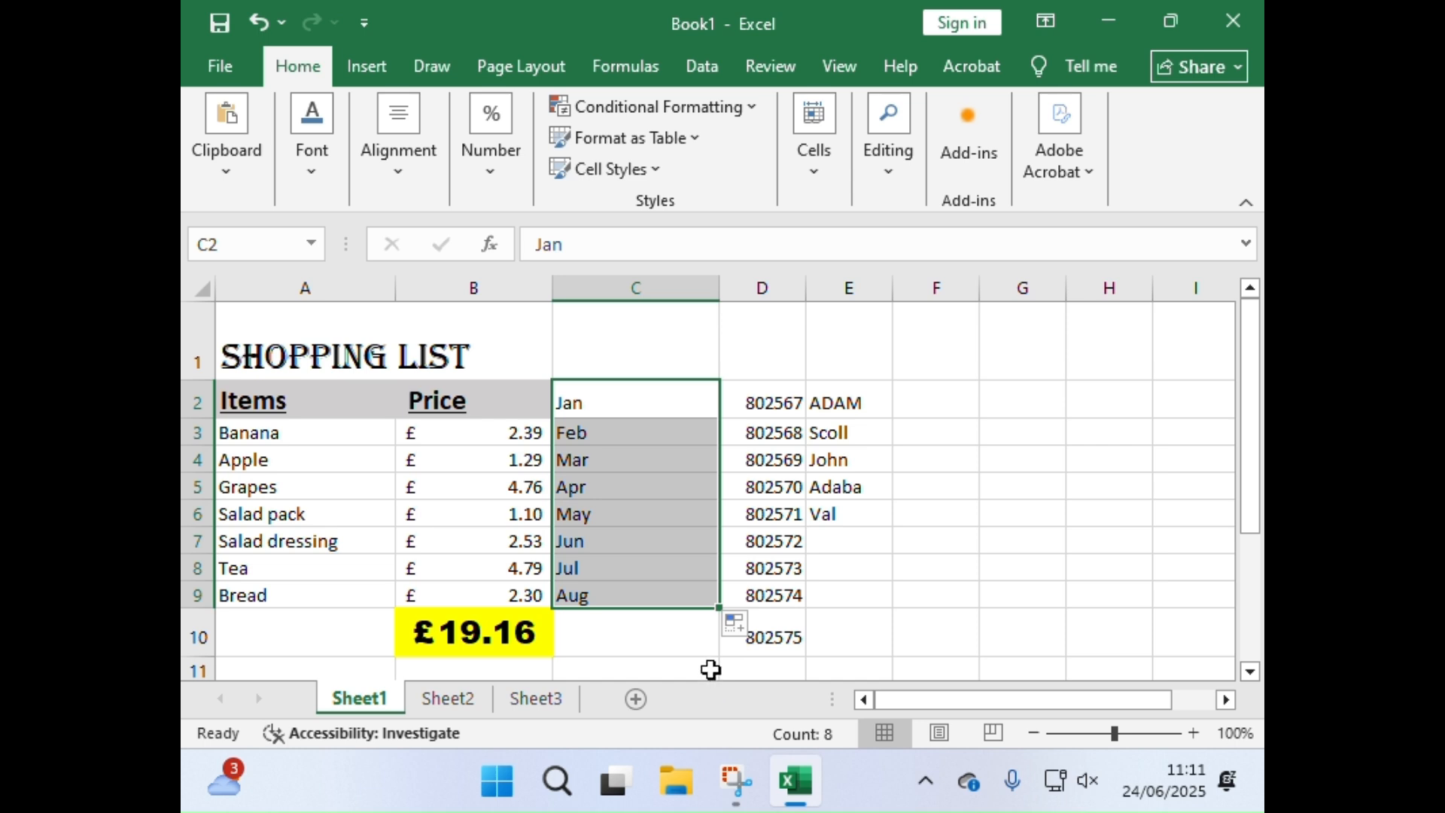
# Step: Enter Mon in cell F2 and auto-fill the abbreviated weekdays down to F10
pyautogui.click(952, 392)
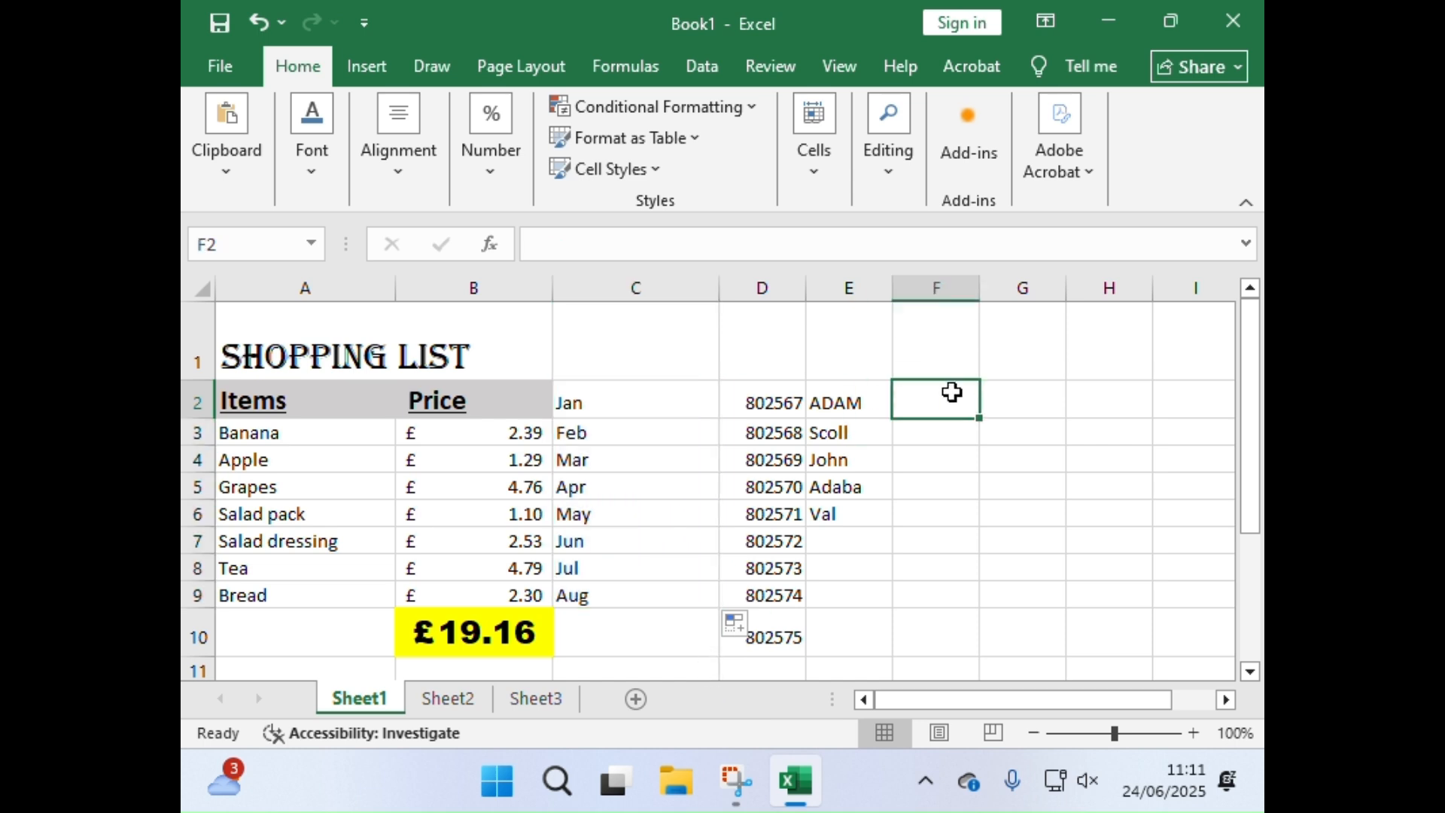
pyautogui.write('MOn')
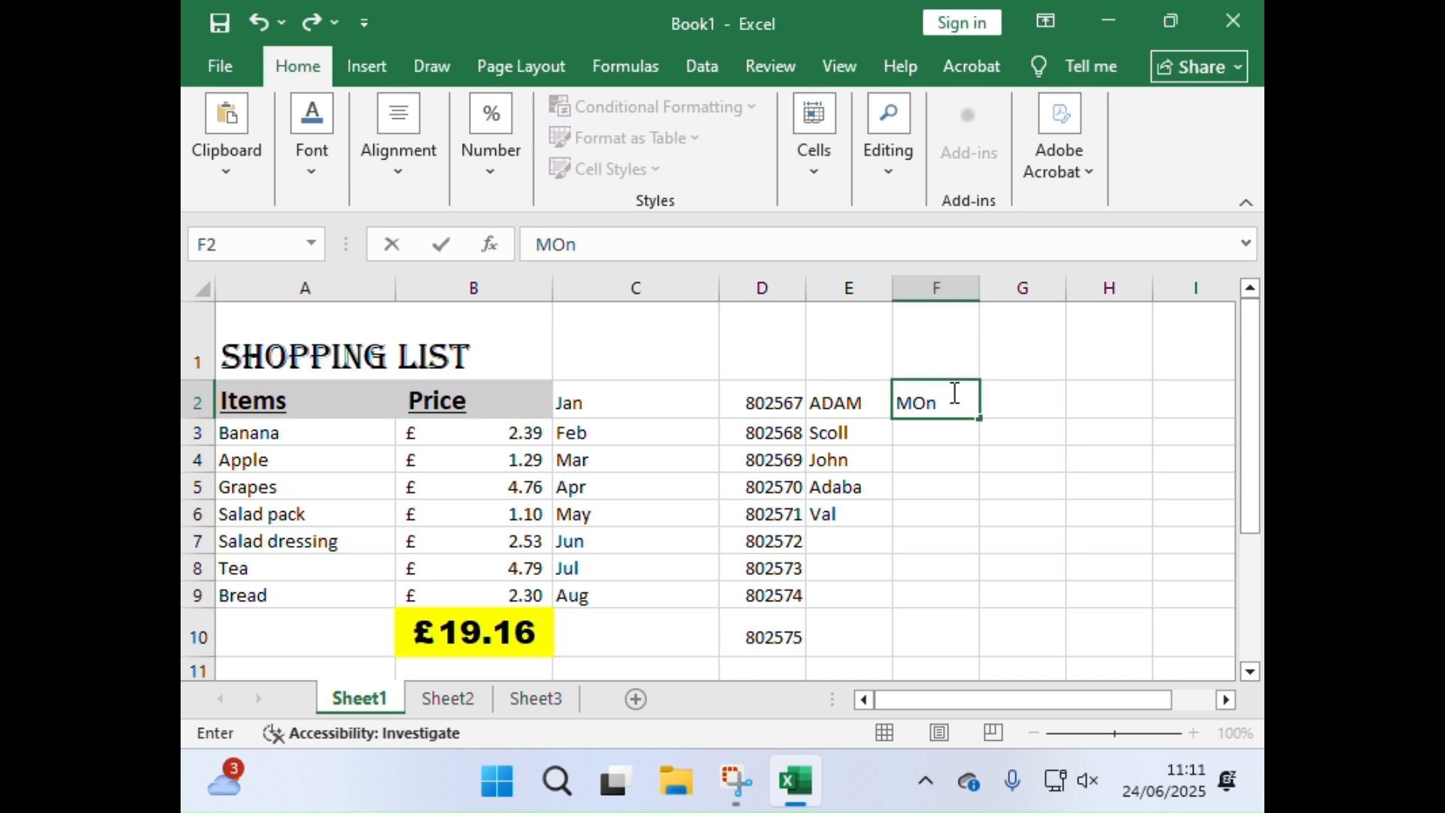
pyautogui.moveTo(980, 424); pyautogui.dragTo(978, 647)
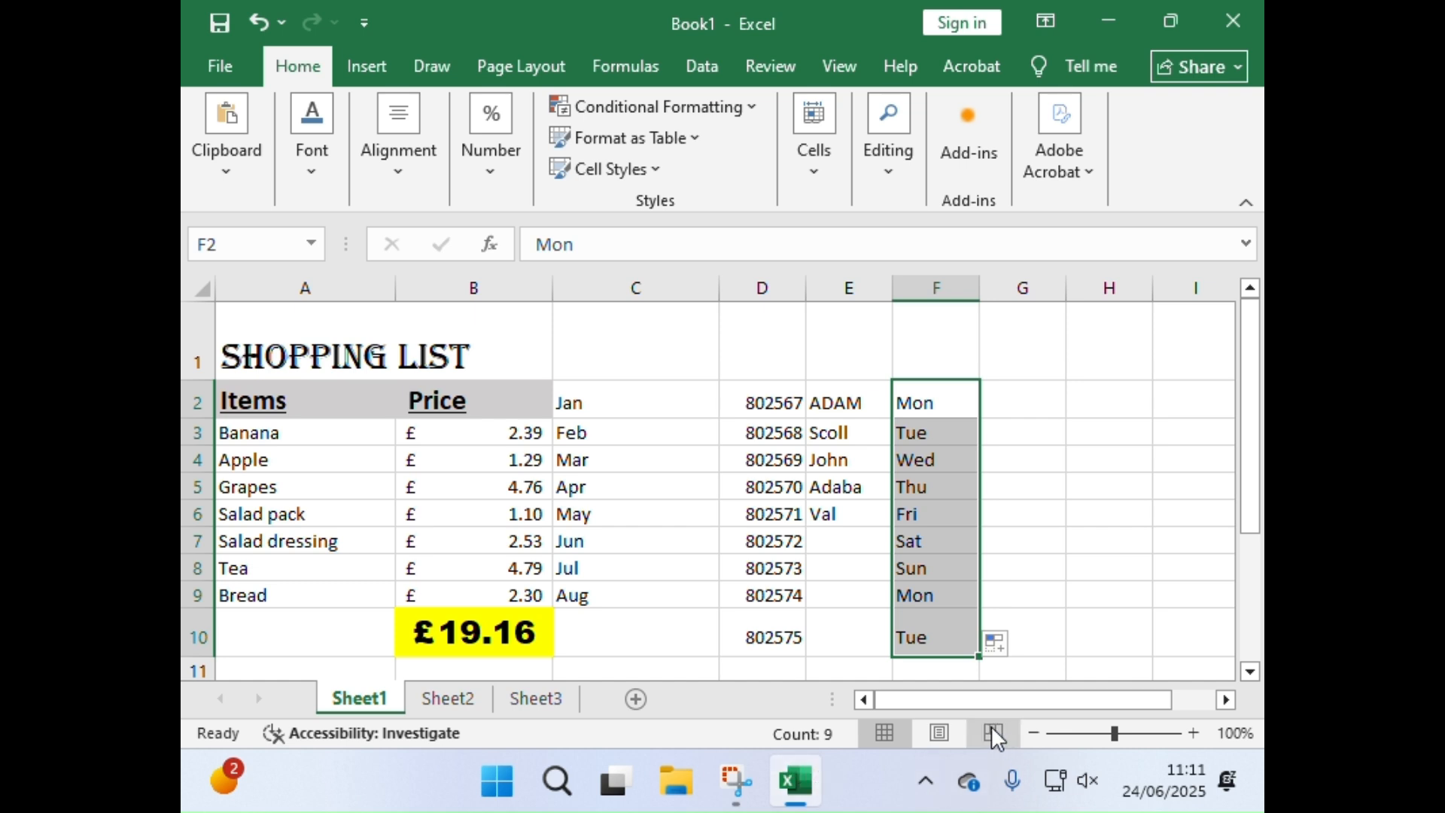
# Step: Enter Monday in cell G2 and auto-fill the full weekday names down to G11
pyautogui.moveTo(957, 711); pyautogui.dragTo(988, 709)
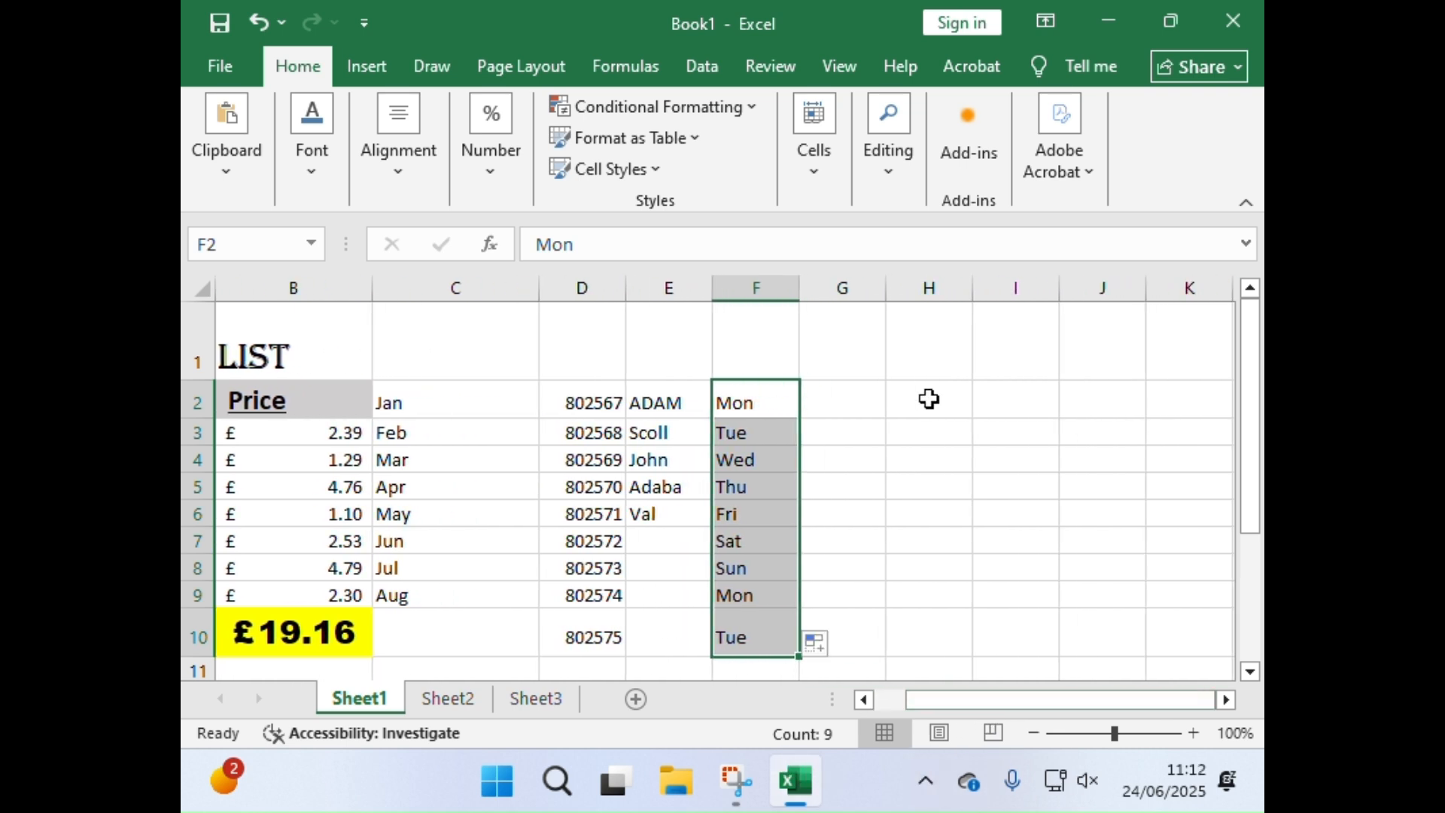
pyautogui.click(856, 429)
pyautogui.click(849, 395)
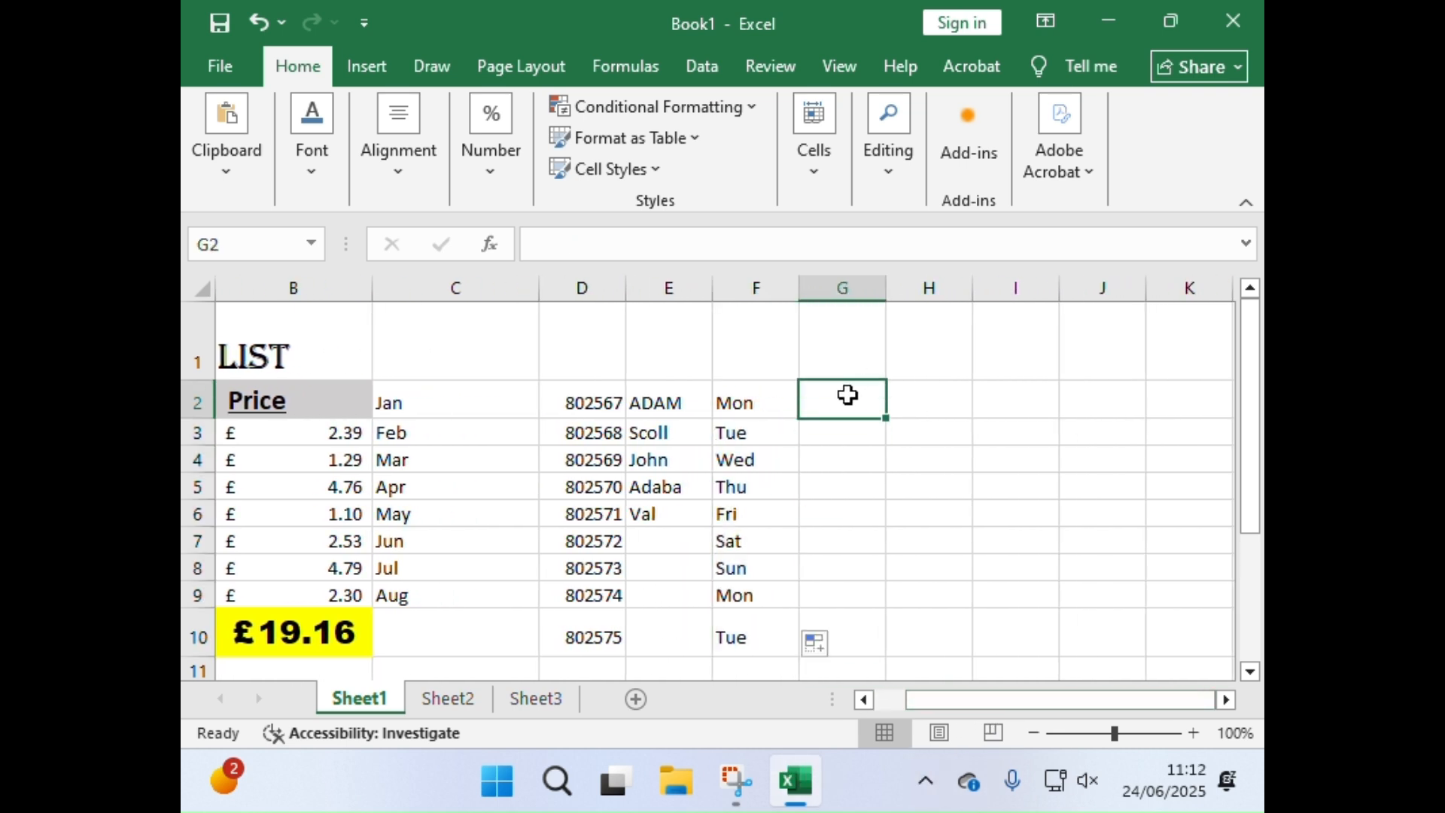
pyautogui.write('Monday')
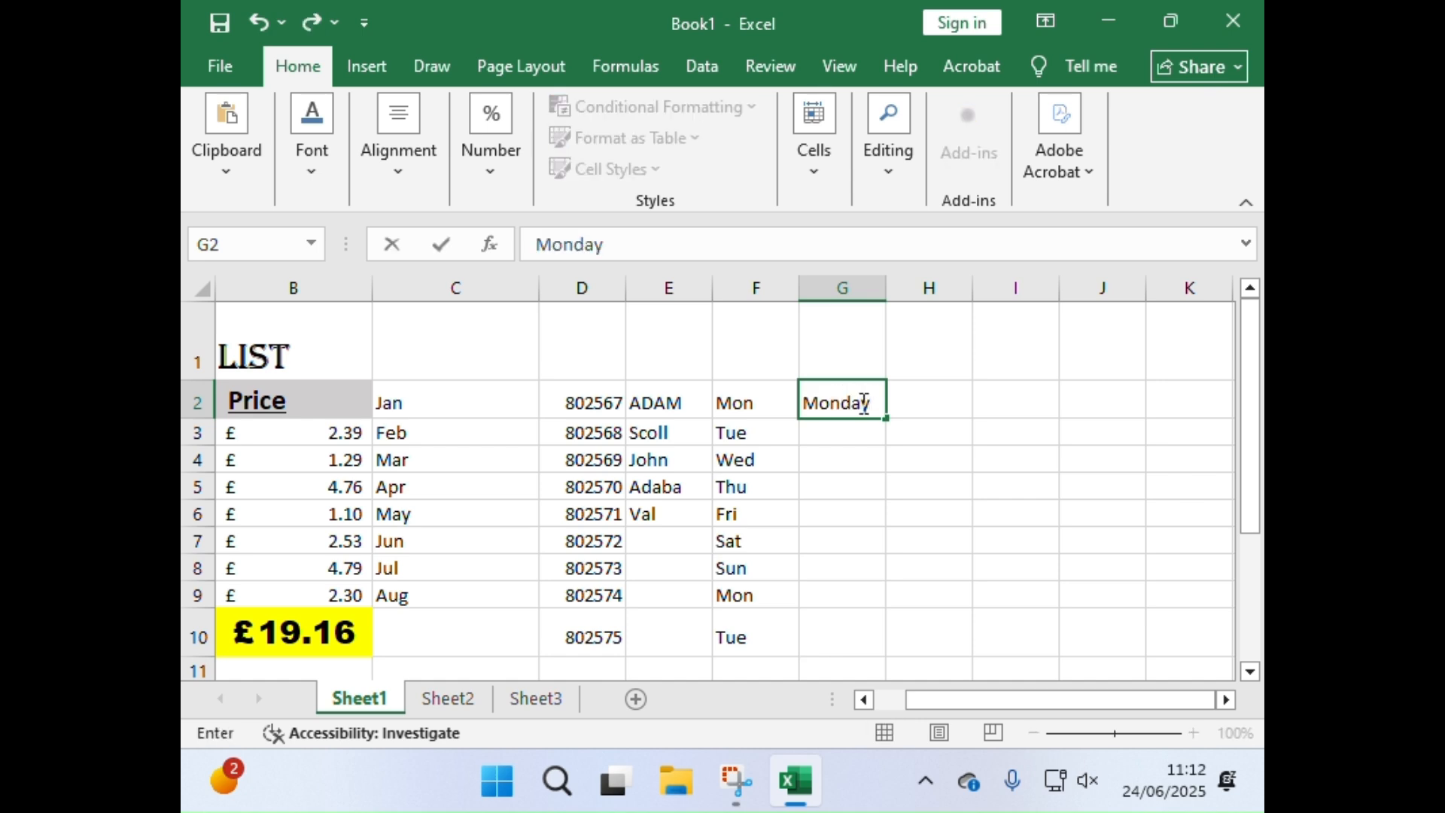
pyautogui.moveTo(887, 419); pyautogui.dragTo(883, 698)
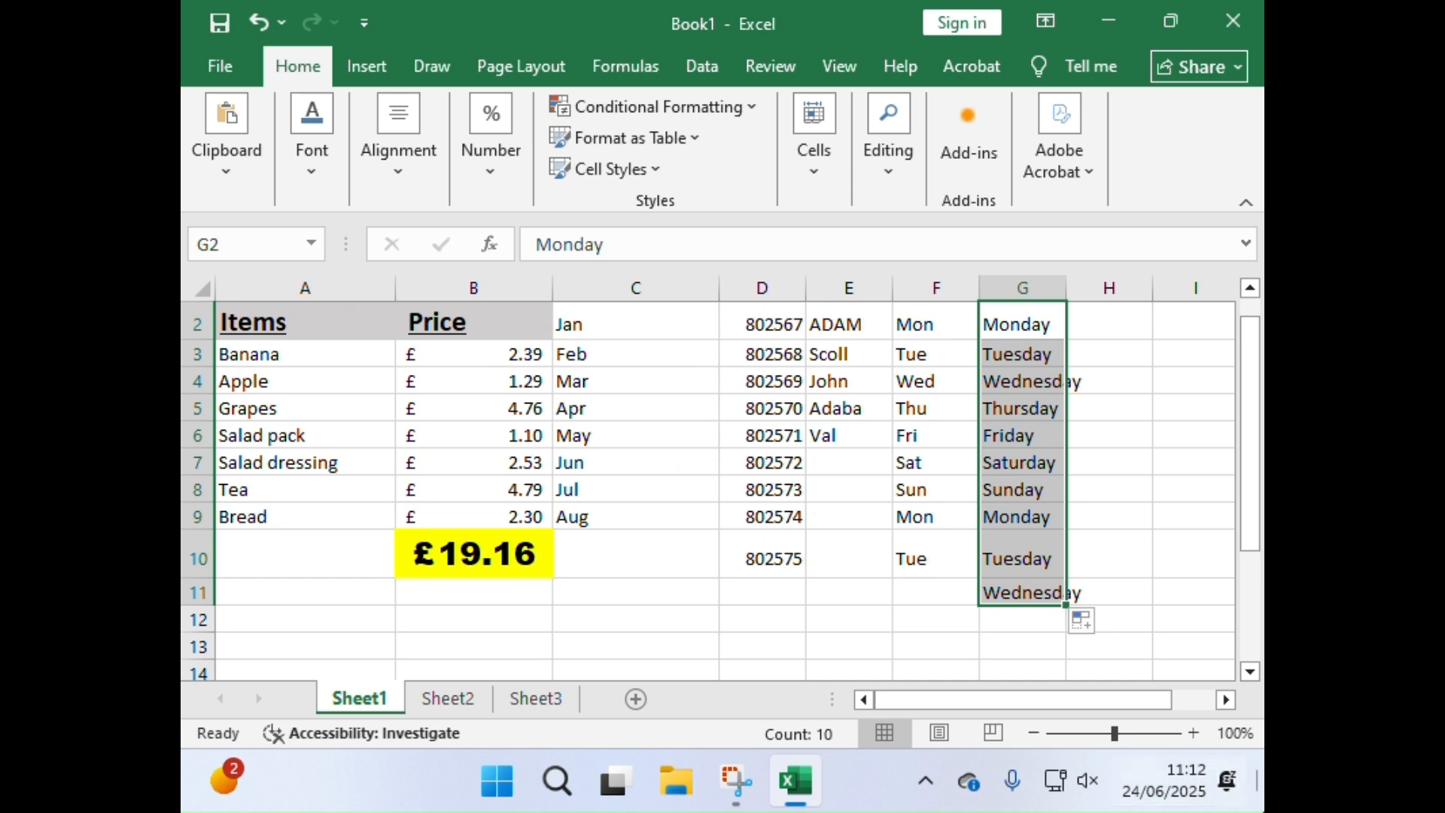
# Step: Enter Jan in cell A14 below the list and auto-fill the months across the row to H14
pyautogui.scroll(1, 978, 444)
pyautogui.scroll(-1, 752, 511)
pyautogui.scroll(1, 590, 518)
pyautogui.scroll(1, 590, 490)
pyautogui.scroll(-2, 617, 444)
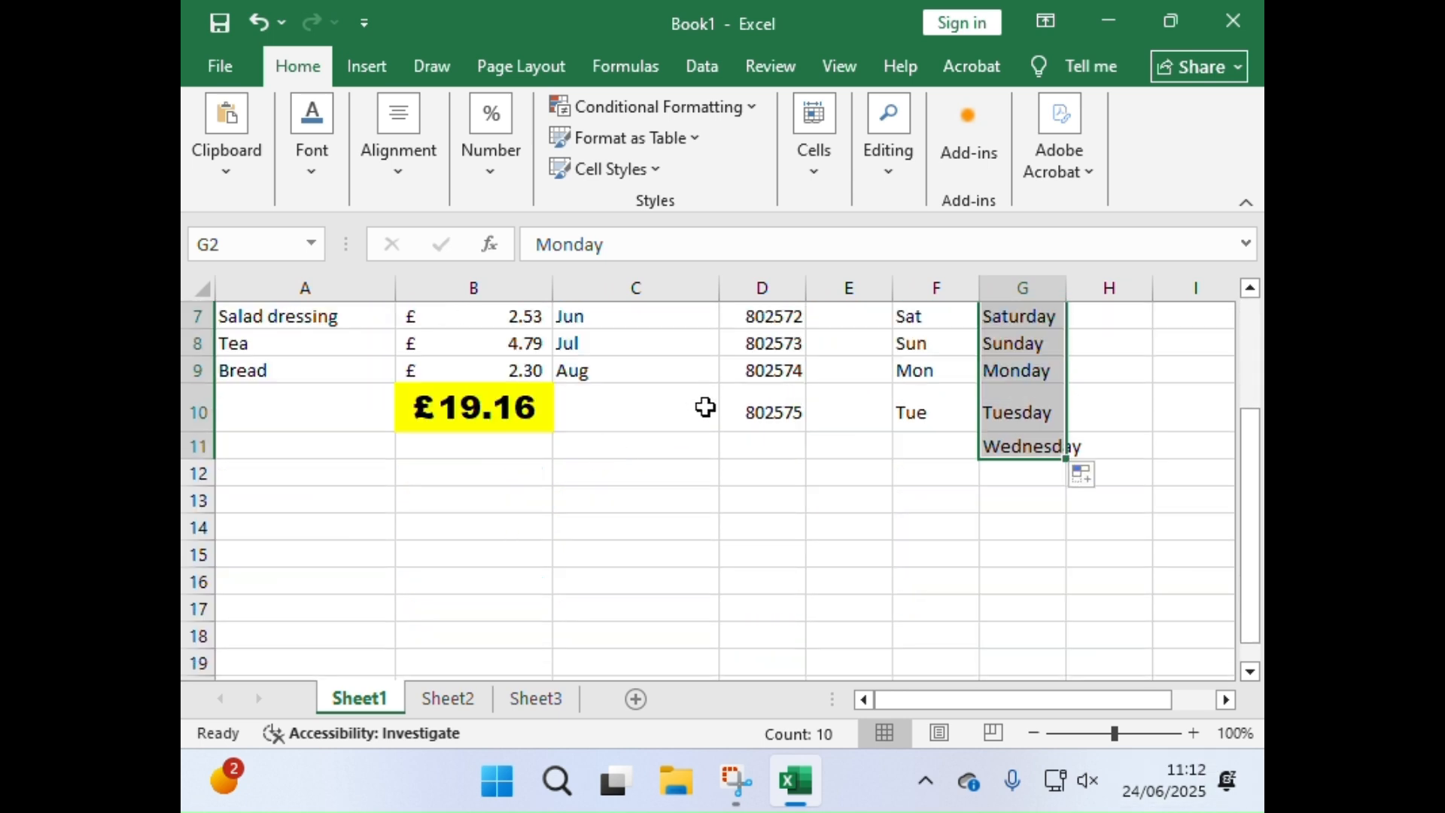
pyautogui.click(369, 529)
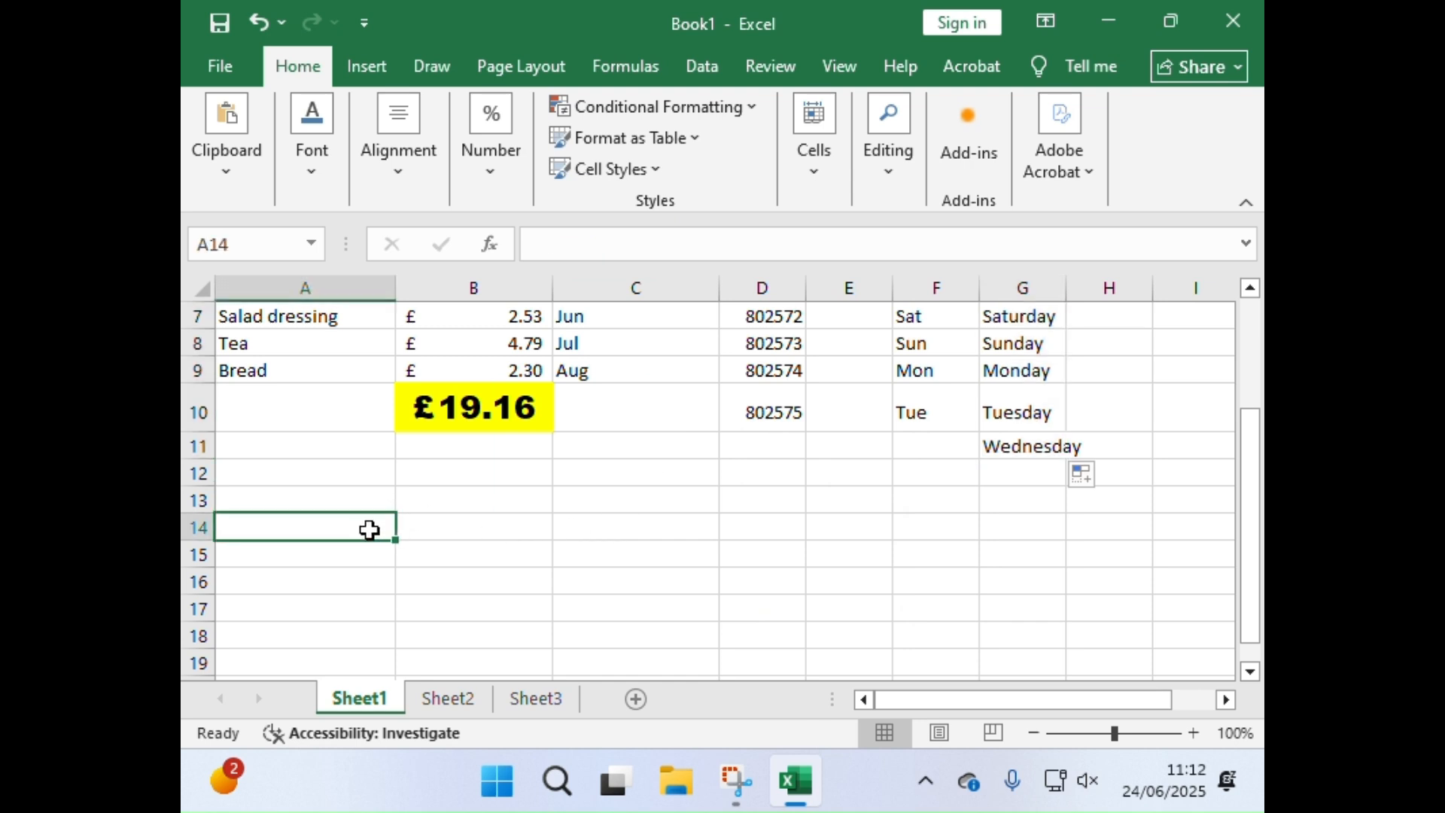
pyautogui.write('Jan')
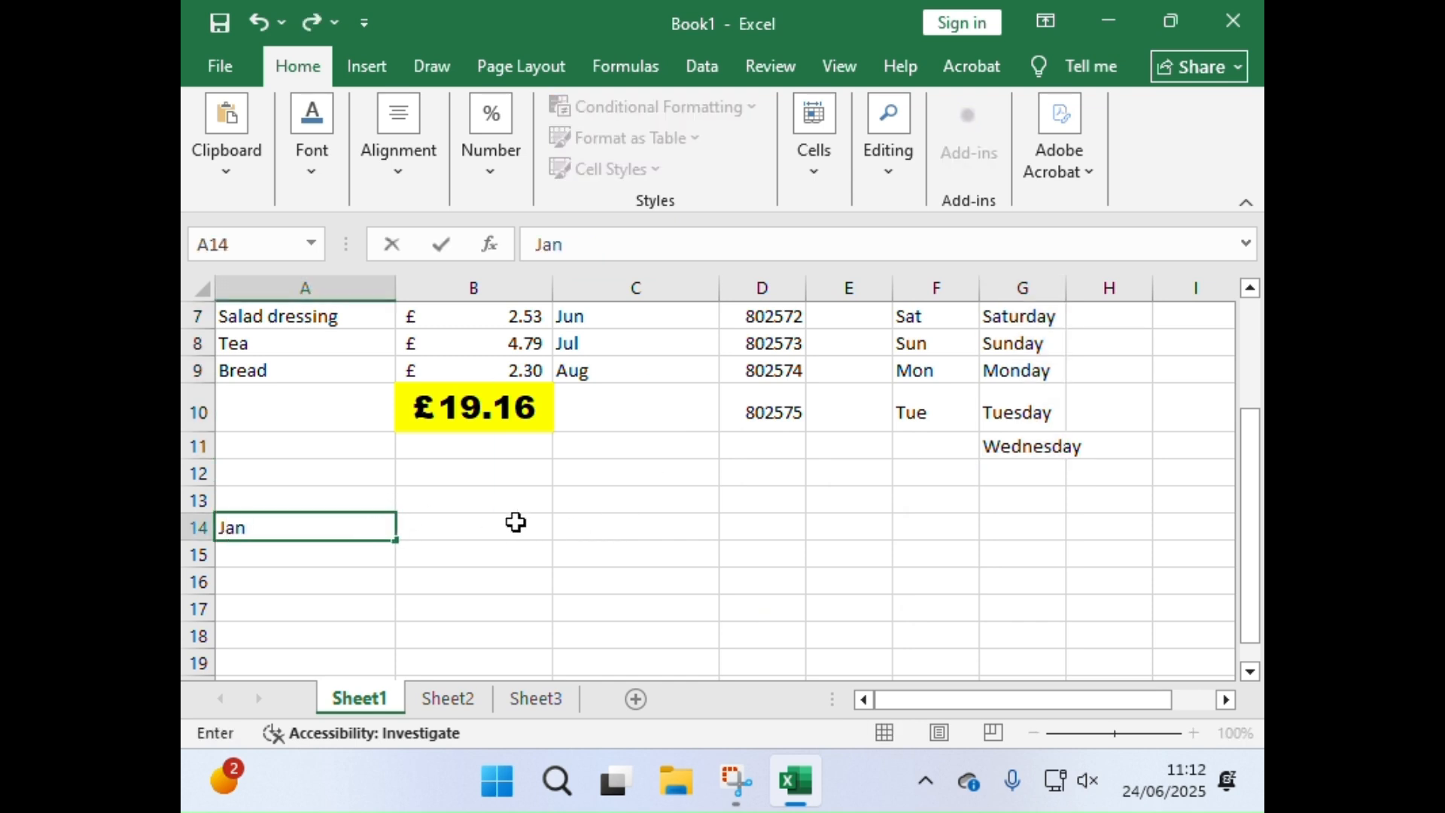
pyautogui.moveTo(395, 540); pyautogui.dragTo(1019, 606)
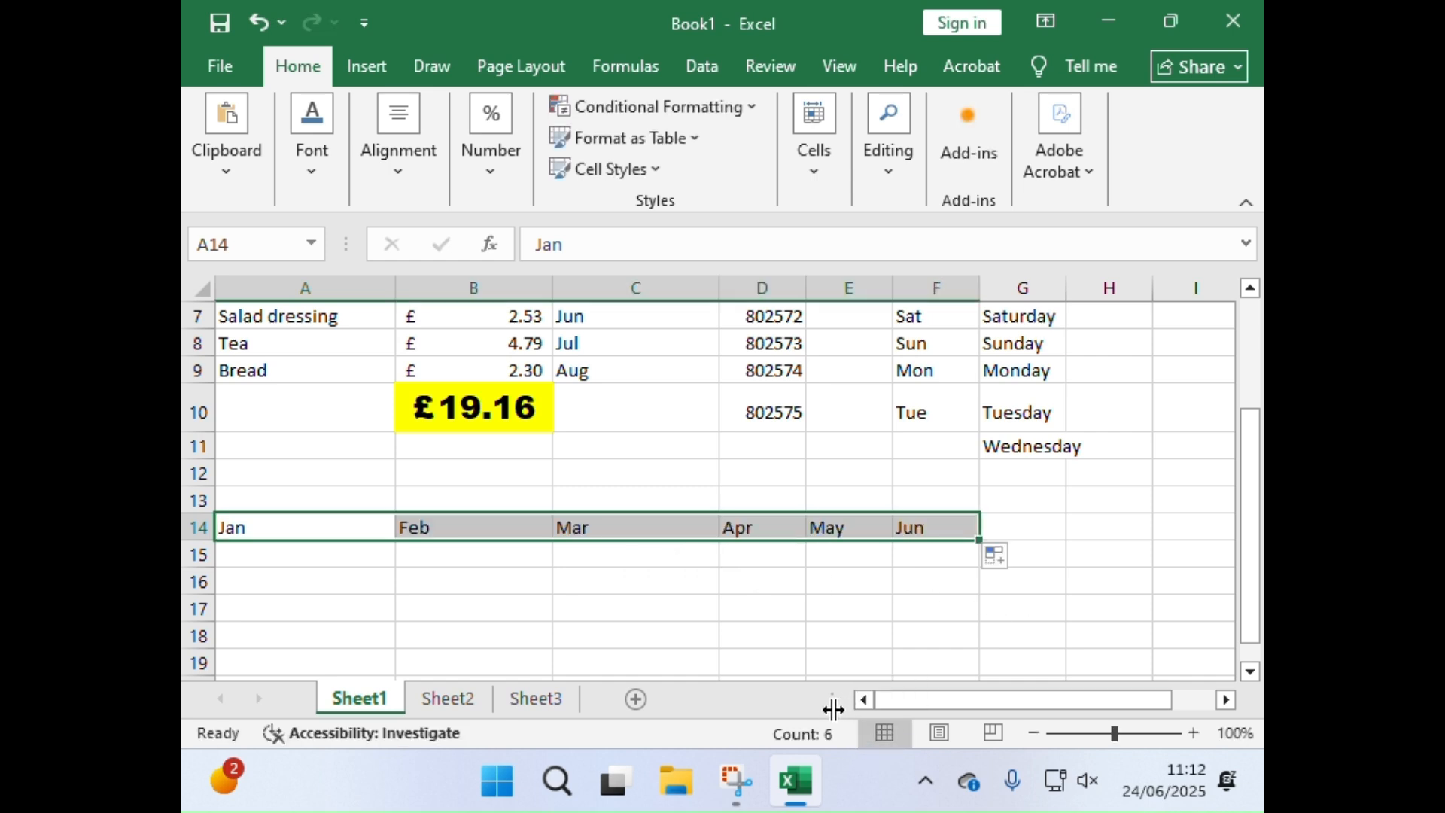
pyautogui.moveTo(982, 541); pyautogui.dragTo(1115, 549)
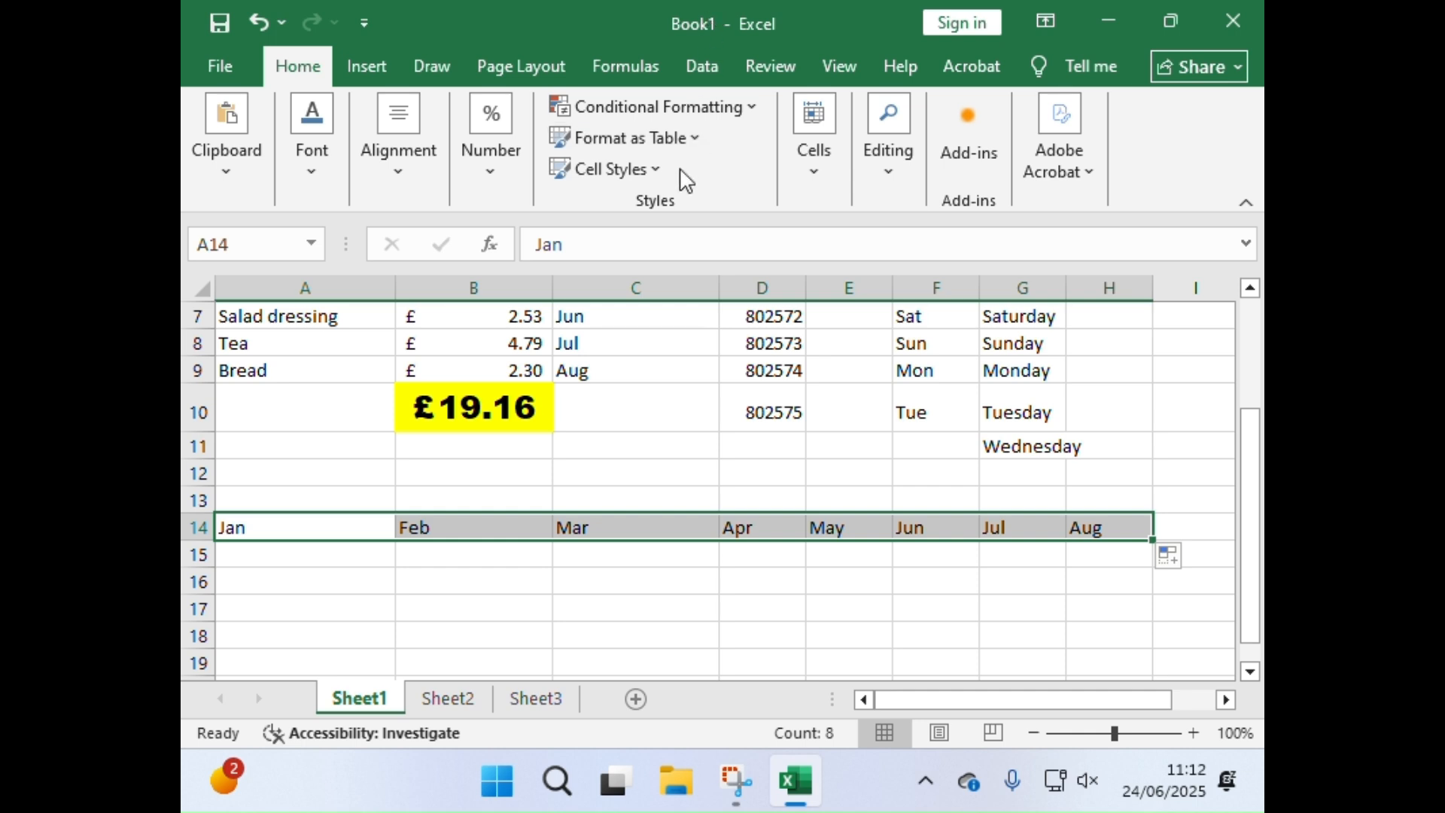
# Step: Change the extended month fill in row 14 to Copy Cells
pyautogui.scroll(1, 805, 587)
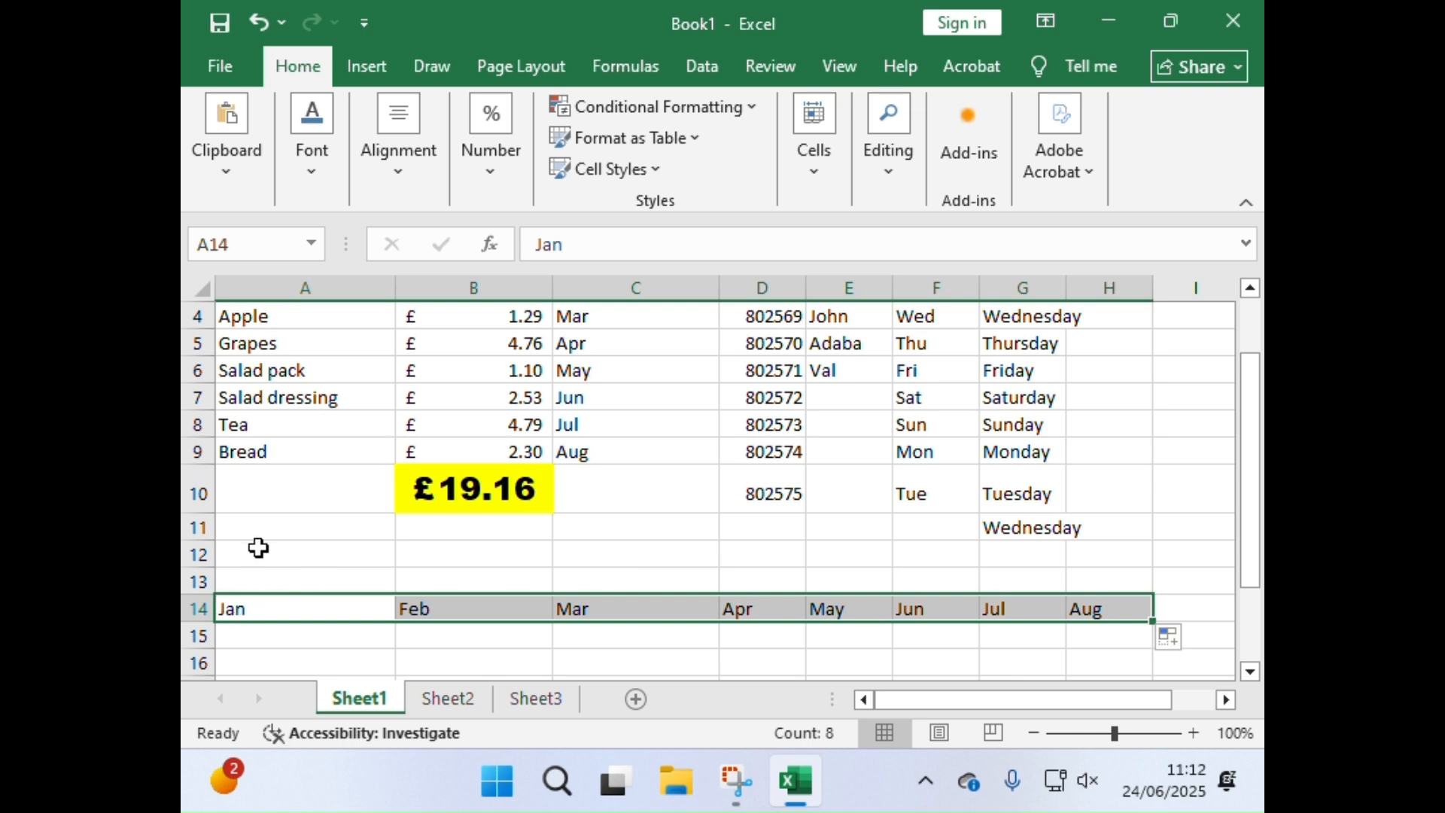
pyautogui.scroll(1, 865, 451)
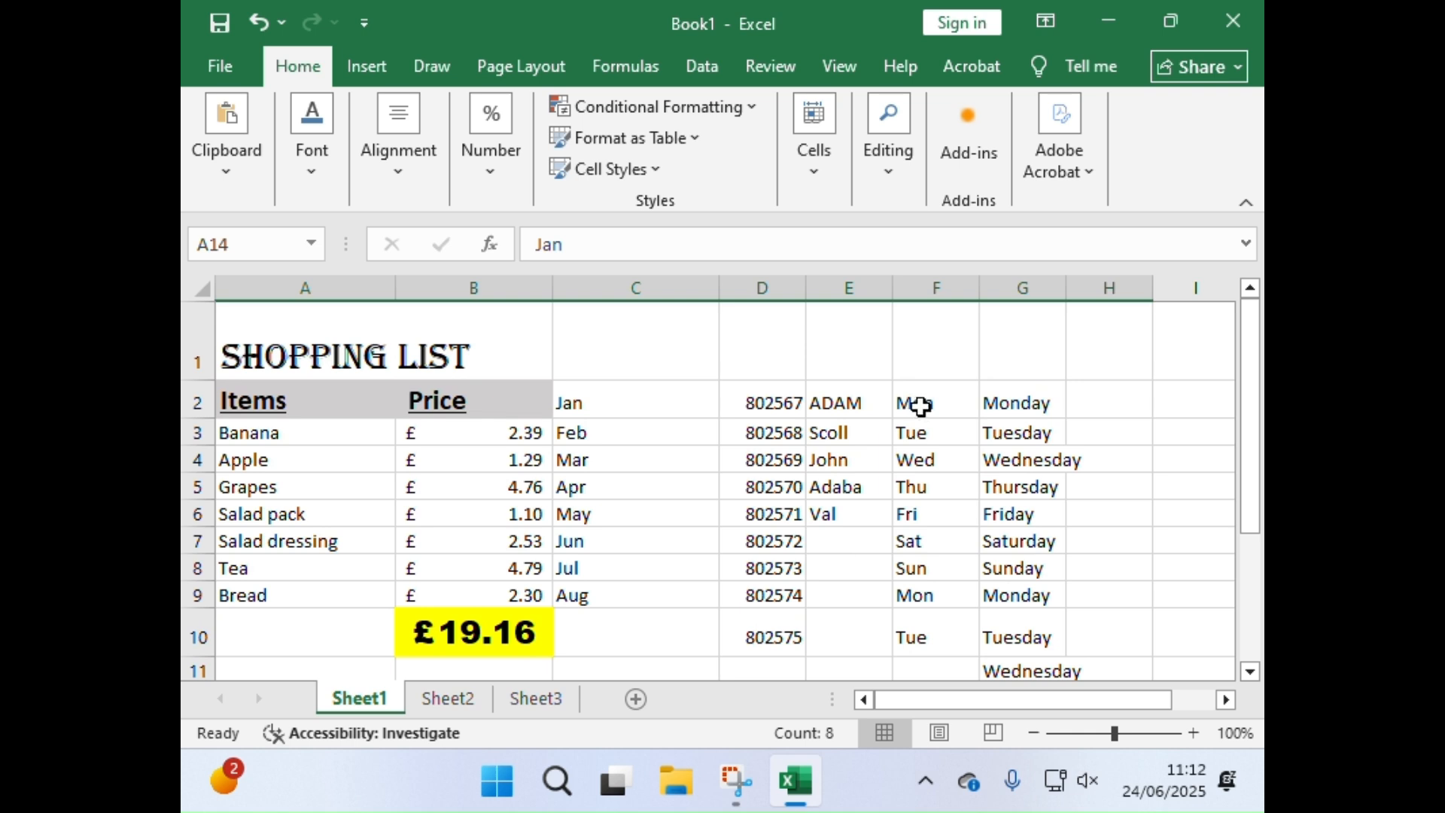
pyautogui.scroll(-2, 941, 412)
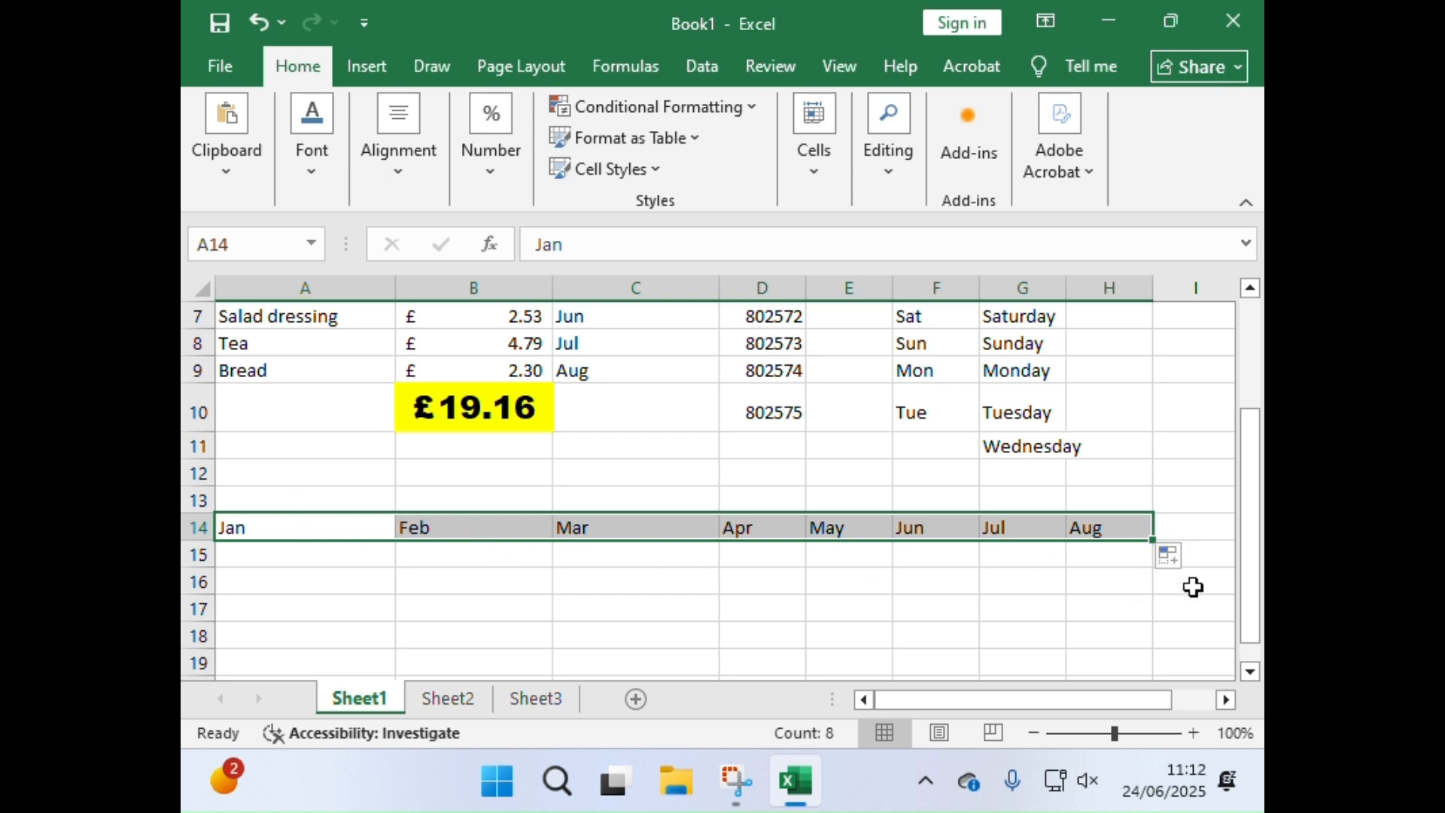
pyautogui.click(1168, 558)
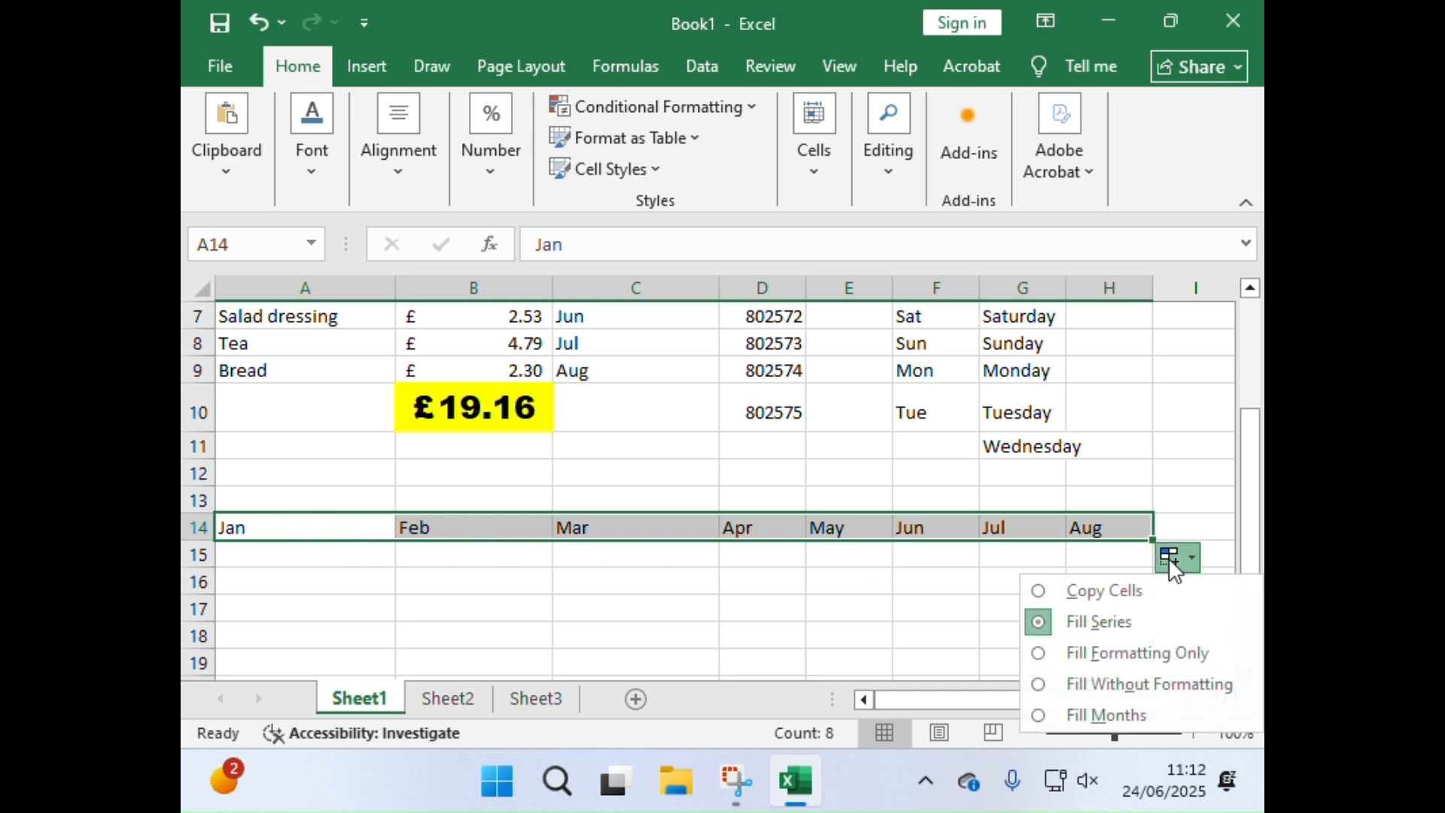
pyautogui.click(1131, 591)
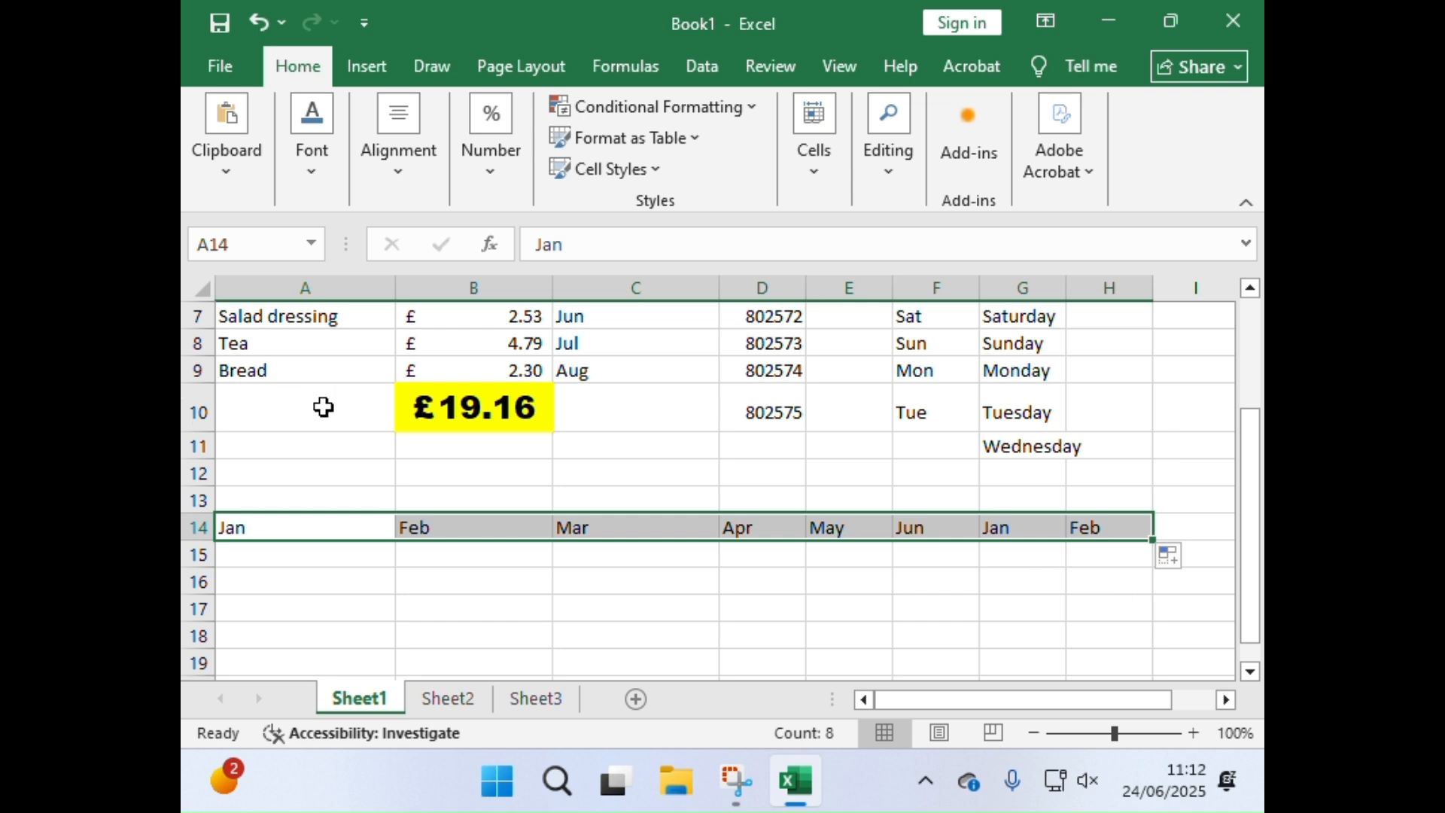
# Step: Auto-fill Jan from A14 across to H14 again and change the fill to Copy Cells
pyautogui.click(333, 534)
pyautogui.moveTo(400, 542); pyautogui.dragTo(1116, 526)
pyautogui.click(1172, 558)
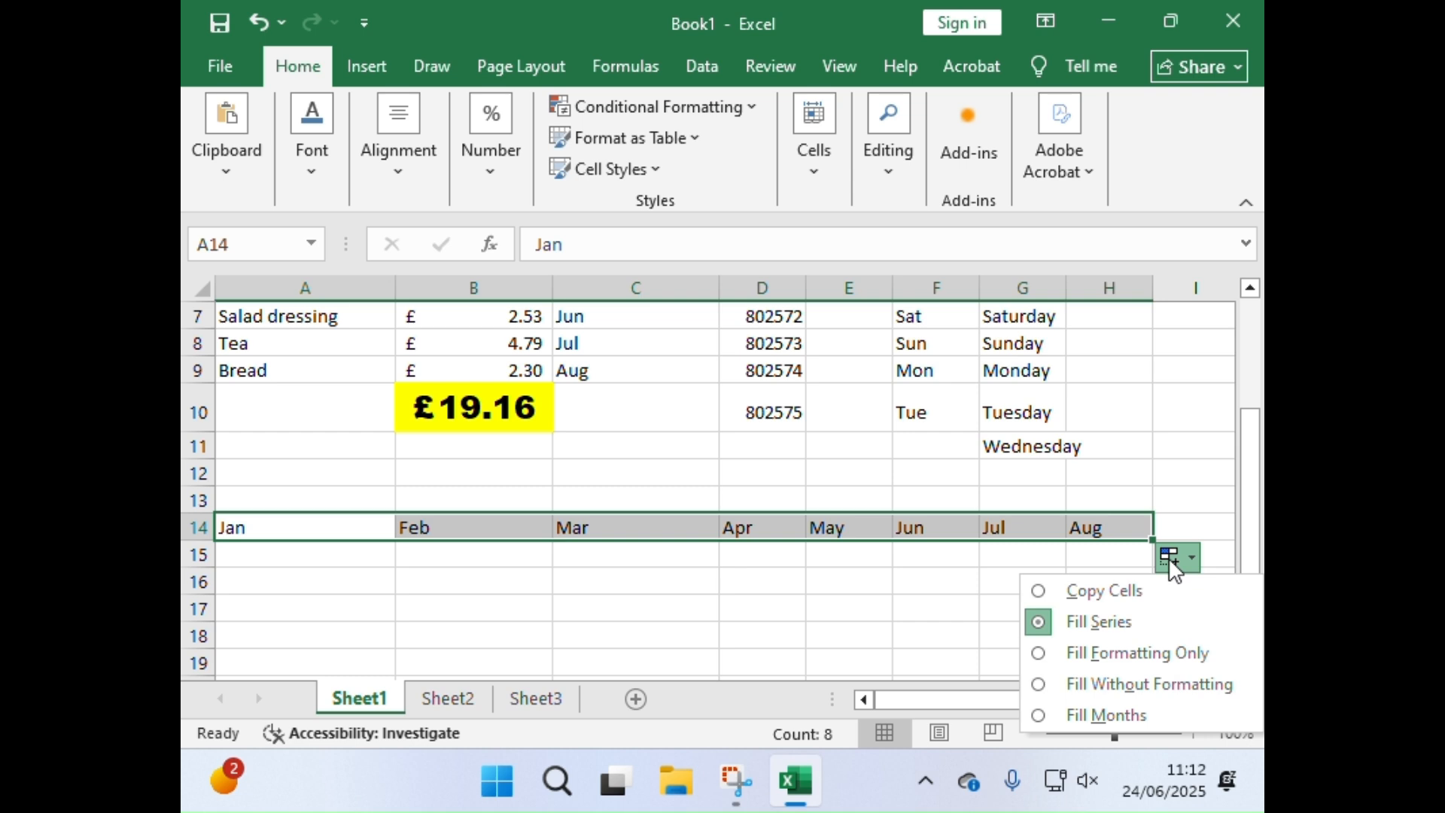
pyautogui.click(1114, 591)
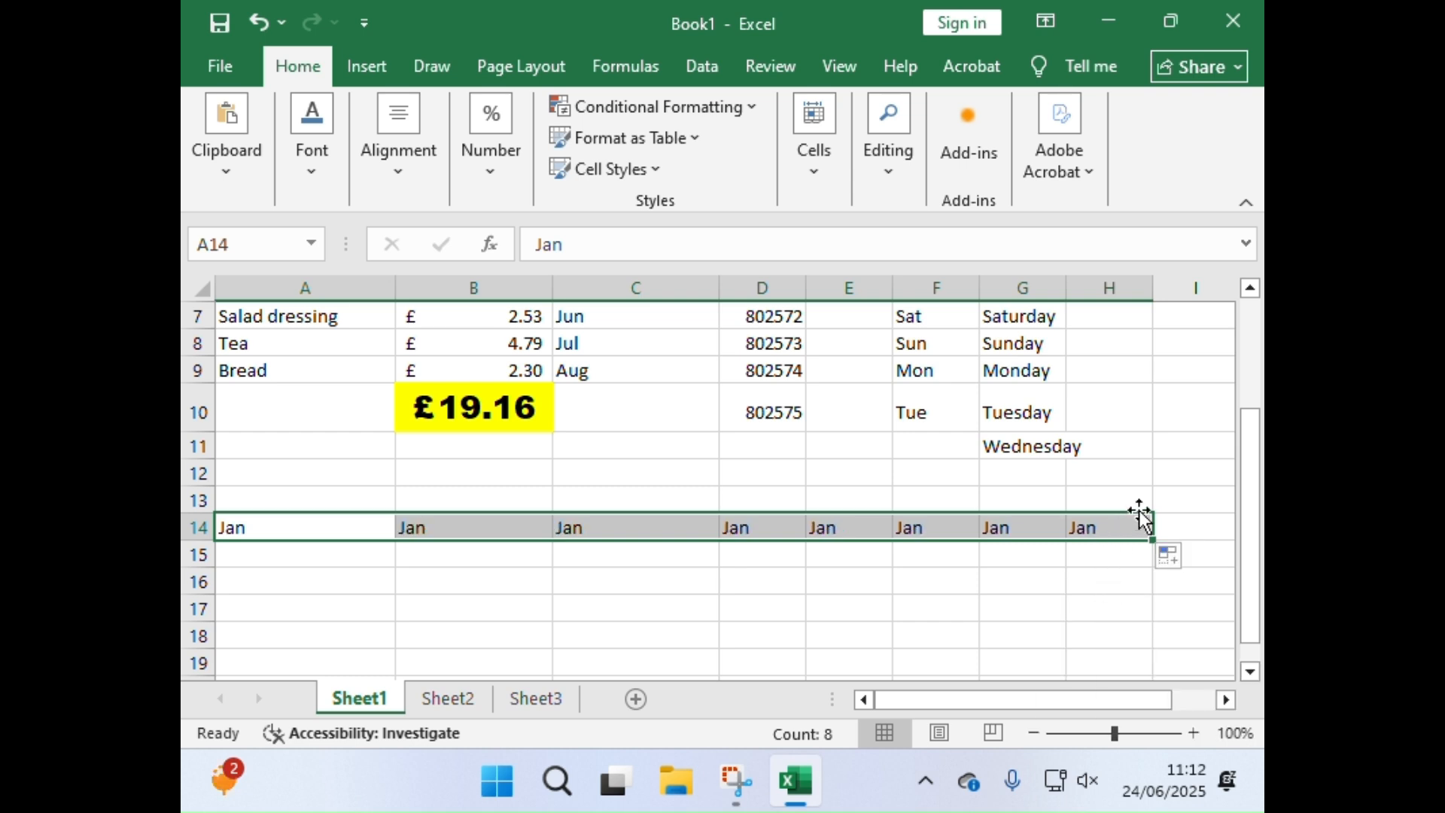
# Step: Change the fill of A14:H14 to Fill Series
pyautogui.click(1172, 560)
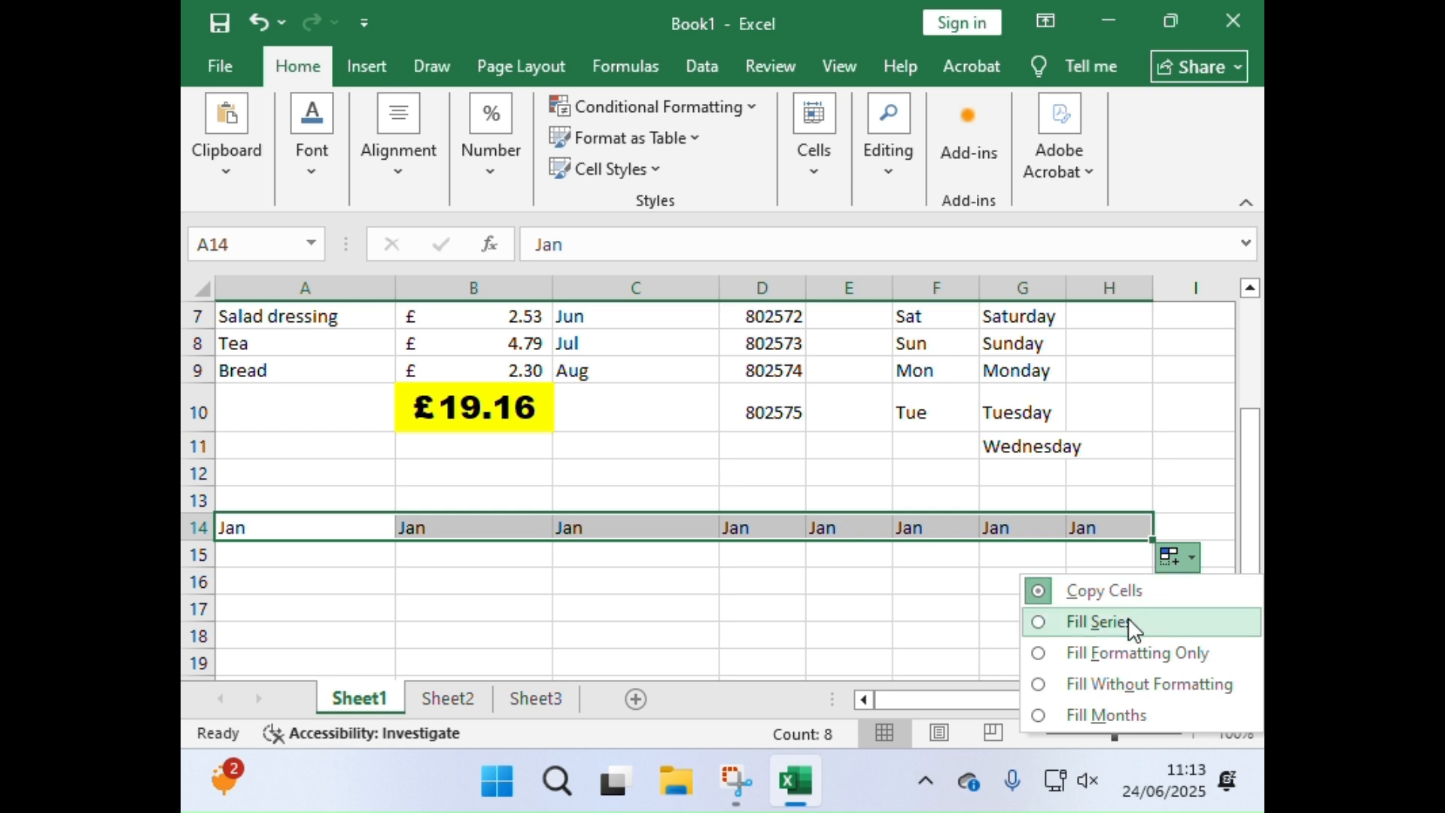
pyautogui.click(1134, 628)
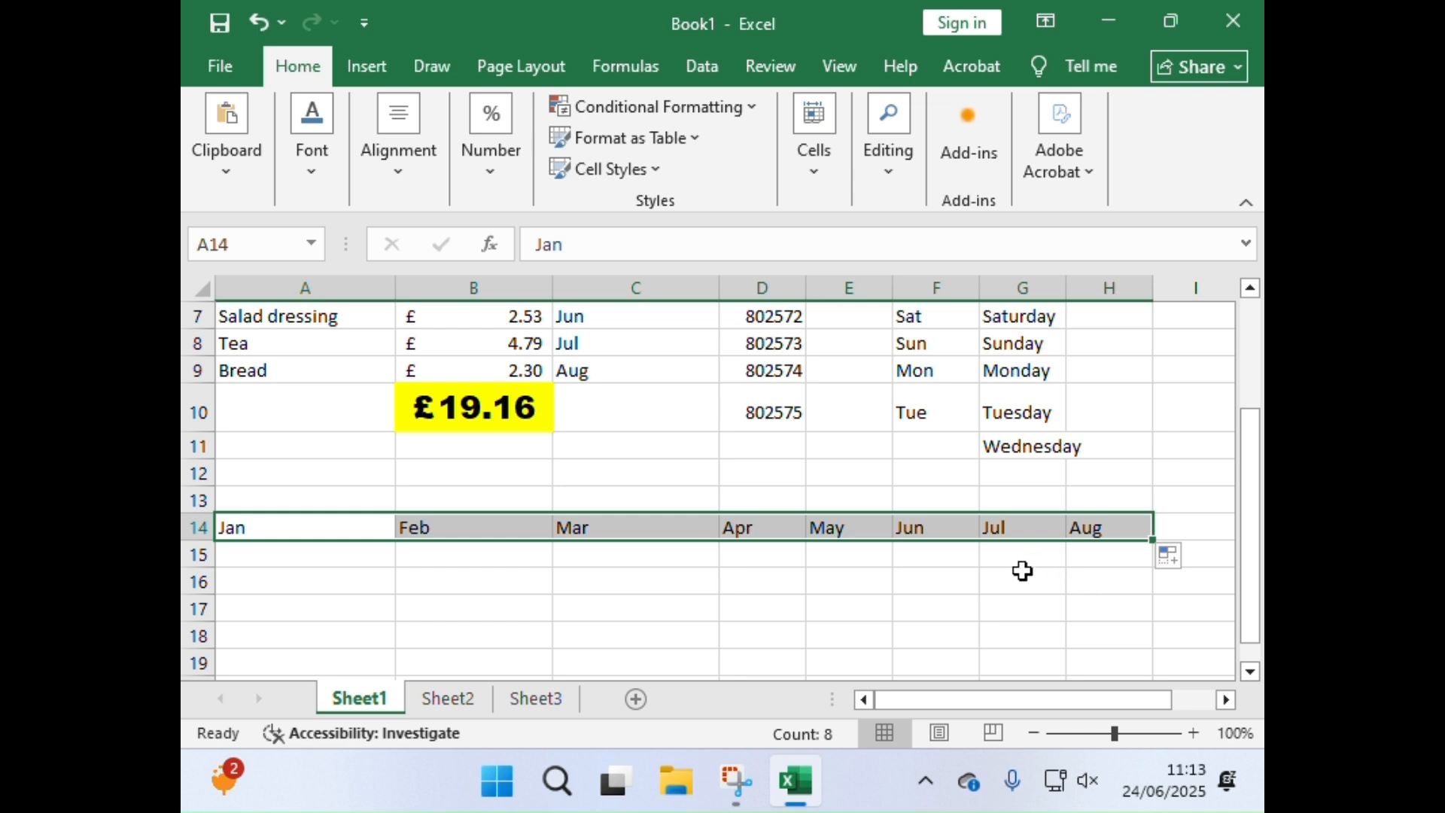
# Step: Select the shopping list total in cell B10 to view its formula
pyautogui.scroll(2, 856, 572)
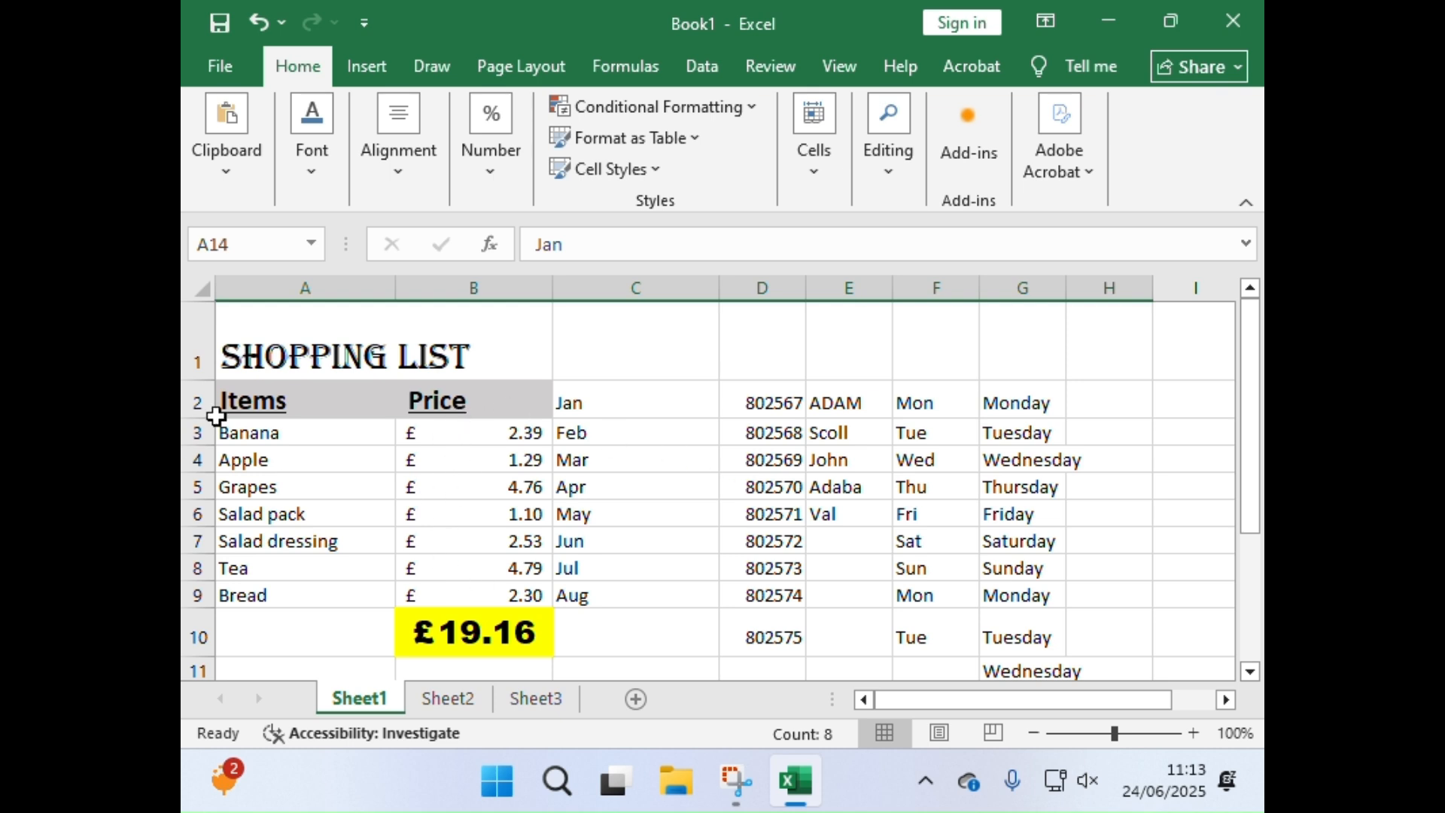
pyautogui.click(489, 627)
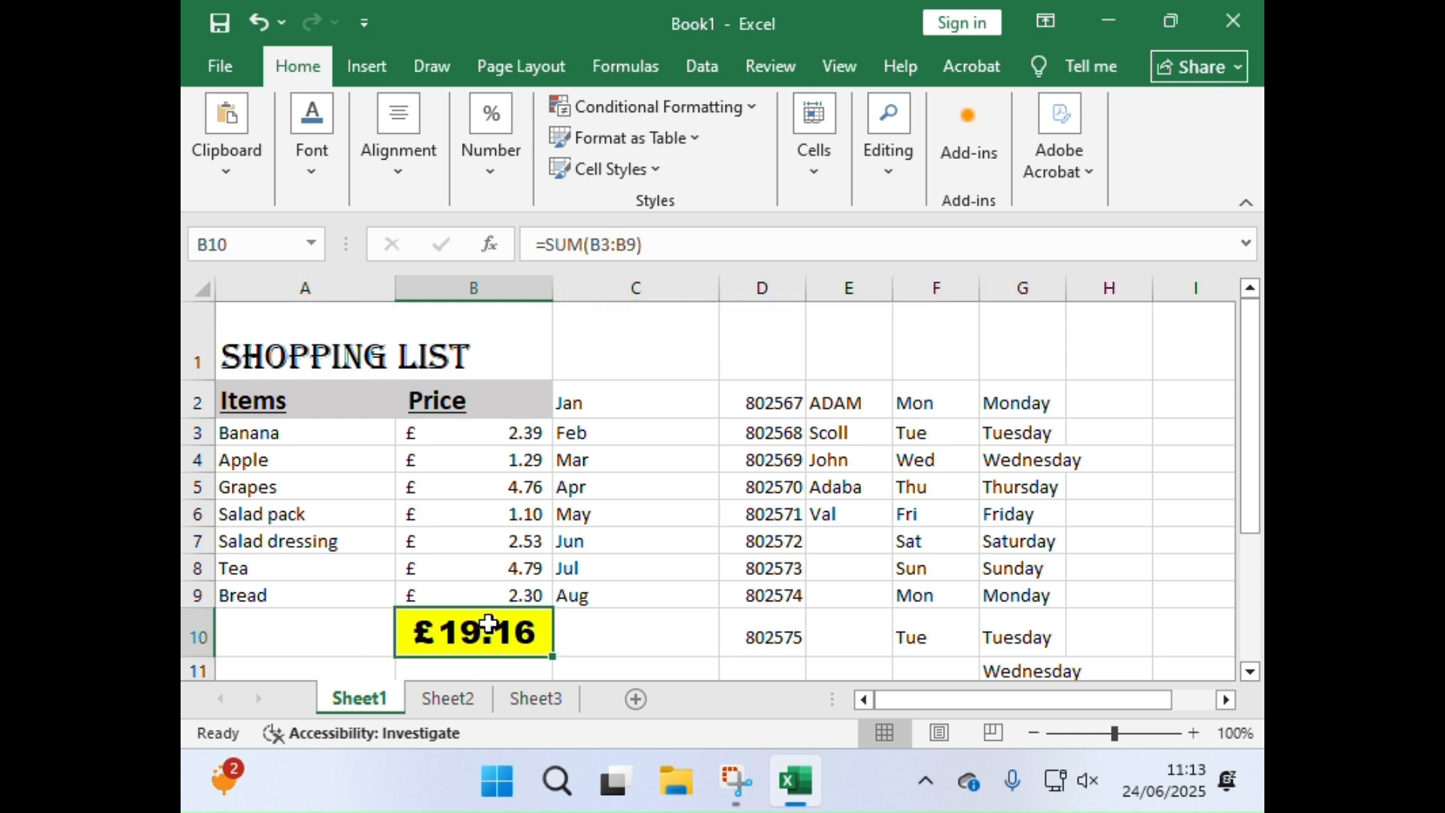
# Step: Check which number format is applied to the Price column B
pyautogui.click(497, 280)
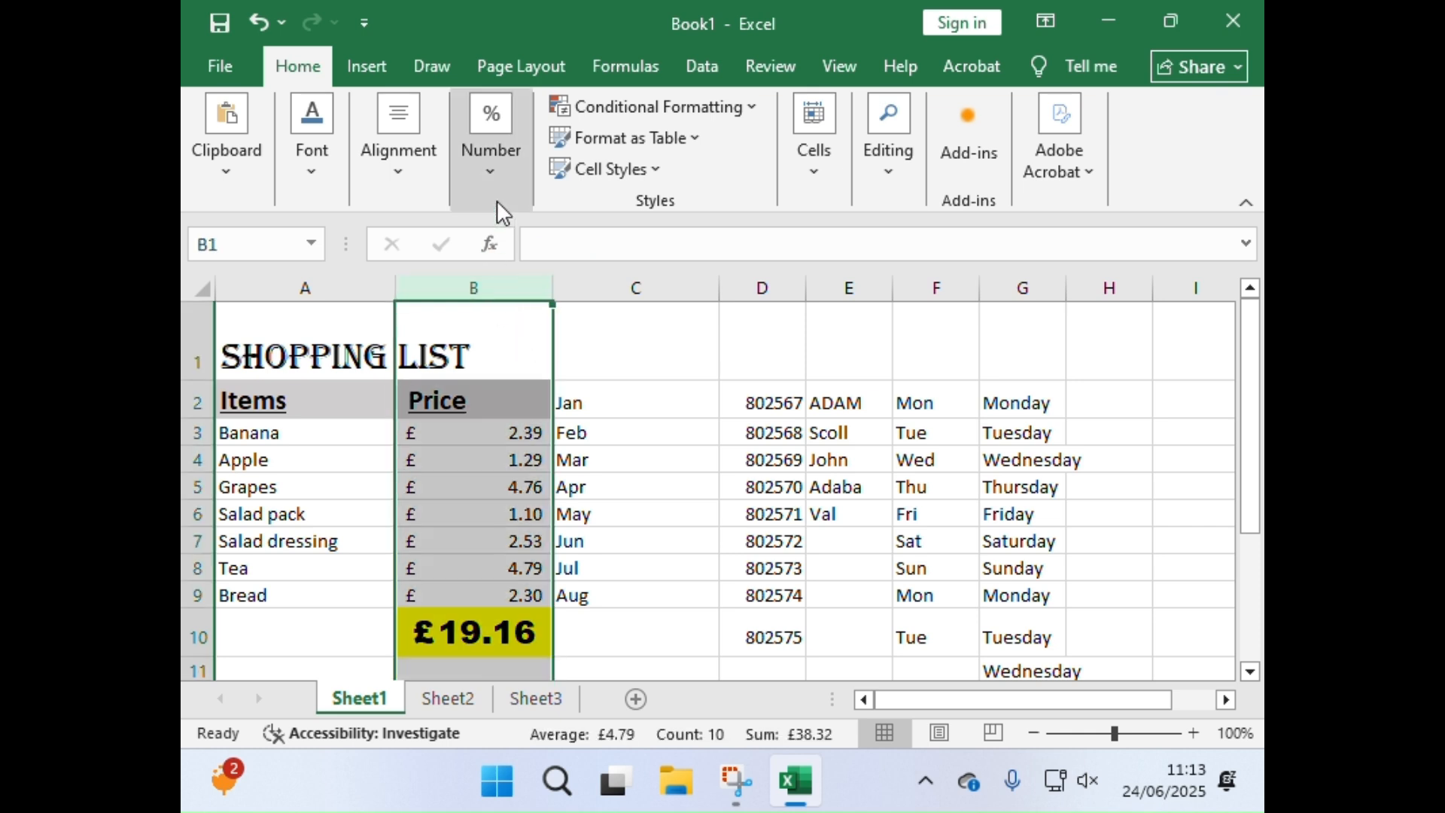
pyautogui.click(494, 172)
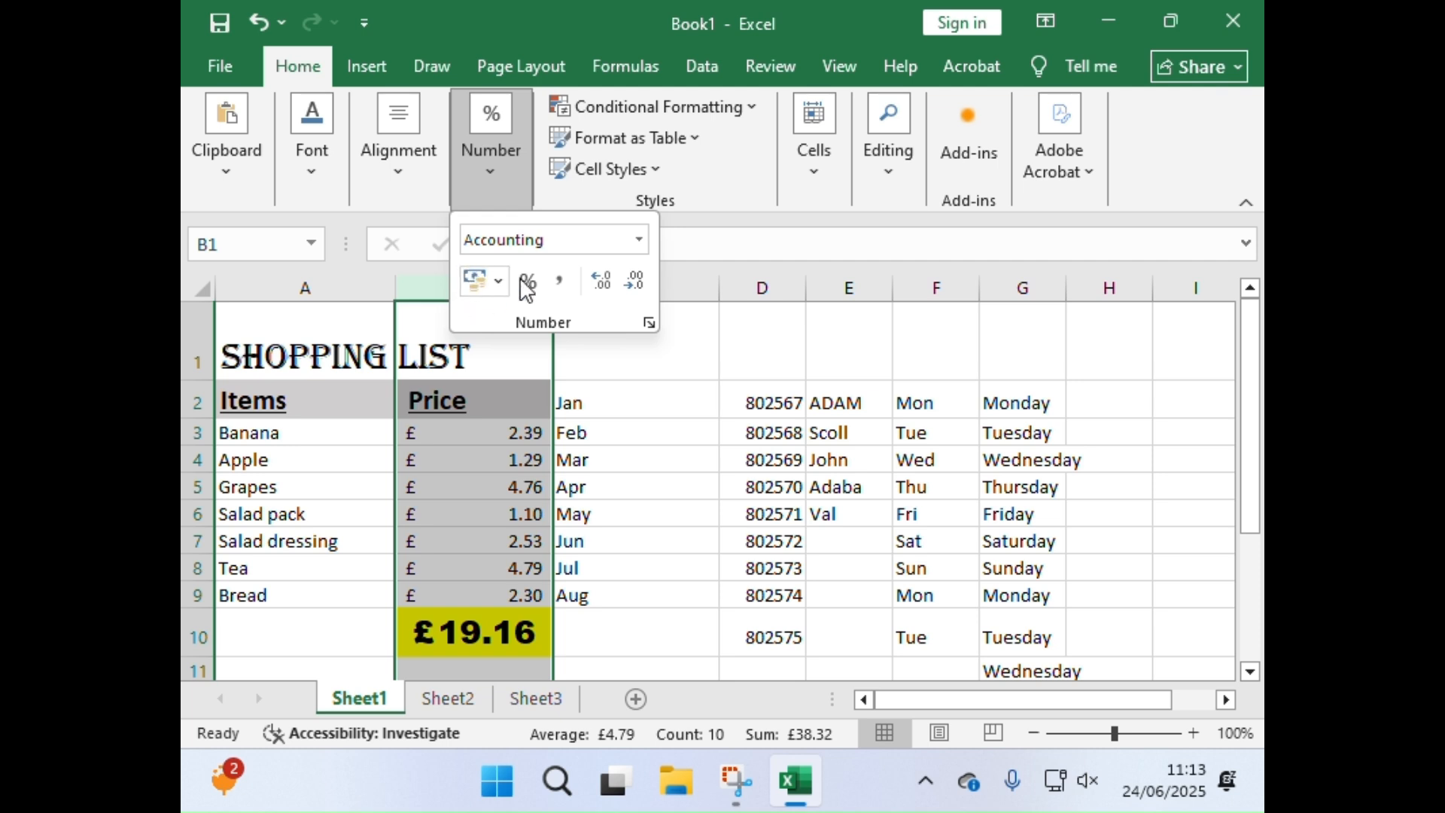
pyautogui.click(628, 412)
pyautogui.click(534, 458)
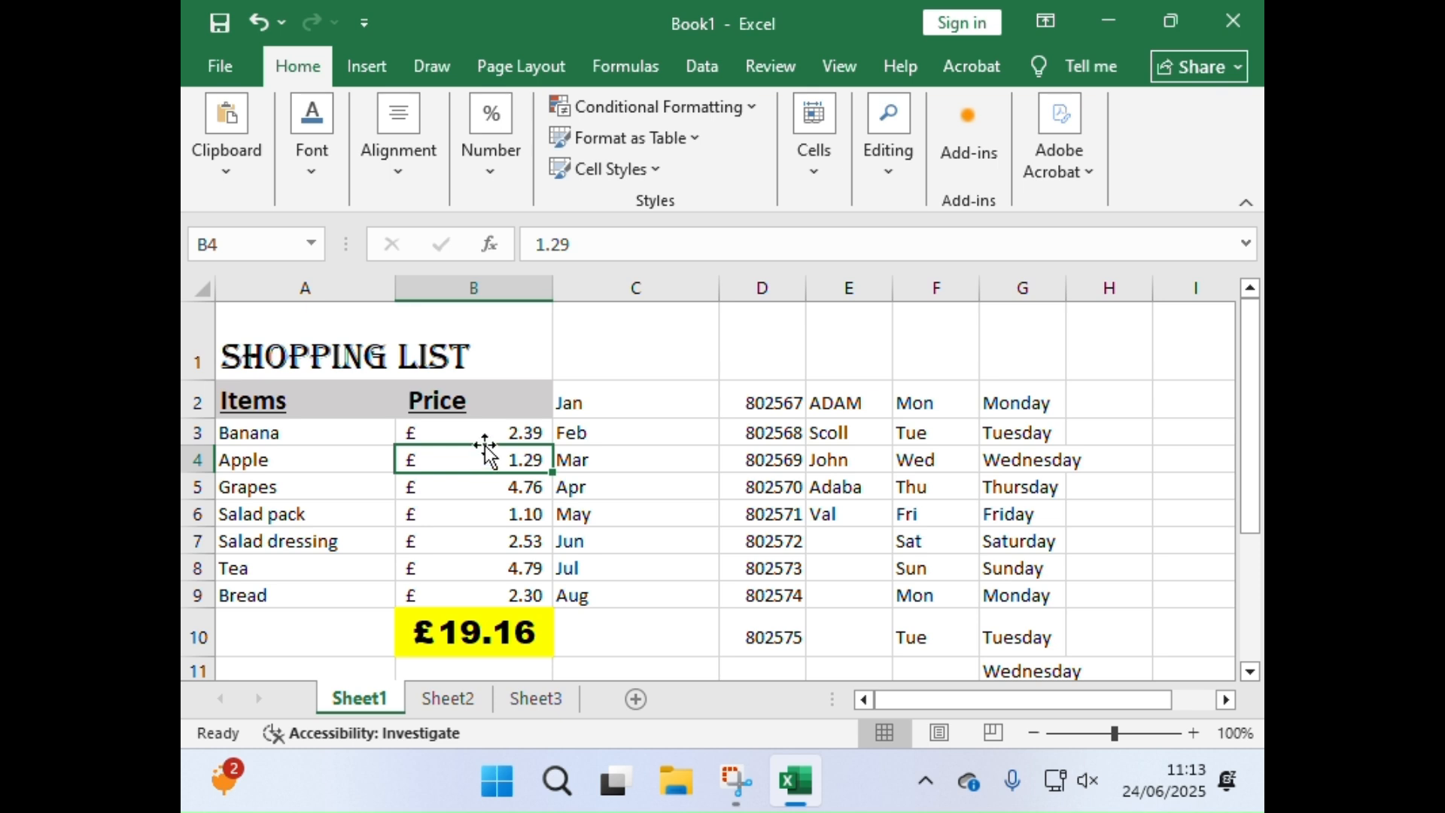
# Step: Check the font name and size used for the Shopping List title in cell A1
pyautogui.click(315, 350)
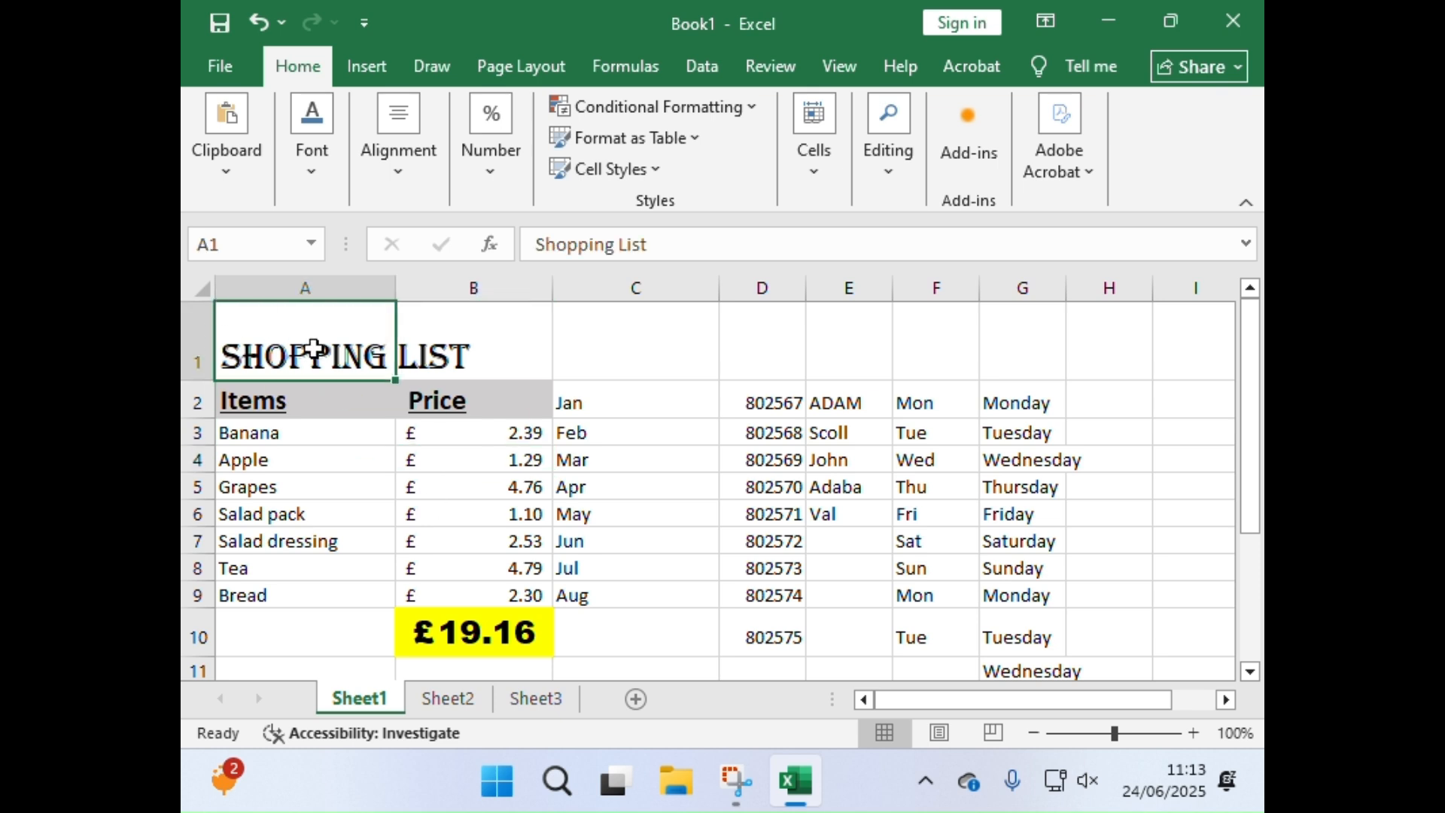
pyautogui.click(304, 179)
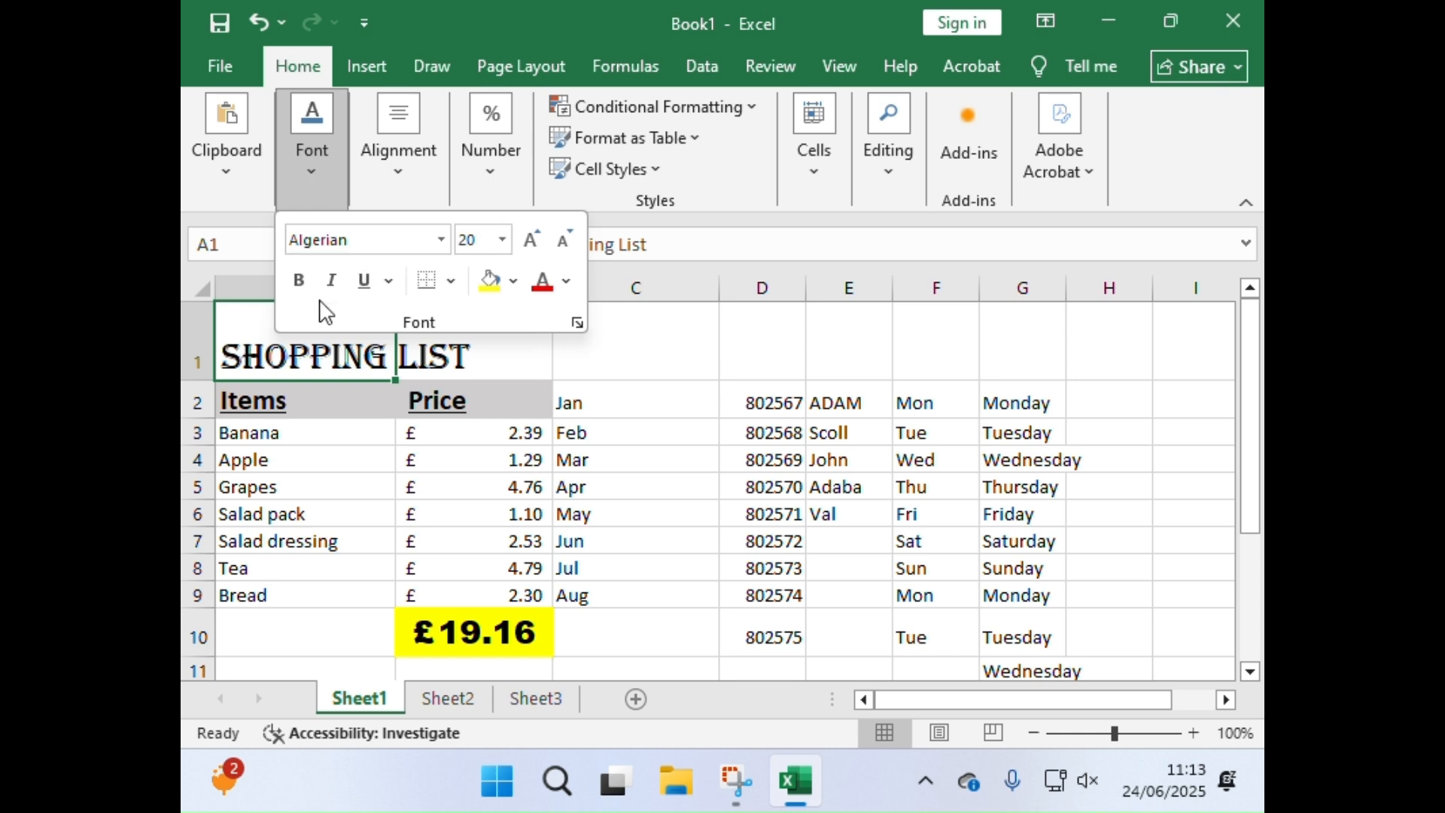
pyautogui.click(528, 400)
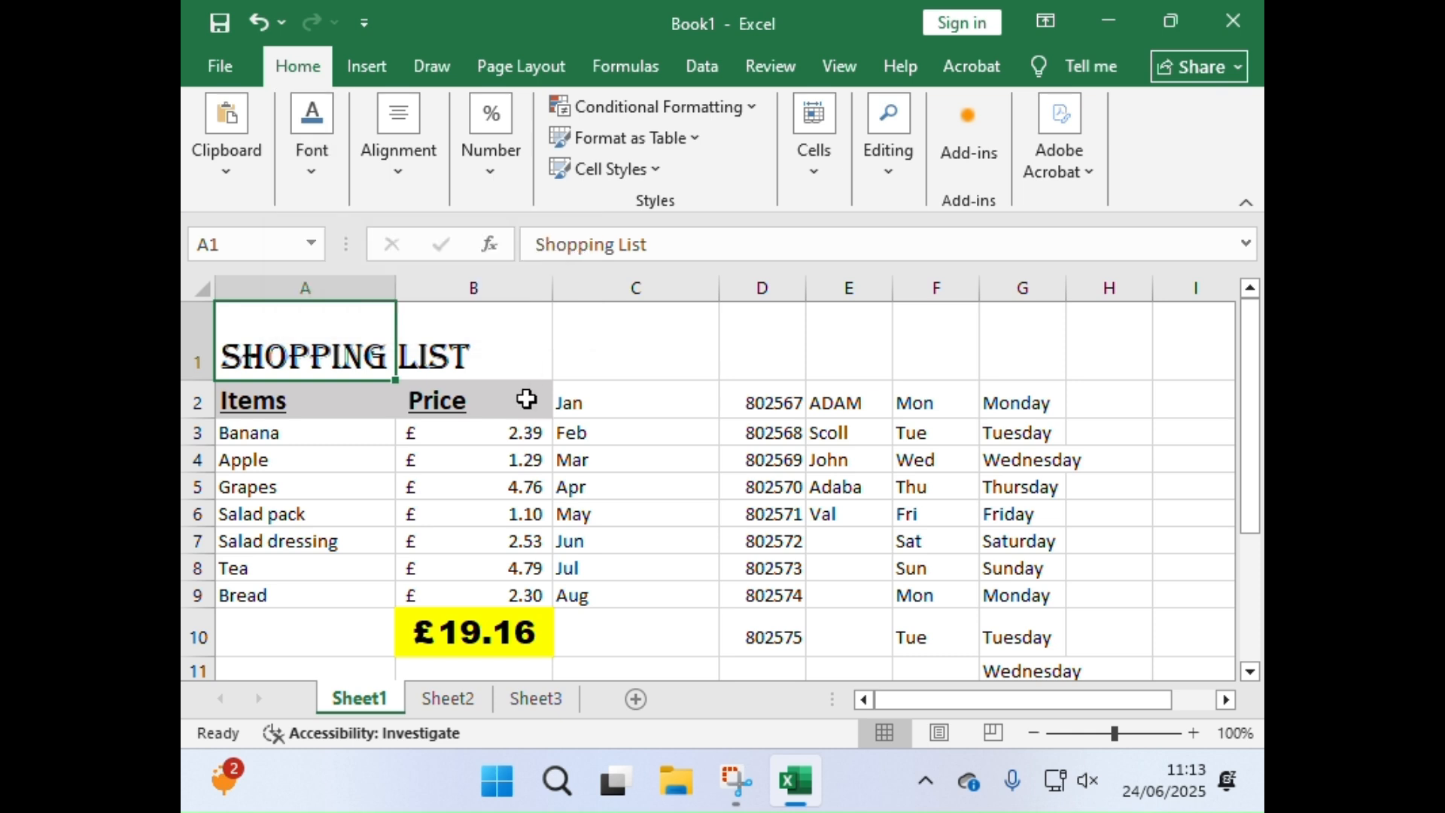
# Step: Set the item names in A3:A9 to font size 14 and give their cells a light green fill
pyautogui.click(287, 437)
pyautogui.click(283, 577)
pyautogui.moveTo(297, 432); pyautogui.dragTo(333, 602)
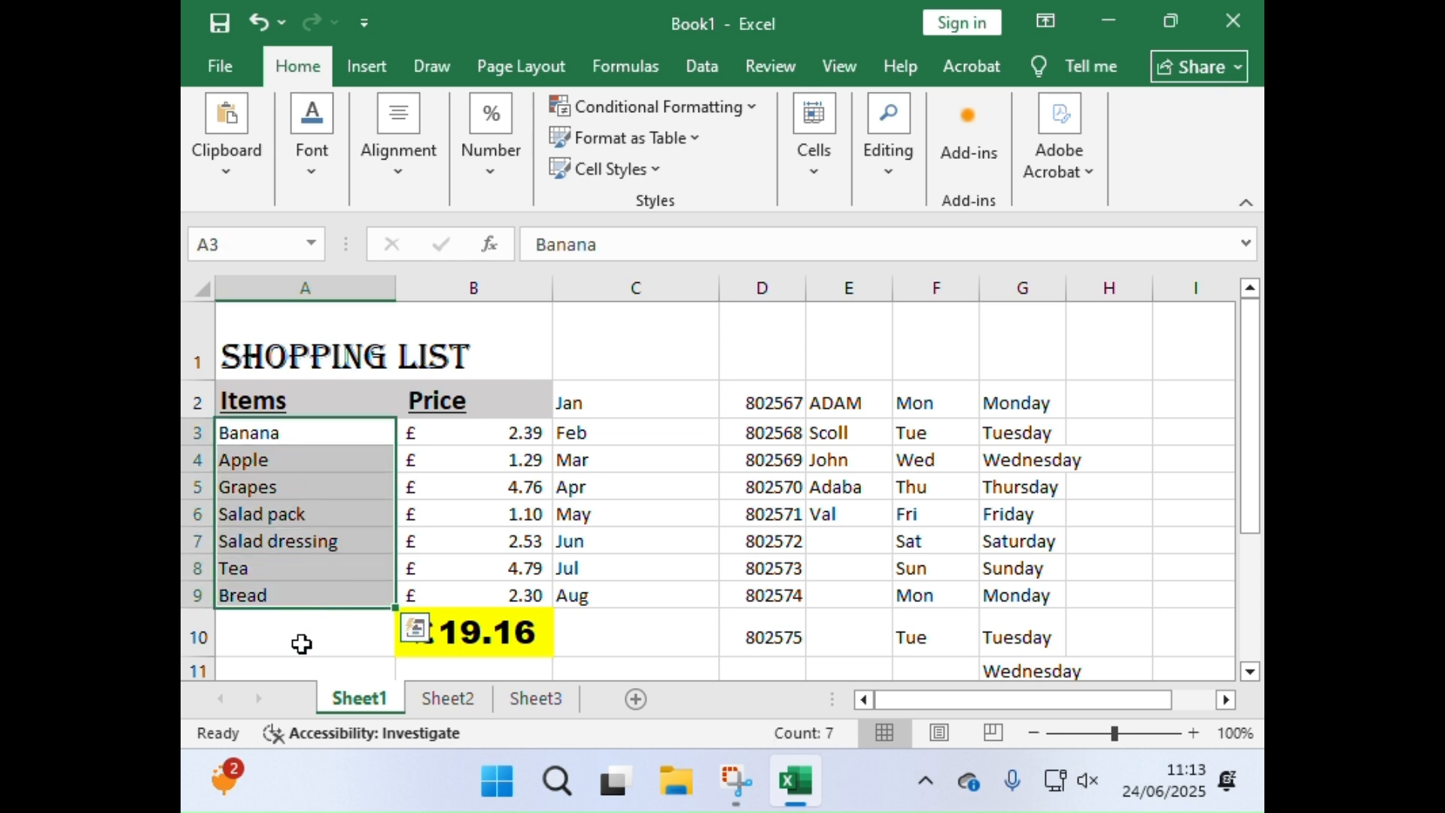
pyautogui.click(335, 182)
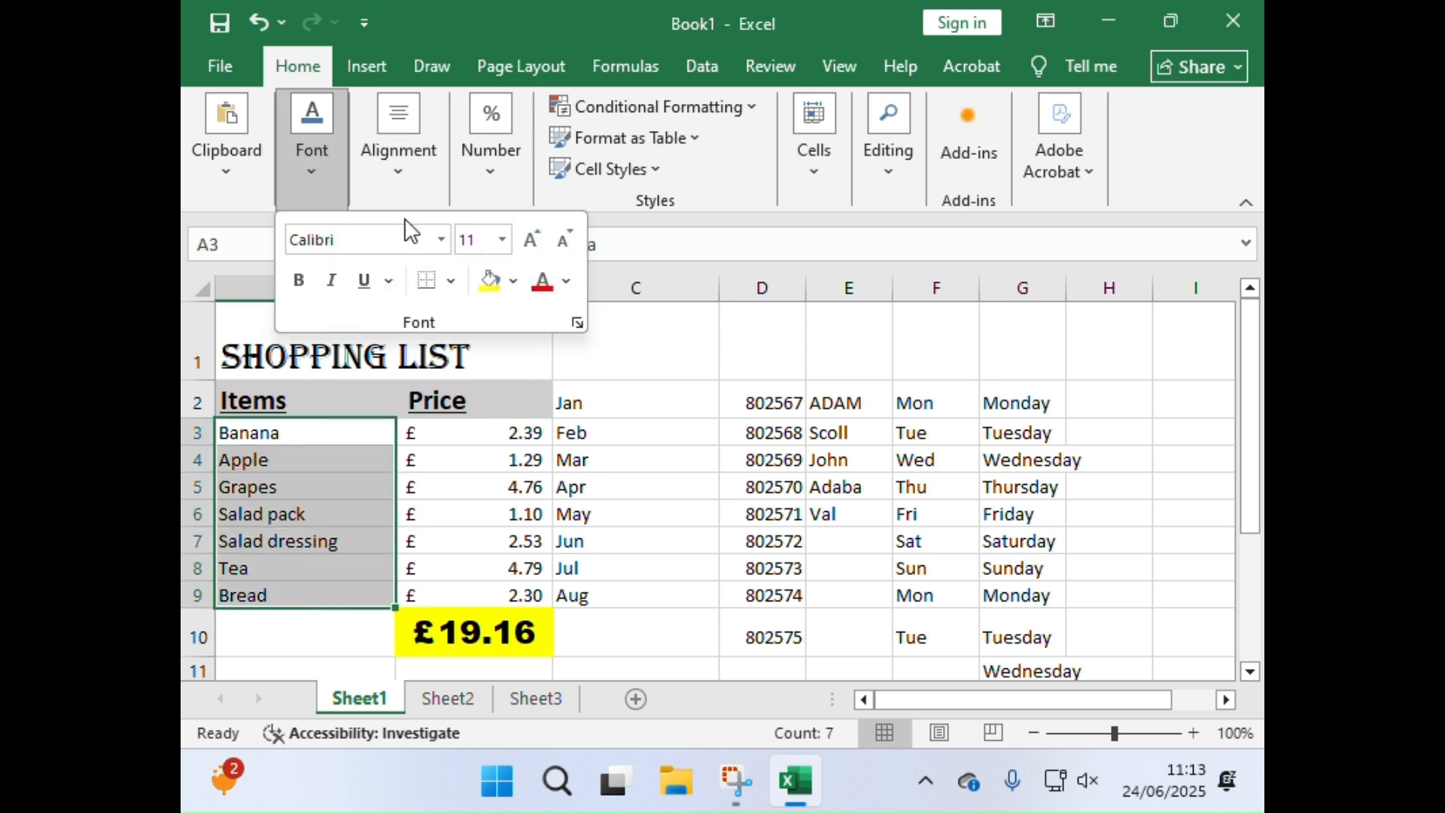
pyautogui.click(528, 243)
pyautogui.click(528, 242)
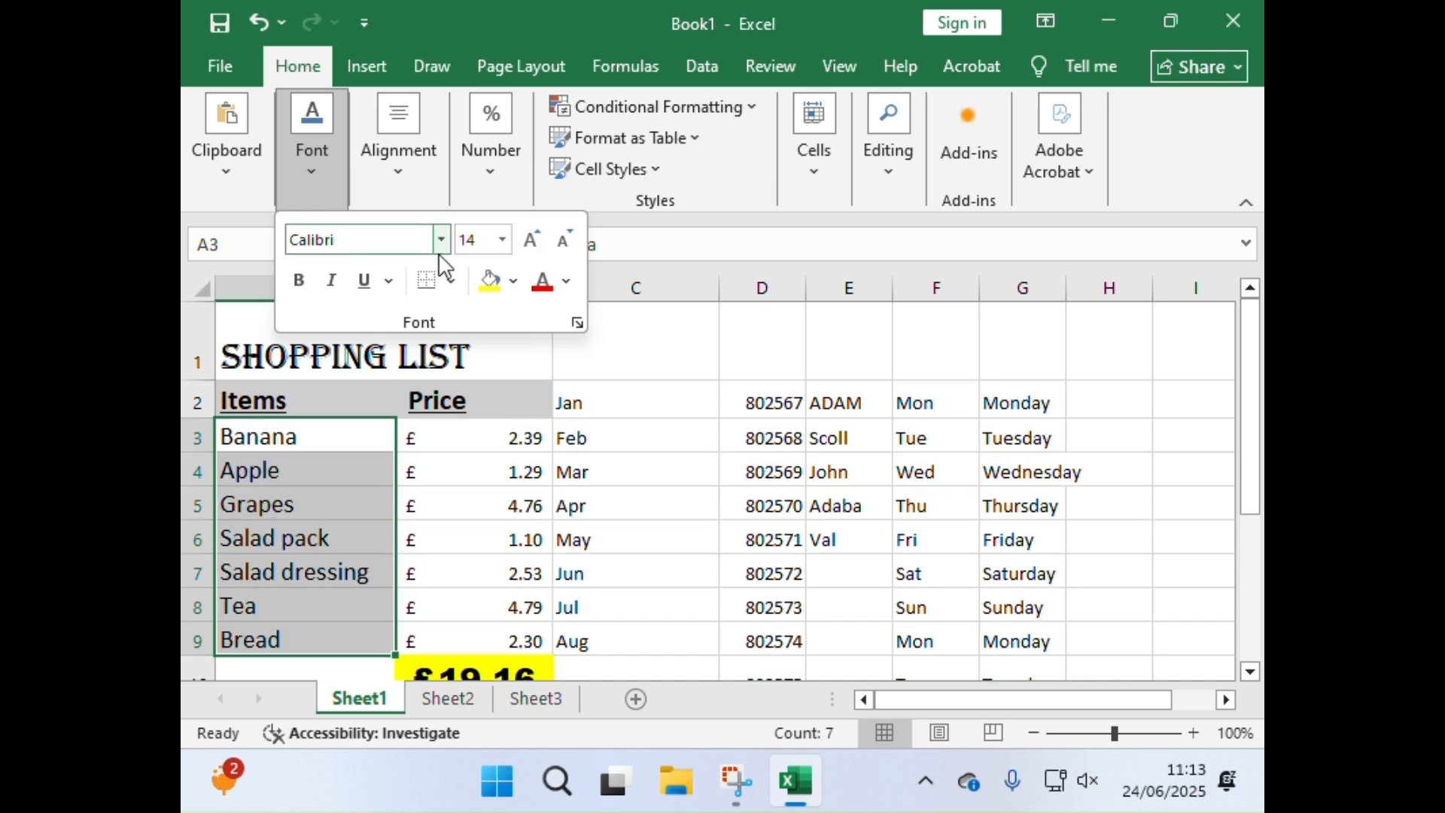
pyautogui.click(513, 282)
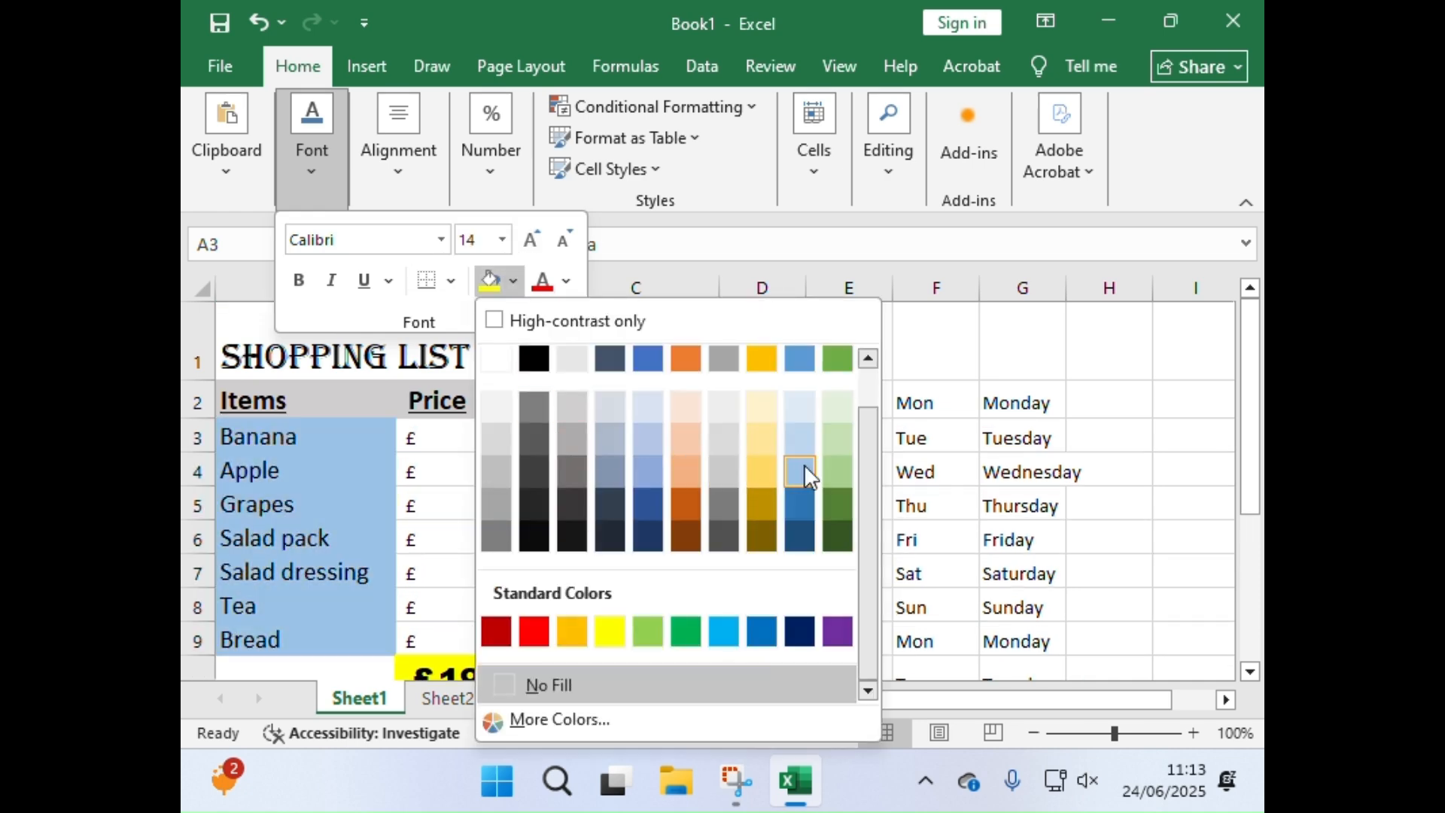
pyautogui.click(837, 471)
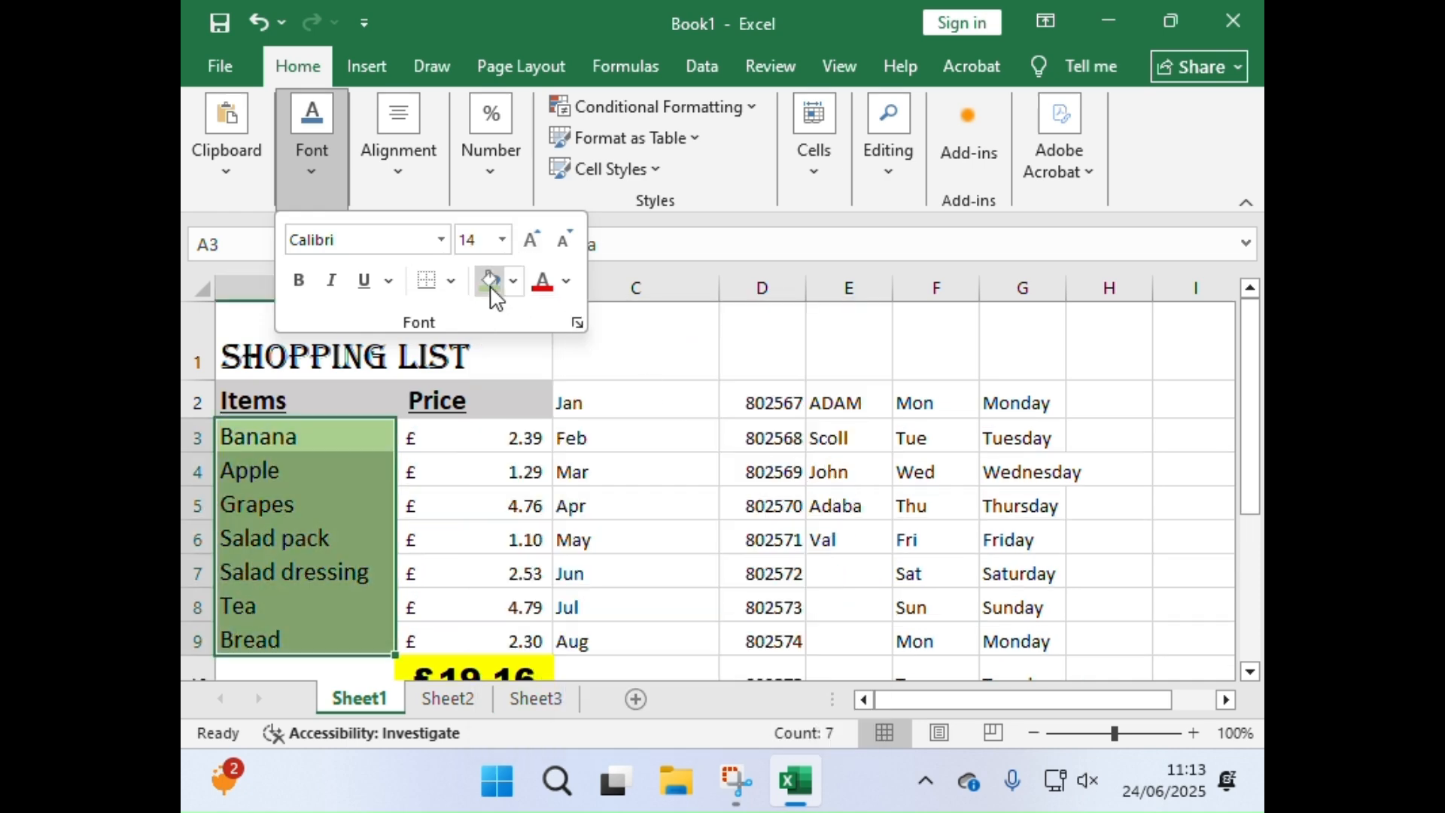
# Step: Change the font of the item names in A3:A9 to Bauhaus 93 and colour the text dark blue
pyautogui.click(441, 240)
pyautogui.scroll(-5, 359, 659)
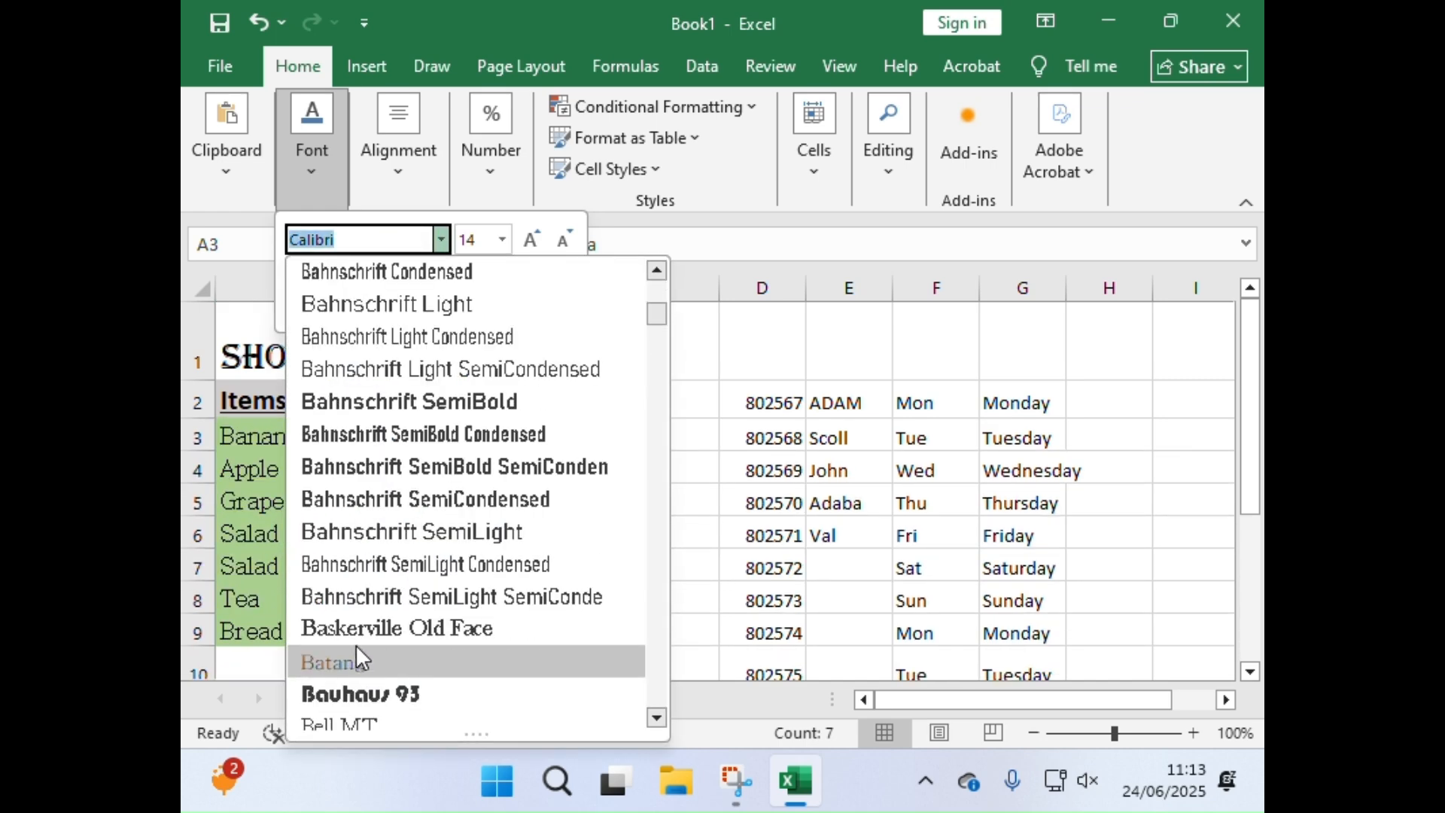
pyautogui.click(369, 689)
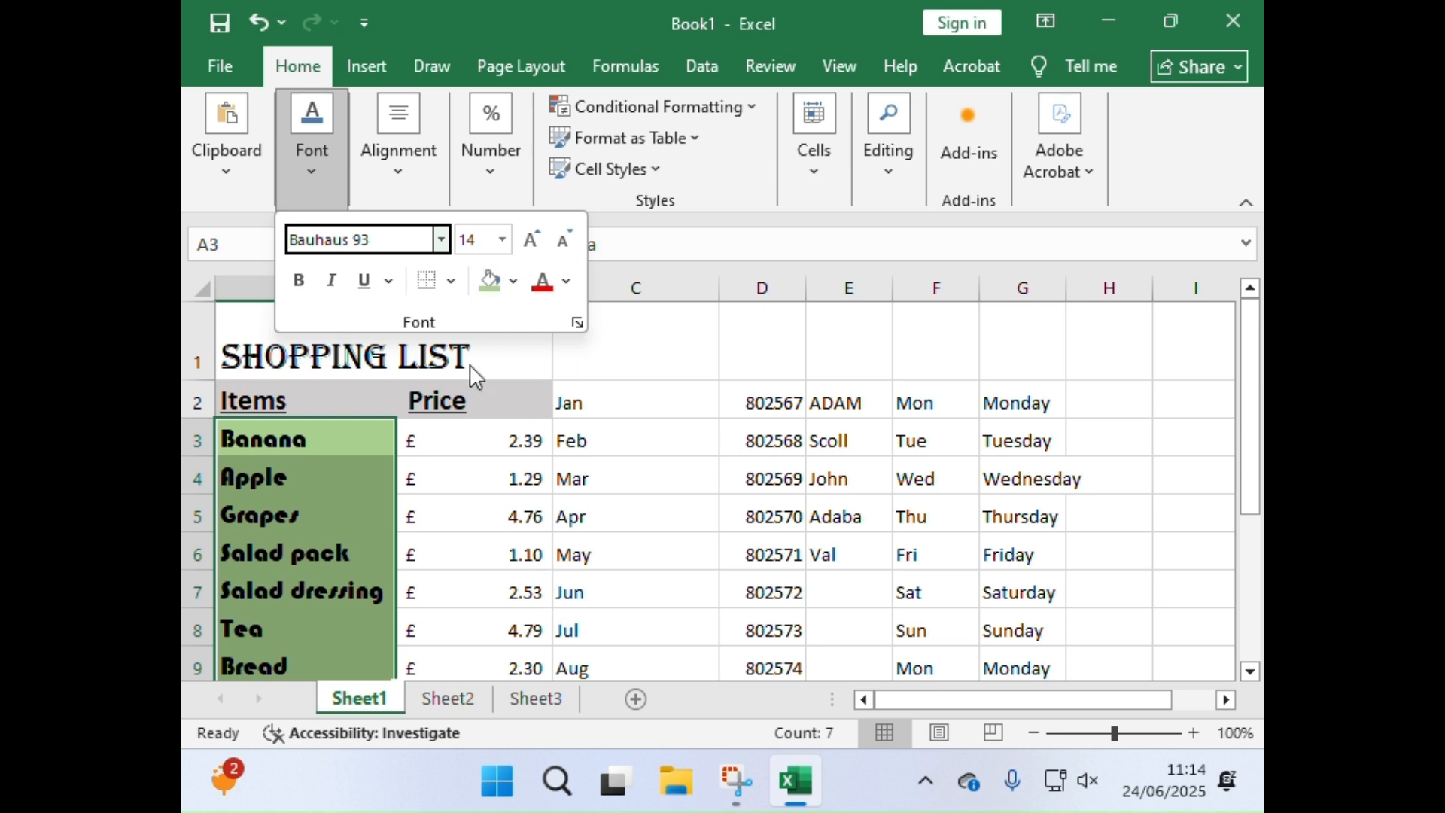
pyautogui.click(566, 283)
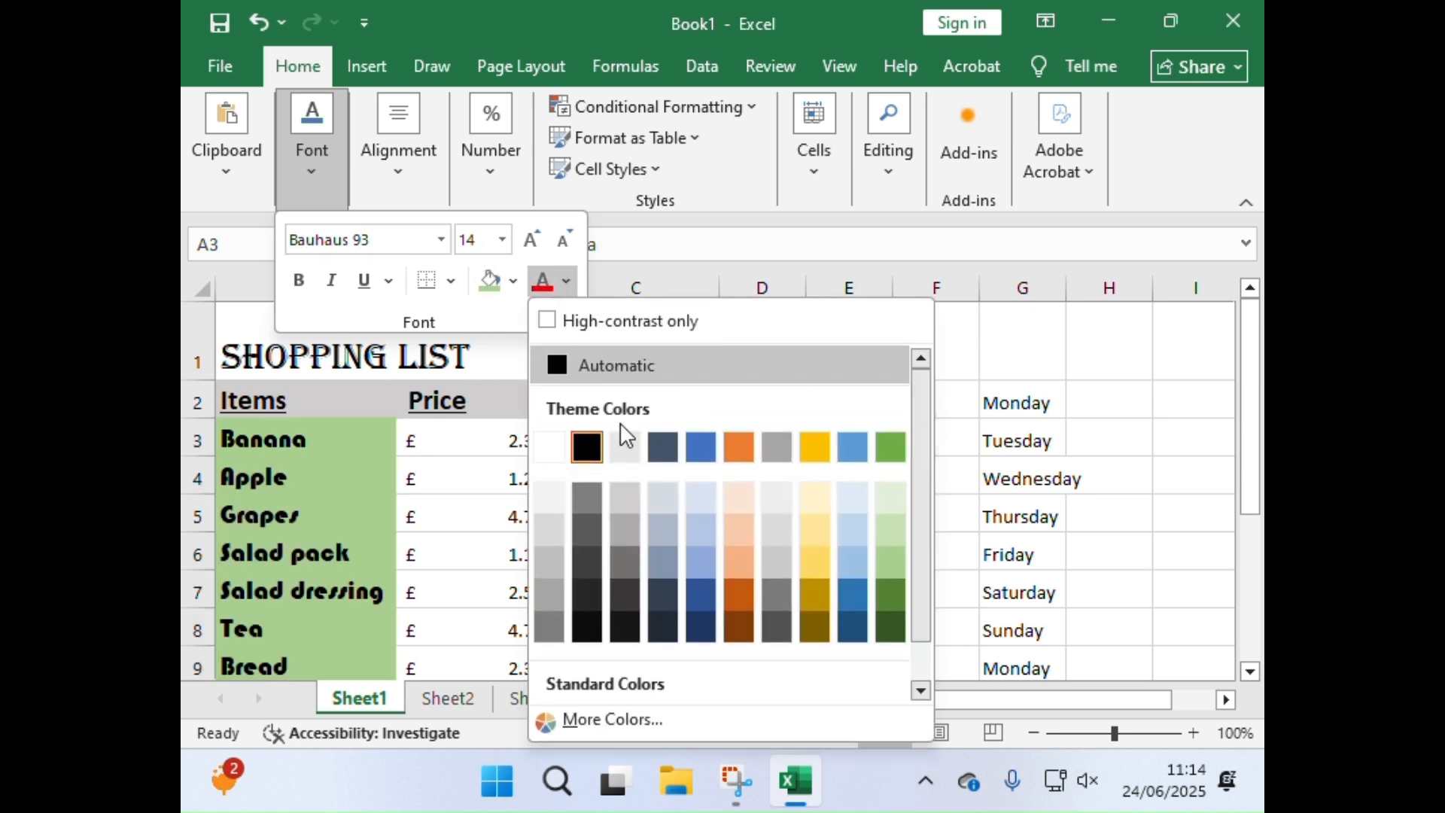
pyautogui.click(851, 630)
pyautogui.press('Escape')
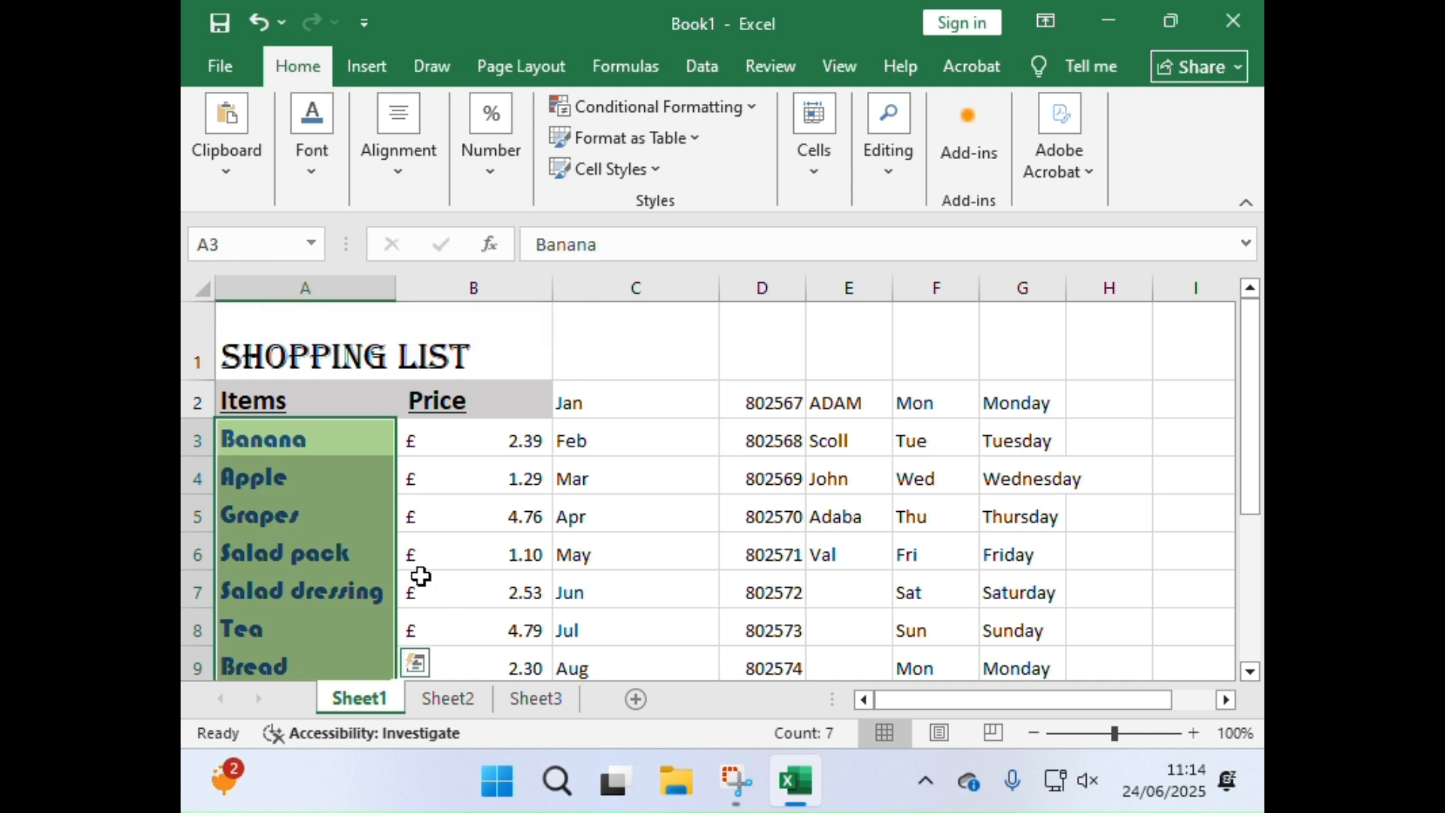
# Step: Review the formatted shopping list and select cell B10 to view the SUM formula of the total
pyautogui.scroll(-1, 421, 576)
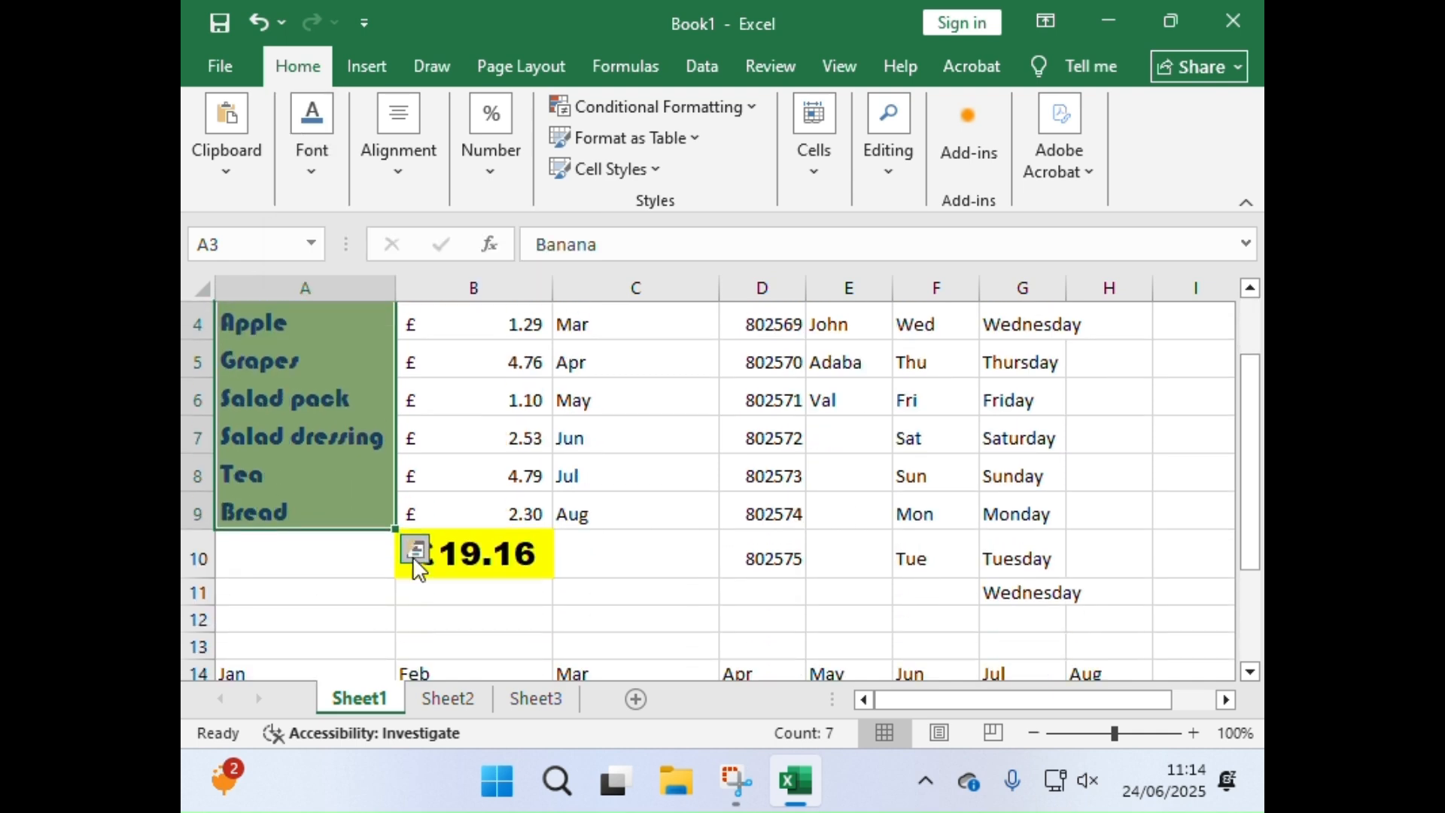
pyautogui.scroll(1, 485, 554)
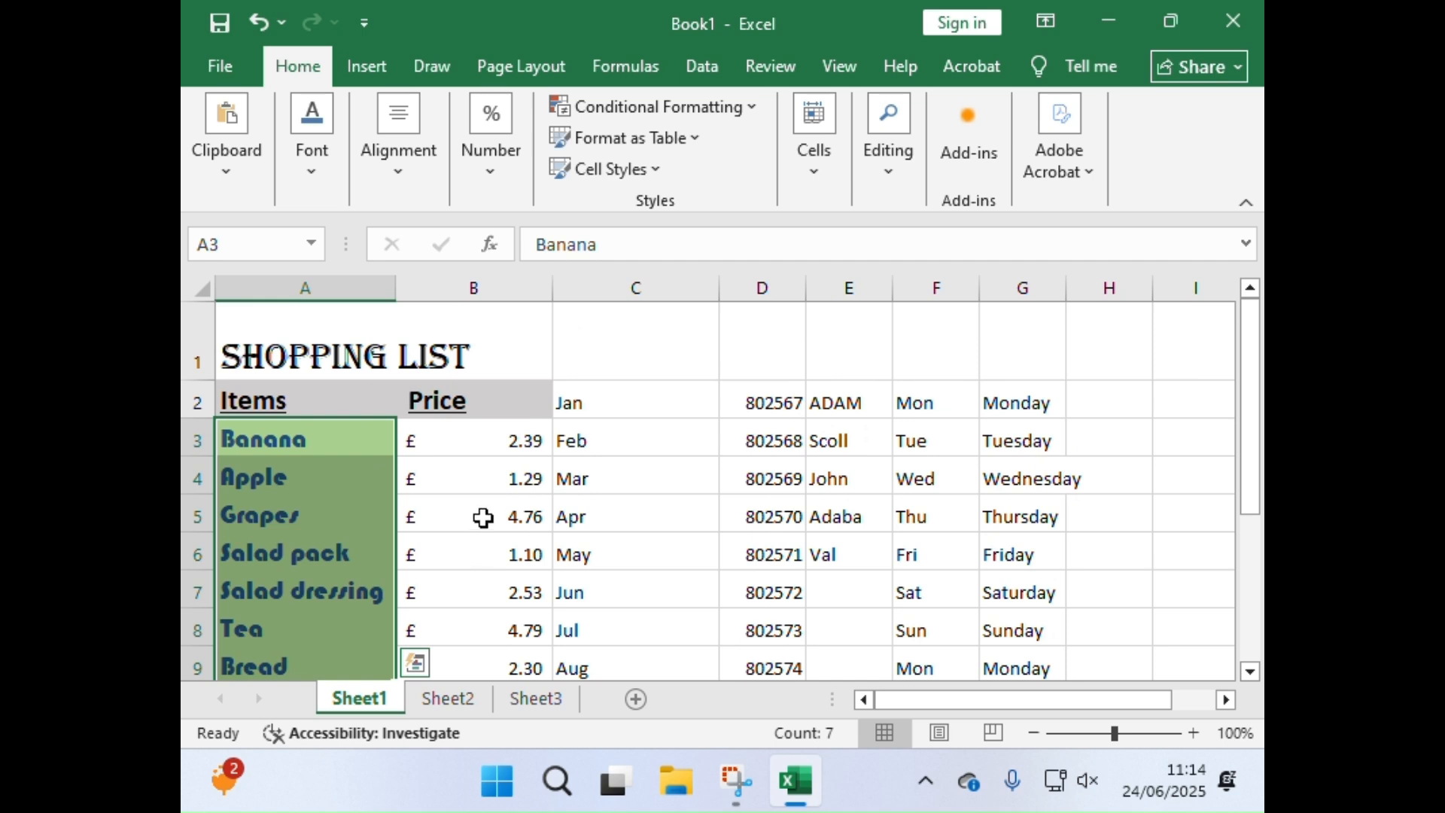
pyautogui.scroll(-1, 485, 553)
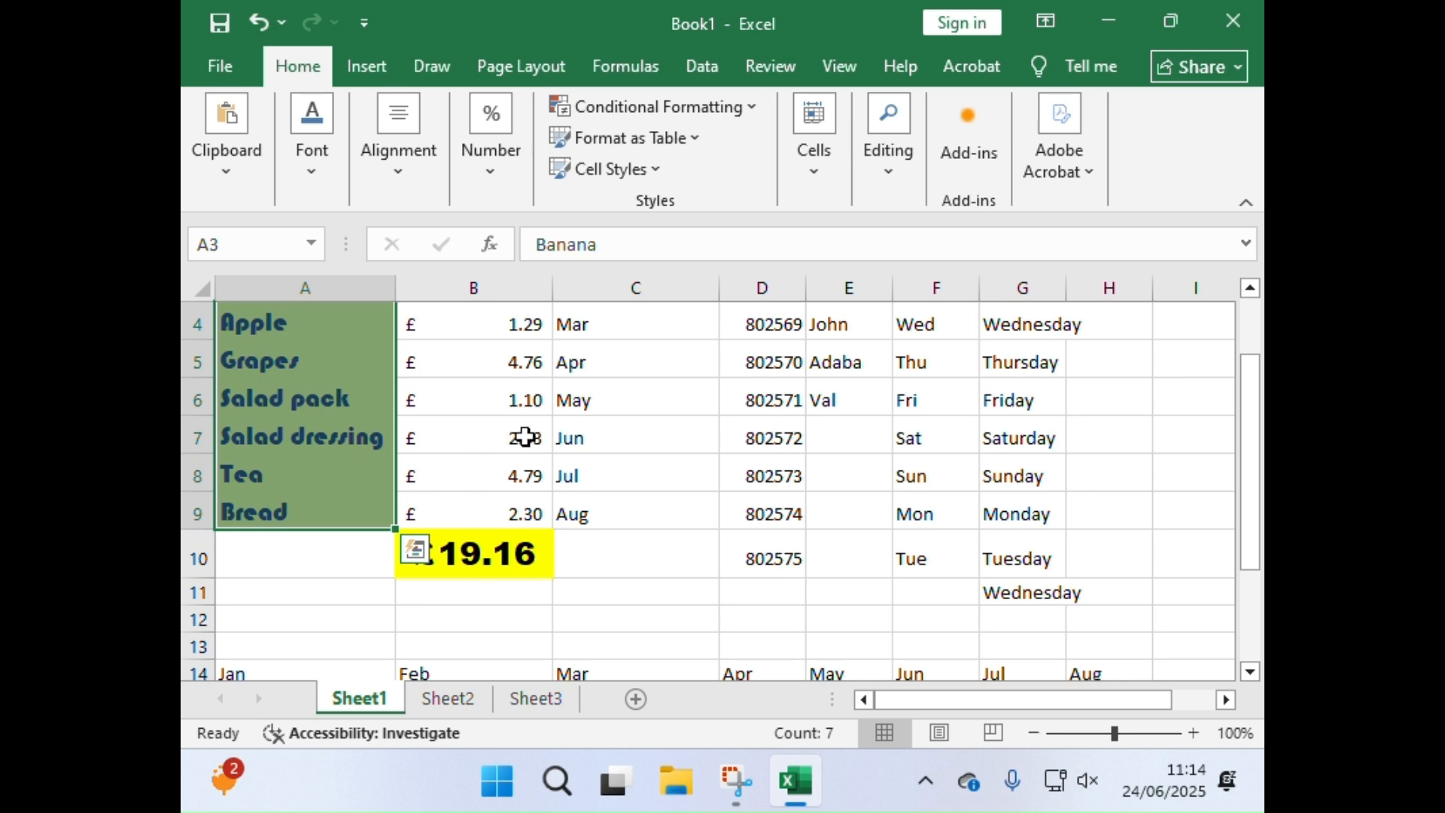
pyautogui.click(480, 561)
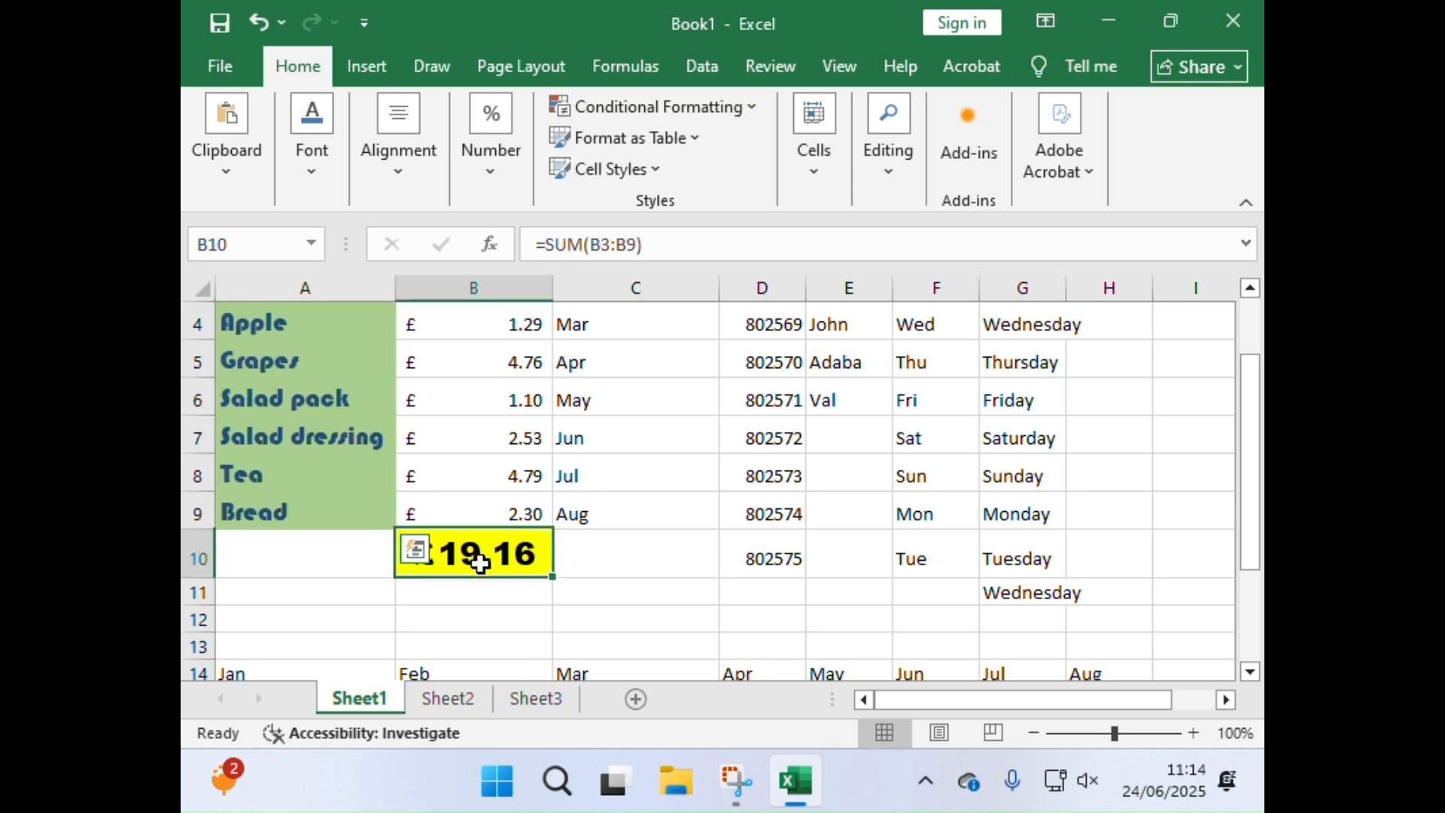